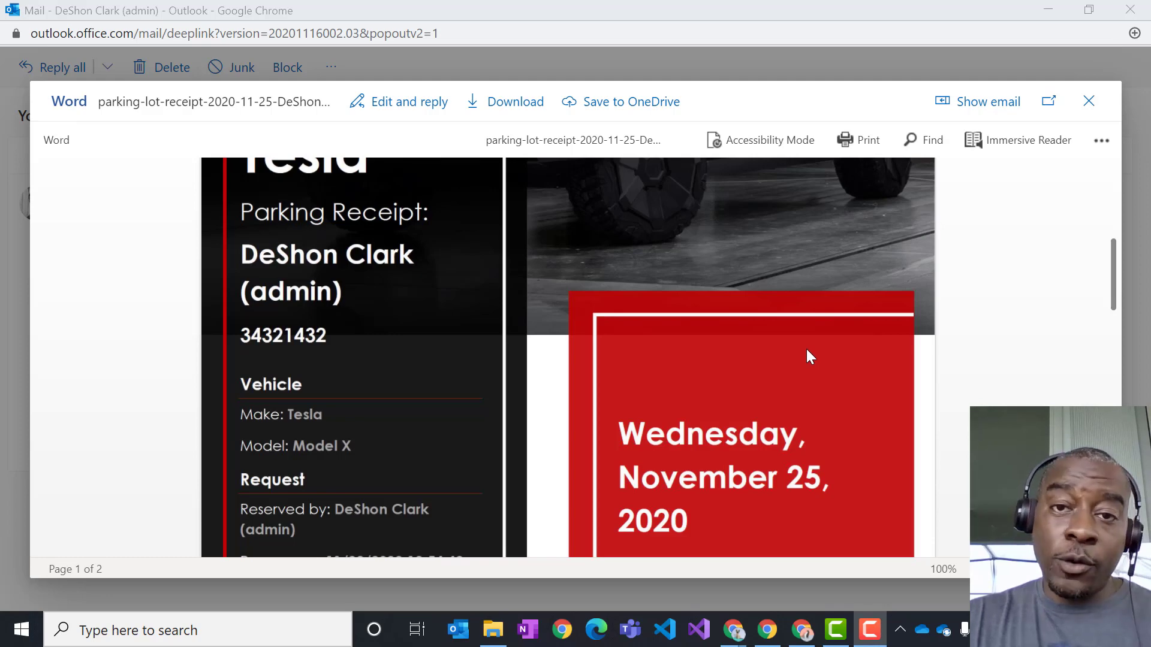
- Scroll through the emailed parking receipt's details in Outlook
{"action": "scroll", "coordinate": [806, 349], "scroll_direction": "down", "scroll_amount": 4}
{"action": "scroll", "coordinate": [814, 346], "scroll_direction": "down", "scroll_amount": 4}
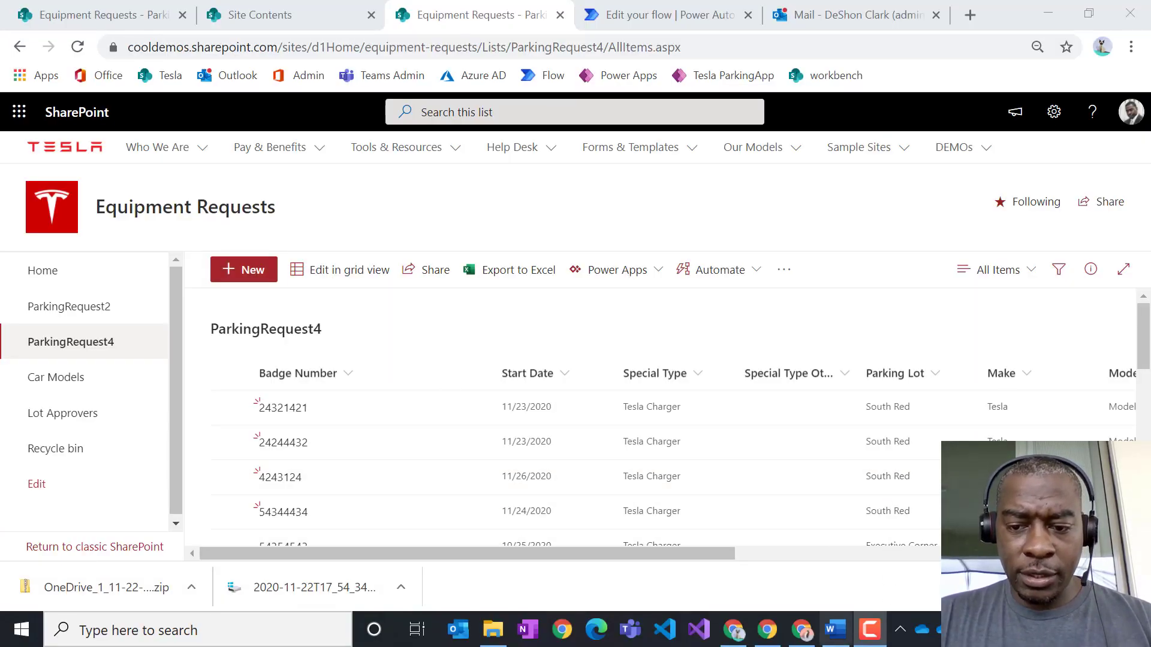
- Bring up Word and scroll the 2-page Tesla parking receipt print preview
{"action": "mouse_move", "coordinate": [839, 640]}
{"action": "left_click", "coordinate": [833, 539]}
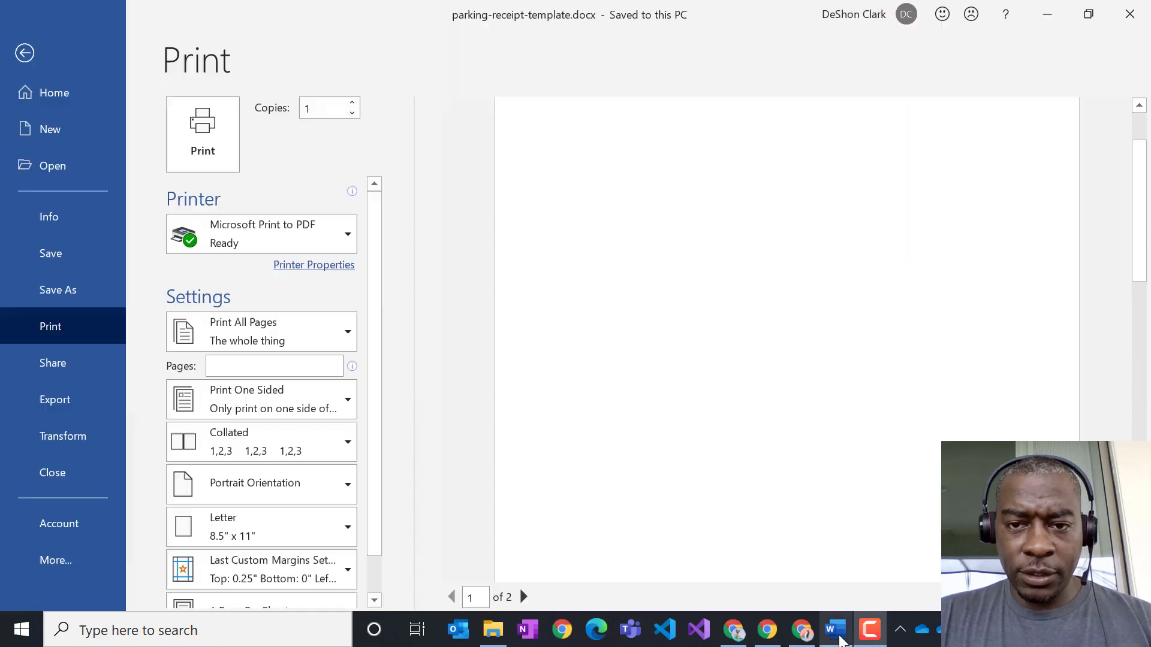
{"action": "scroll", "coordinate": [965, 242], "scroll_direction": "up", "scroll_amount": 3}
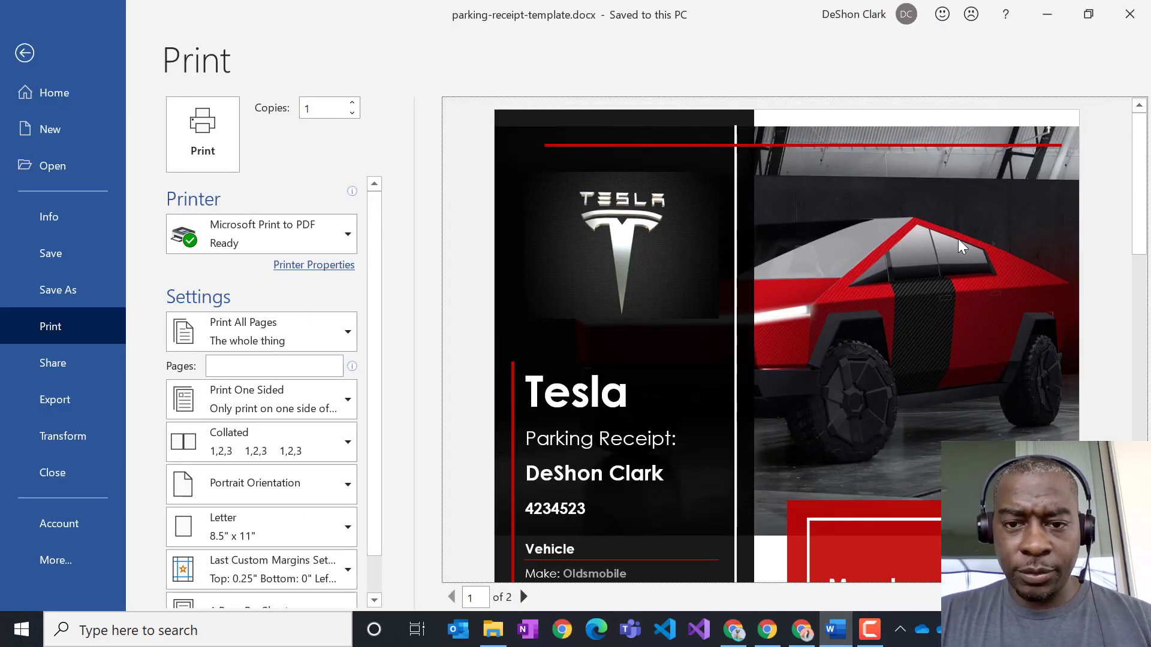
{"action": "scroll", "coordinate": [945, 241], "scroll_direction": "down", "scroll_amount": 3}
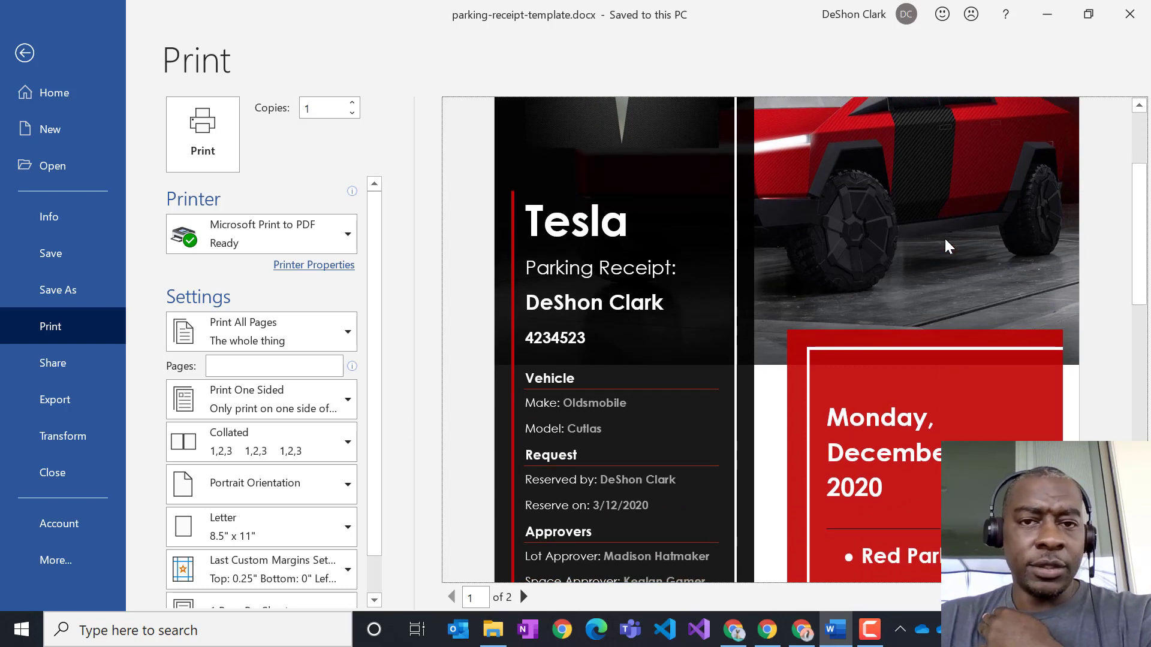
{"action": "scroll", "coordinate": [653, 328], "scroll_direction": "down", "scroll_amount": 2}
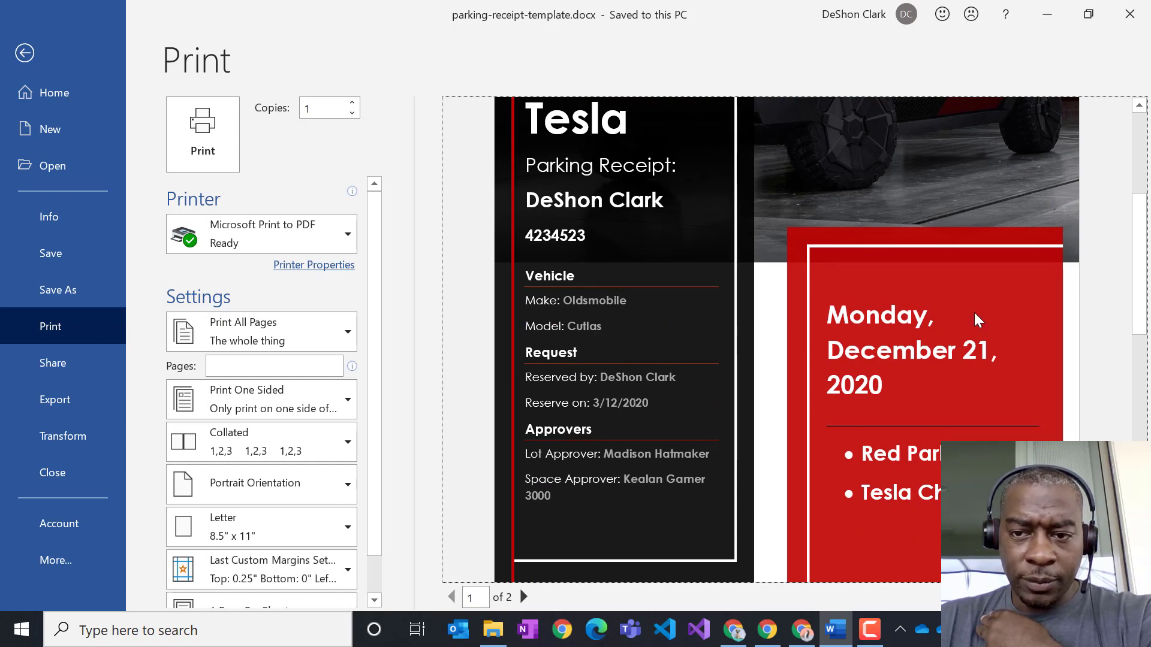
{"action": "scroll", "coordinate": [975, 316], "scroll_direction": "up", "scroll_amount": 5}
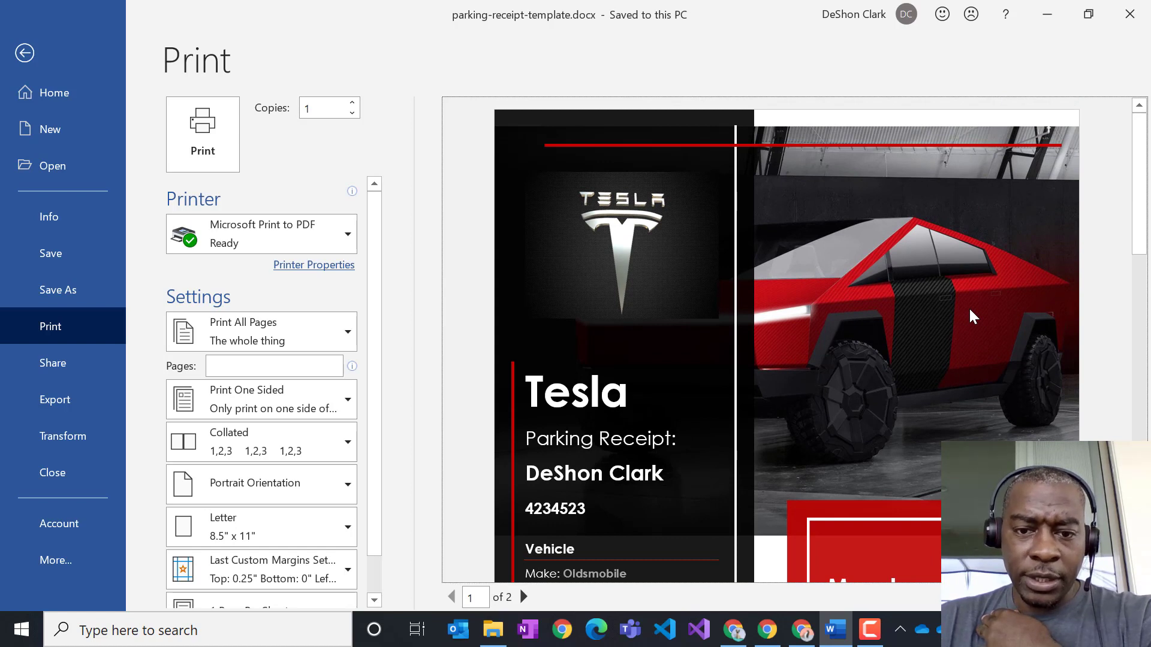
- Minimize Word, scroll the ParkingRequest4 list, and go to the Equipment Requests home page
{"action": "left_click", "coordinate": [1054, 19]}
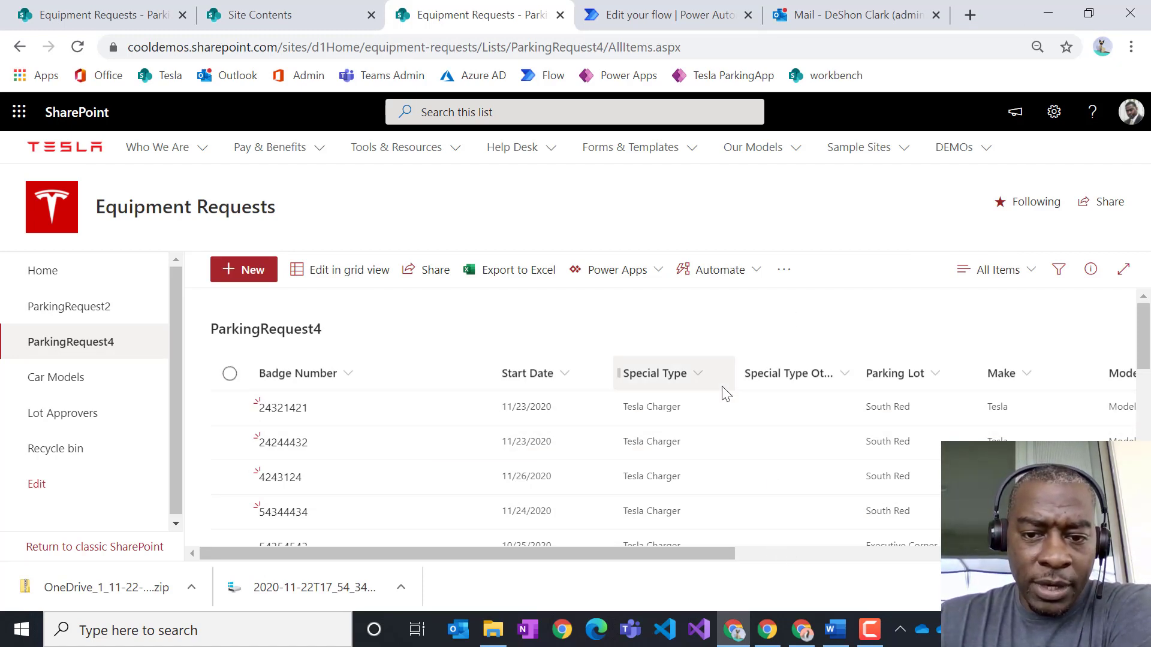
{"action": "scroll", "coordinate": [696, 369], "scroll_direction": "down", "scroll_amount": 3}
{"action": "scroll", "coordinate": [706, 386], "scroll_direction": "up", "scroll_amount": 3}
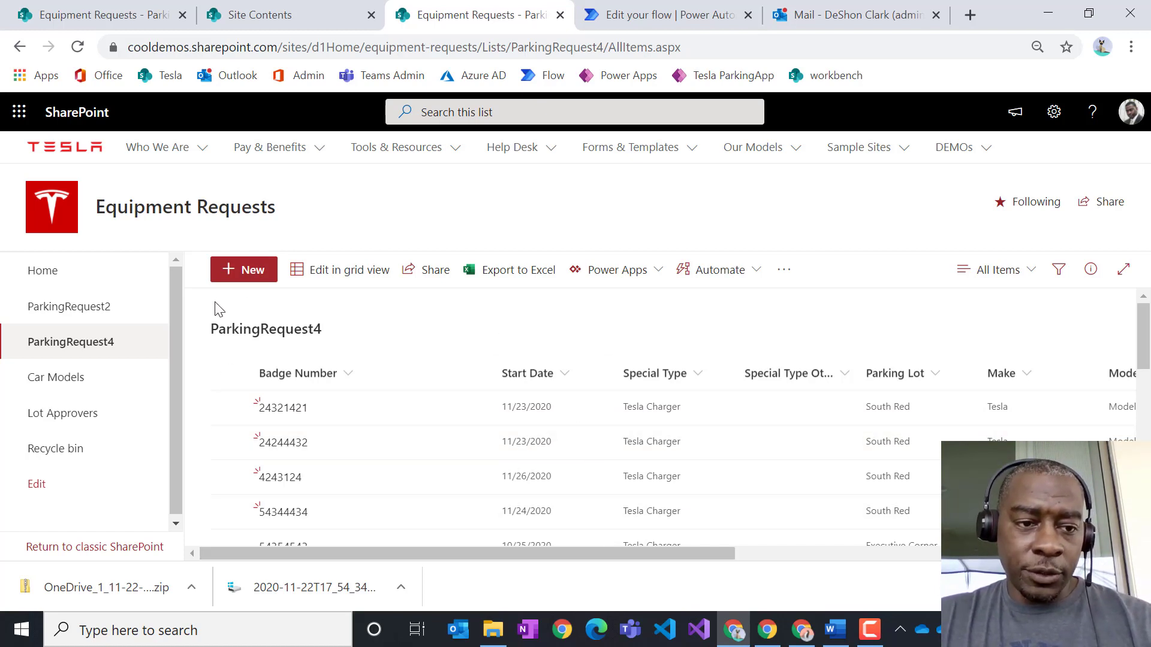
{"action": "left_click", "coordinate": [51, 284]}
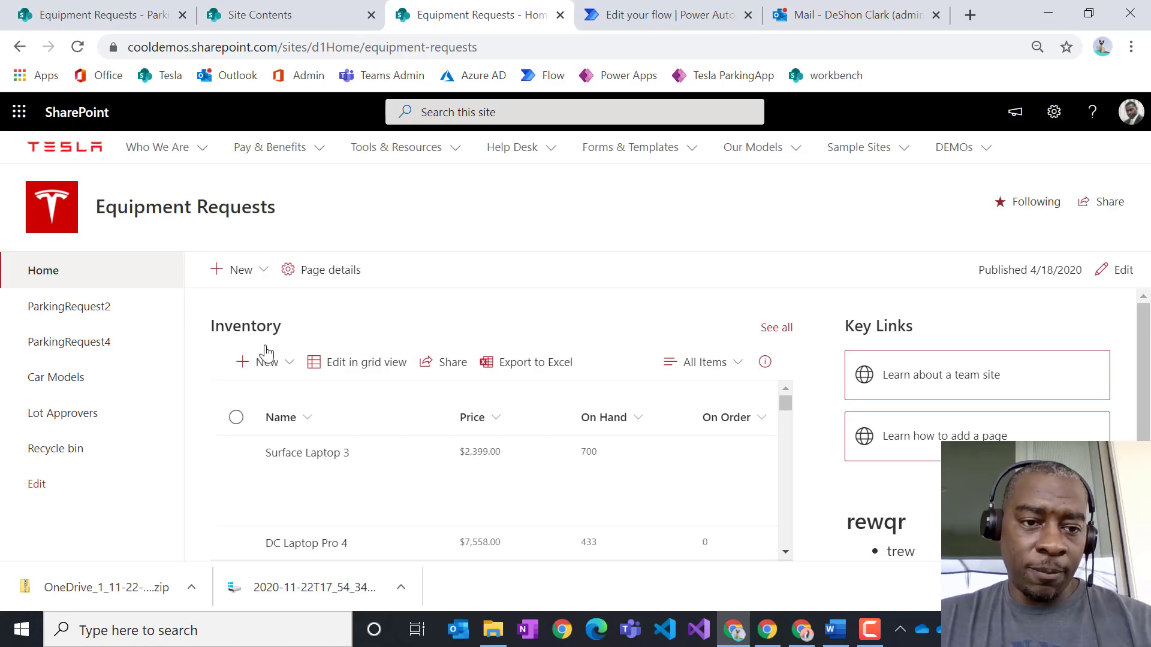
- Create a document library named ParkingLotReceipts, shown in site navigation
{"action": "left_click", "coordinate": [266, 280]}
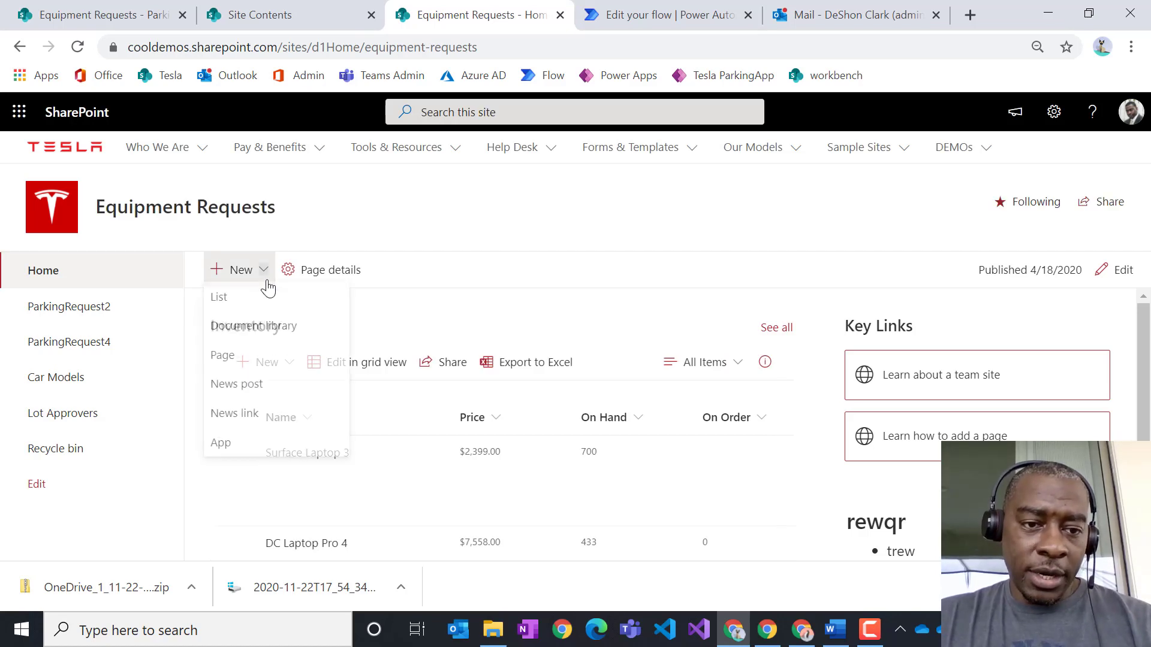
{"action": "left_click", "coordinate": [272, 333]}
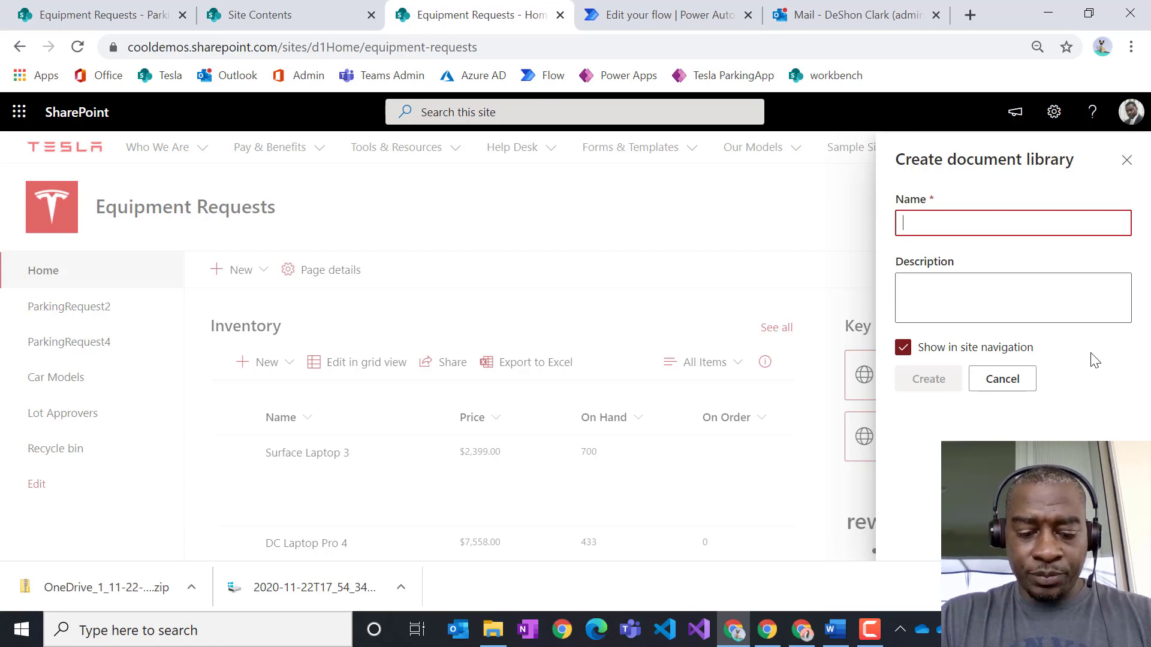
{"action": "type", "text": "ParkingLotReceipts"}
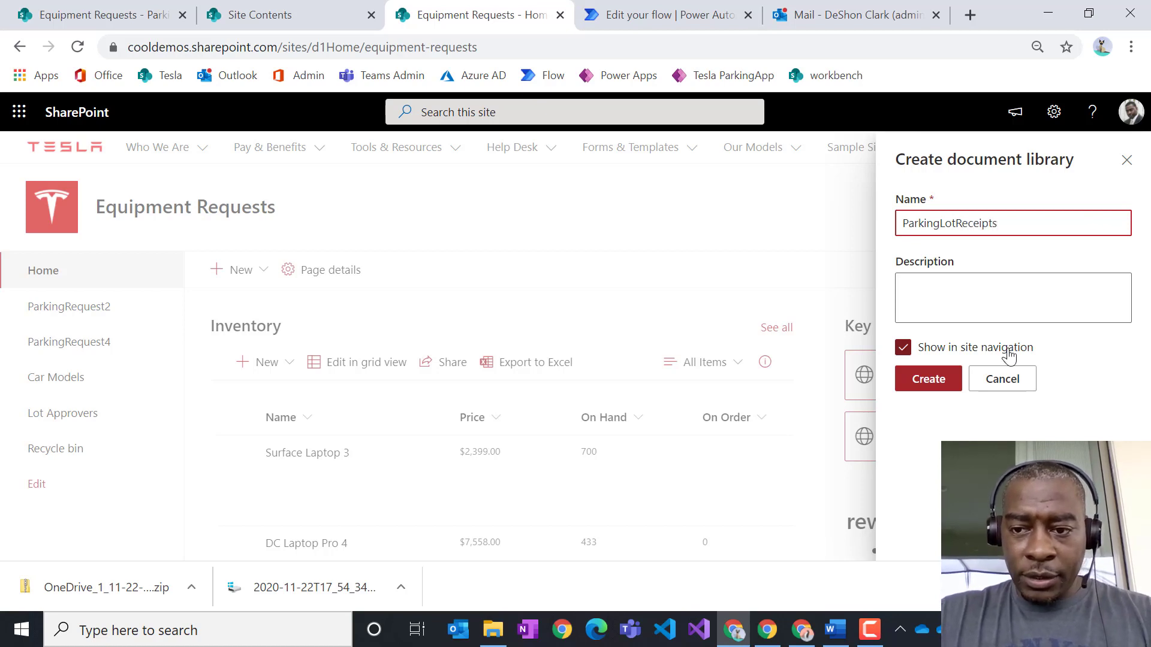
{"action": "left_click", "coordinate": [930, 379]}
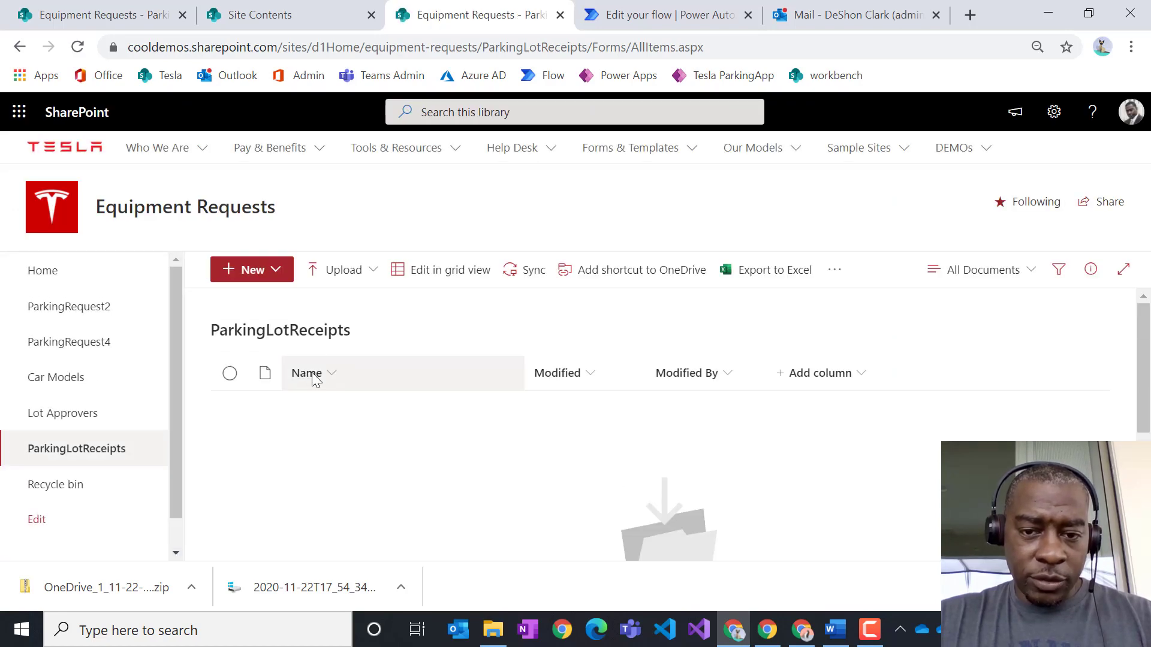
- Scroll Word's preview through the Vehicle, Request and Approvers fields, then restore the window down
{"action": "left_click", "coordinate": [835, 630]}
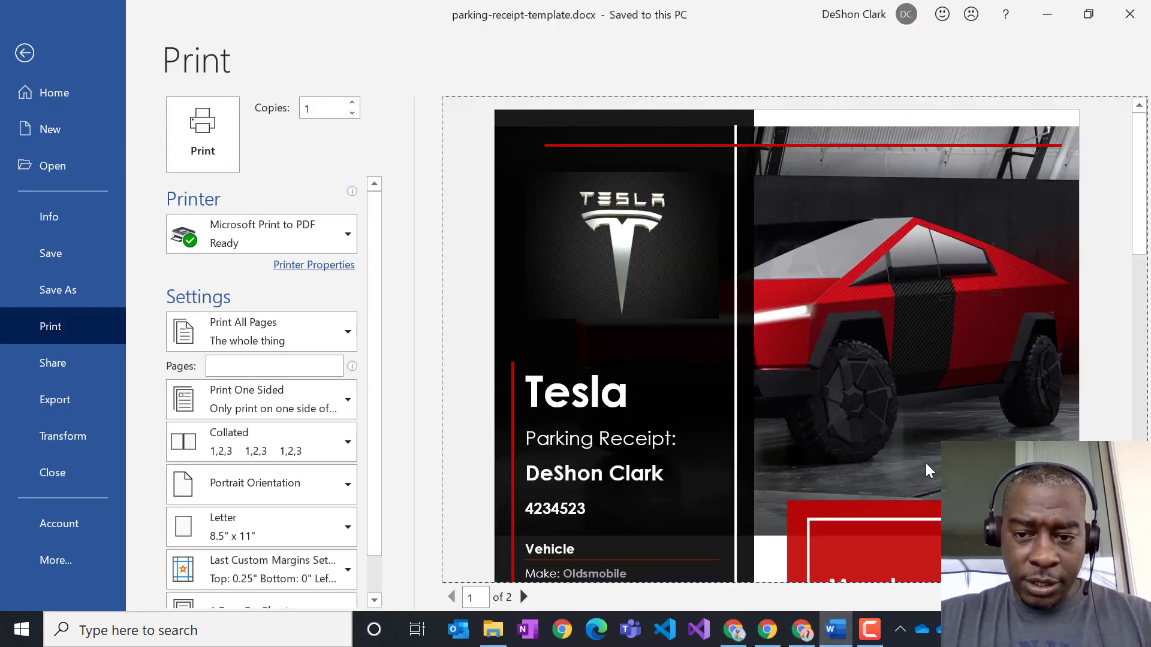
{"action": "scroll", "coordinate": [928, 470], "scroll_direction": "down", "scroll_amount": 3}
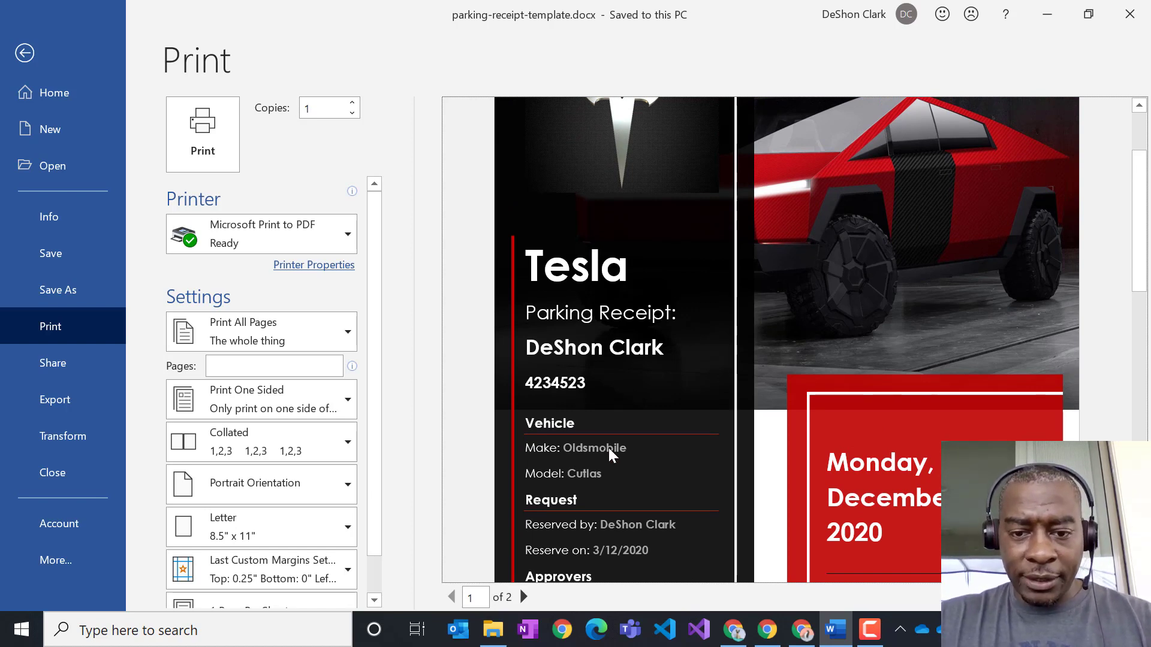
{"action": "scroll", "coordinate": [599, 470], "scroll_direction": "down", "scroll_amount": 1}
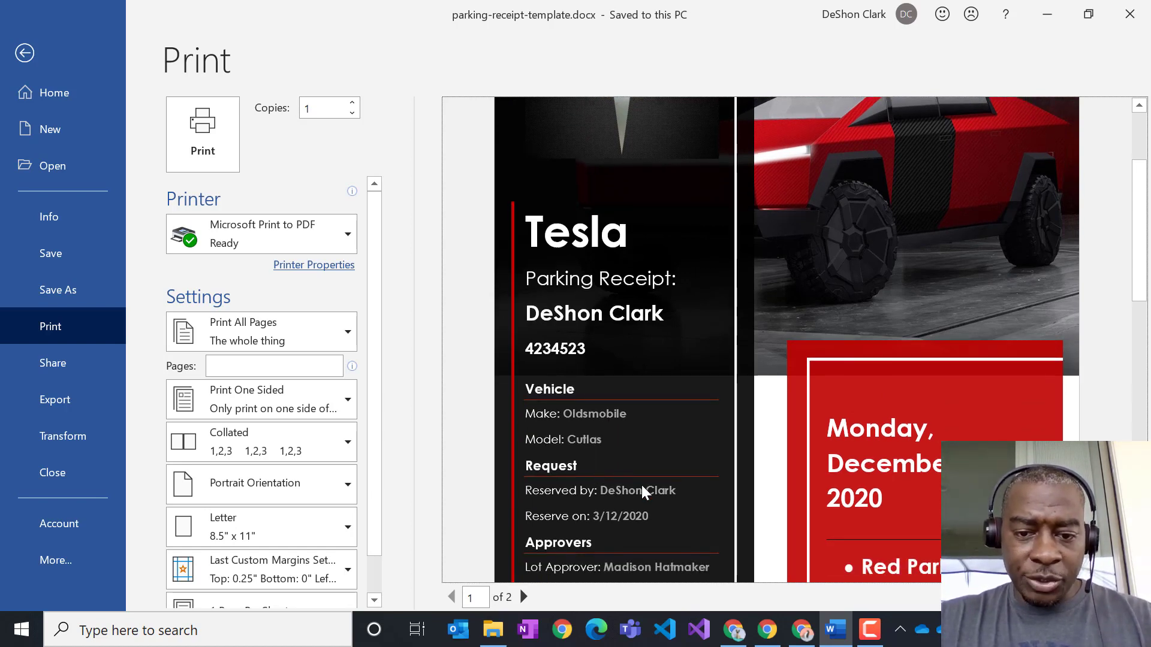
{"action": "scroll", "coordinate": [689, 508], "scroll_direction": "down", "scroll_amount": 2}
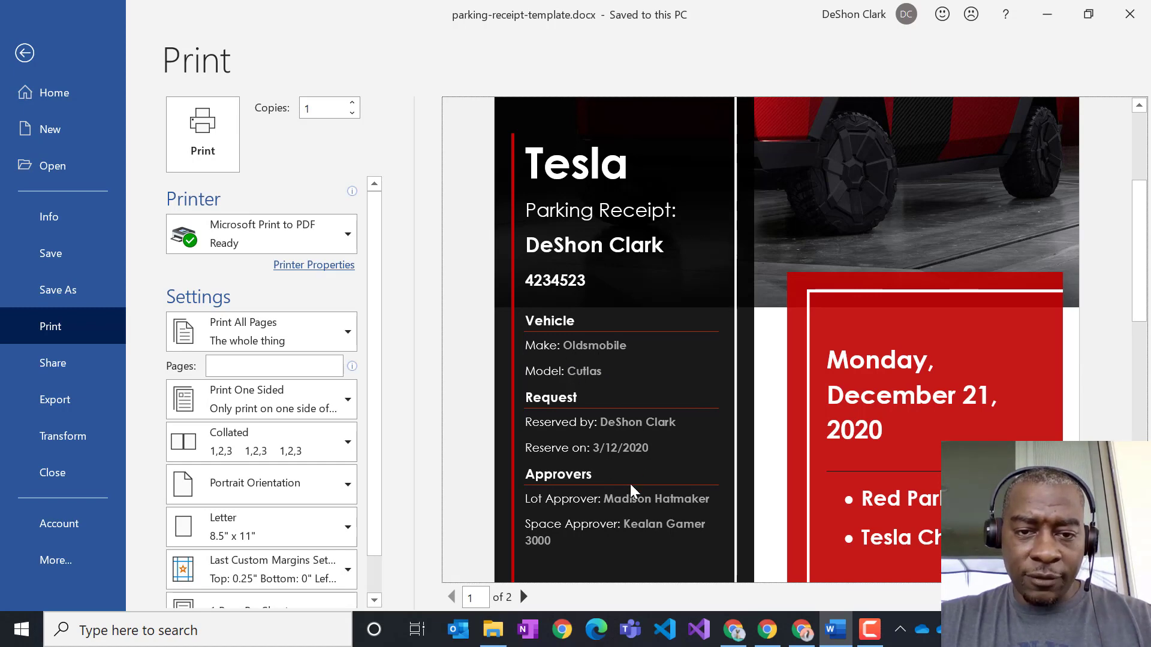
{"action": "left_click_drag", "start_coordinate": [380, 6], "coordinate": [0, 1]}
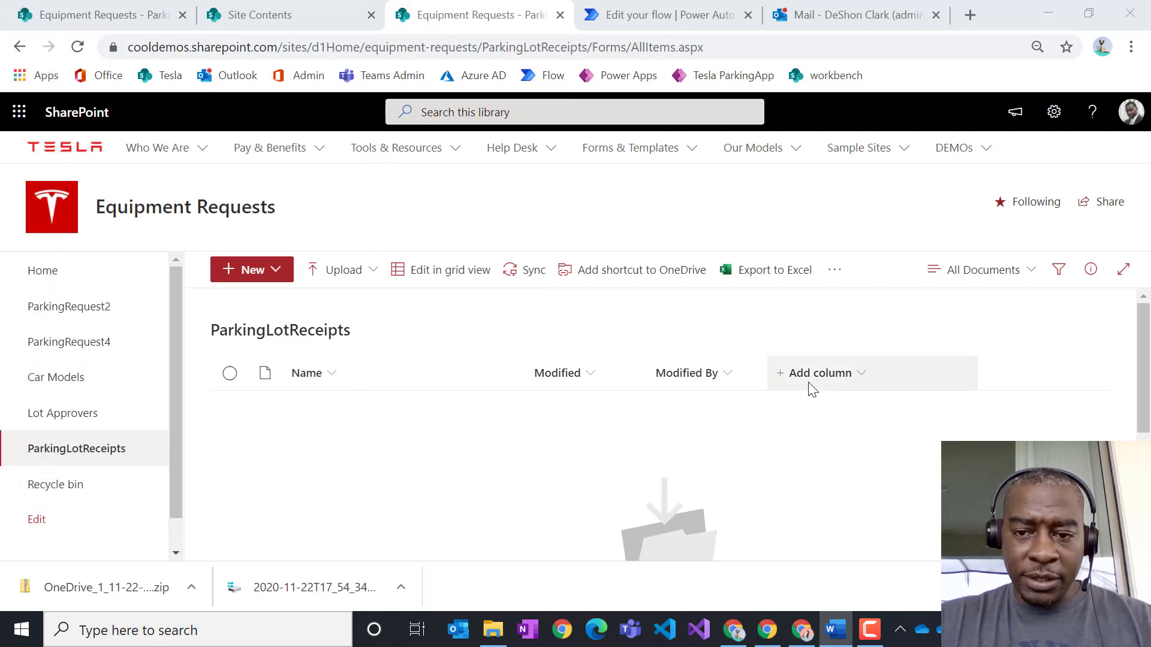
- Add single line of text columns vRequestor and vMake to the library
{"action": "left_click", "coordinate": [821, 373]}
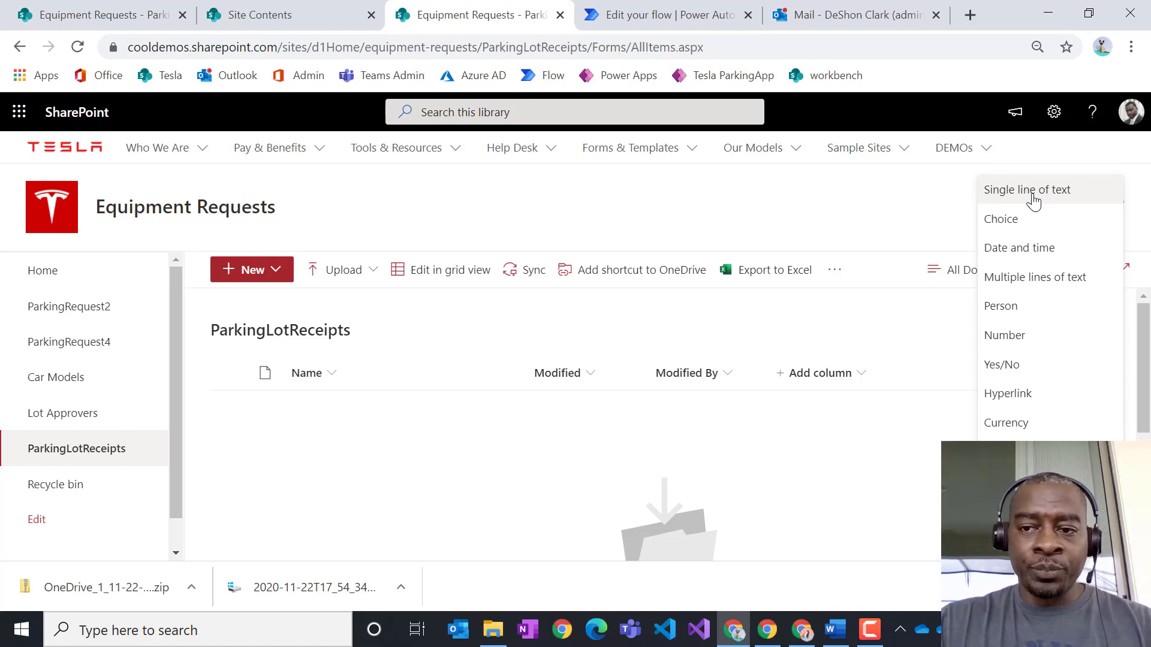
{"action": "left_click", "coordinate": [1037, 202]}
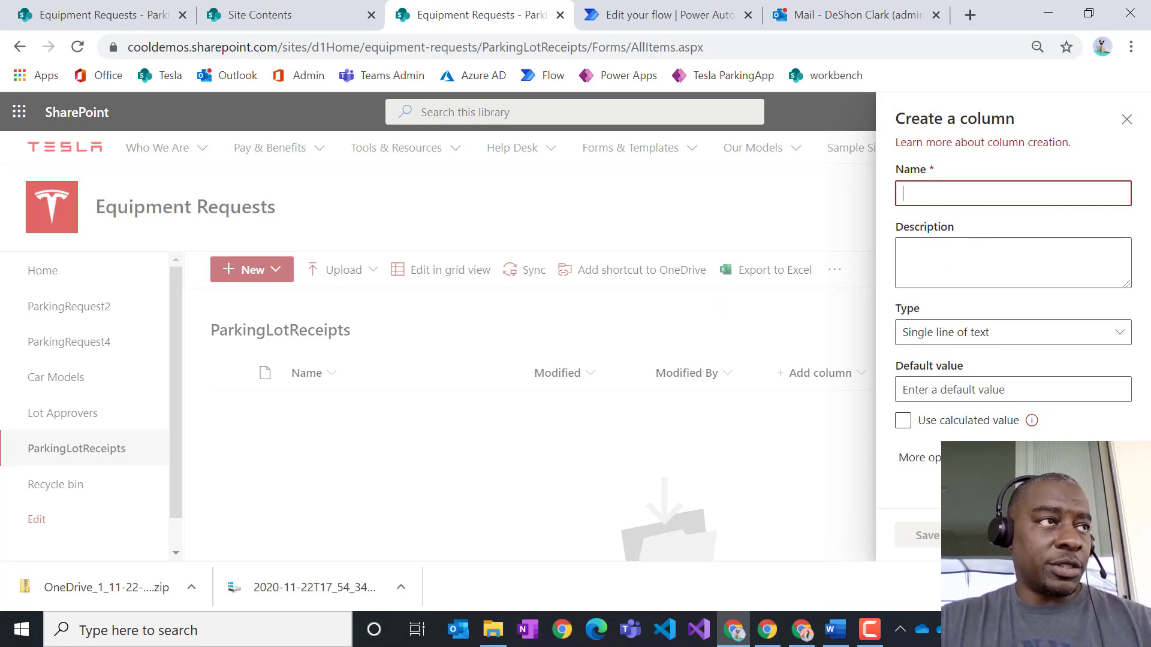
{"action": "type", "text": "v"}
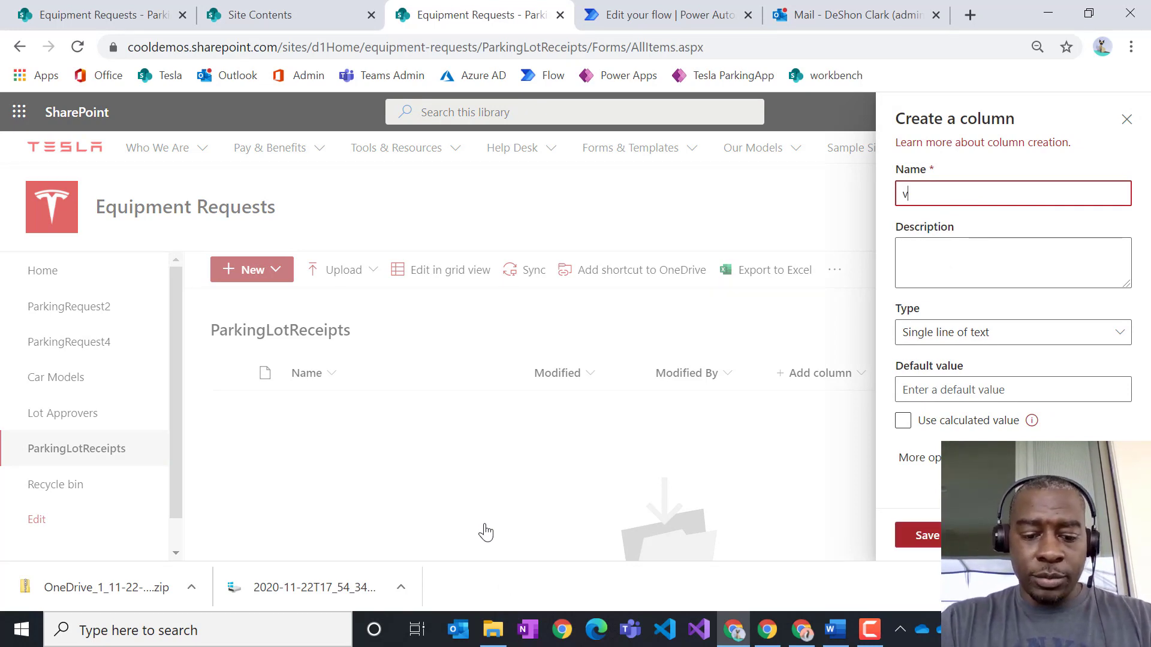
{"action": "type", "text": "Re"}
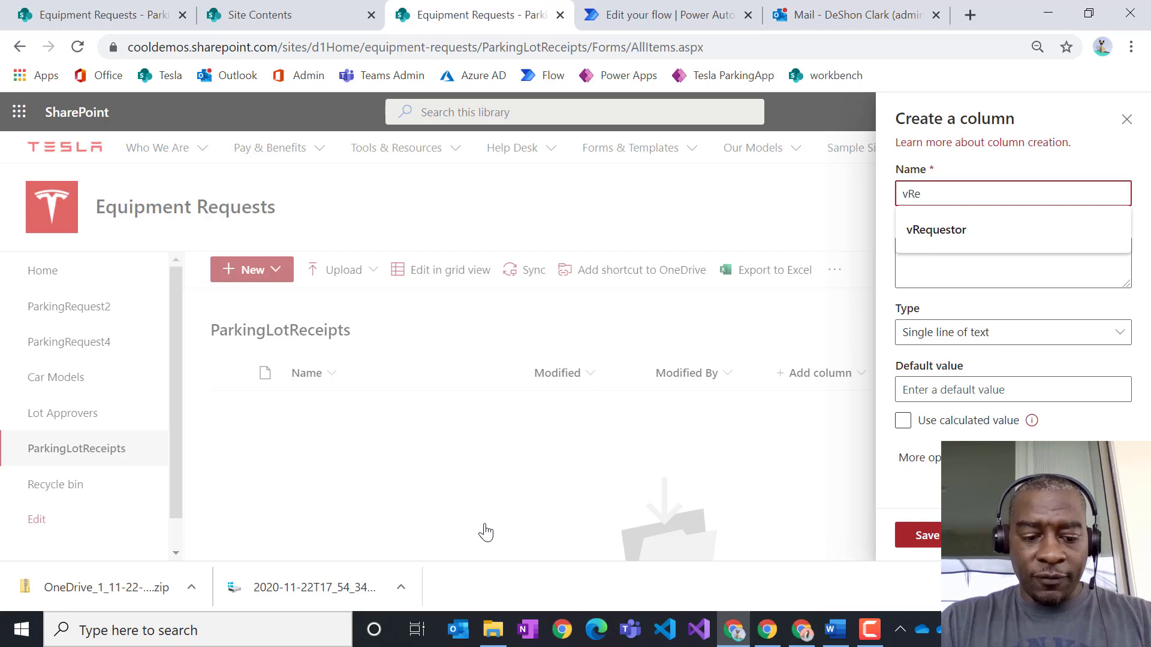
{"action": "type", "text": "questor"}
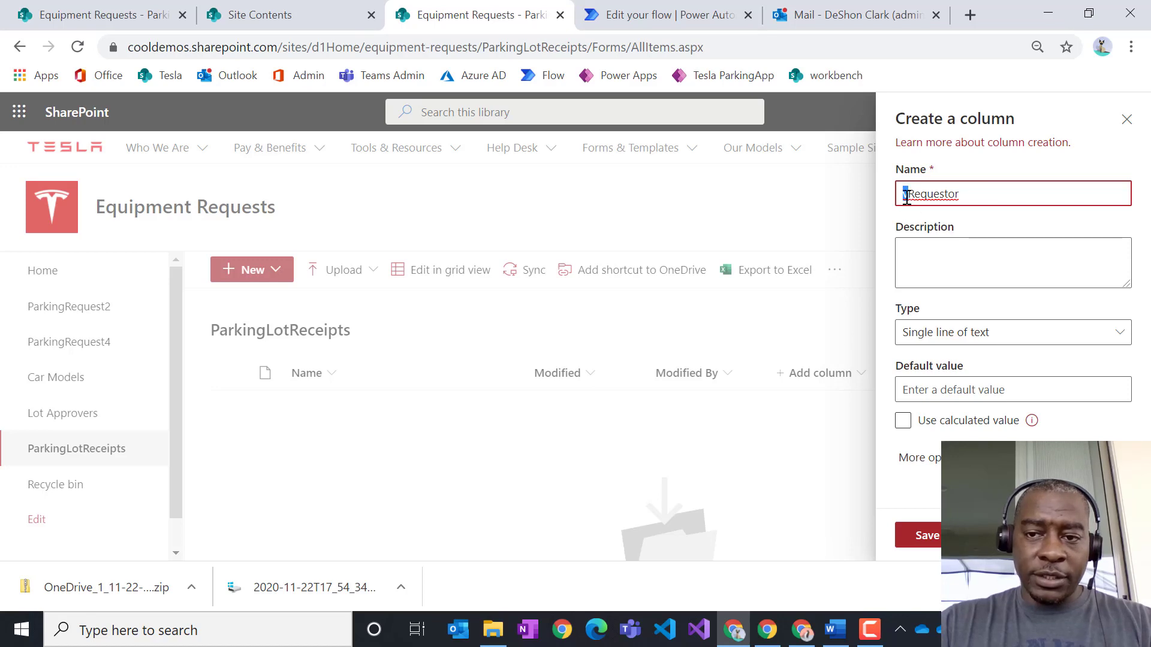
{"action": "left_click", "coordinate": [928, 537]}
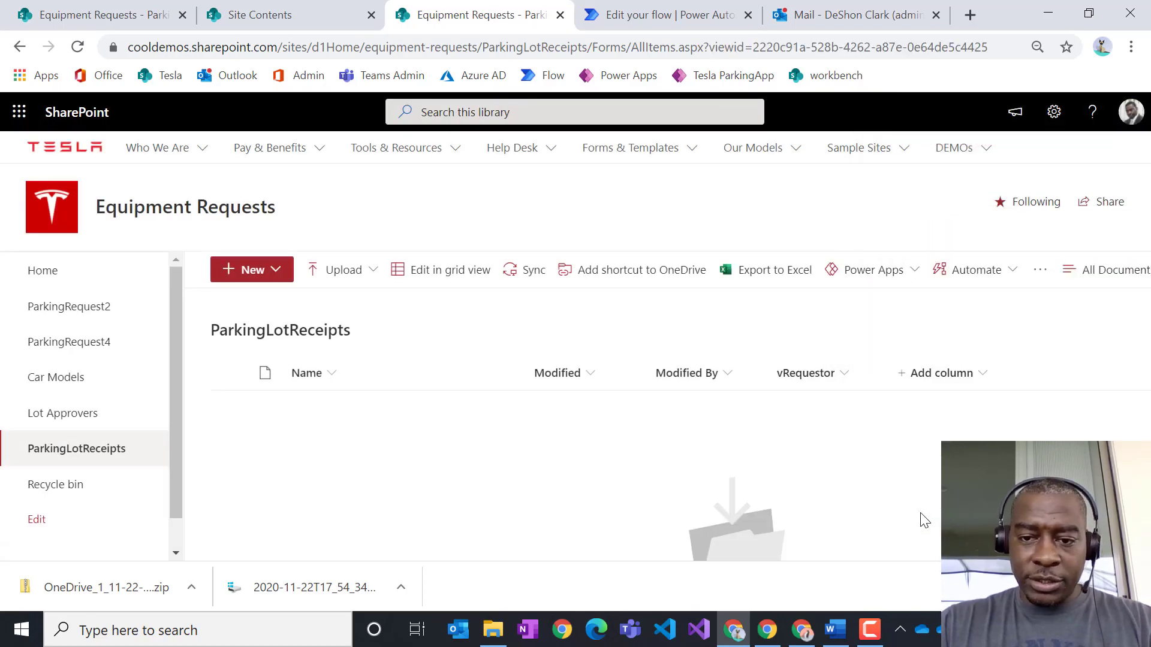
{"action": "left_click", "coordinate": [954, 373]}
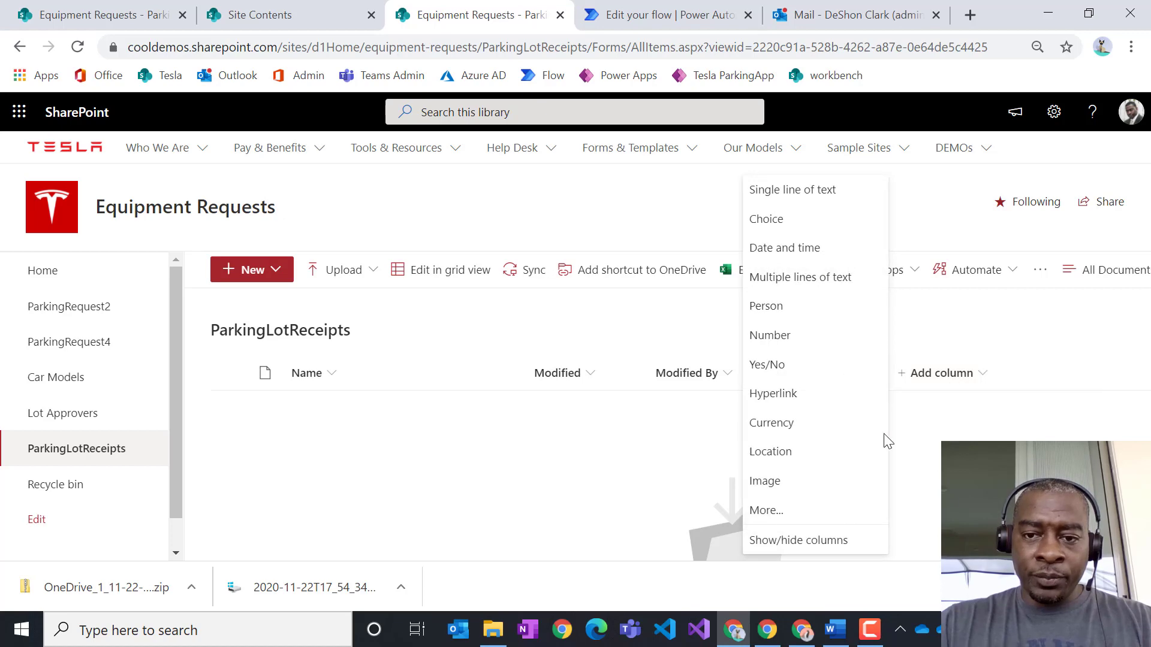
{"action": "left_click", "coordinate": [790, 191]}
{"action": "type", "text": "v"}
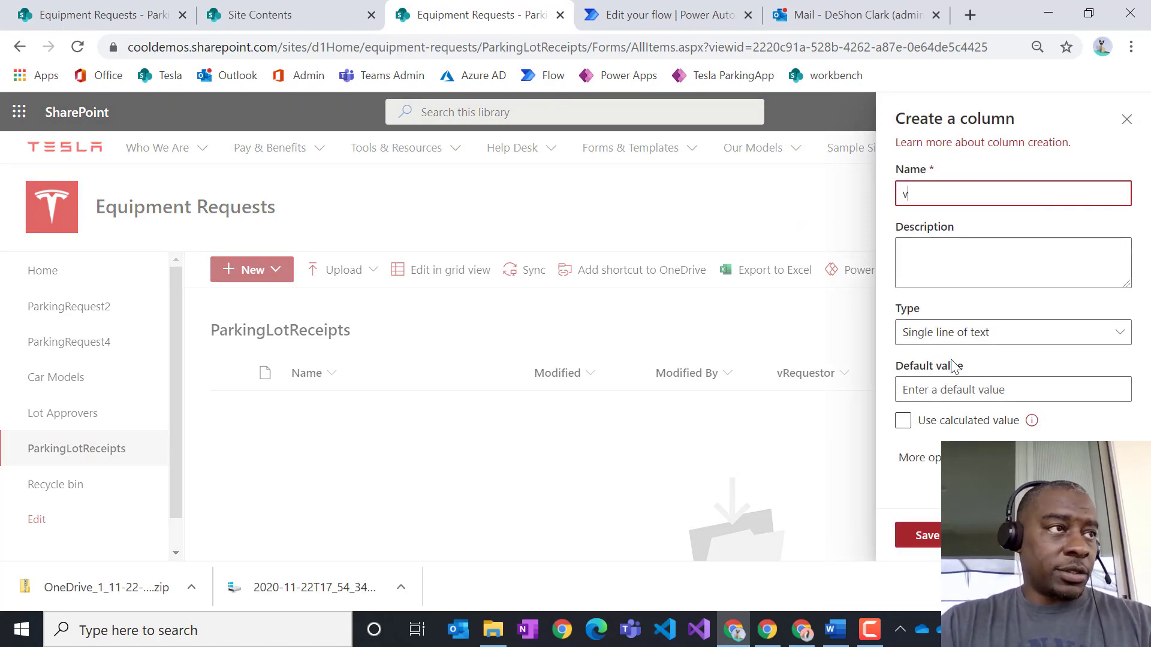
{"action": "type", "text": "Make"}
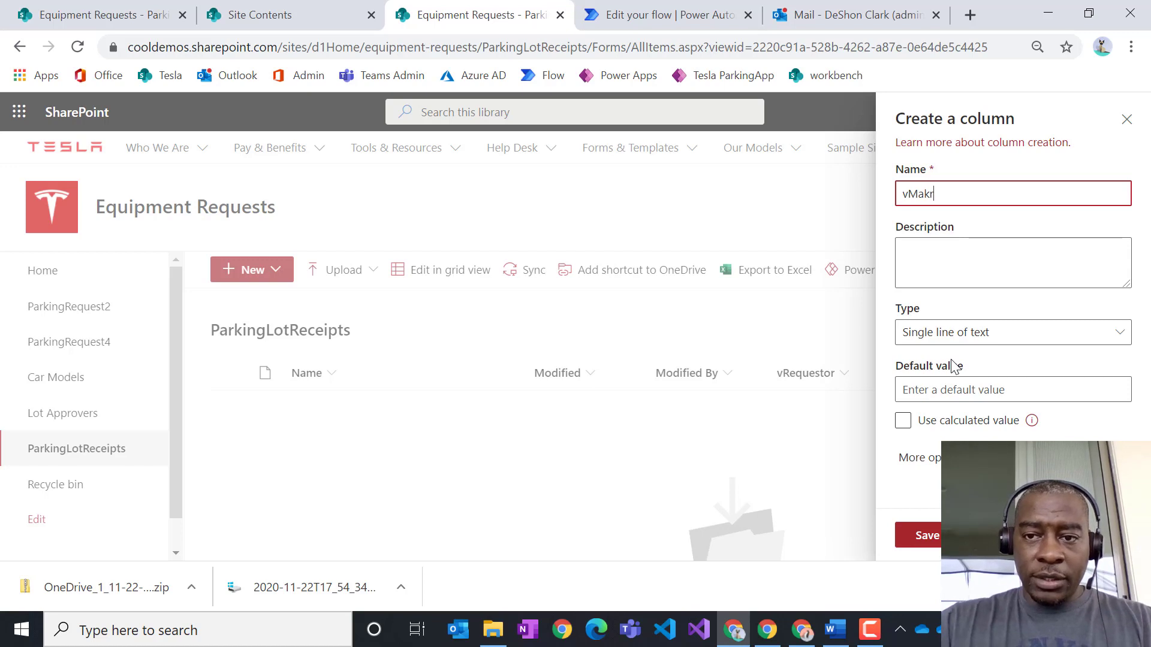
{"action": "left_click", "coordinate": [925, 535]}
- Add a vModel text column and scroll the library to view columns through vLot and vSpot
{"action": "left_click", "coordinate": [1067, 381]}
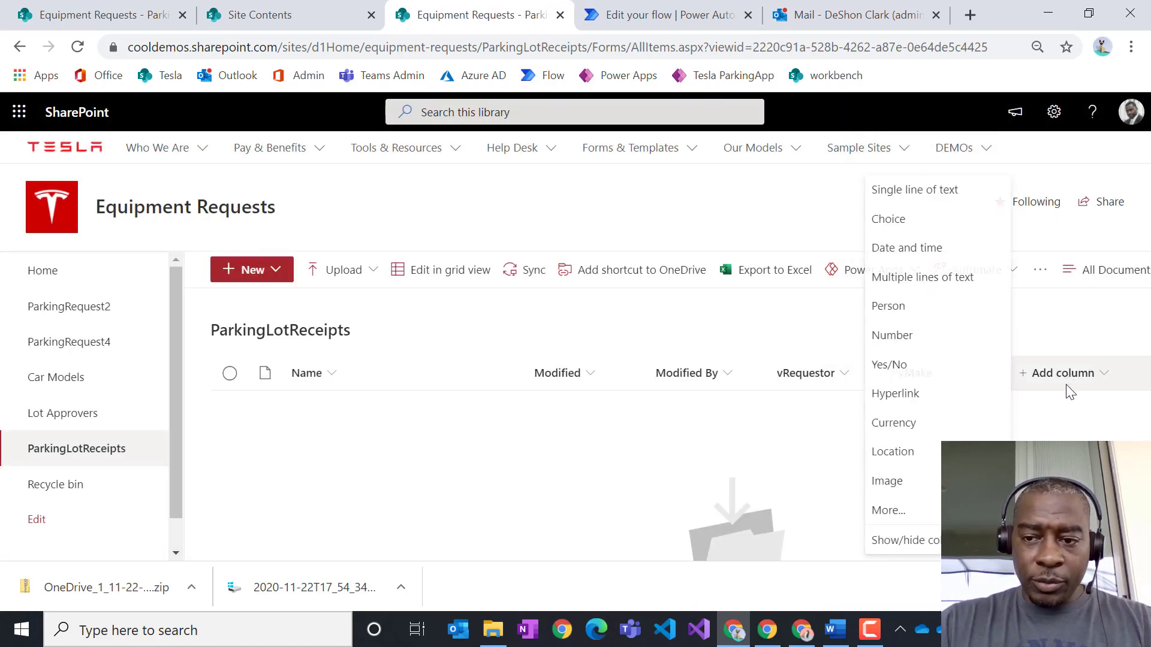
{"action": "left_click", "coordinate": [916, 191]}
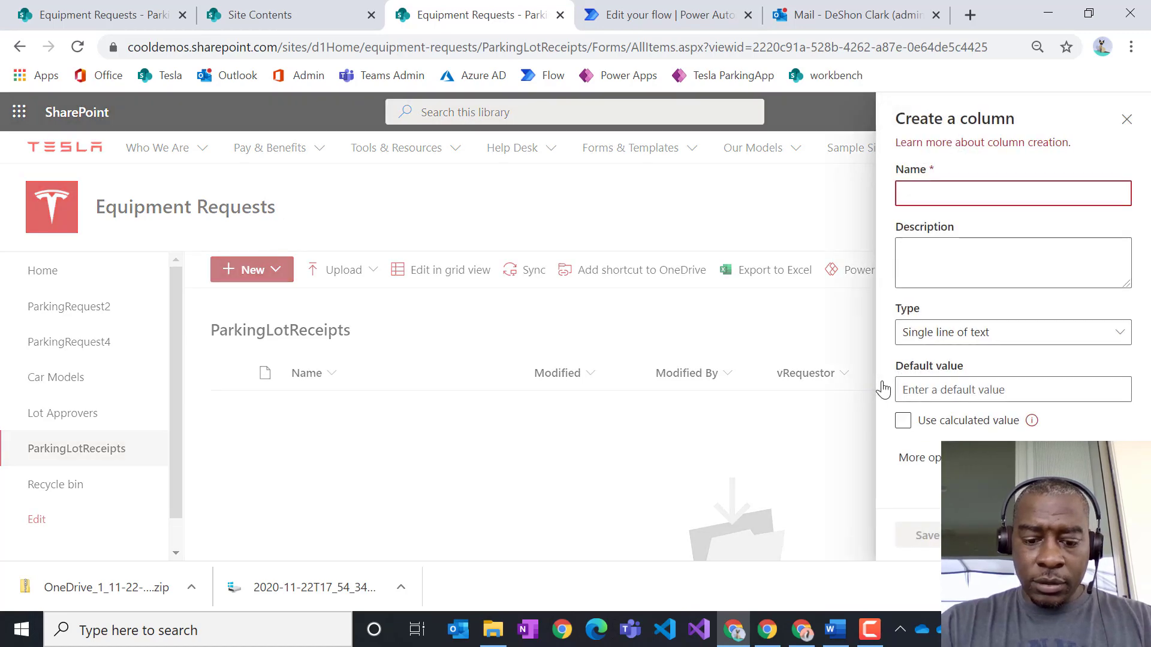
{"action": "type", "text": "vModel"}
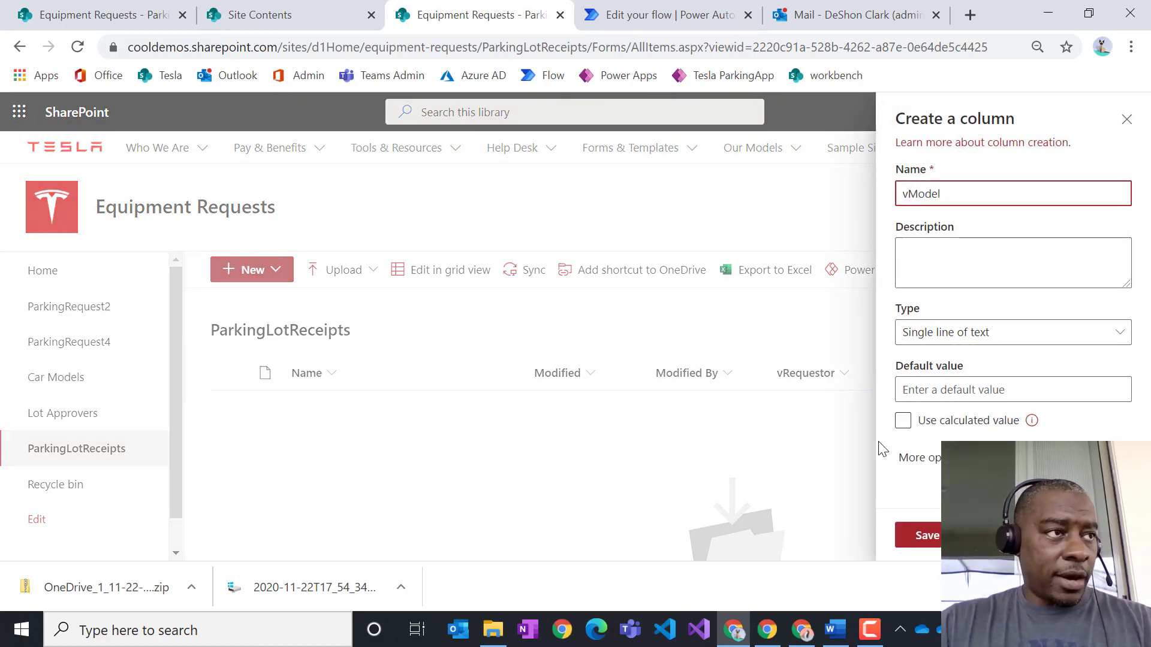
{"action": "left_click", "coordinate": [920, 535]}
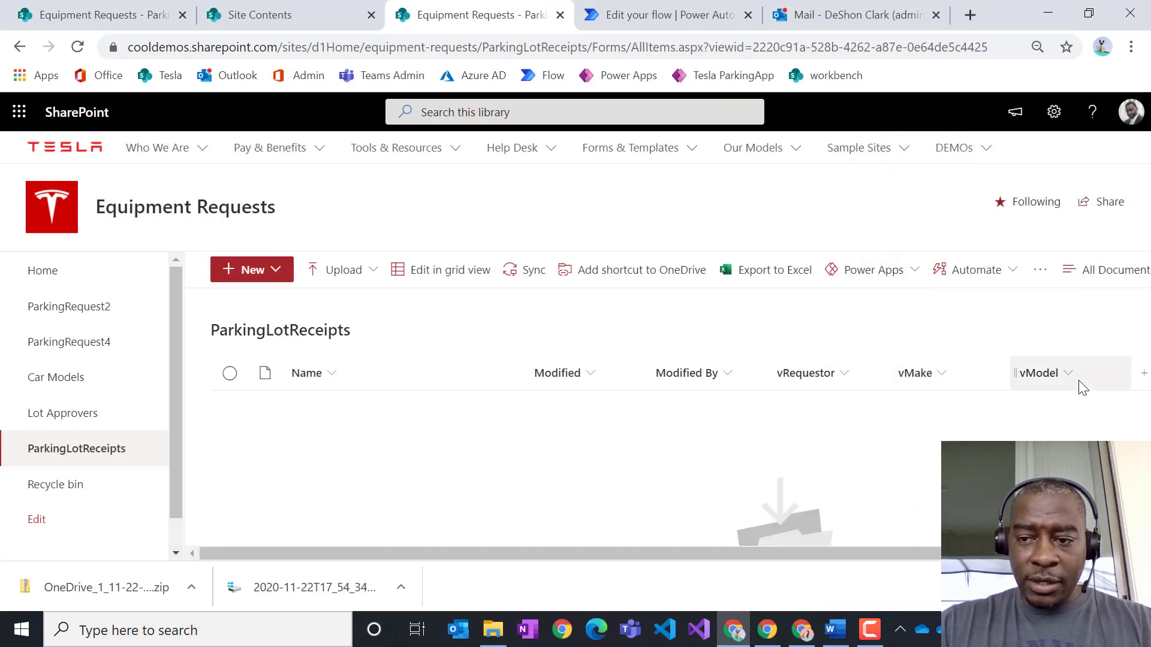
{"action": "left_click", "coordinate": [1144, 373]}
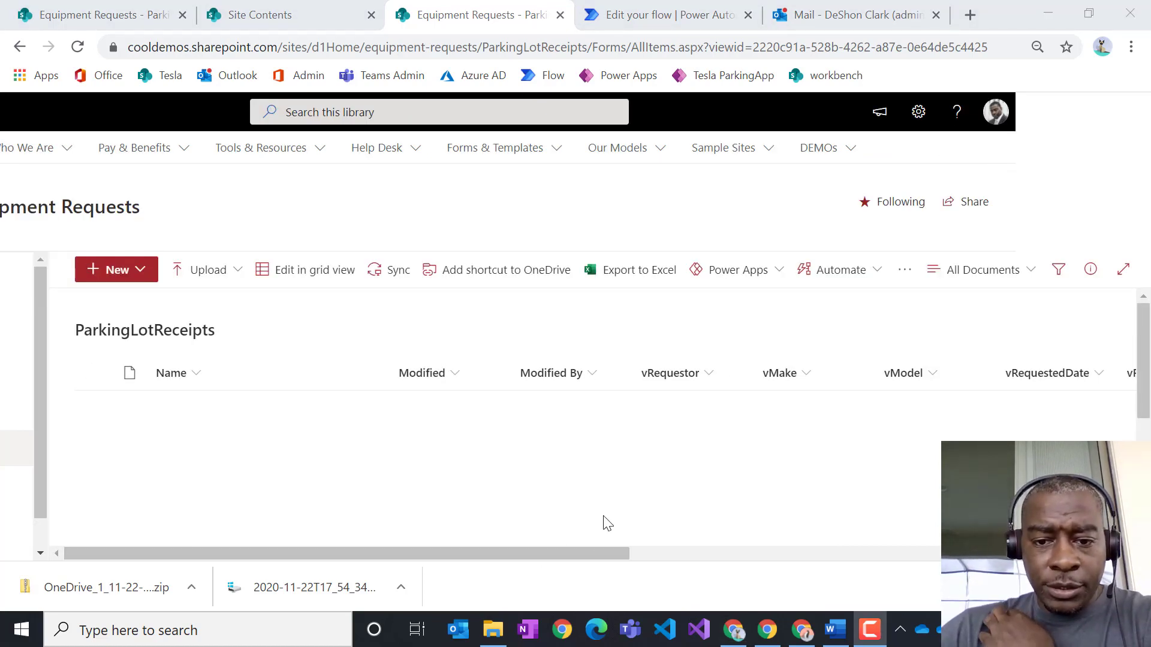
{"action": "left_click_drag", "start_coordinate": [564, 552], "coordinate": [759, 550]}
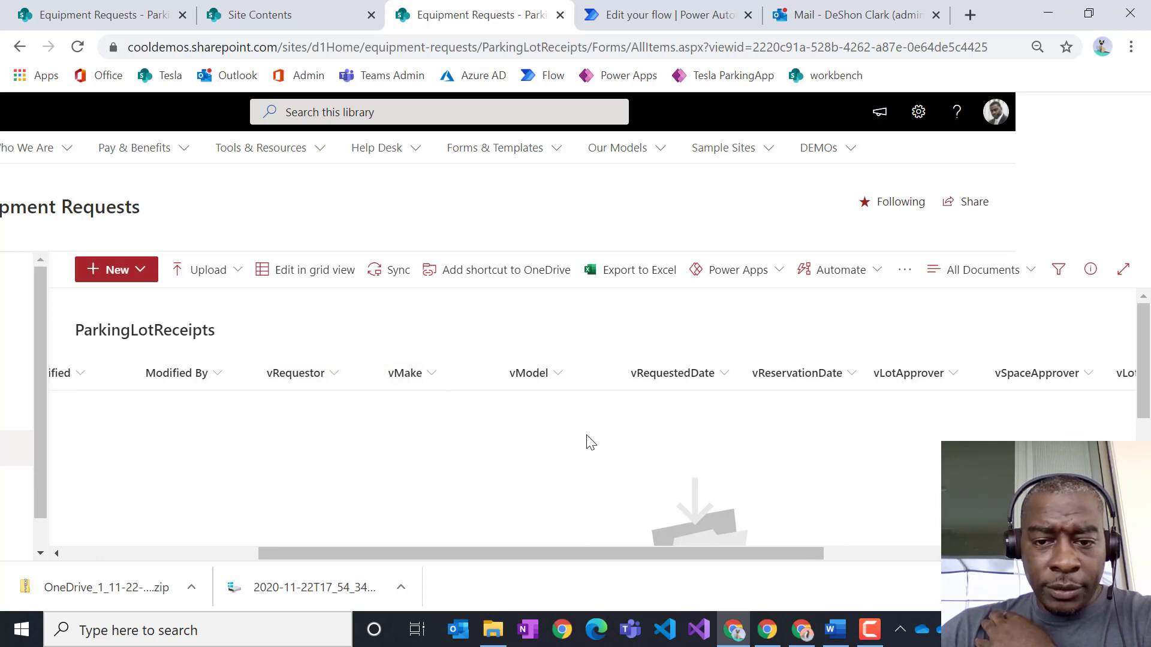
{"action": "left_click_drag", "start_coordinate": [809, 553], "coordinate": [939, 552]}
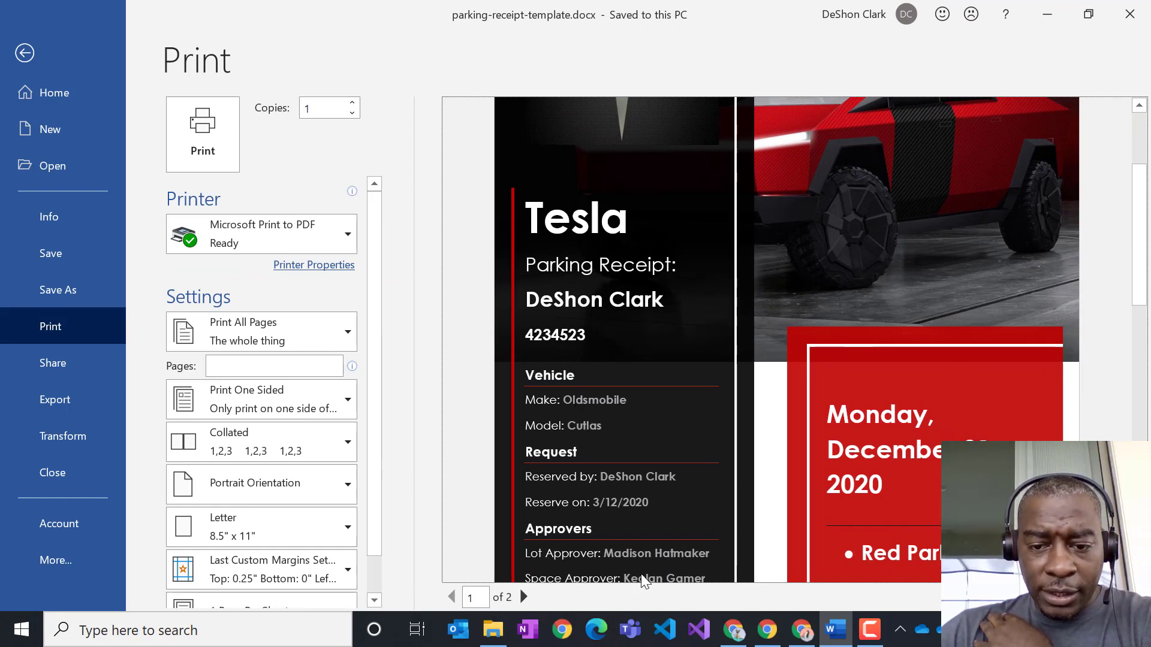
- Scroll the Word receipt preview, then restore and drag Word aside to reveal the library
{"action": "left_click_drag", "start_coordinate": [1141, 264], "coordinate": [1145, 375]}
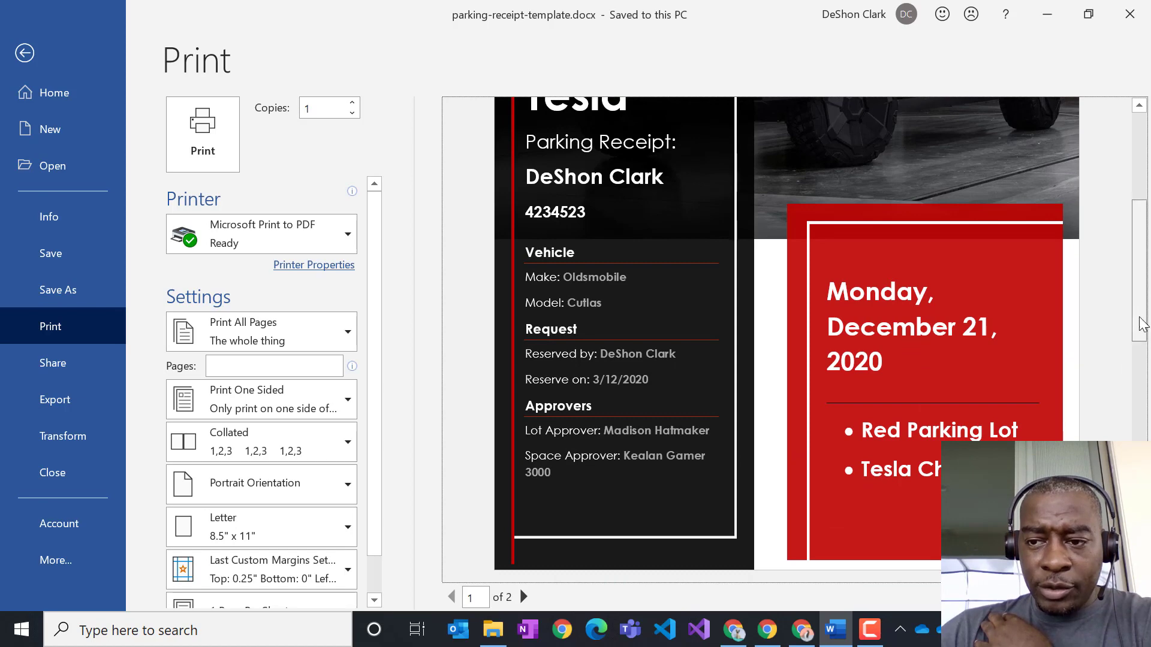
{"action": "left_click_drag", "start_coordinate": [1139, 327], "coordinate": [1104, 280]}
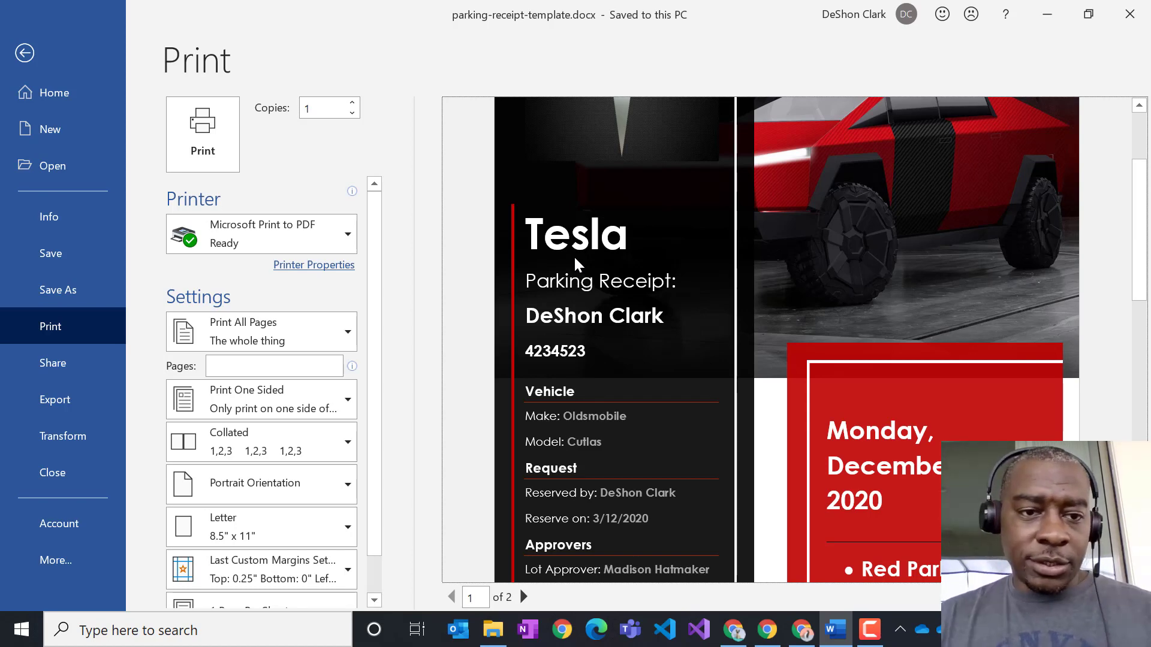
{"action": "double_click", "coordinate": [324, 18]}
{"action": "left_click_drag", "start_coordinate": [179, 134], "coordinate": [0, 135]}
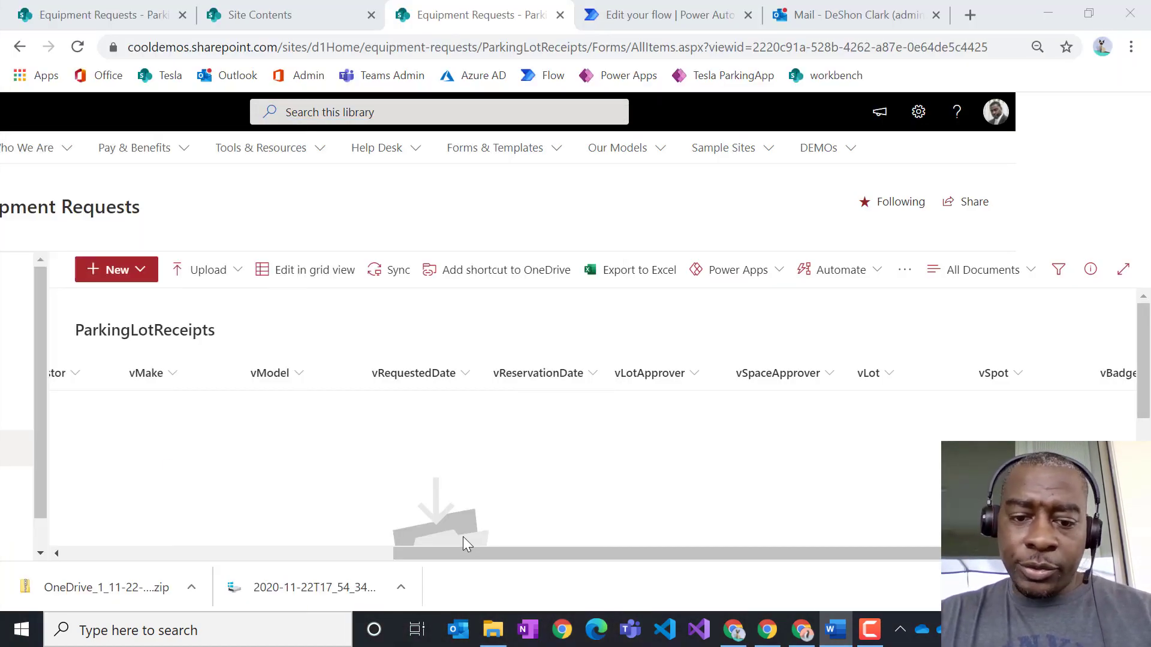
- Upload parking-receipt-template.docx to ParkingLotReceipts and open it in the browser
{"action": "left_click_drag", "start_coordinate": [468, 556], "coordinate": [100, 534]}
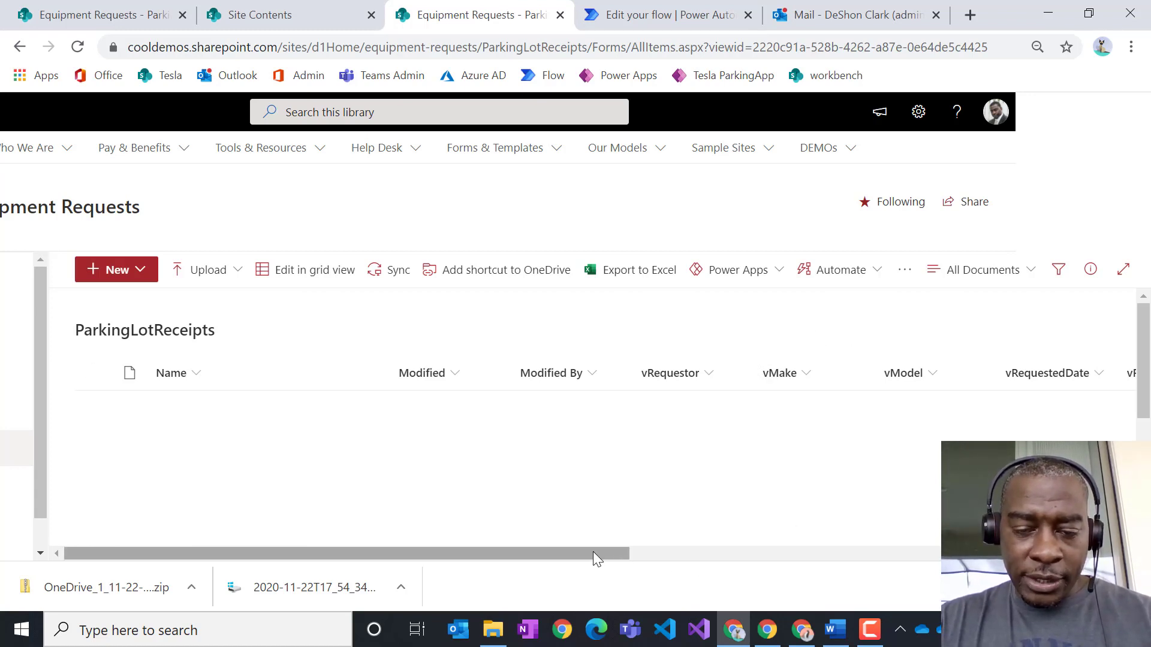
{"action": "left_click", "coordinate": [219, 274]}
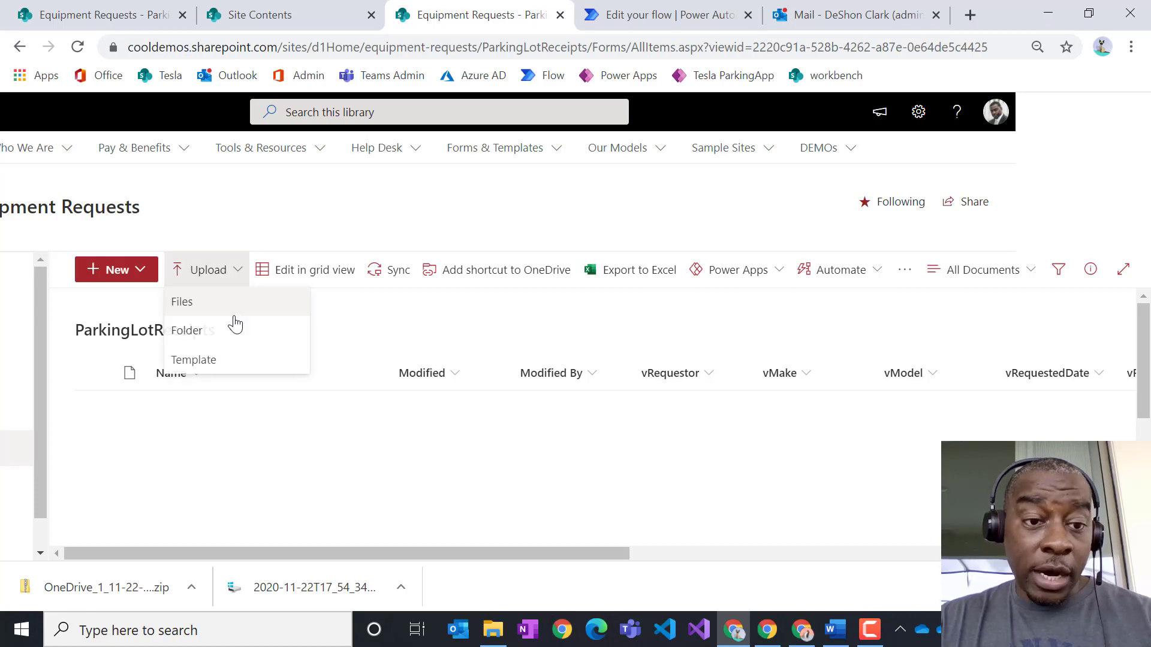
{"action": "left_click", "coordinate": [195, 306]}
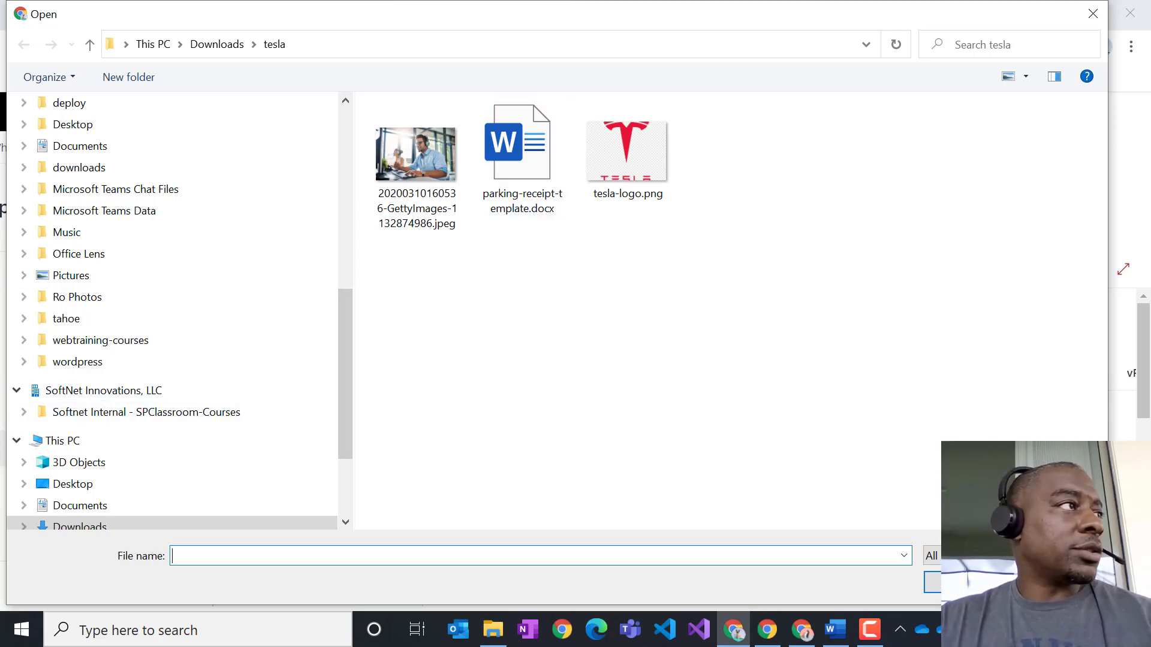
{"action": "key", "text": "alt+Tab"}
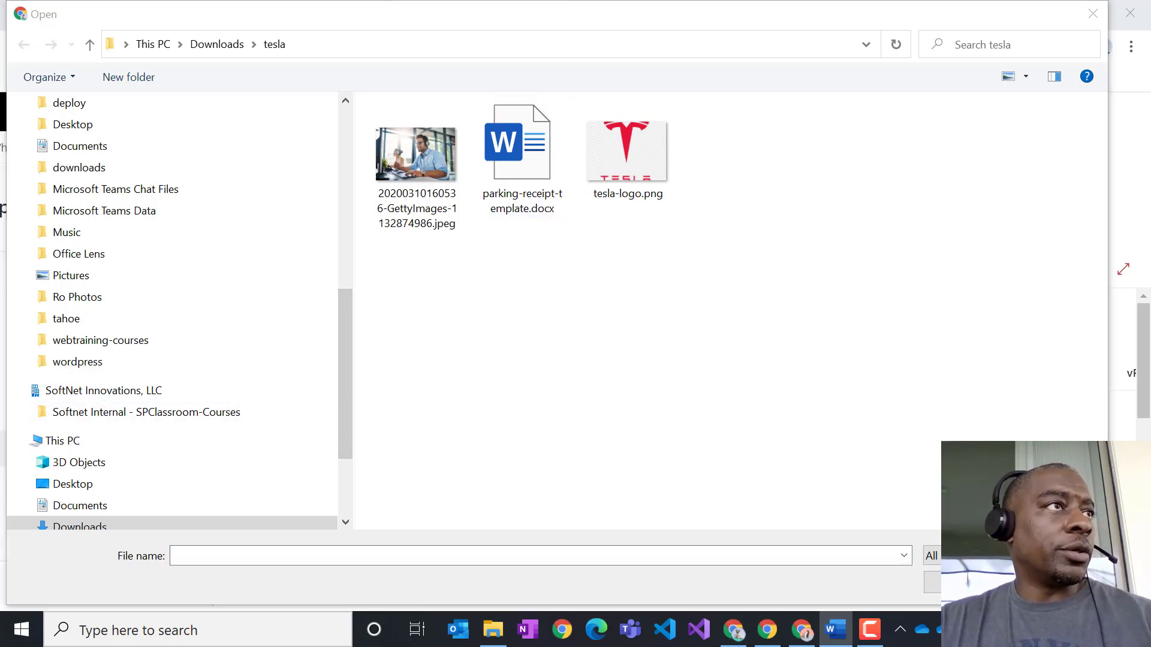
{"action": "key", "text": "alt+F4"}
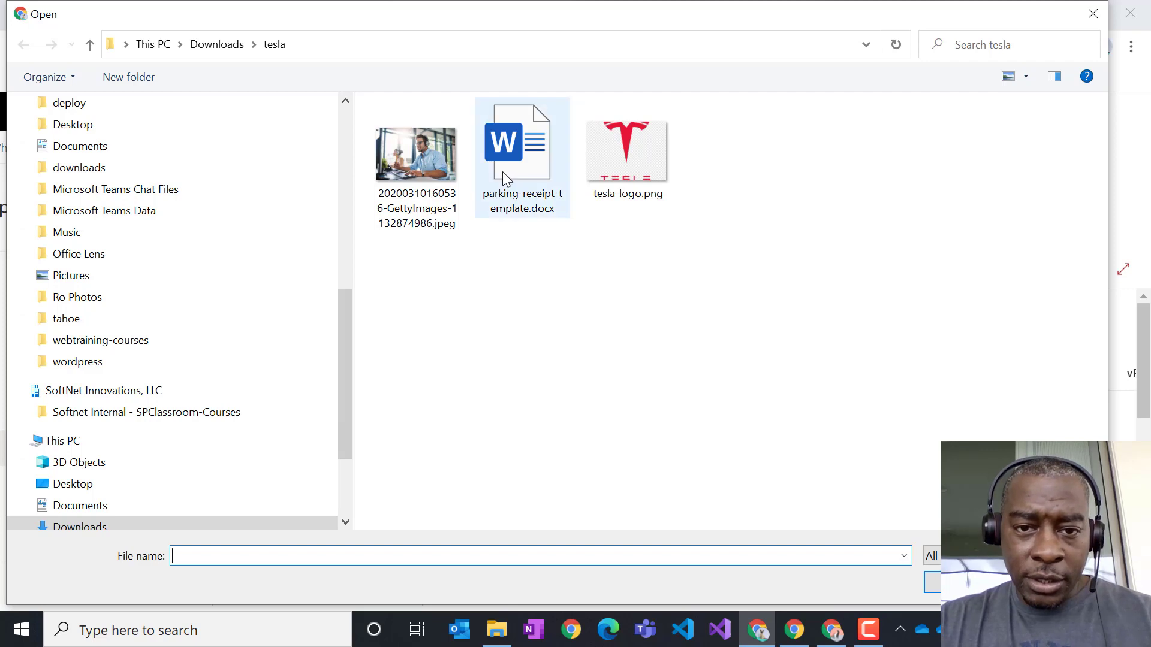
{"action": "double_click", "coordinate": [519, 150]}
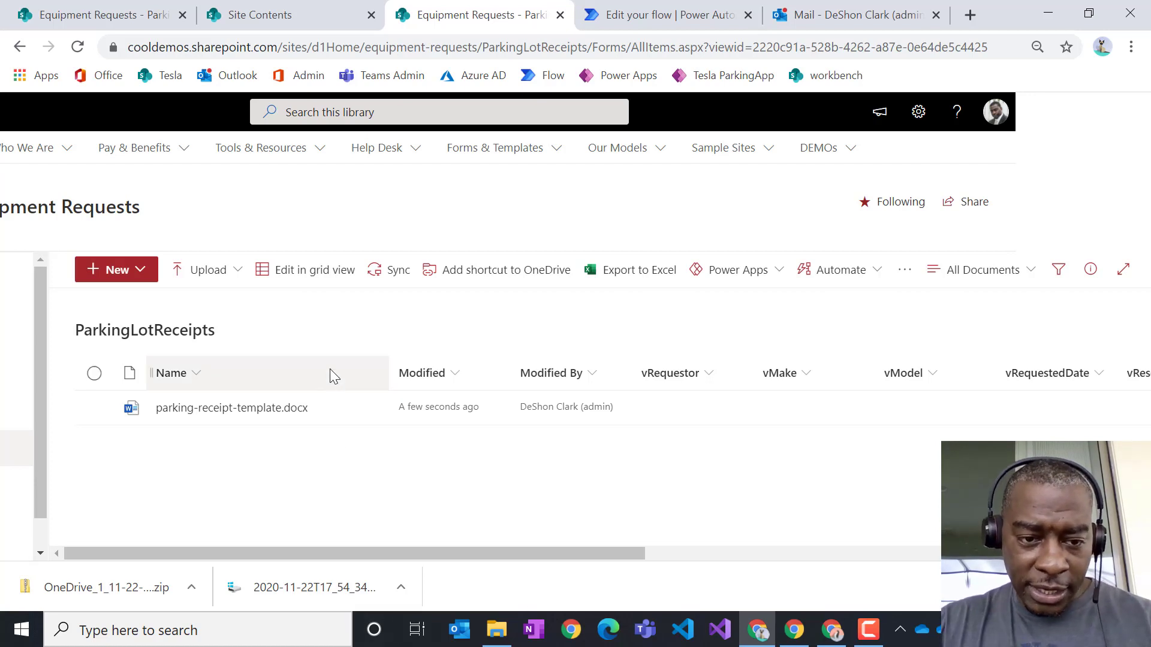
{"action": "mouse_move", "coordinate": [290, 417]}
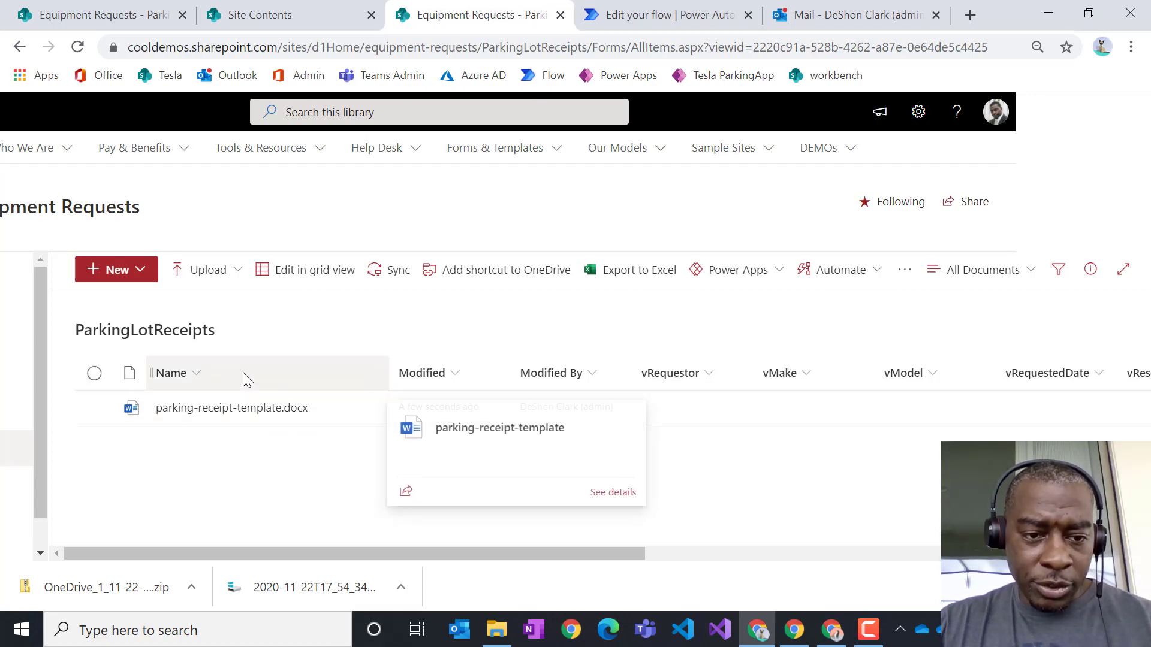
{"action": "left_click", "coordinate": [274, 410]}
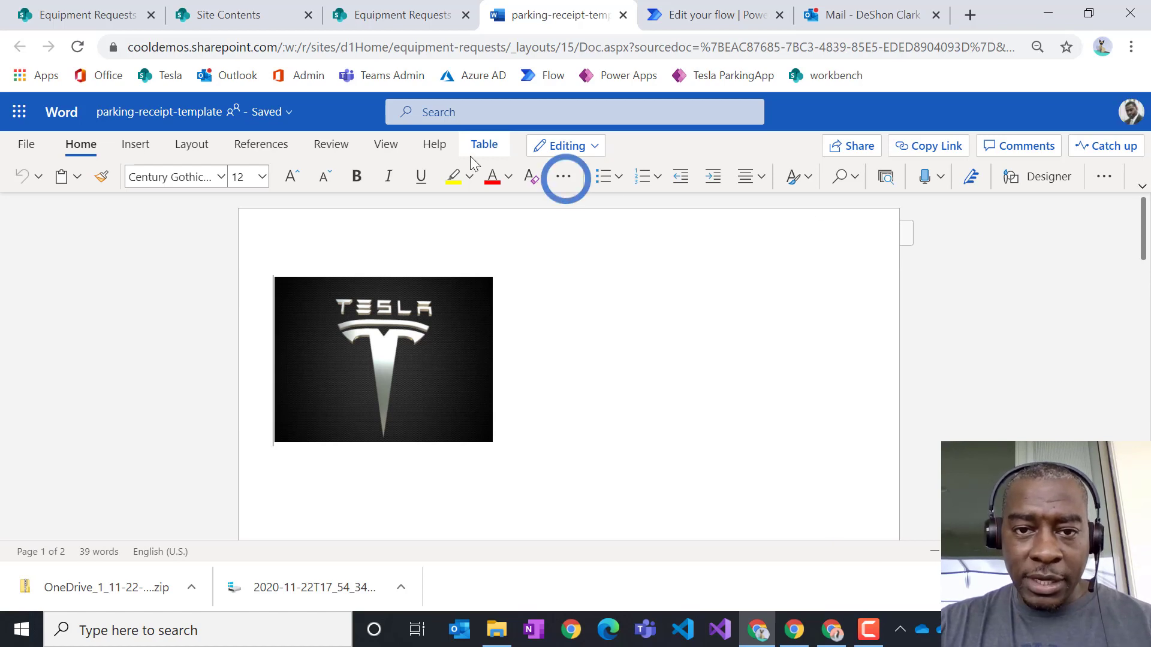
- Open parking-receipt-template.docx from Word for the web in desktop Word
{"action": "left_click", "coordinate": [598, 147]}
{"action": "left_click", "coordinate": [646, 298]}
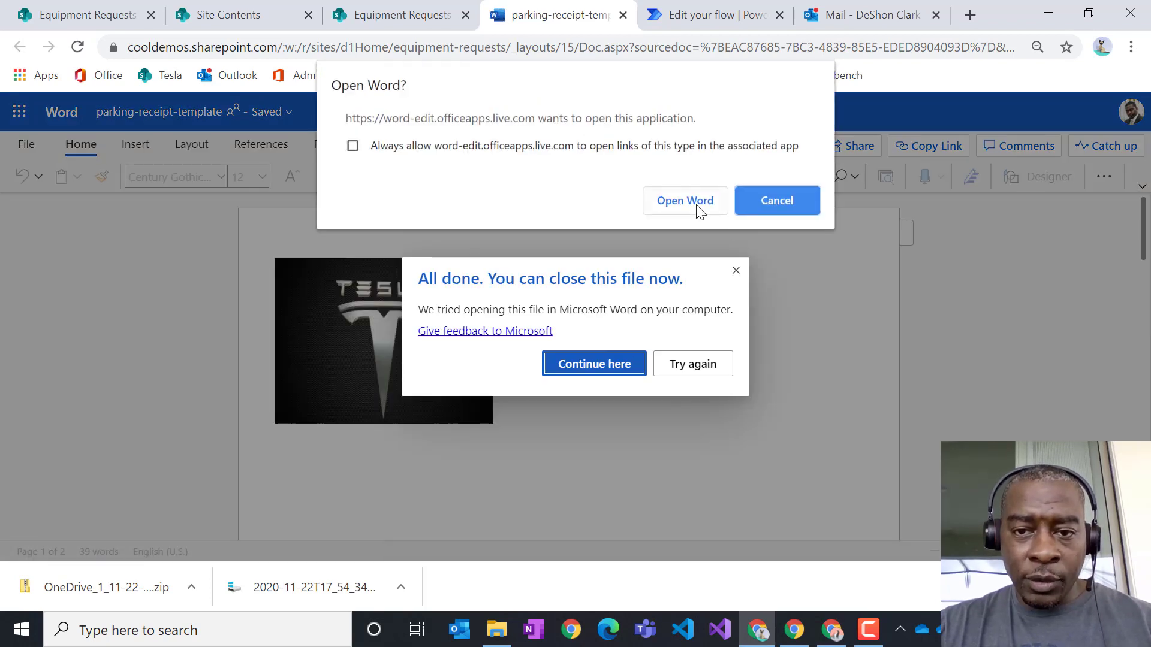
{"action": "left_click", "coordinate": [685, 201]}
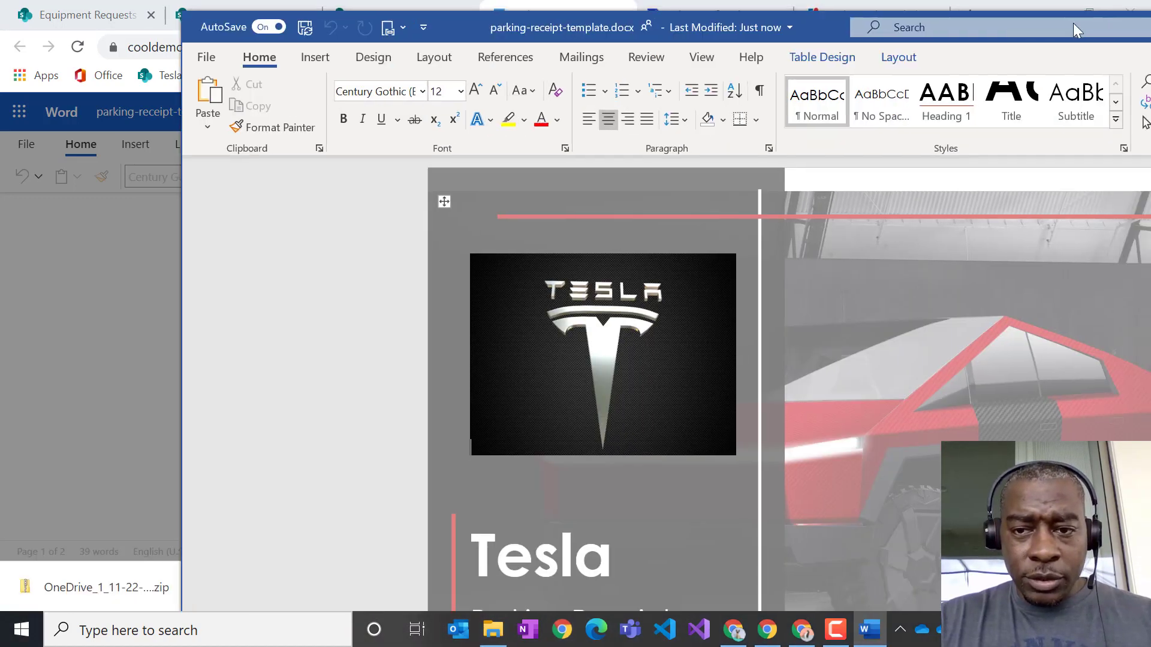
{"action": "left_click_drag", "start_coordinate": [1073, 22], "coordinate": [865, 27]}
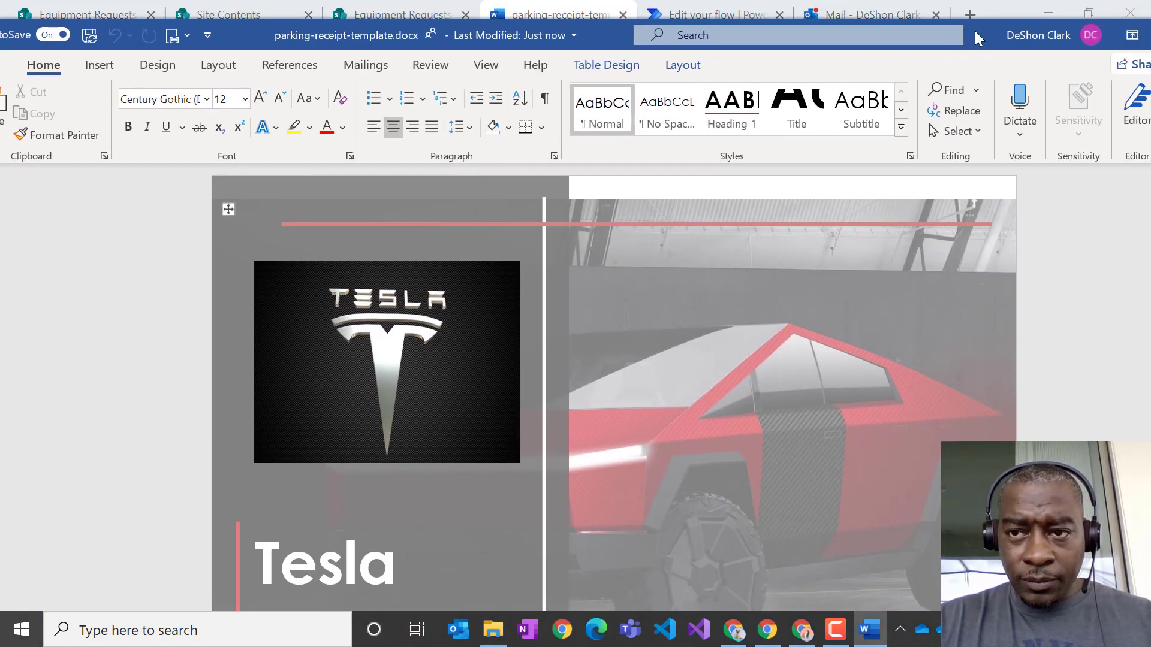
- Maximize Word, confirm Document Property lists vBadgeNumber through vSpot, then scroll to the receipt details
{"action": "double_click", "coordinate": [974, 31]}
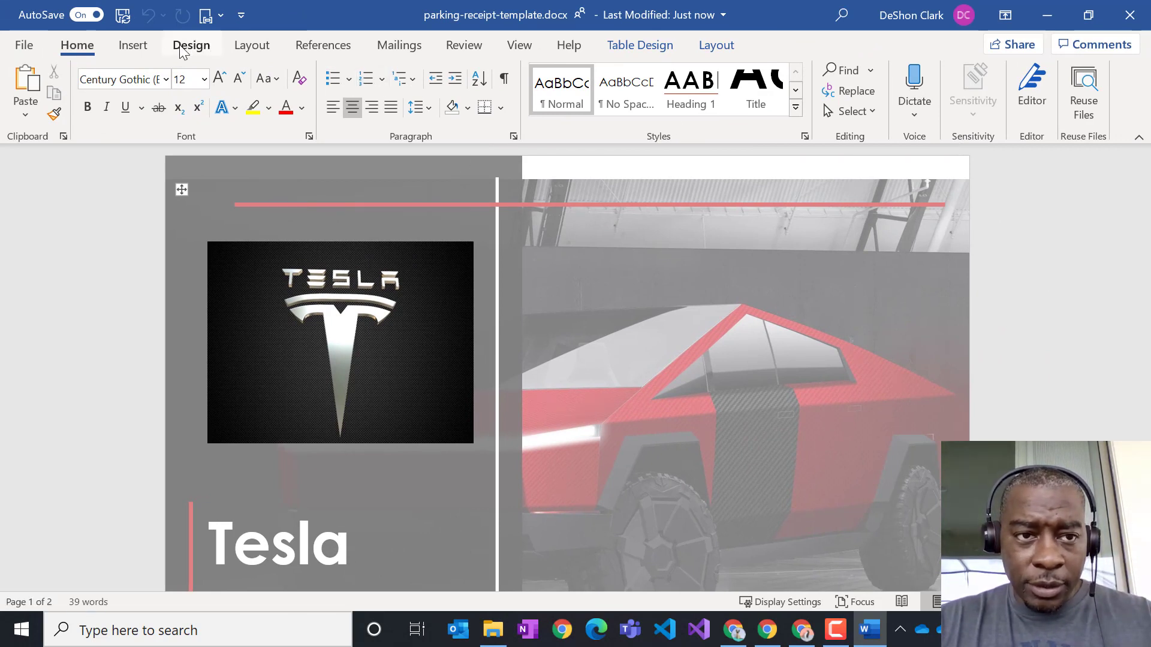
{"action": "left_click", "coordinate": [133, 45]}
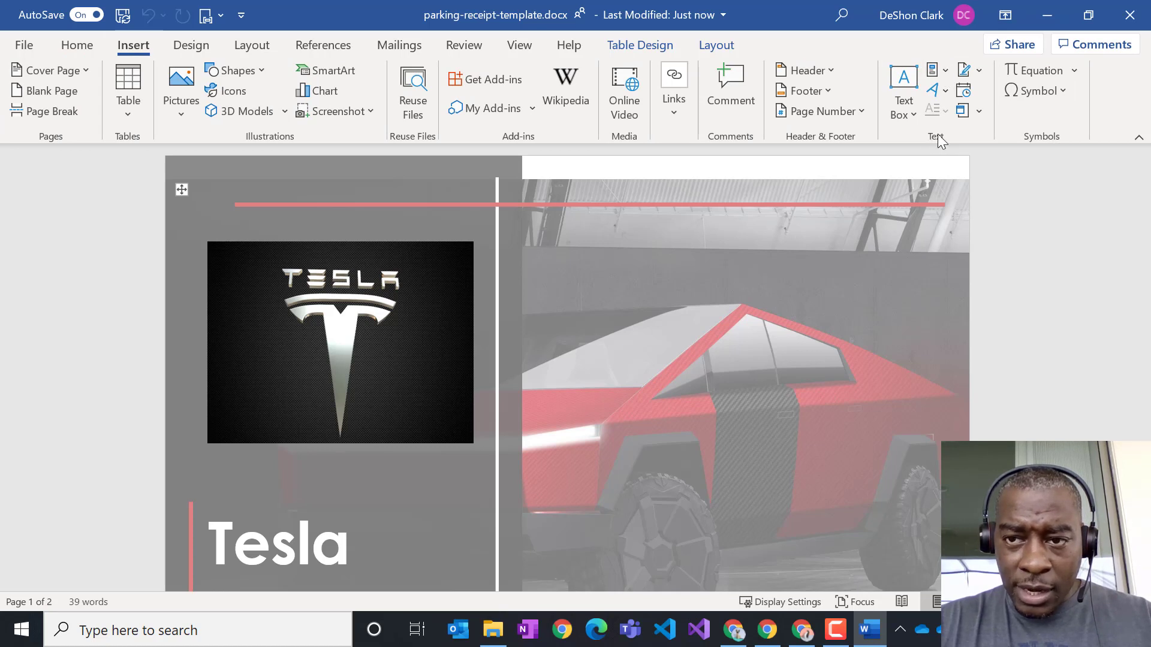
{"action": "left_click", "coordinate": [945, 69]}
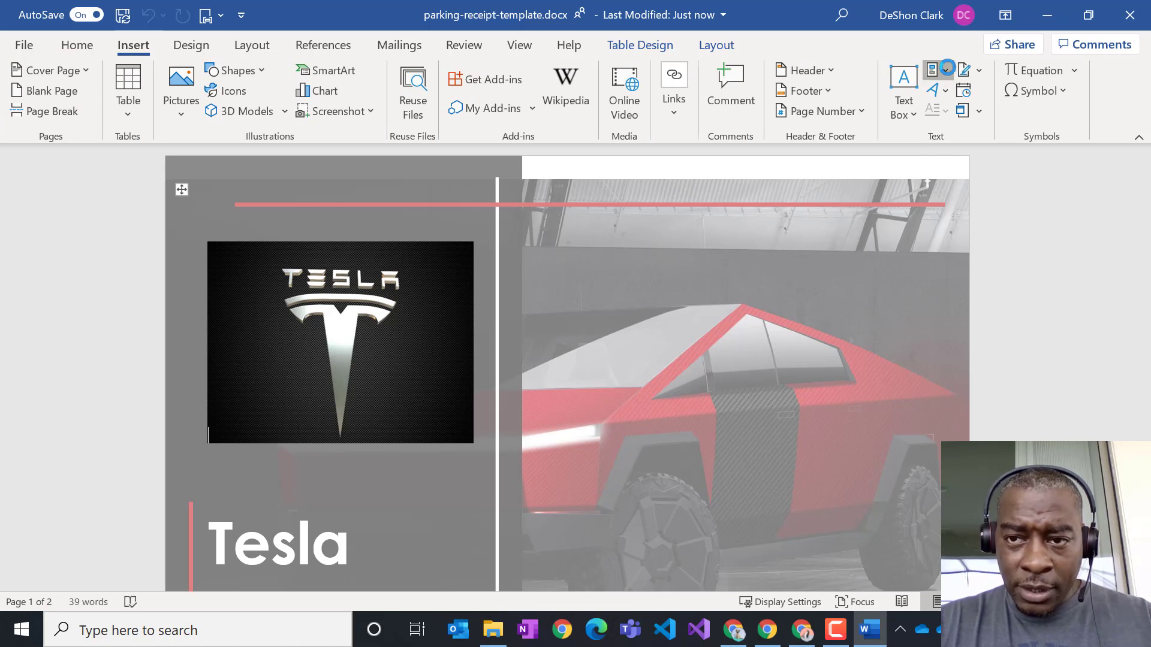
{"action": "mouse_move", "coordinate": [1025, 126]}
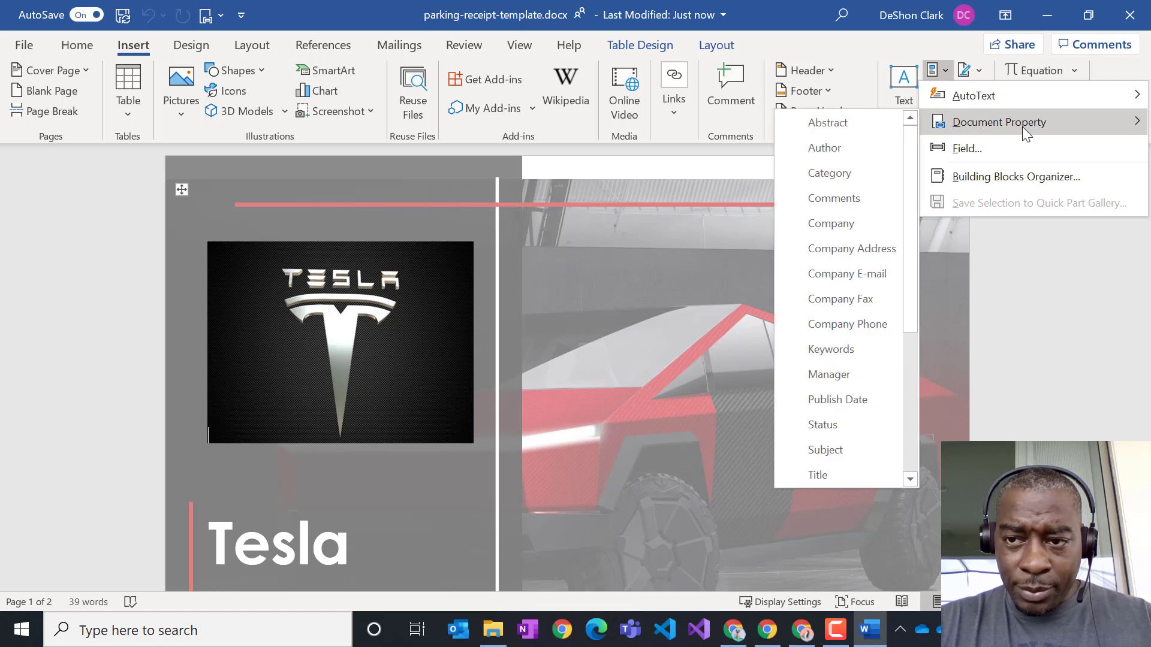
{"action": "scroll", "coordinate": [854, 246], "scroll_direction": "down", "scroll_amount": 3}
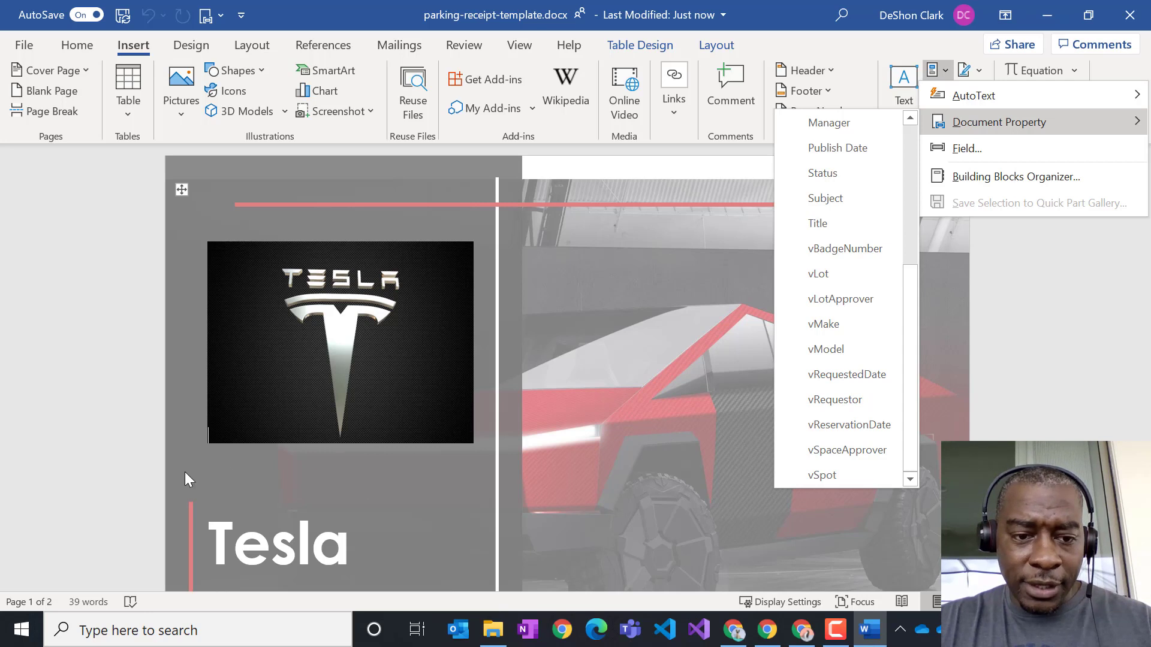
{"action": "left_click", "coordinate": [329, 488]}
{"action": "scroll", "coordinate": [334, 444], "scroll_direction": "down", "scroll_amount": 5}
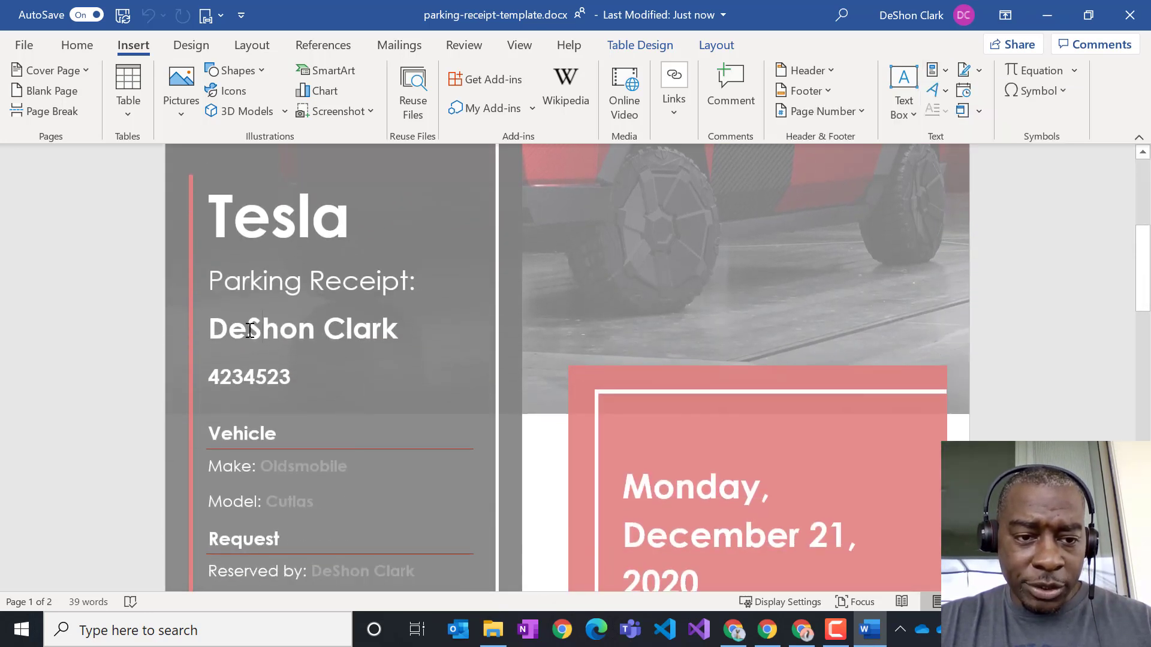
- Insert the vRequestor document property at the start of the name line and delete the letters 'De'
{"action": "left_click", "coordinate": [946, 73]}
{"action": "mouse_move", "coordinate": [982, 125]}
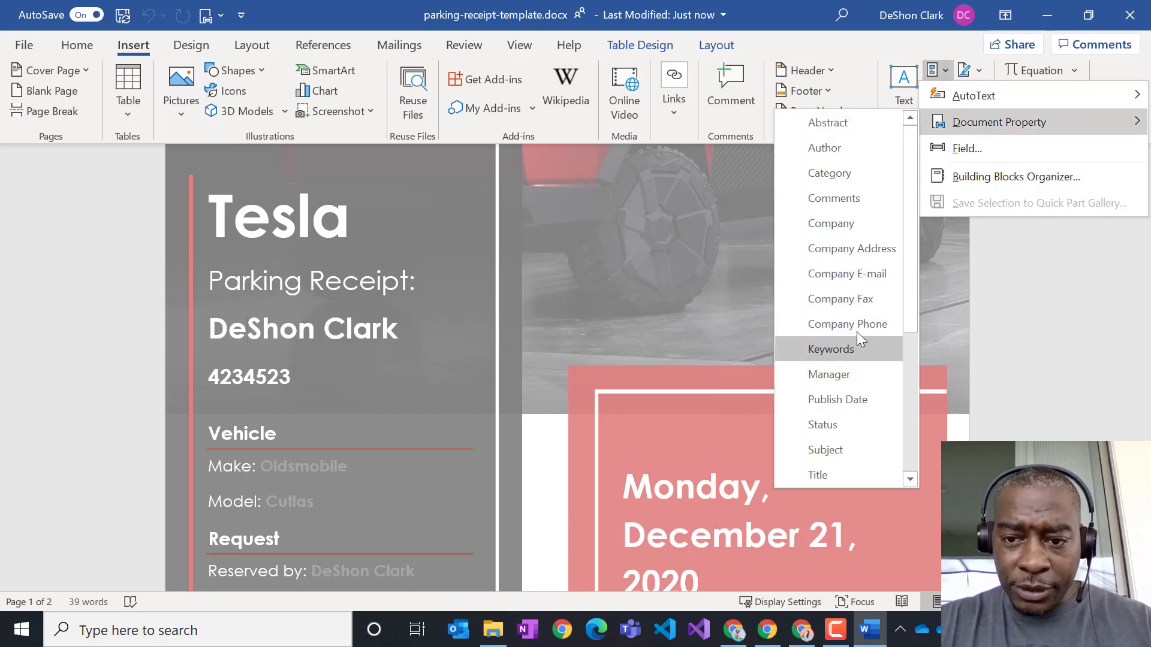
{"action": "scroll", "coordinate": [857, 332], "scroll_direction": "down", "scroll_amount": 5}
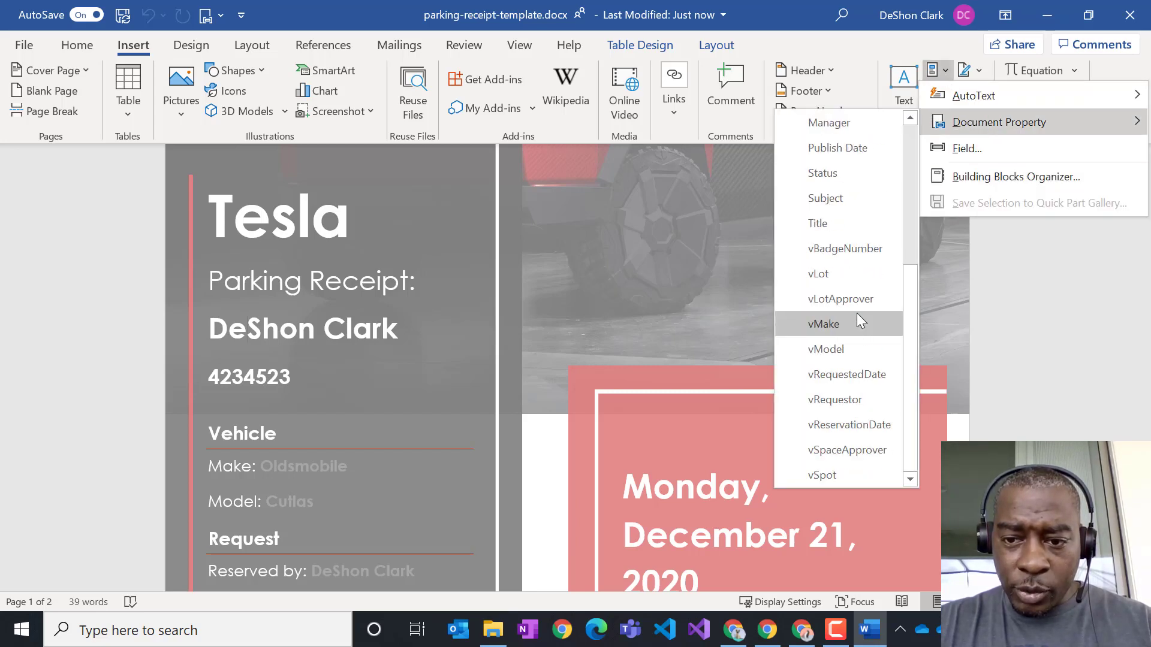
{"action": "left_click", "coordinate": [852, 397]}
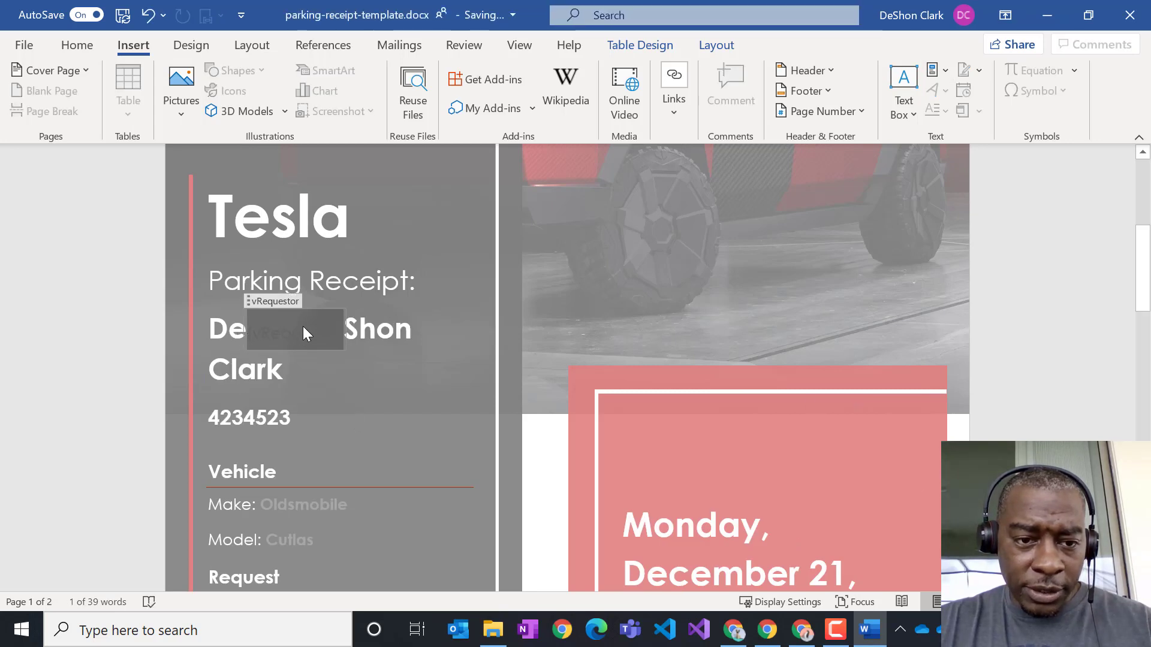
{"action": "left_click", "coordinate": [242, 344]}
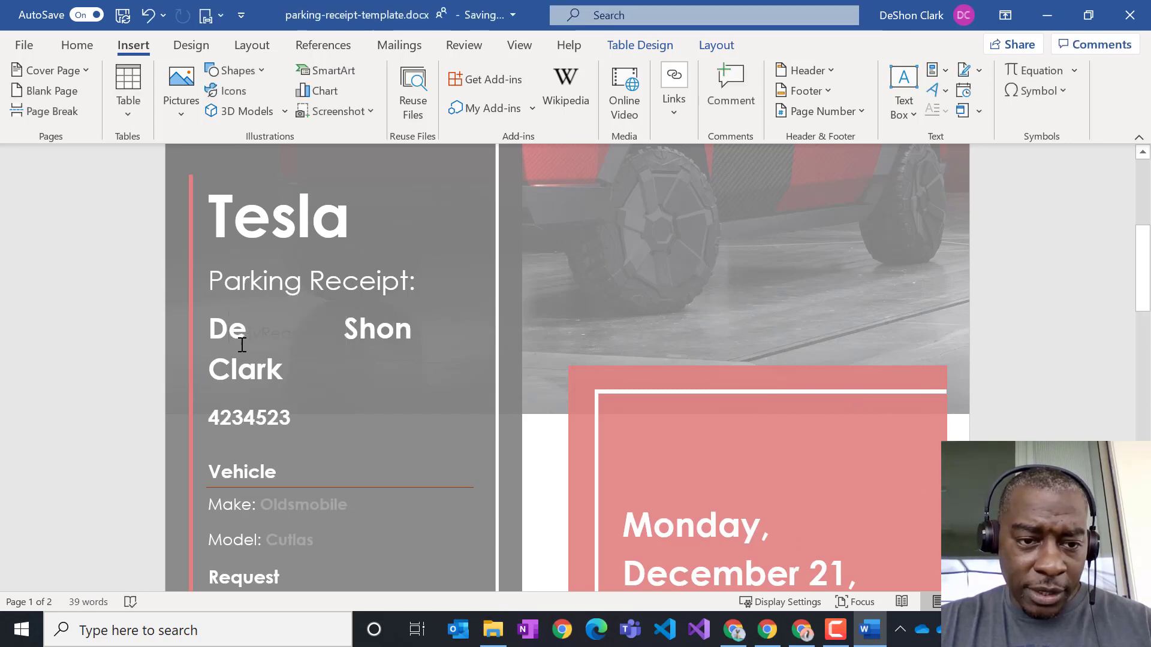
{"action": "left_click", "coordinate": [240, 343]}
{"action": "left_click", "coordinate": [230, 328]}
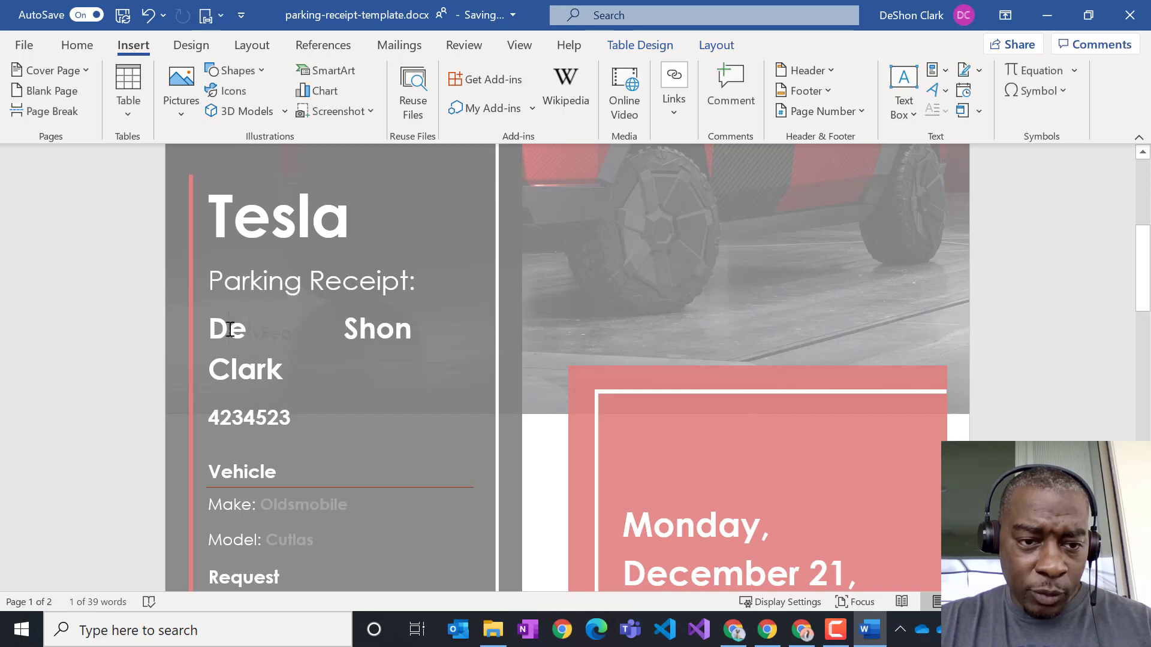
{"action": "key", "text": "Delete"}
{"action": "key", "text": "Delete"}
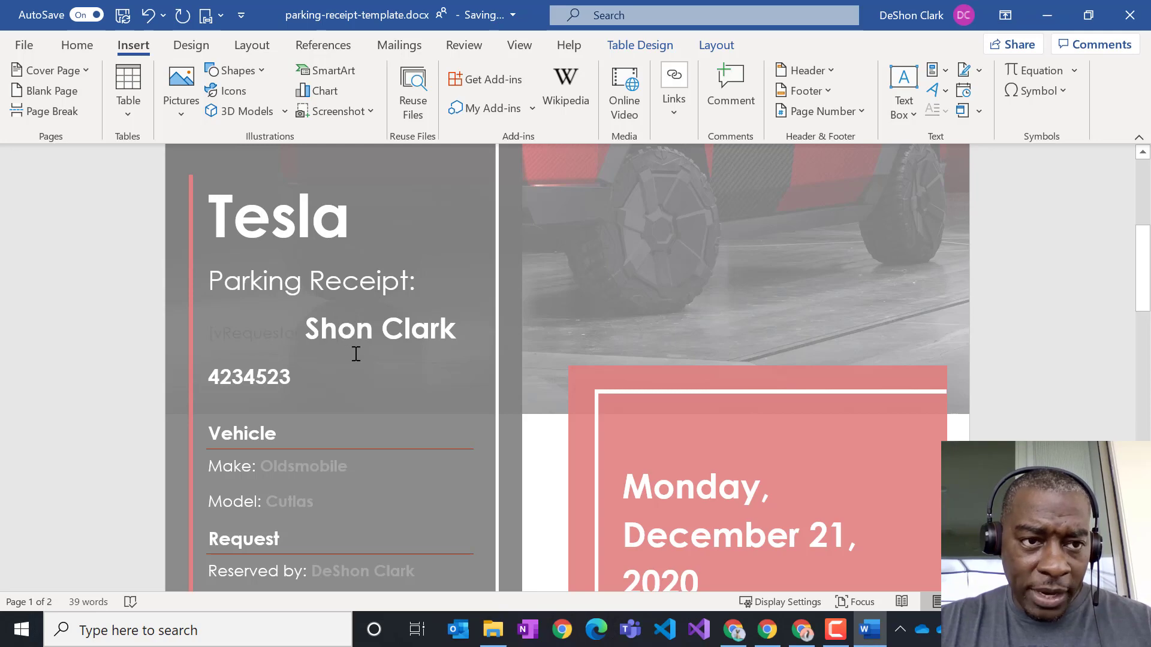
{"action": "left_click", "coordinate": [77, 45]}
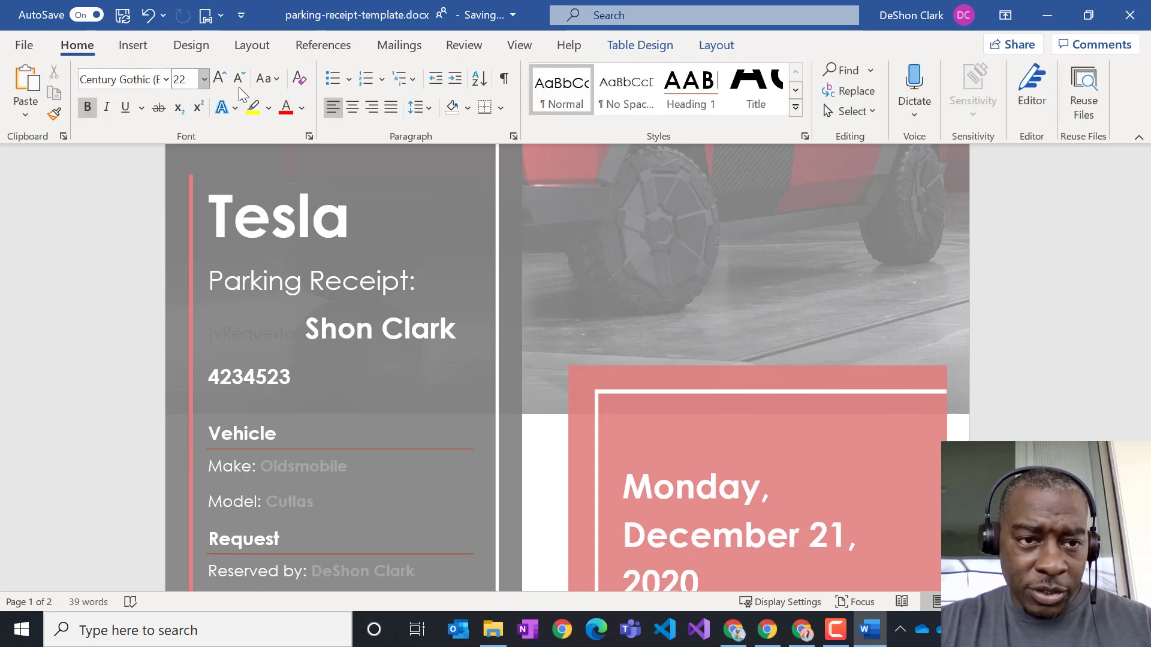
- Format the vRequestor field as size 22, white, bold text
{"action": "left_click", "coordinate": [292, 340]}
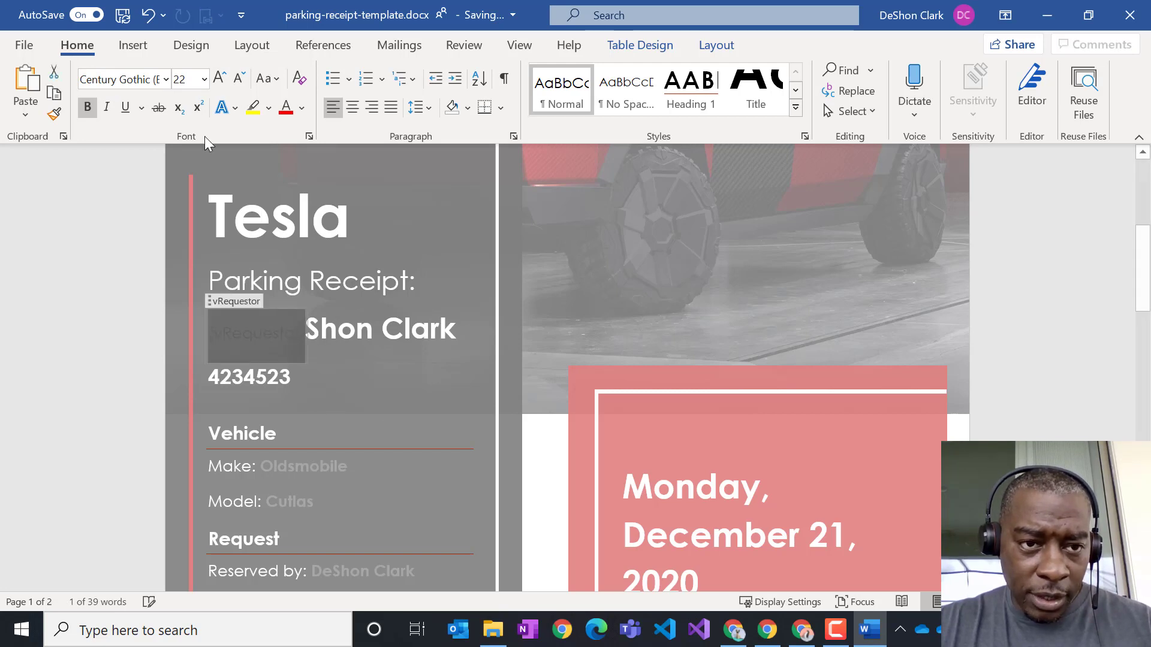
{"action": "left_click", "coordinate": [205, 79]}
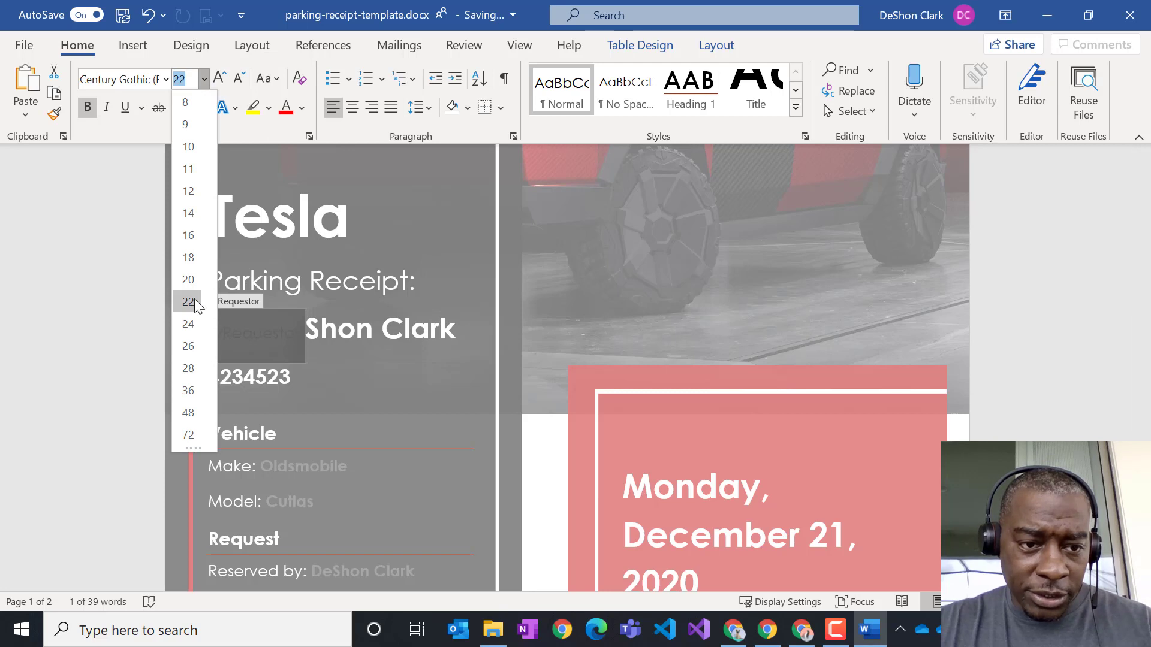
{"action": "left_click", "coordinate": [187, 301]}
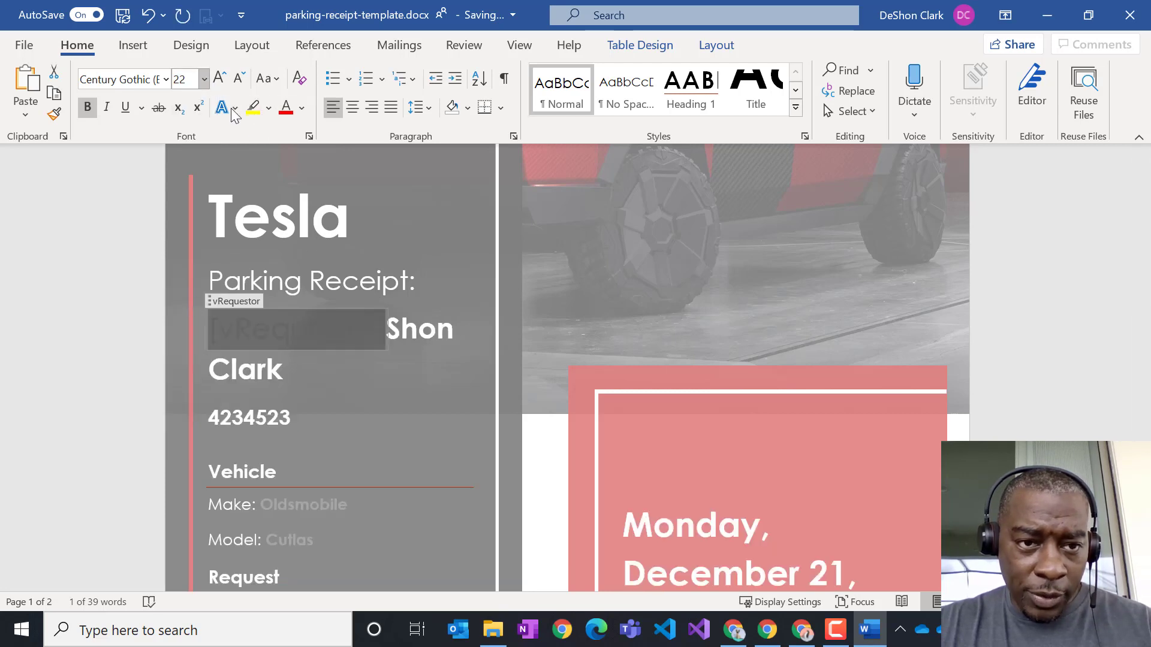
{"action": "left_click", "coordinate": [301, 112]}
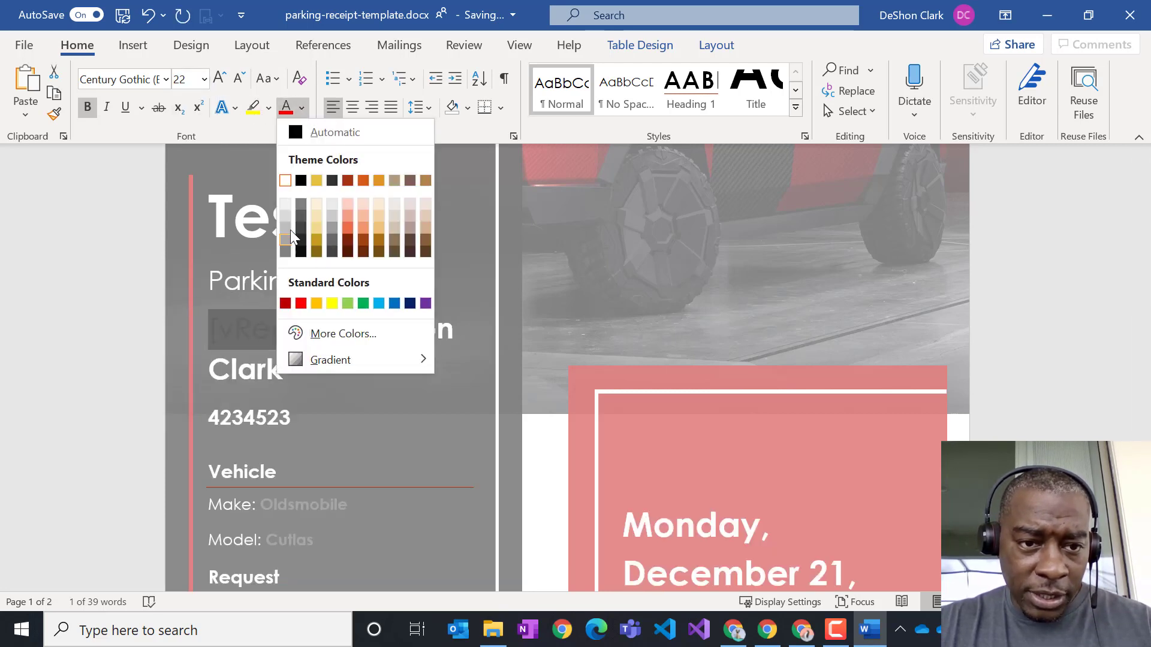
{"action": "left_click", "coordinate": [286, 201]}
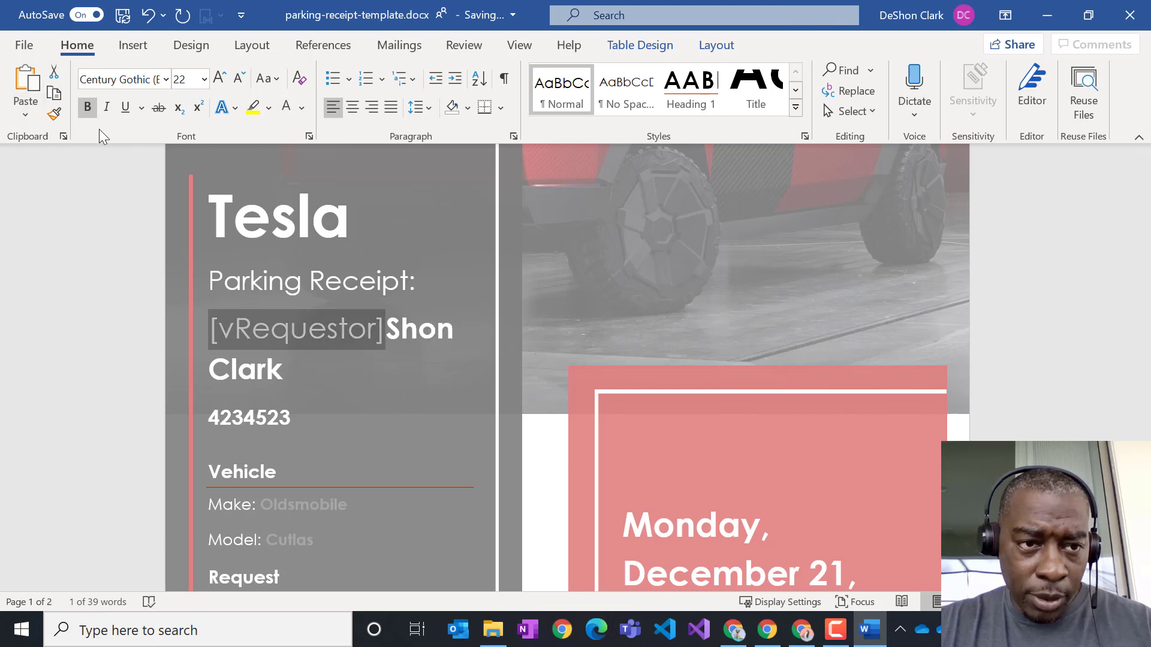
{"action": "left_click", "coordinate": [88, 109]}
{"action": "left_click", "coordinate": [86, 110]}
{"action": "left_click", "coordinate": [87, 111]}
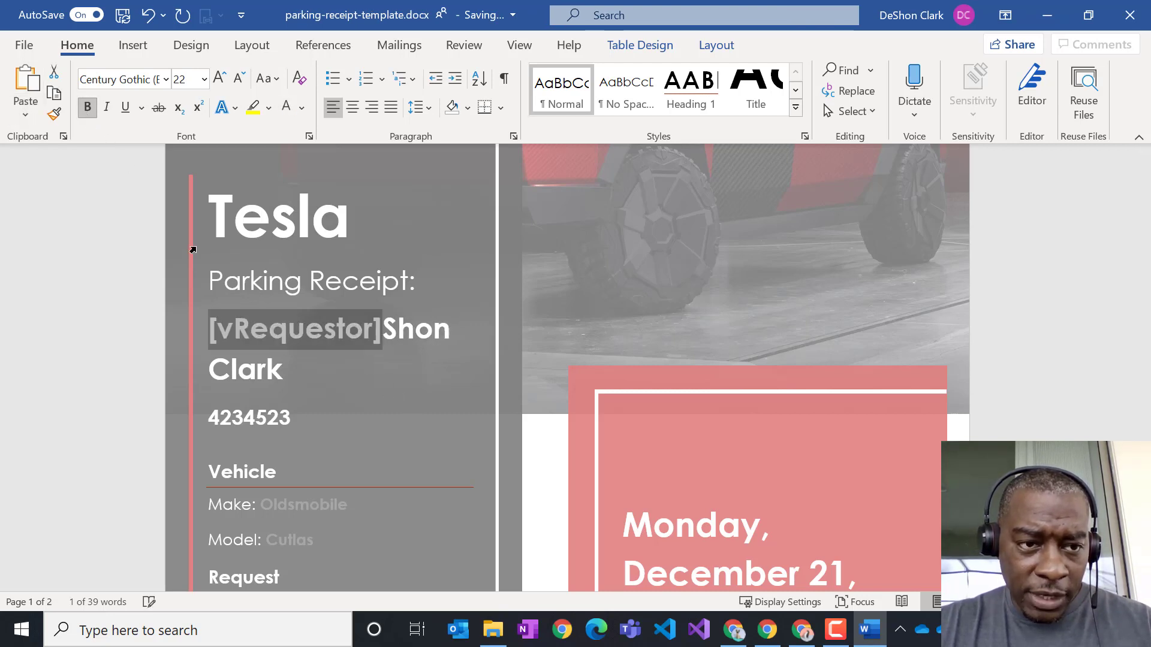
- Delete the leftover sample name after the vRequestor field
{"action": "left_click", "coordinate": [413, 307]}
{"action": "left_click", "coordinate": [391, 329]}
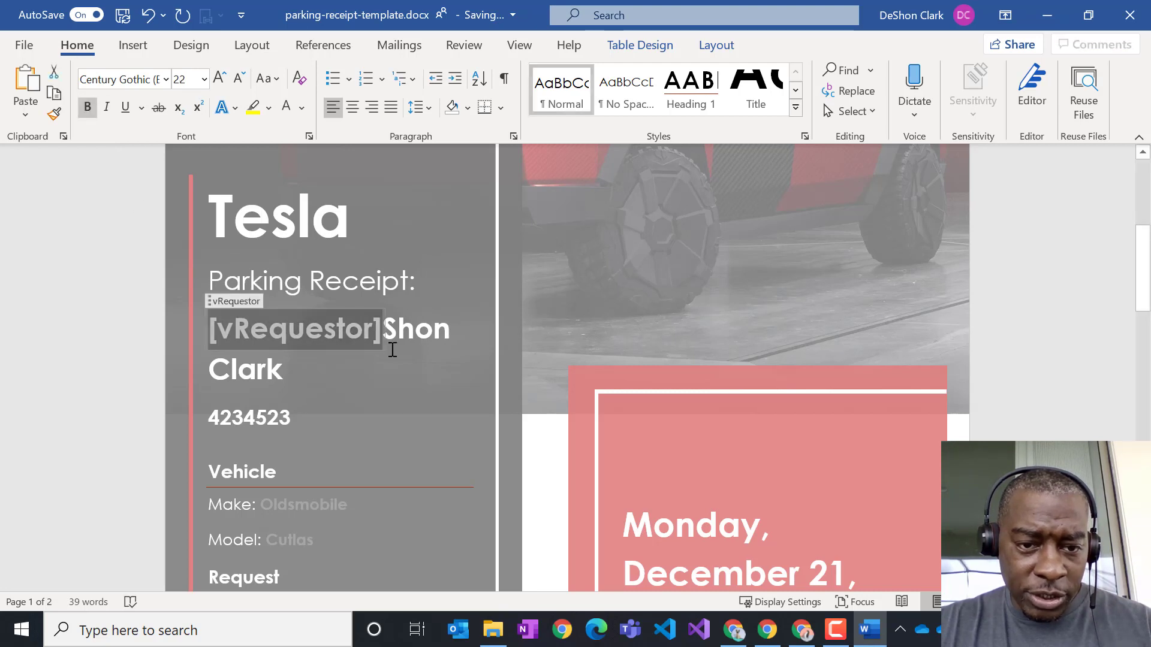
{"action": "left_click", "coordinate": [407, 333]}
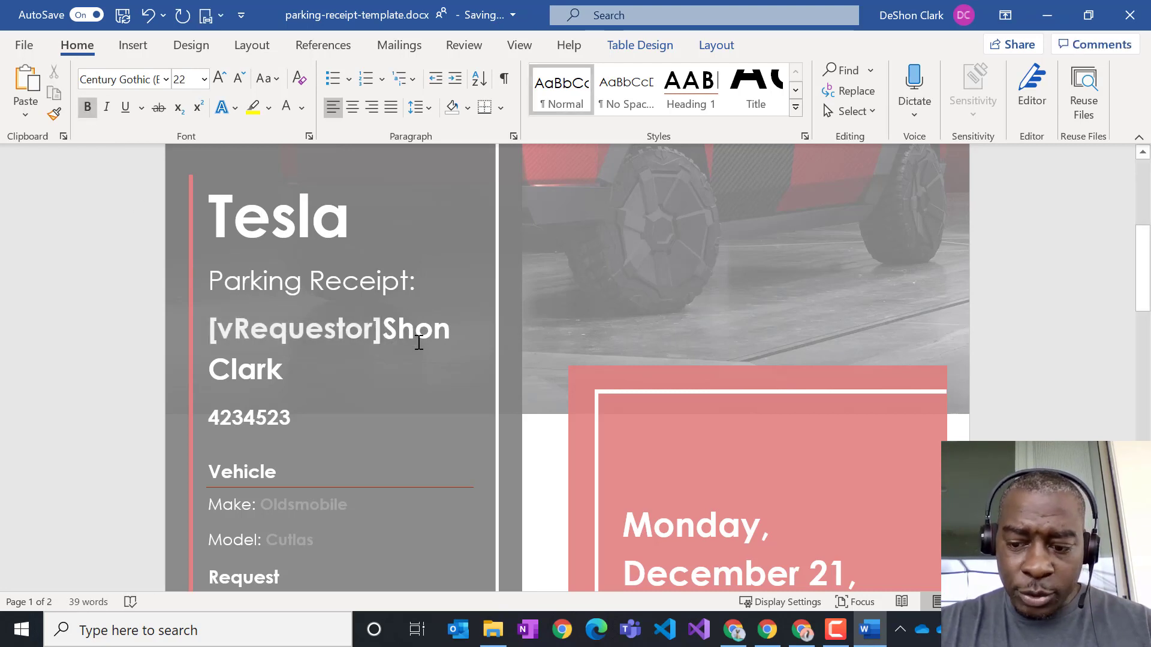
{"action": "key", "text": "BackSpace"}
{"action": "key", "text": "BackSpace"}
{"action": "key", "text": "Delete"}
{"action": "key", "text": "Delete"}
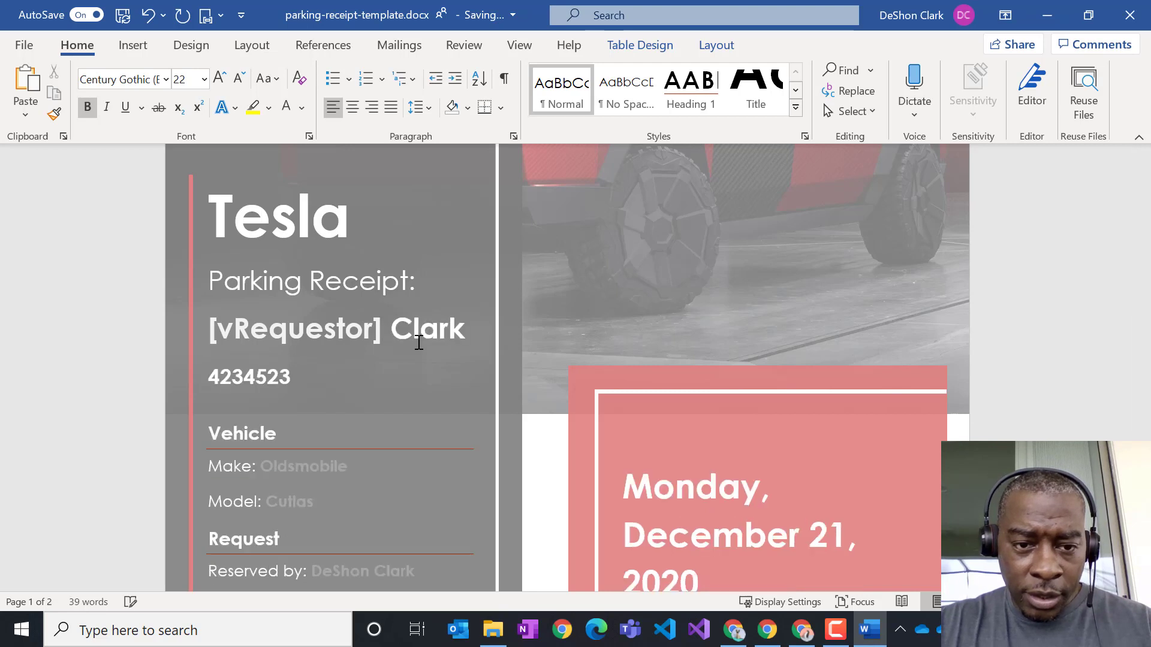
{"action": "key", "text": "Delete"}
{"action": "key", "text": "Delete"}
{"action": "key", "text": "Delete"}
{"action": "key", "text": "Delete"}
{"action": "key", "text": "Delete"}
{"action": "key", "text": "Delete"}
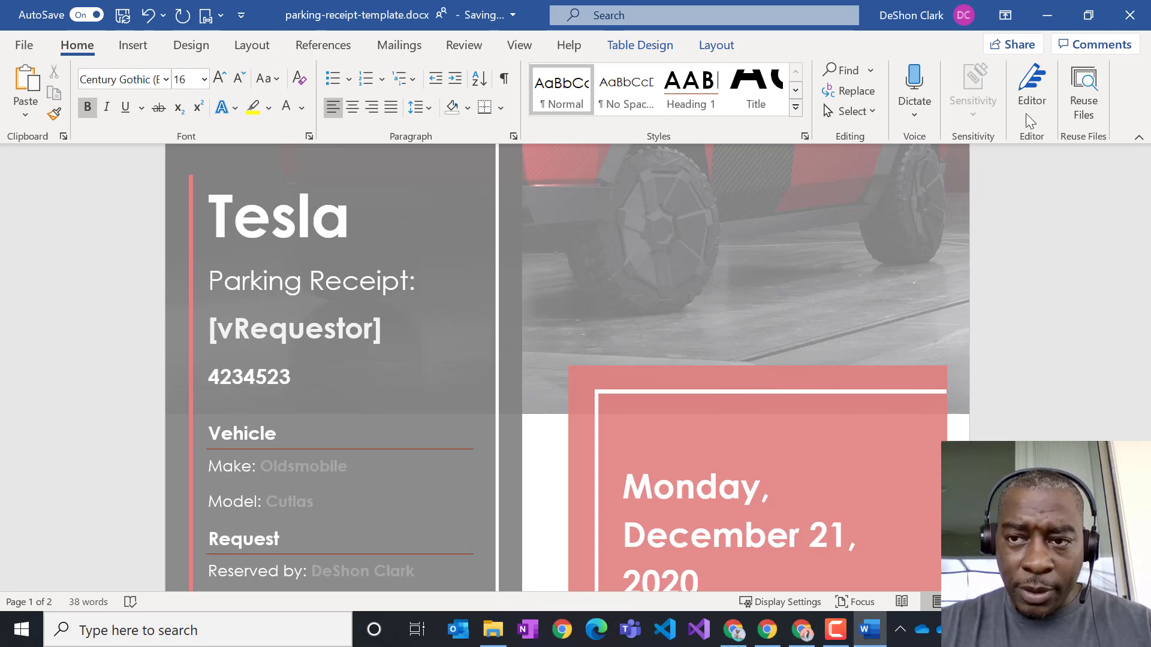
{"action": "left_click", "coordinate": [134, 45]}
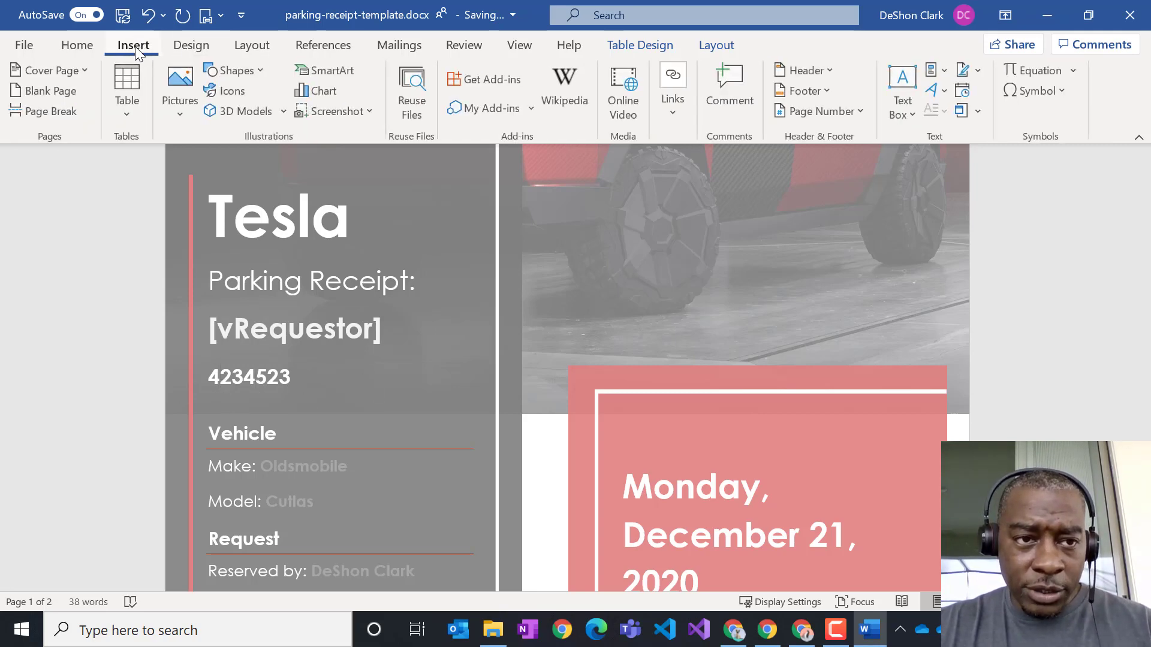
{"action": "left_click", "coordinate": [945, 73]}
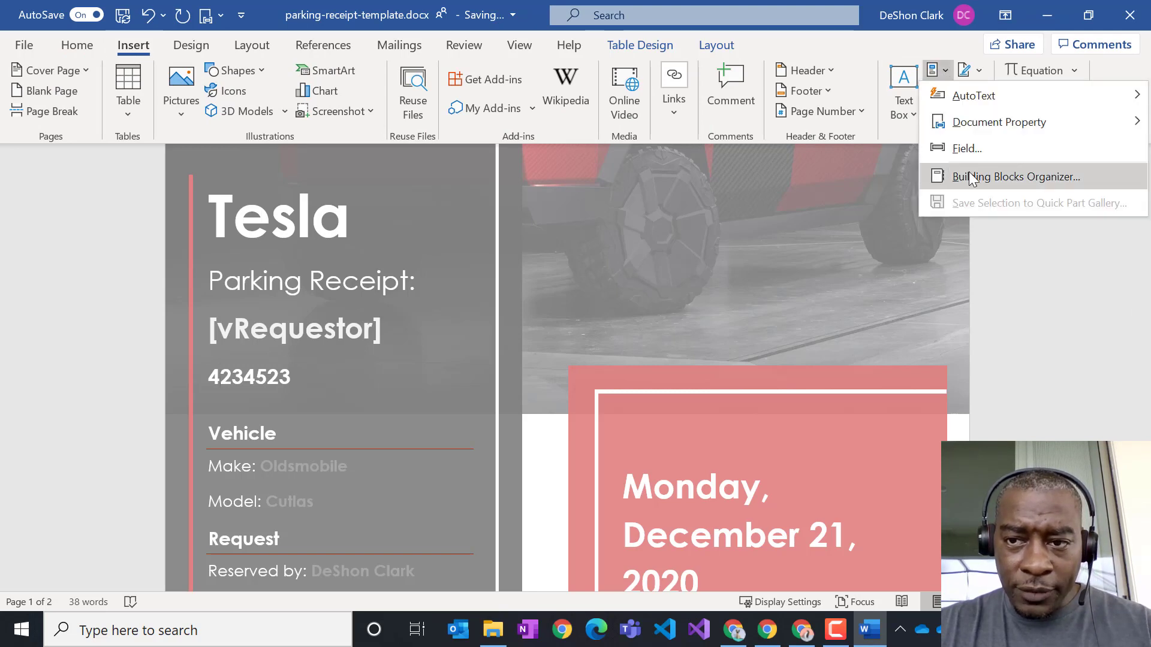
{"action": "mouse_move", "coordinate": [963, 121]}
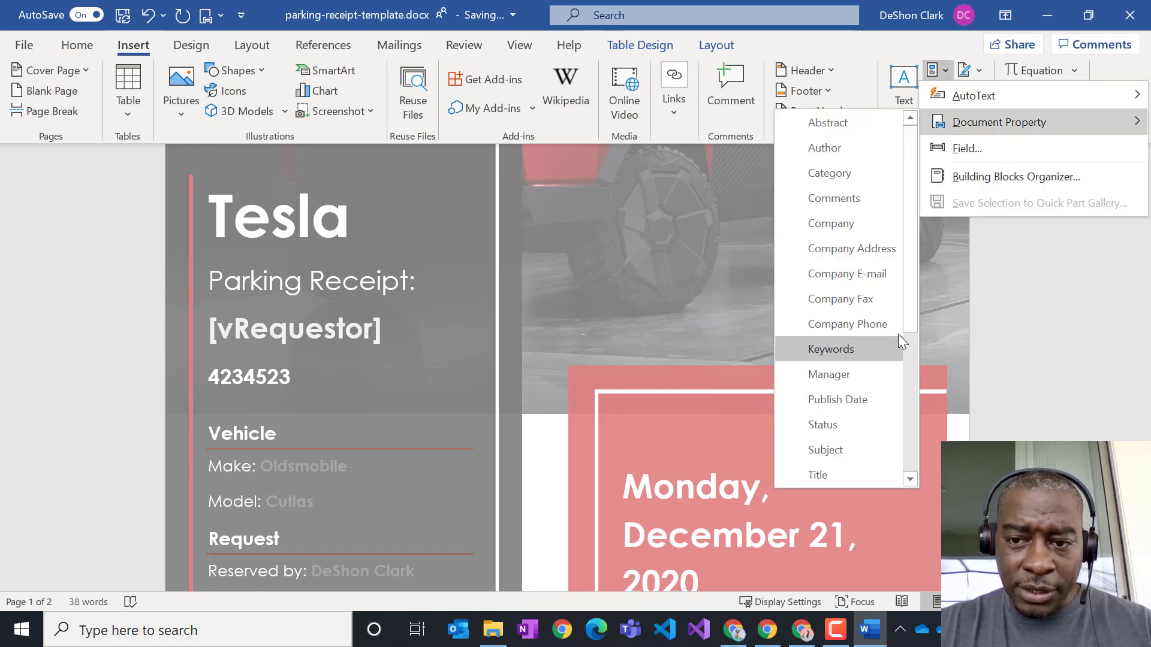
{"action": "left_click_drag", "start_coordinate": [908, 311], "coordinate": [899, 450]}
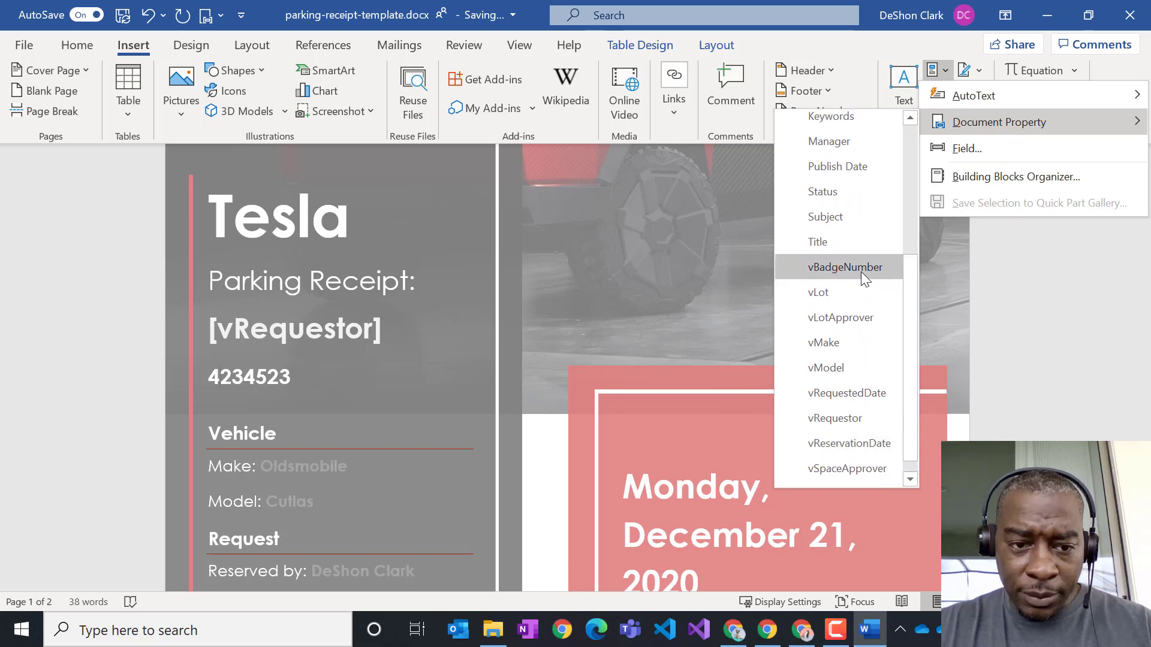
{"action": "left_click", "coordinate": [857, 265]}
{"action": "left_click", "coordinate": [372, 390]}
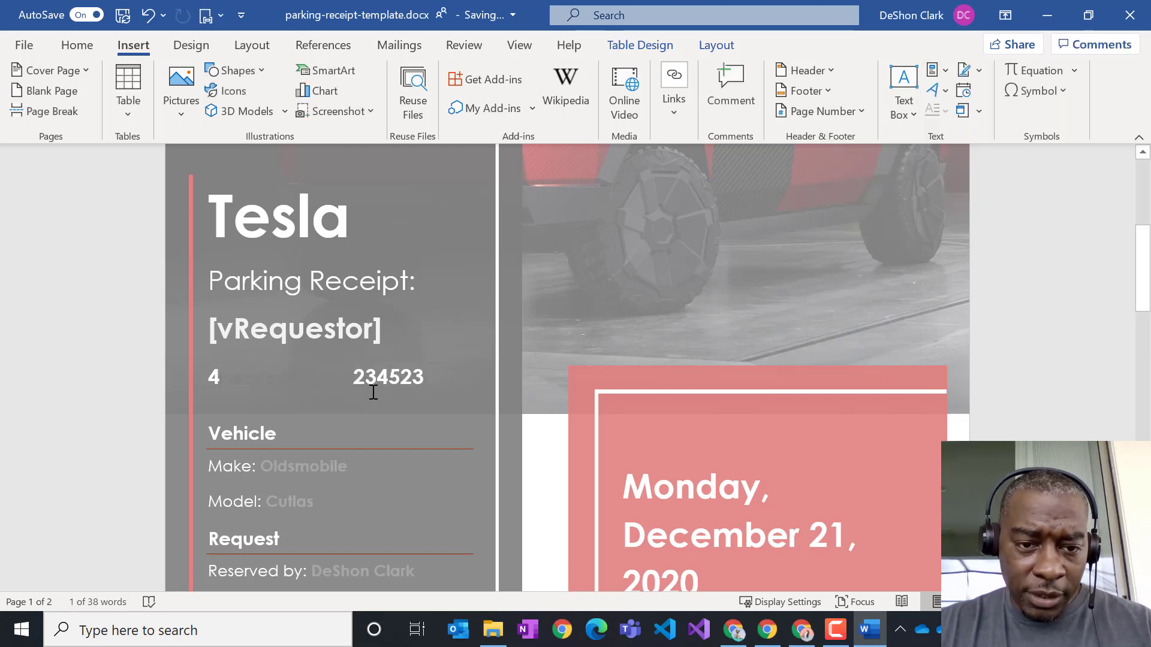
{"action": "key", "text": "Delete"}
{"action": "key", "text": "Delete"}
{"action": "key", "text": "Delete"}
{"action": "key", "text": "Delete"}
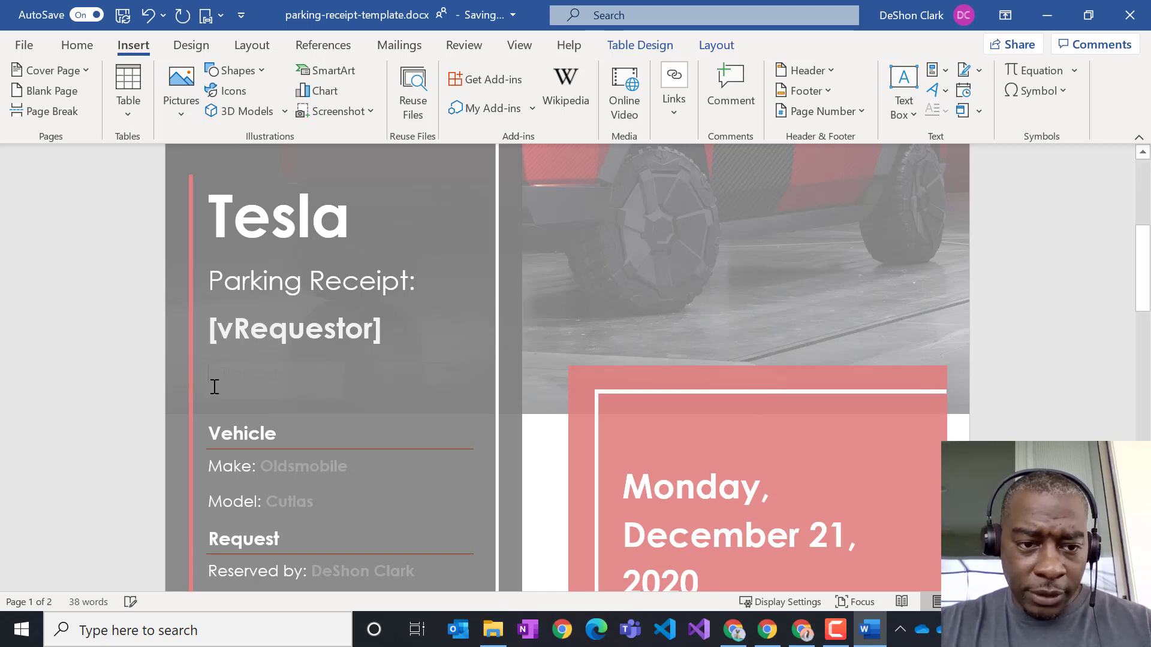
- Format the vBadgeNumber field as size 22, bold and white to match vRequestor
{"action": "left_click", "coordinate": [237, 379]}
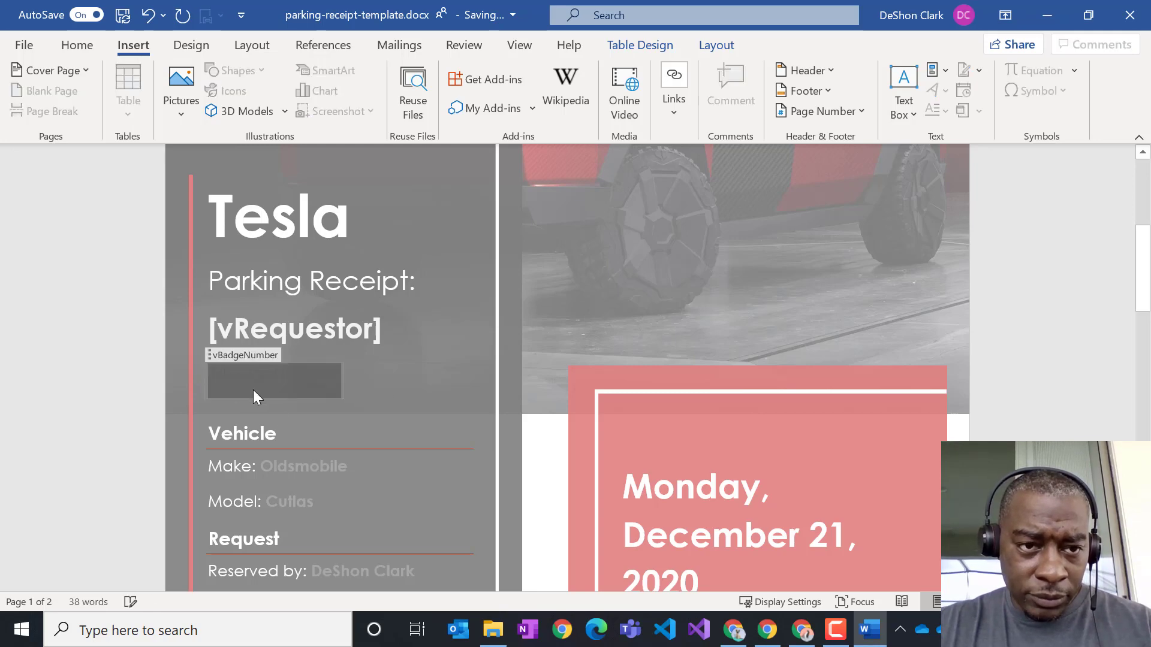
{"action": "left_click", "coordinate": [76, 46]}
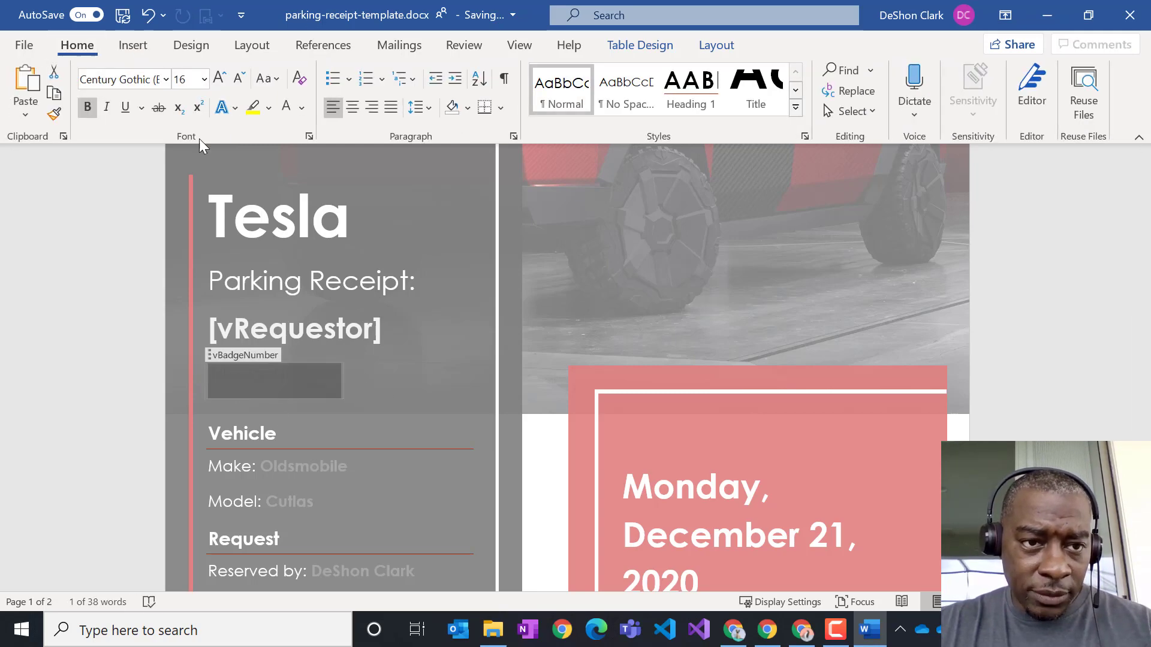
{"action": "left_click", "coordinate": [204, 78]}
{"action": "left_click", "coordinate": [189, 301]}
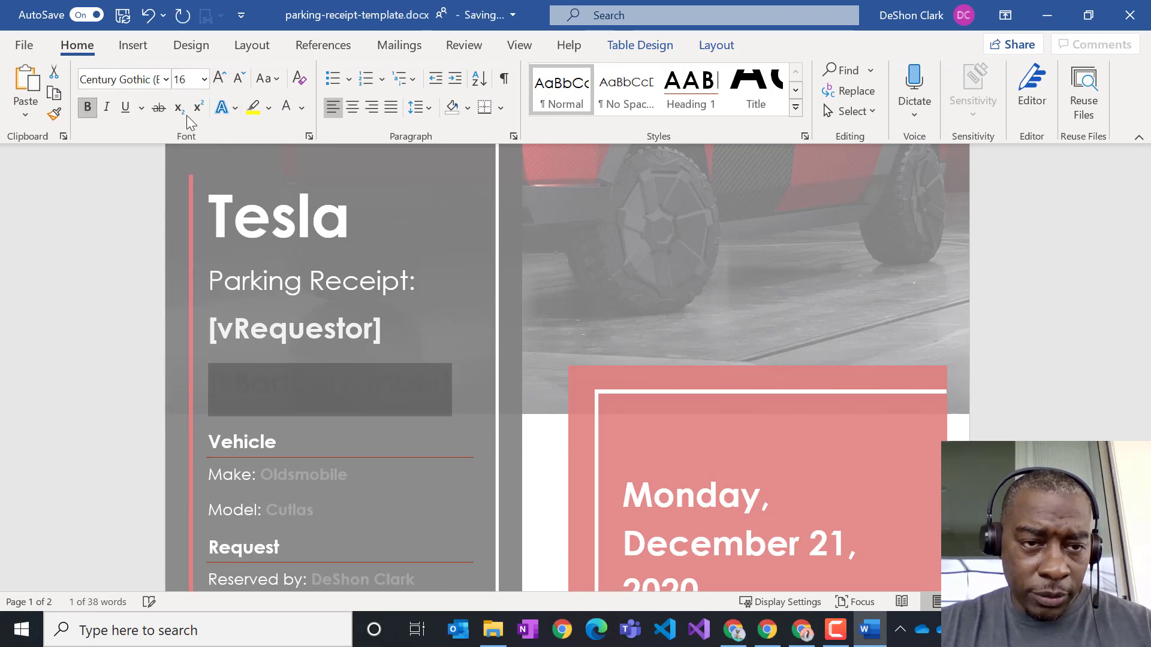
{"action": "left_click", "coordinate": [88, 108]}
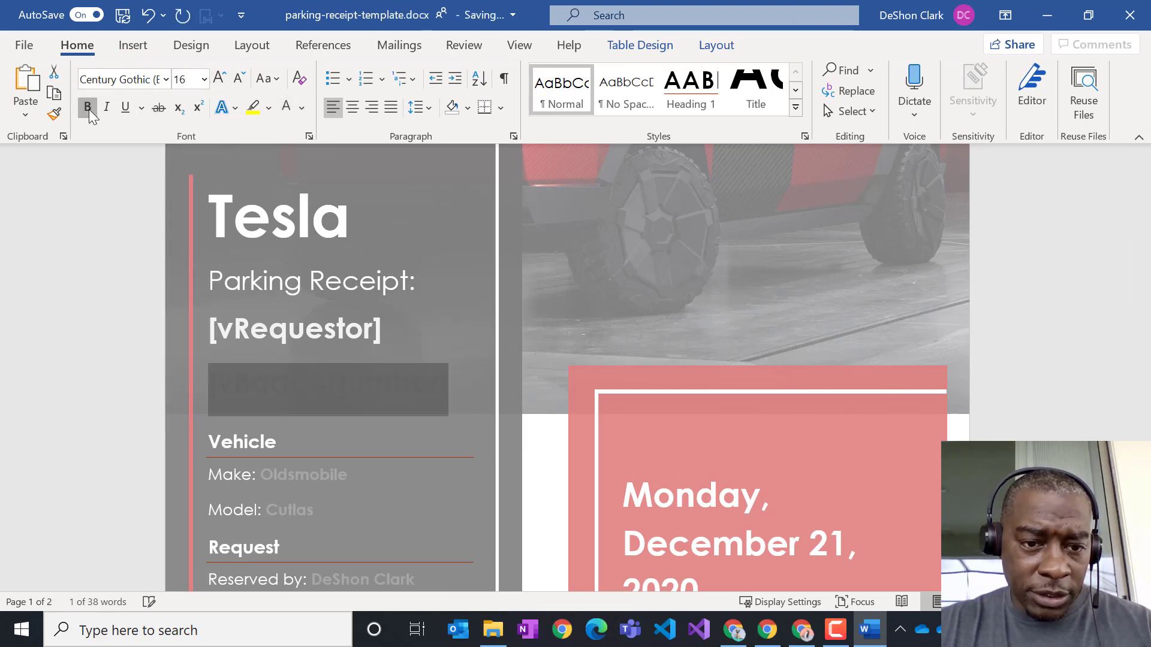
{"action": "left_click", "coordinate": [301, 108]}
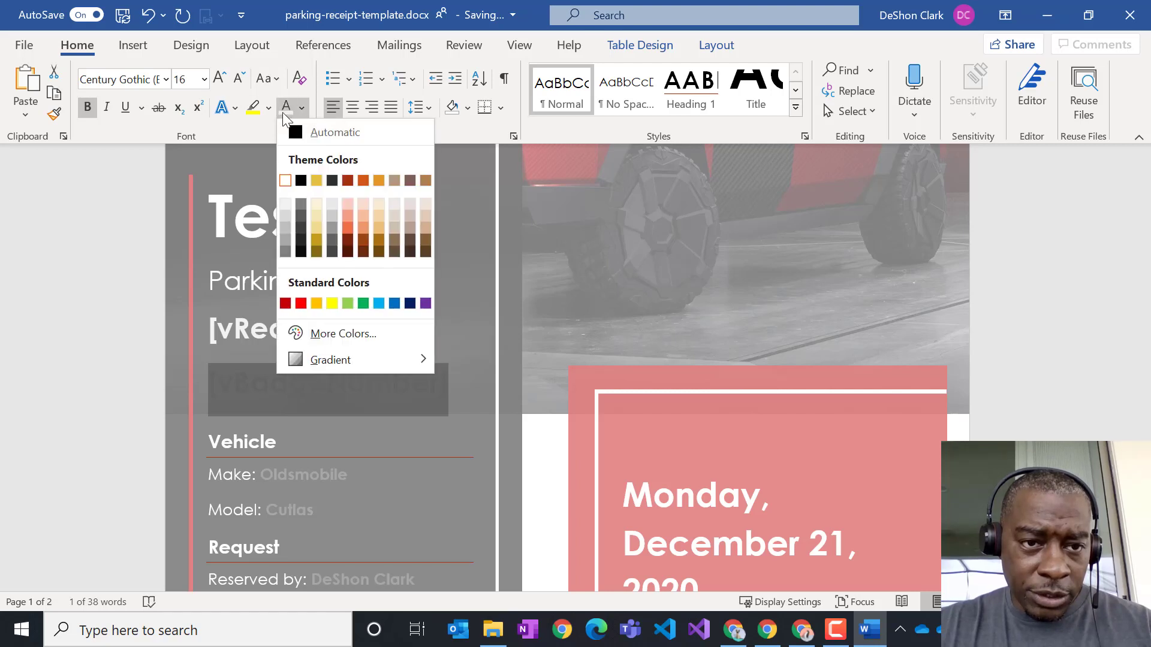
{"action": "left_click", "coordinate": [286, 203]}
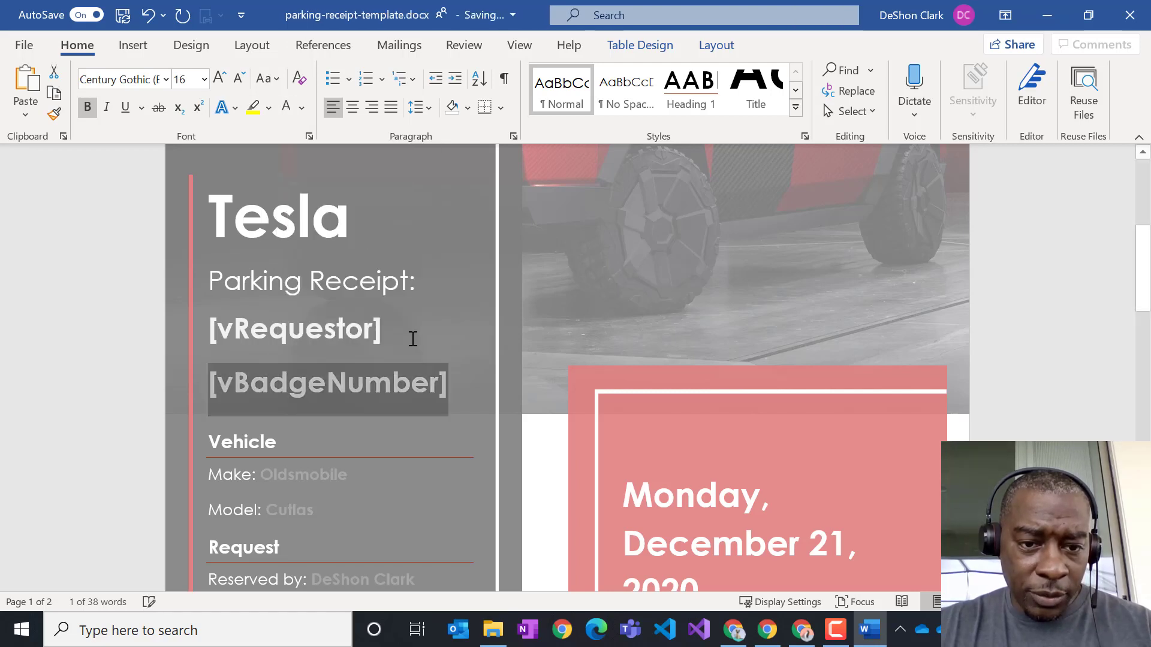
{"action": "left_click", "coordinate": [414, 334]}
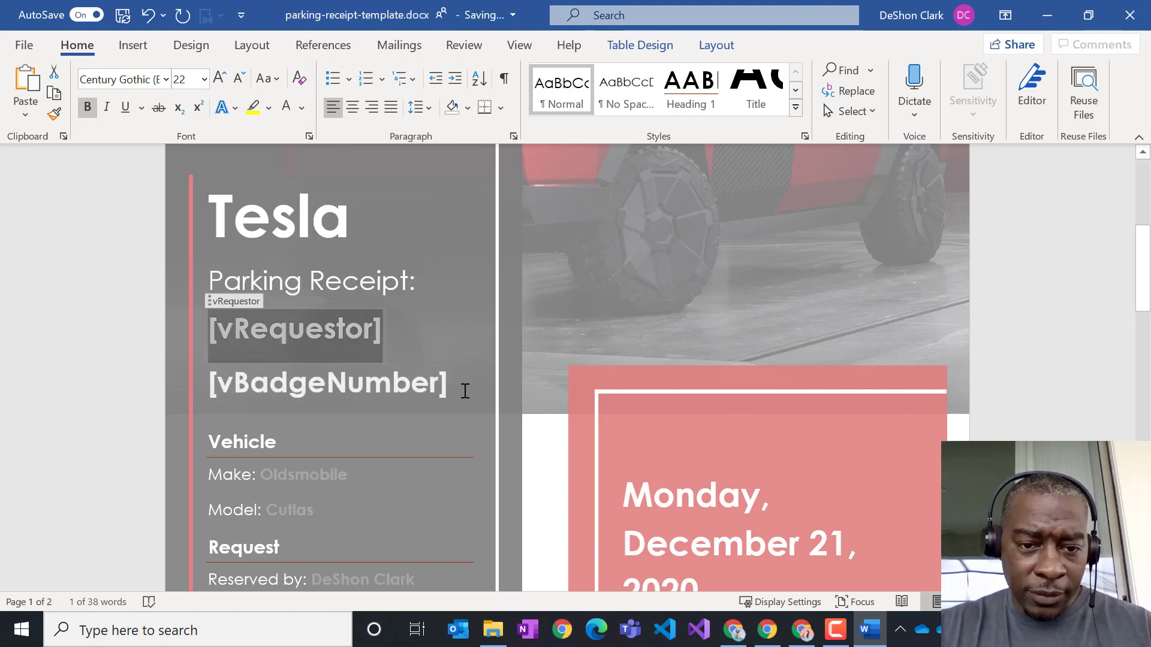
{"action": "left_click", "coordinate": [465, 390]}
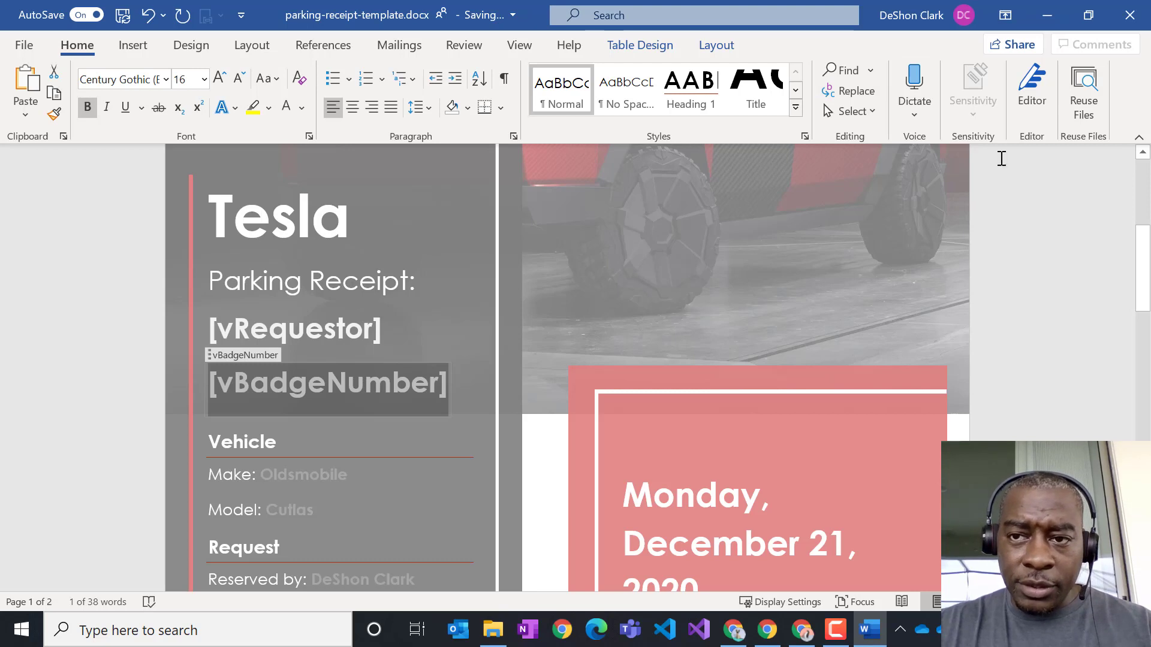
{"action": "left_click", "coordinate": [138, 50]}
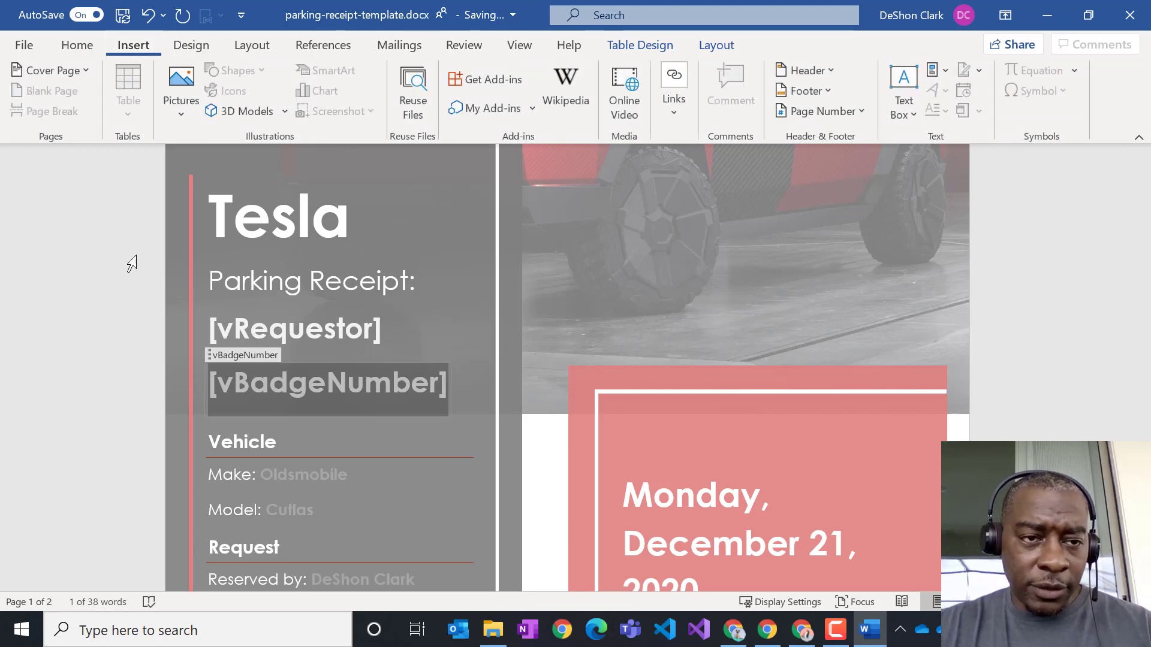
{"action": "left_click", "coordinate": [940, 73]}
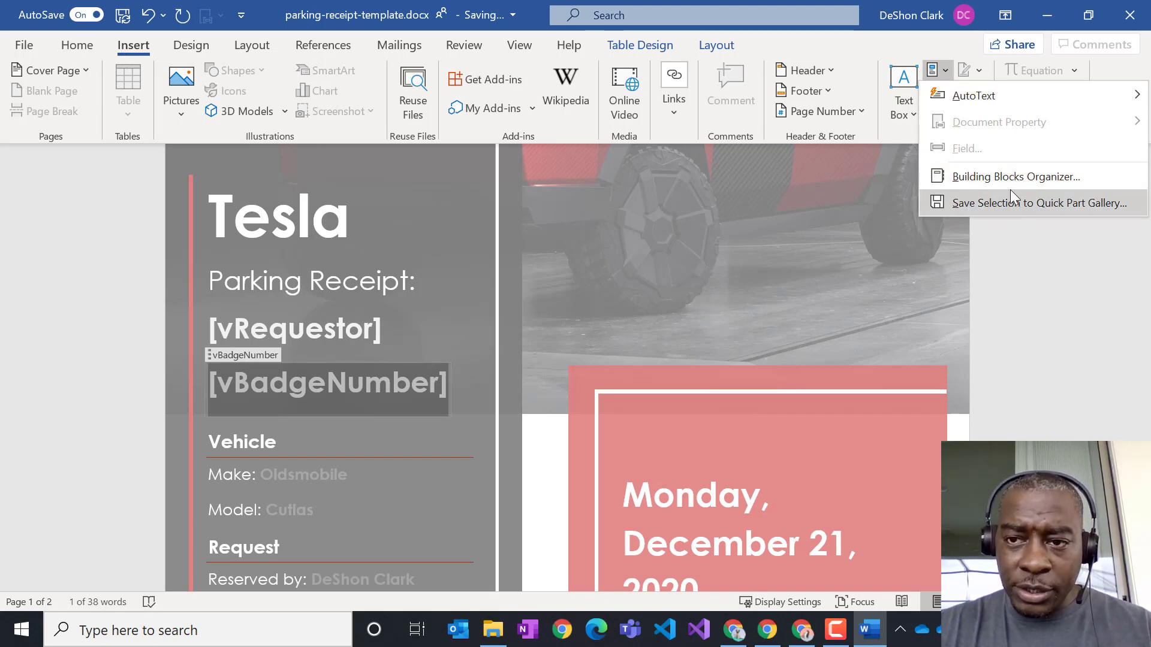
{"action": "left_click", "coordinate": [945, 73]}
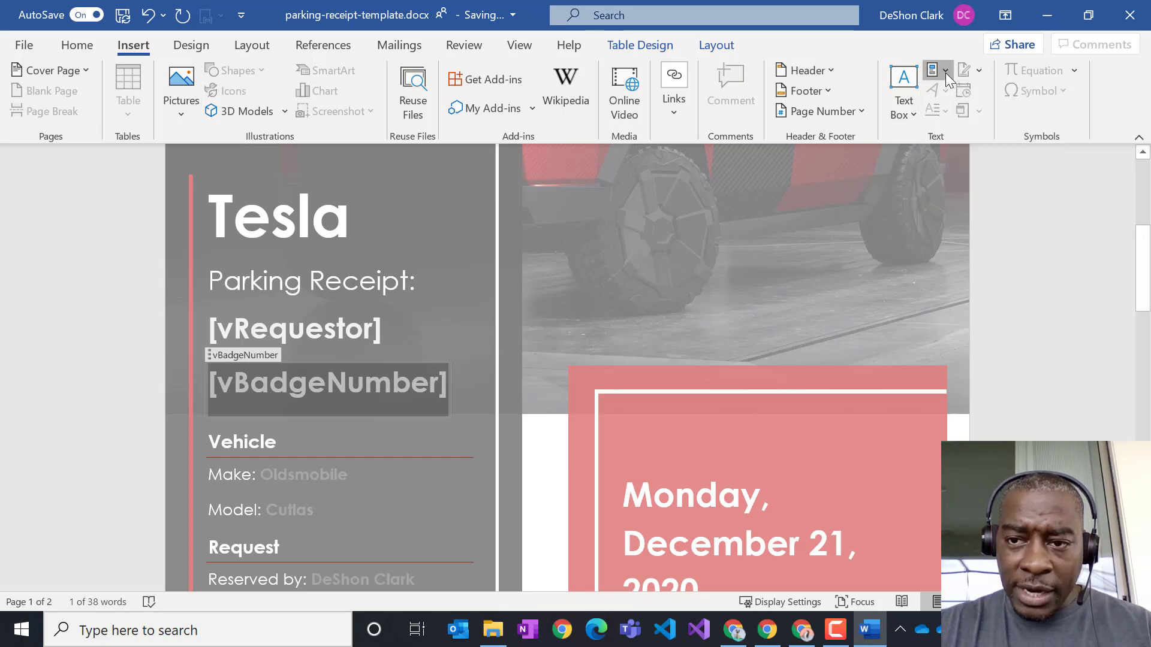
{"action": "left_click", "coordinate": [945, 73]}
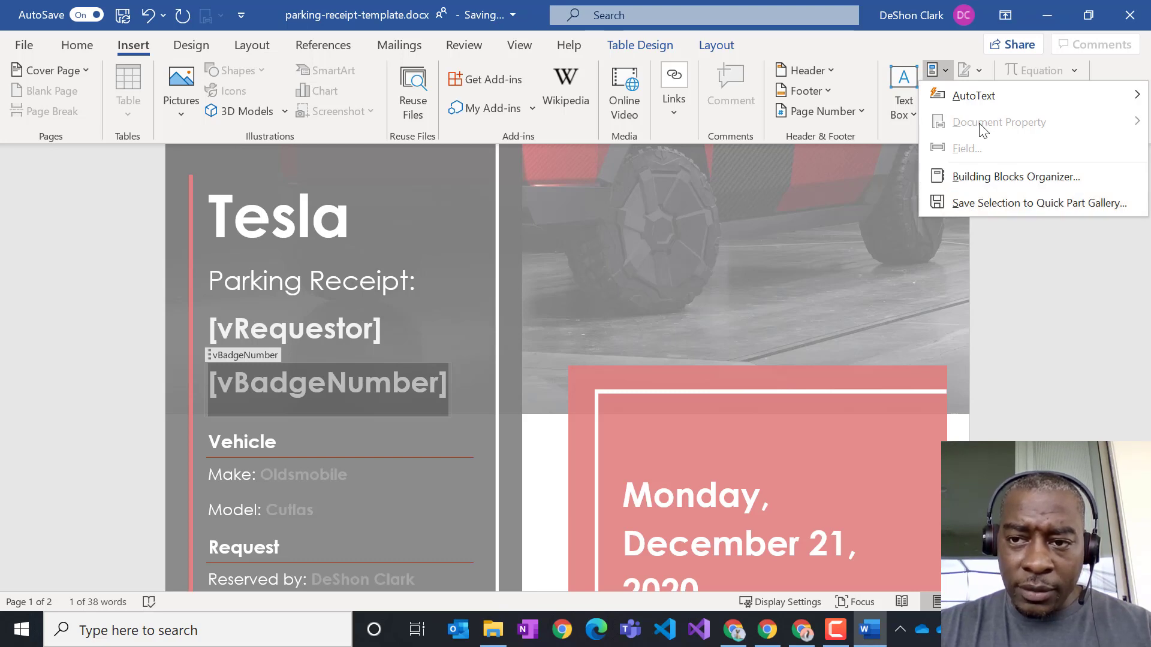
{"action": "left_click", "coordinate": [769, 166]}
{"action": "left_click", "coordinate": [465, 357]}
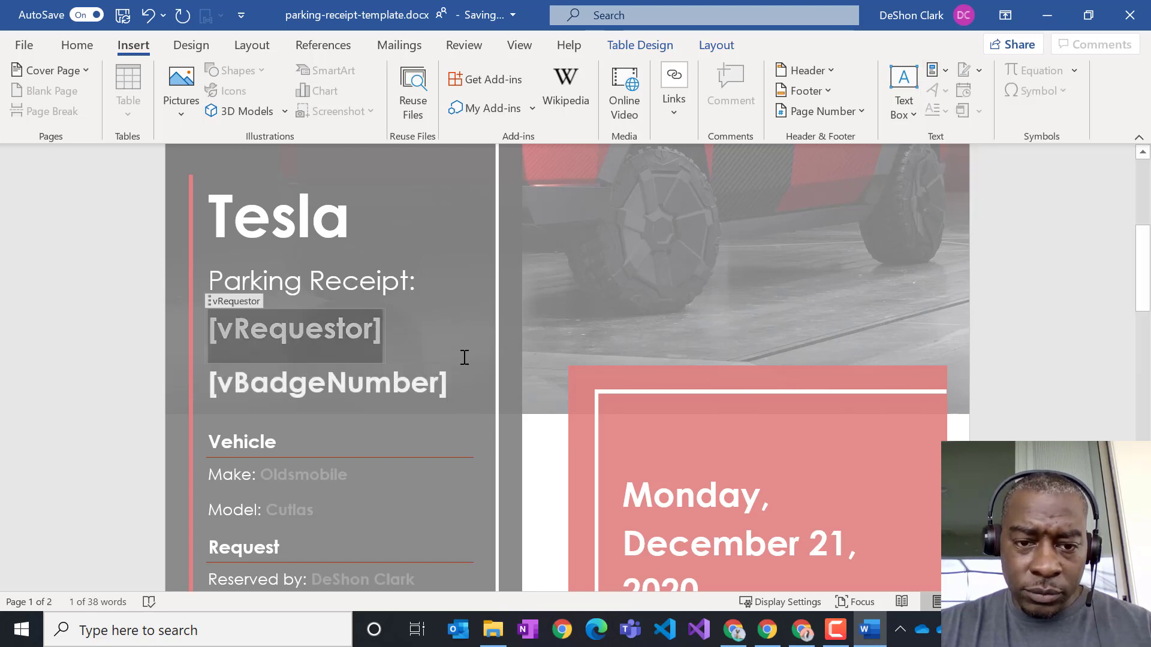
{"action": "left_click", "coordinate": [486, 399]}
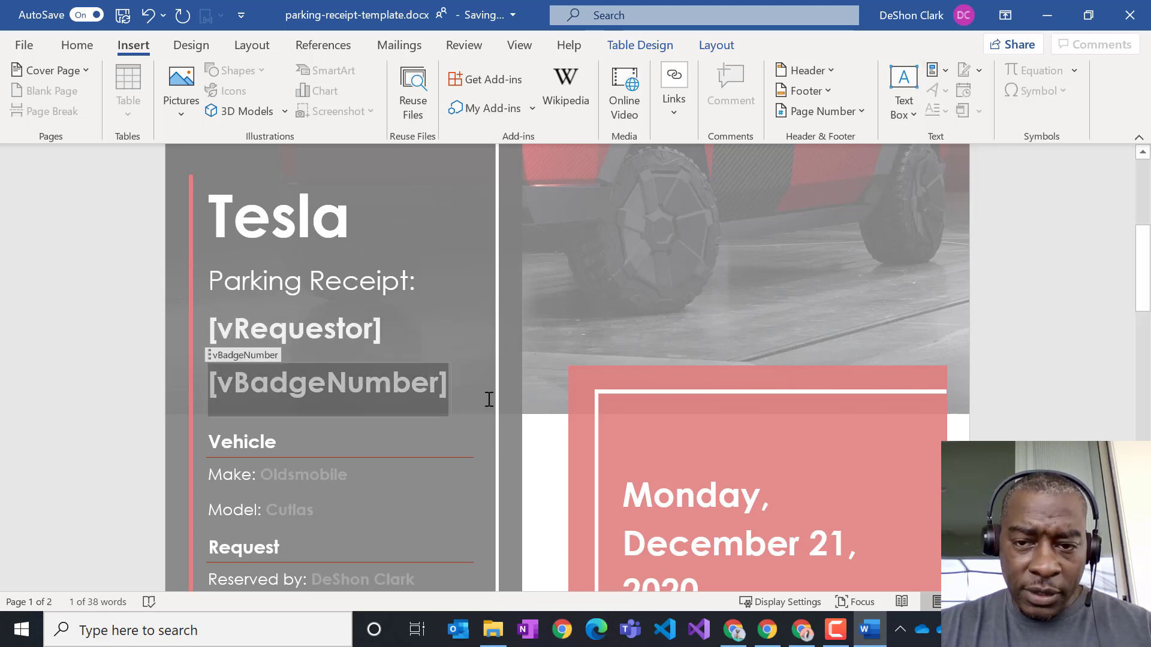
{"action": "left_click", "coordinate": [945, 70]}
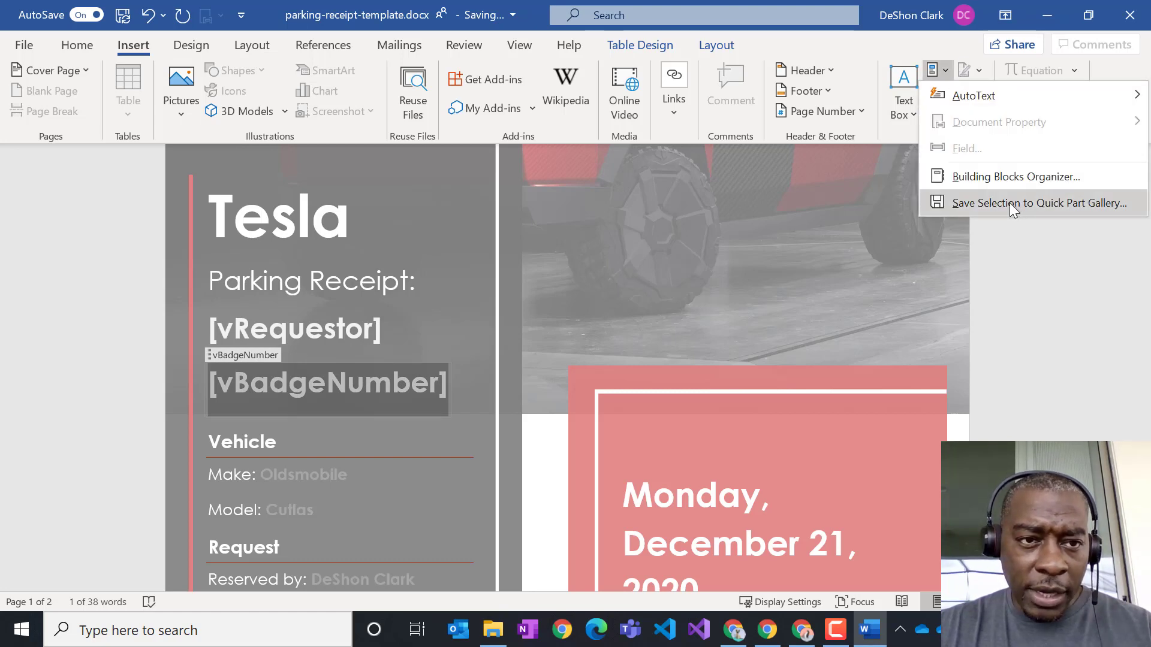
{"action": "left_click", "coordinate": [1008, 203]}
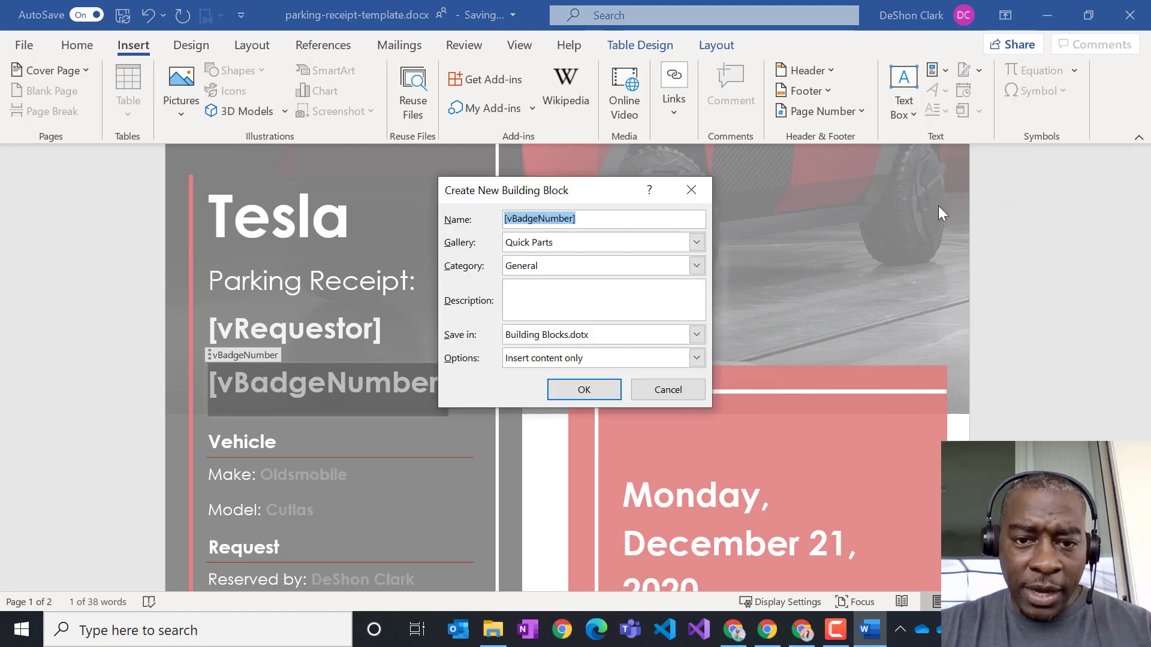
{"action": "left_click", "coordinate": [667, 390]}
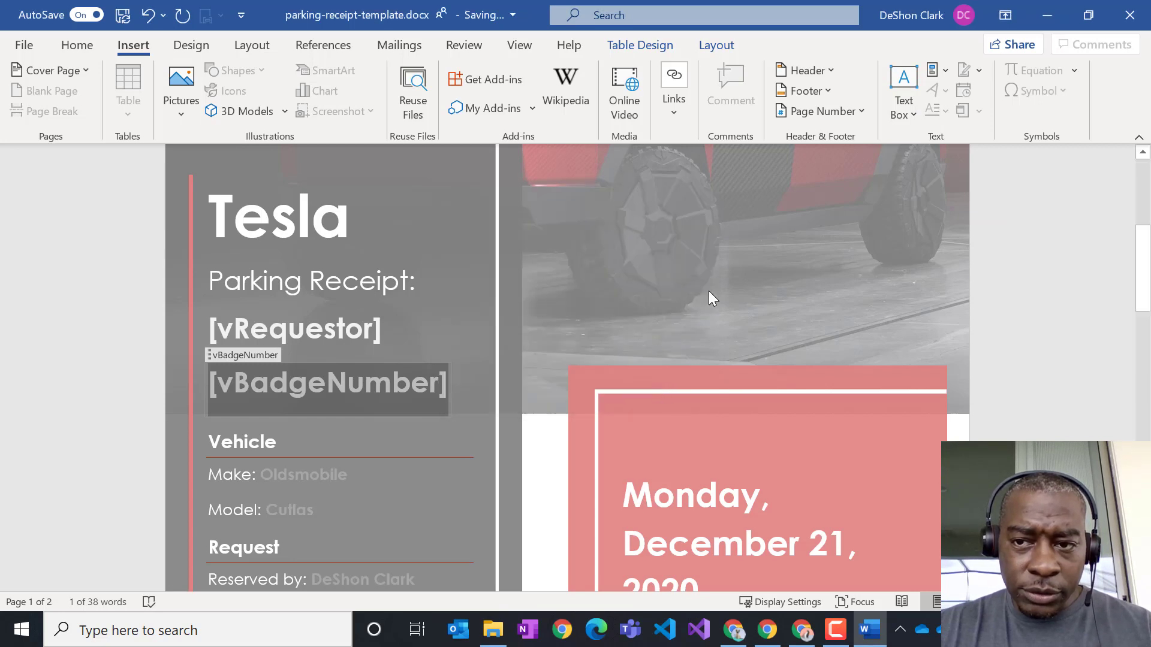
{"action": "left_click", "coordinate": [463, 346]}
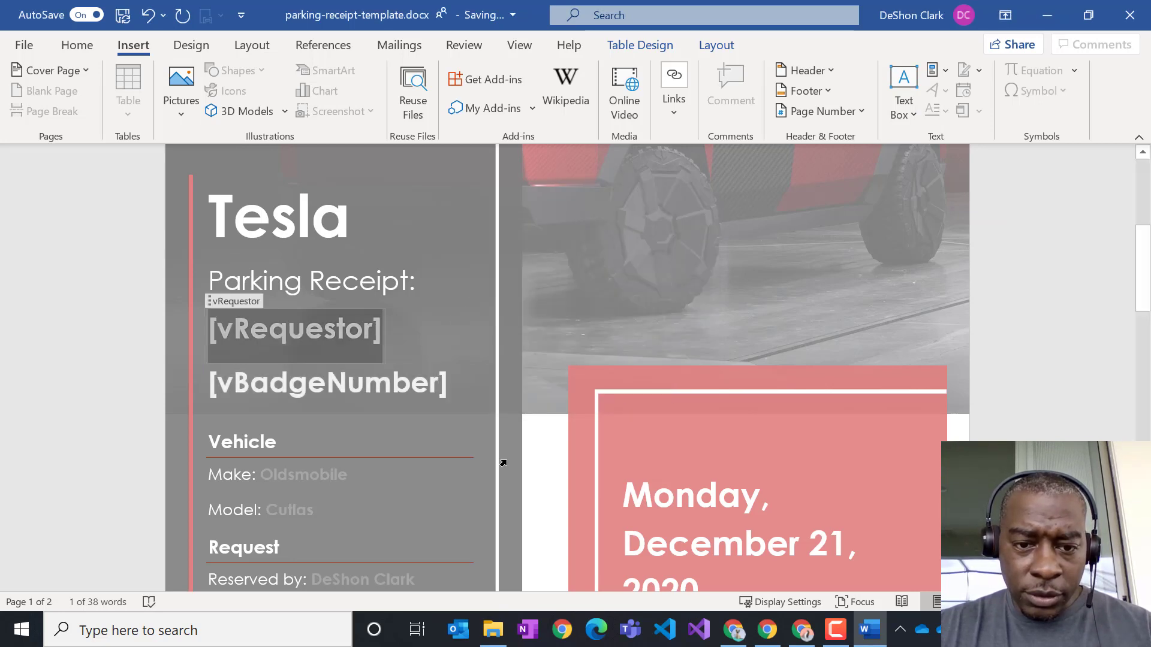
{"action": "left_click", "coordinate": [411, 510]}
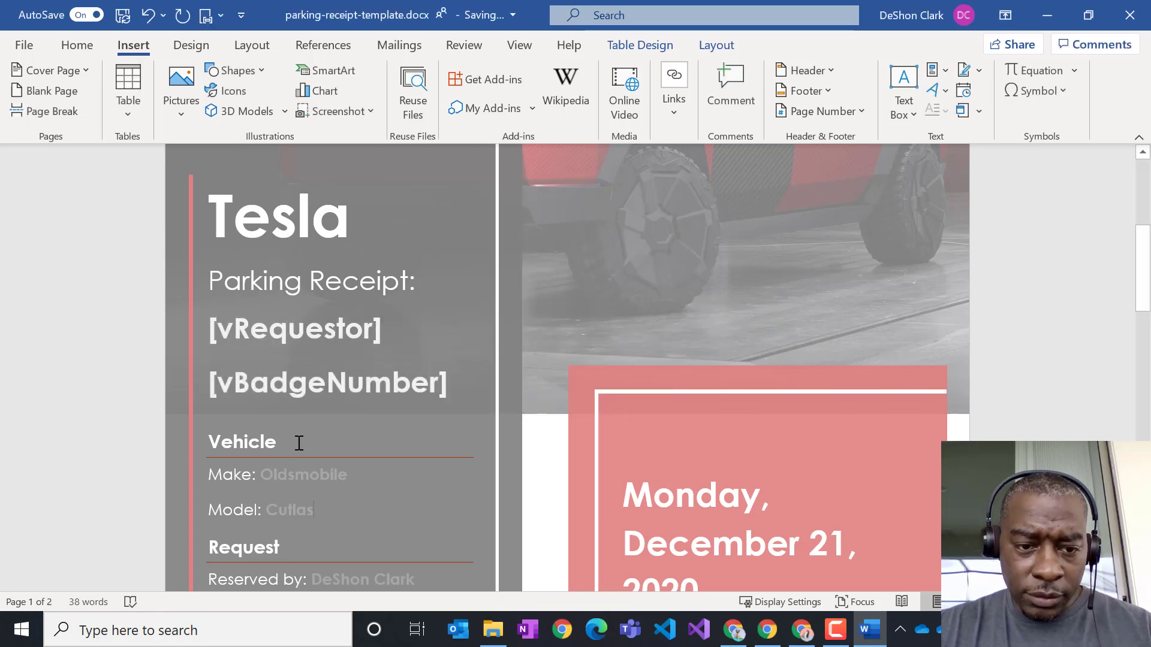
- Insert the vSpot document property into the second bullet, just before 'Tesla Charger'
{"action": "left_click", "coordinate": [936, 70]}
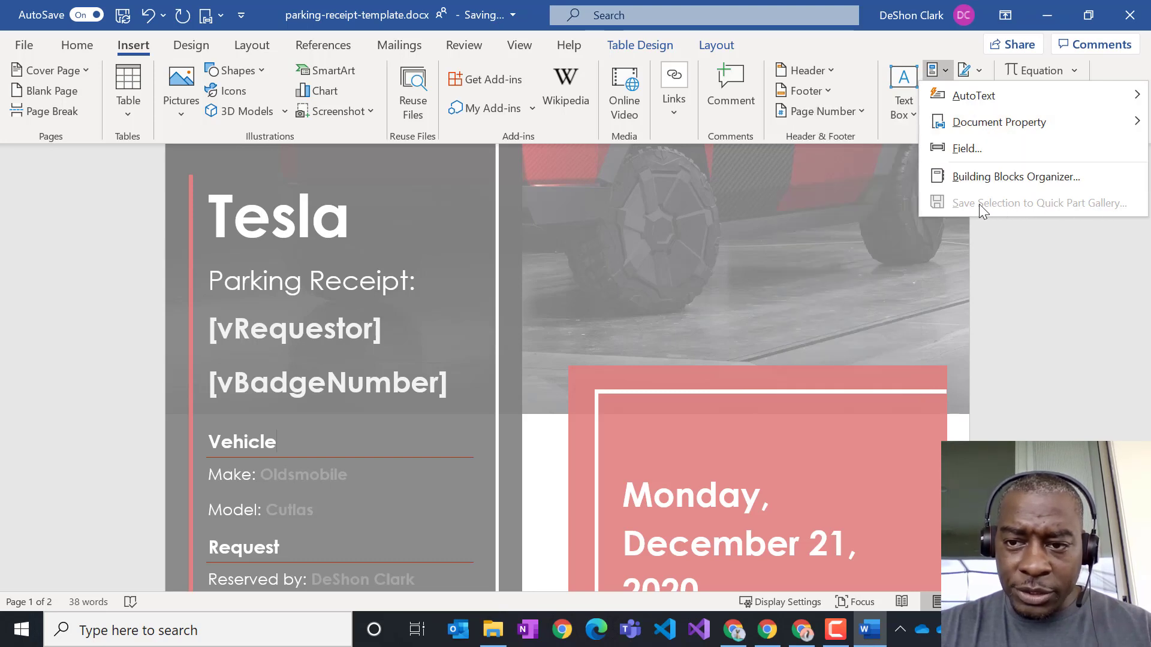
{"action": "left_click", "coordinate": [217, 19]}
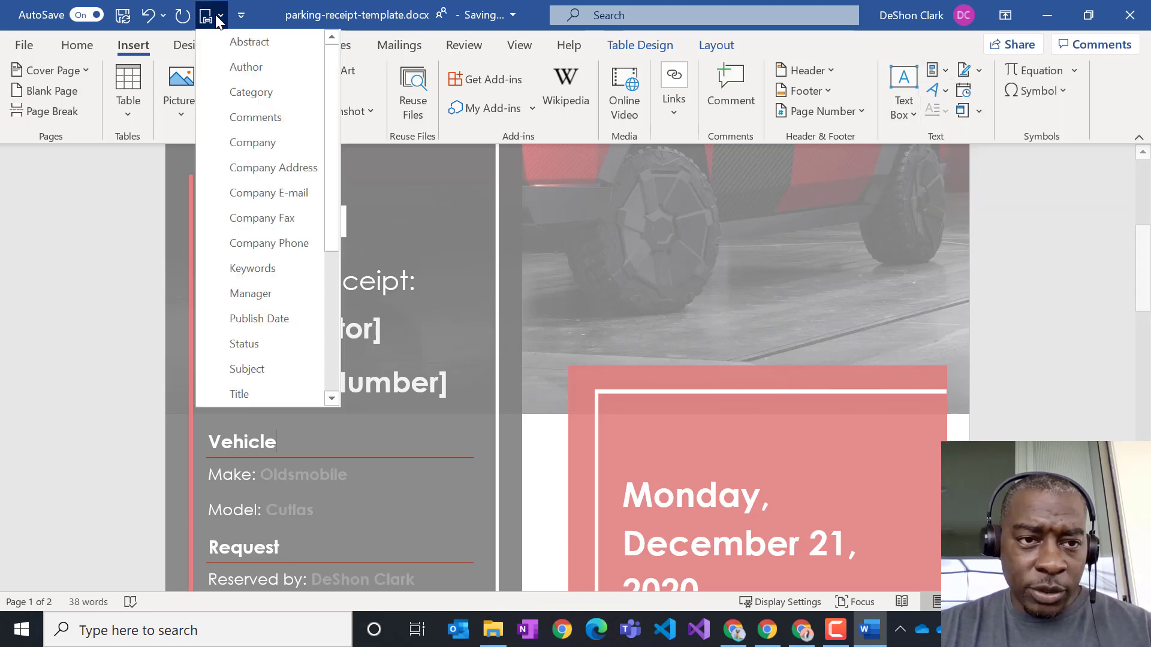
{"action": "scroll", "coordinate": [258, 246], "scroll_direction": "down", "scroll_amount": 4}
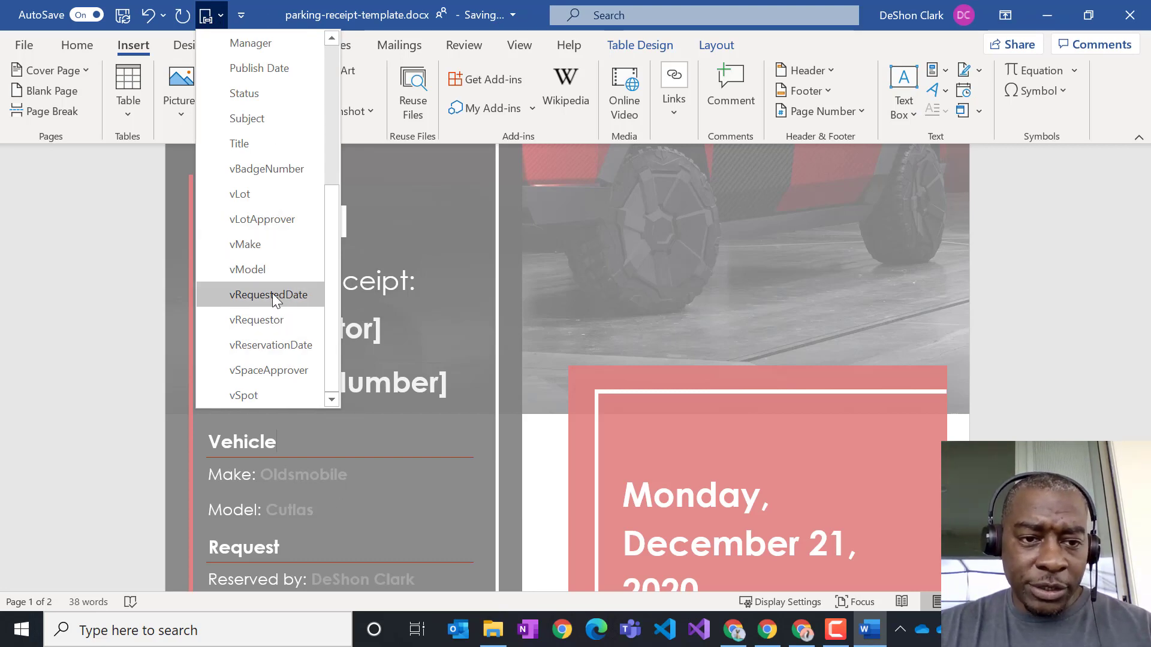
{"action": "left_click", "coordinate": [78, 48]}
{"action": "left_click", "coordinate": [78, 48]}
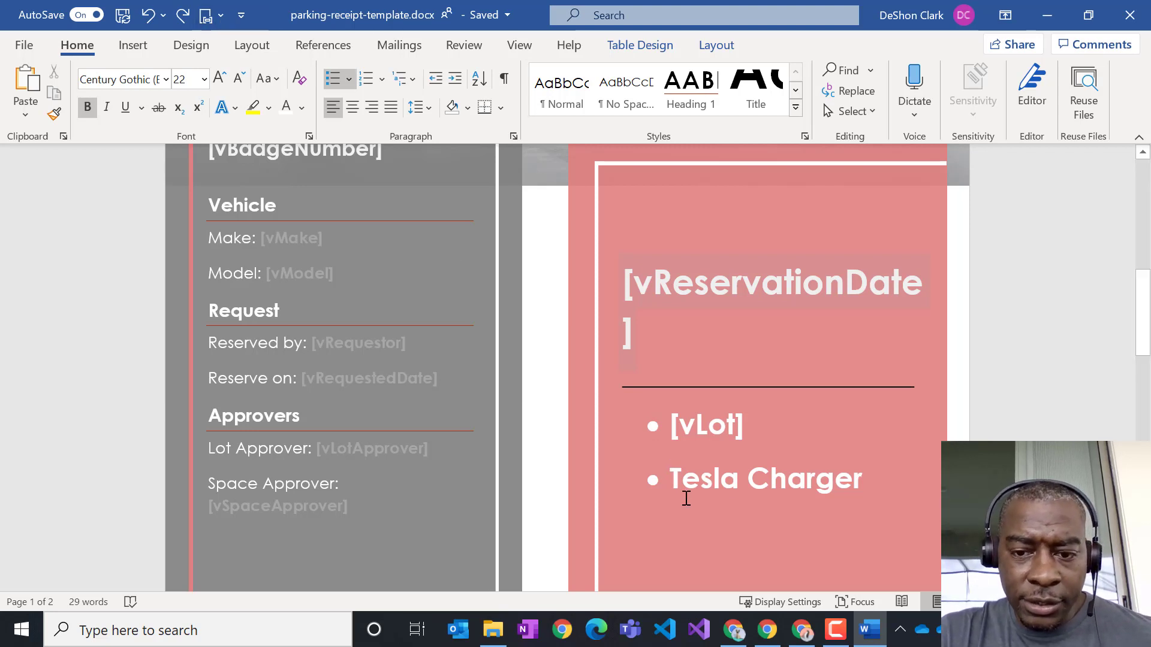
{"action": "left_click", "coordinate": [222, 19]}
{"action": "scroll", "coordinate": [226, 372], "scroll_direction": "down", "scroll_amount": 3}
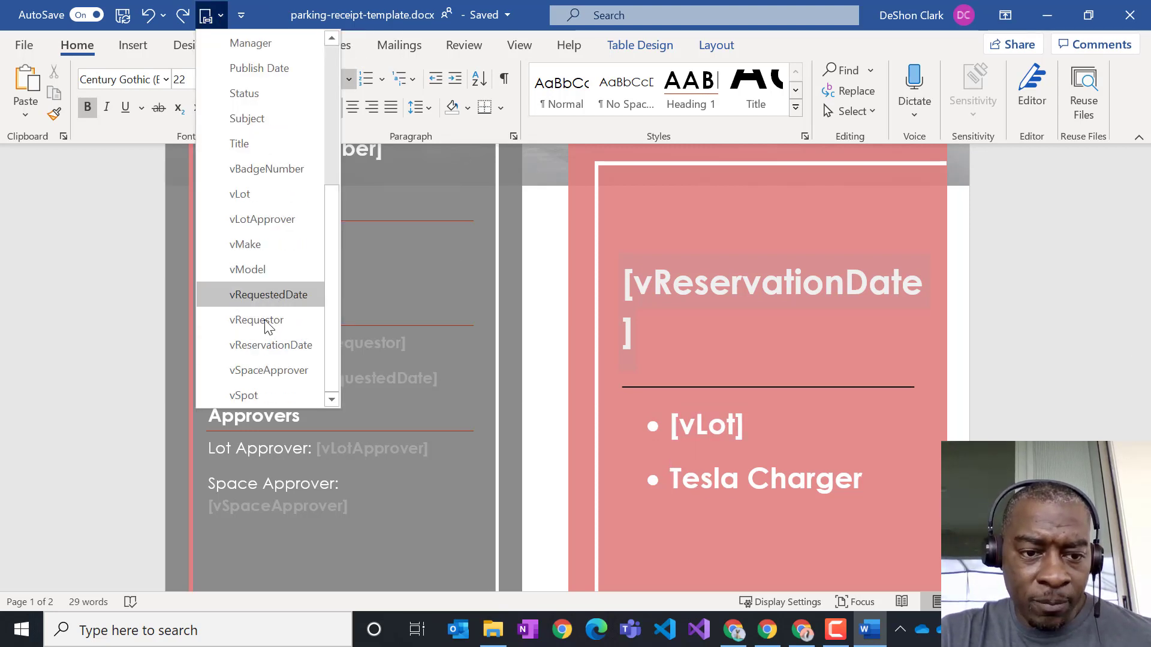
{"action": "left_click", "coordinate": [257, 394]}
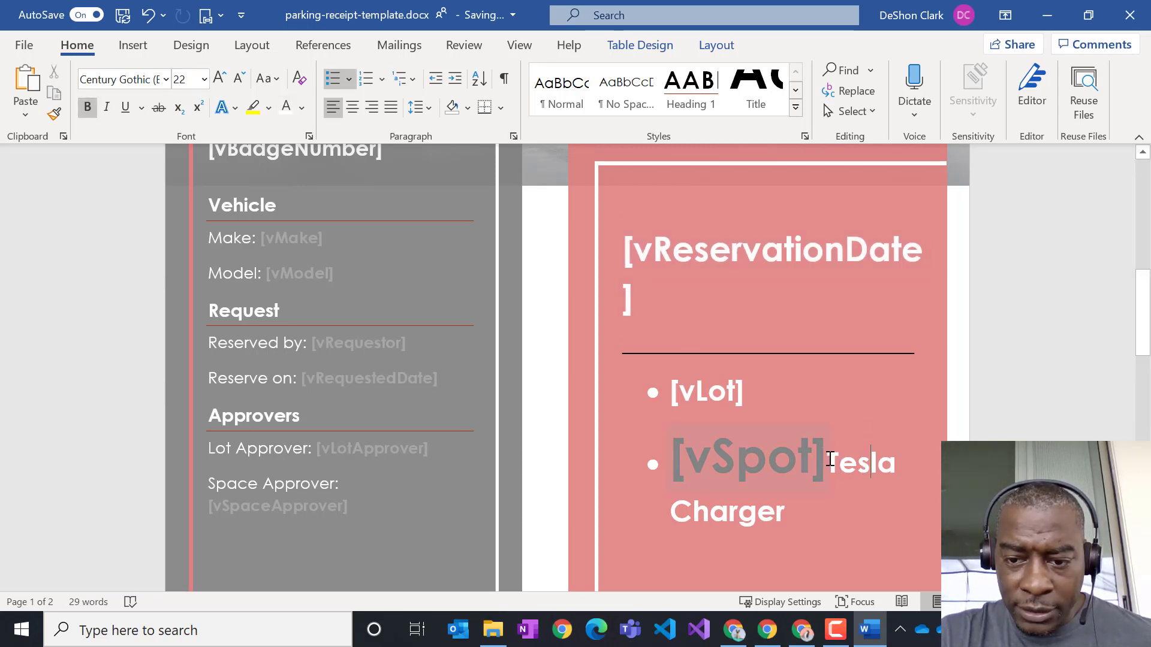
- Keep the [vSpot] placeholder at size 22 and colour it white
{"action": "left_click", "coordinate": [790, 461]}
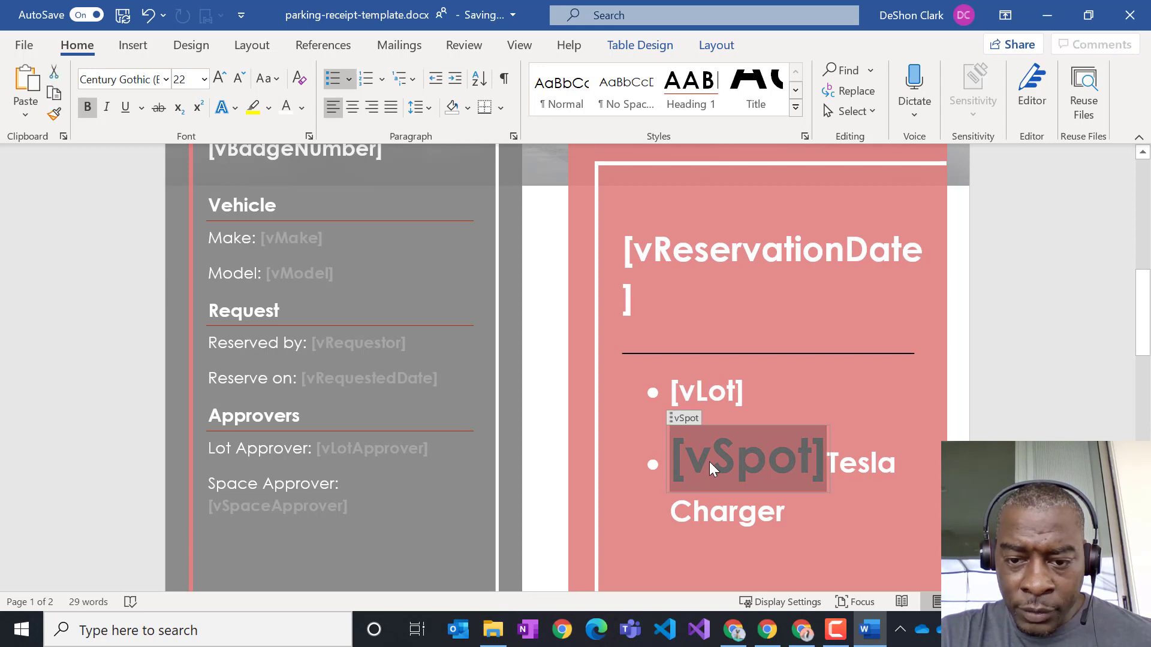
{"action": "left_click", "coordinate": [198, 80]}
{"action": "left_click", "coordinate": [204, 79]}
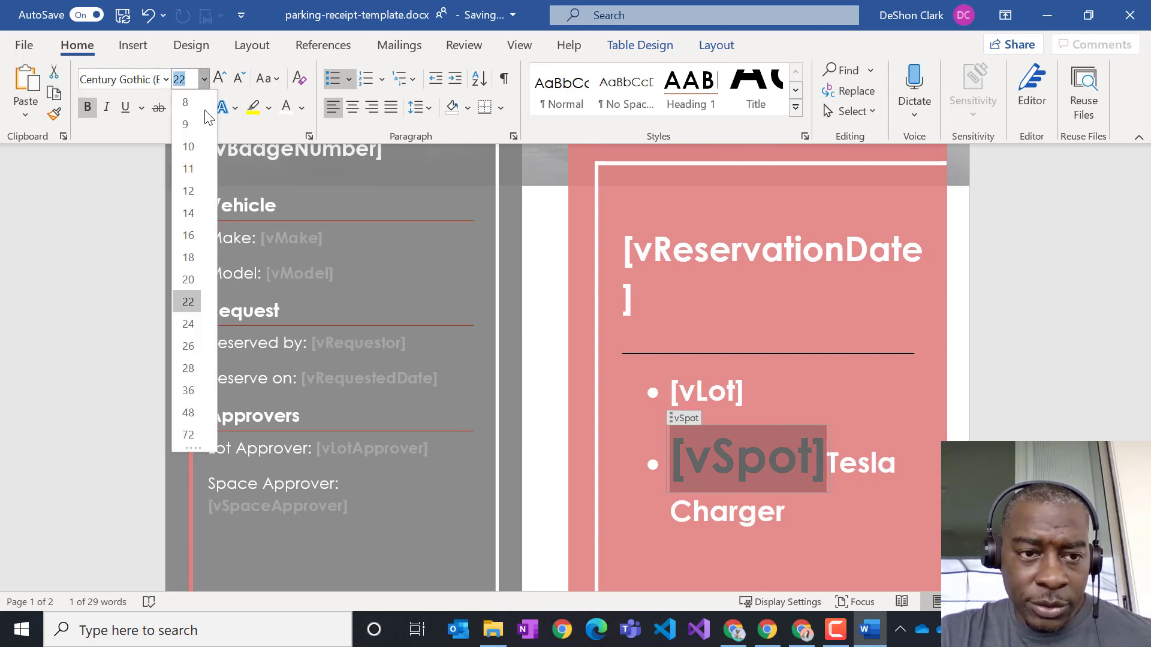
{"action": "left_click", "coordinate": [189, 301]}
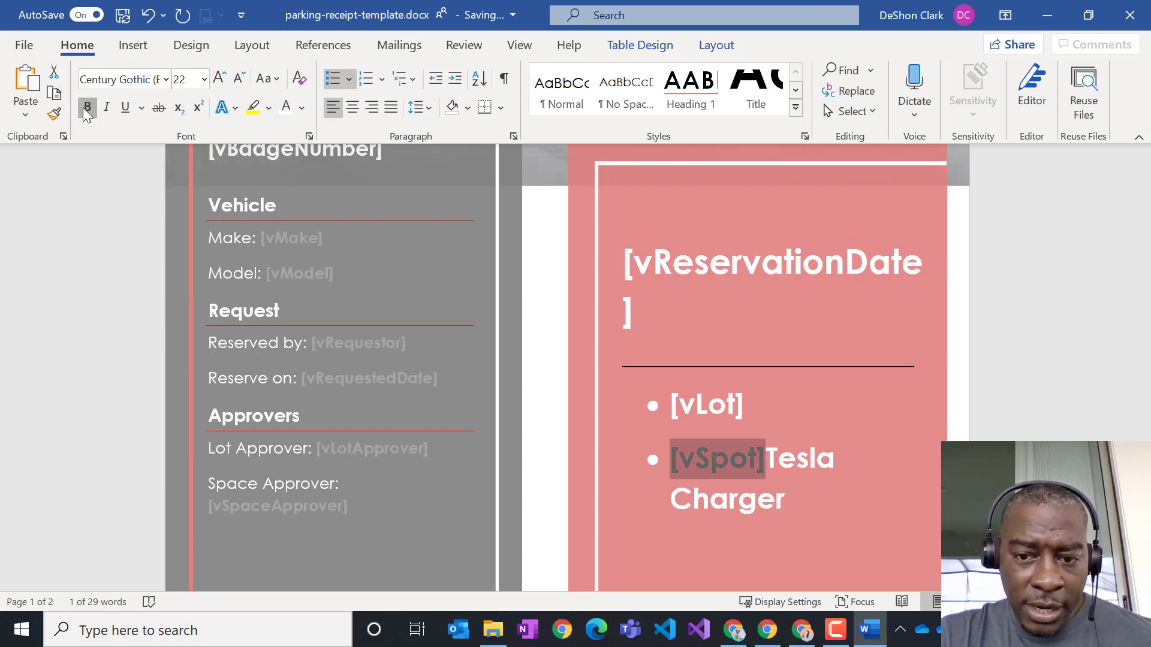
{"action": "left_click", "coordinate": [288, 110]}
- Delete the leftover 'Tesla Charger' text so the second bullet holds only [vSpot]
{"action": "left_click", "coordinate": [778, 458]}
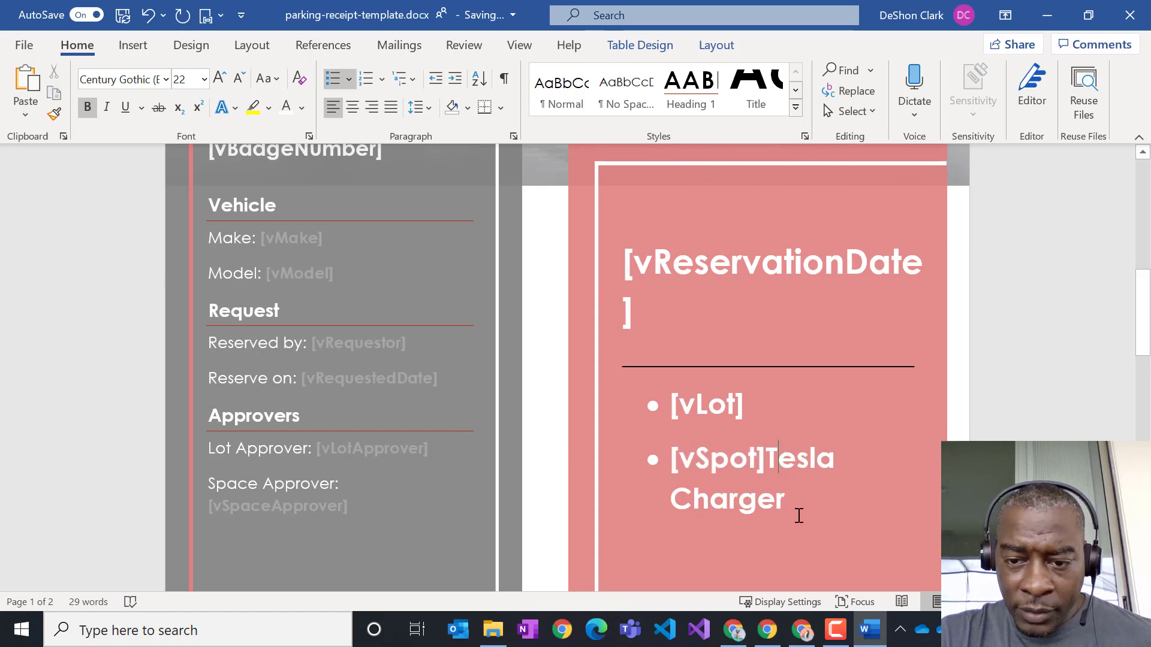
{"action": "key", "text": "Left"}
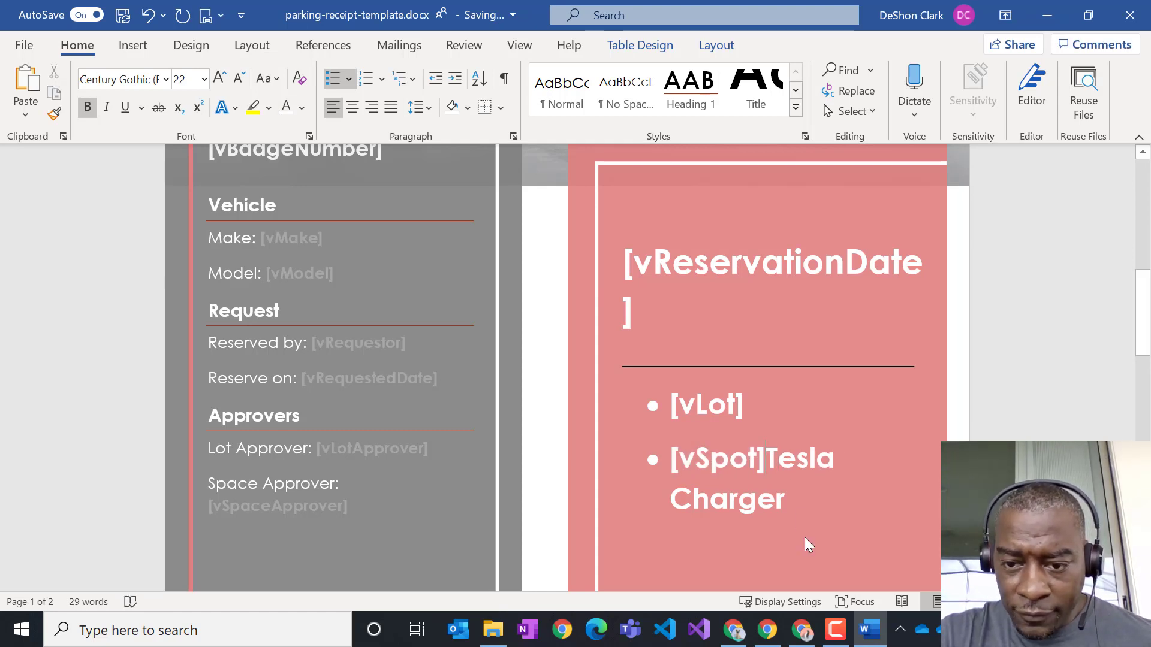
{"action": "key", "text": "Delete"}
{"action": "key", "text": "Delete"}
{"action": "key", "text": "Delete"}
{"action": "key", "text": "Delete"}
{"action": "key", "text": "Delete"}
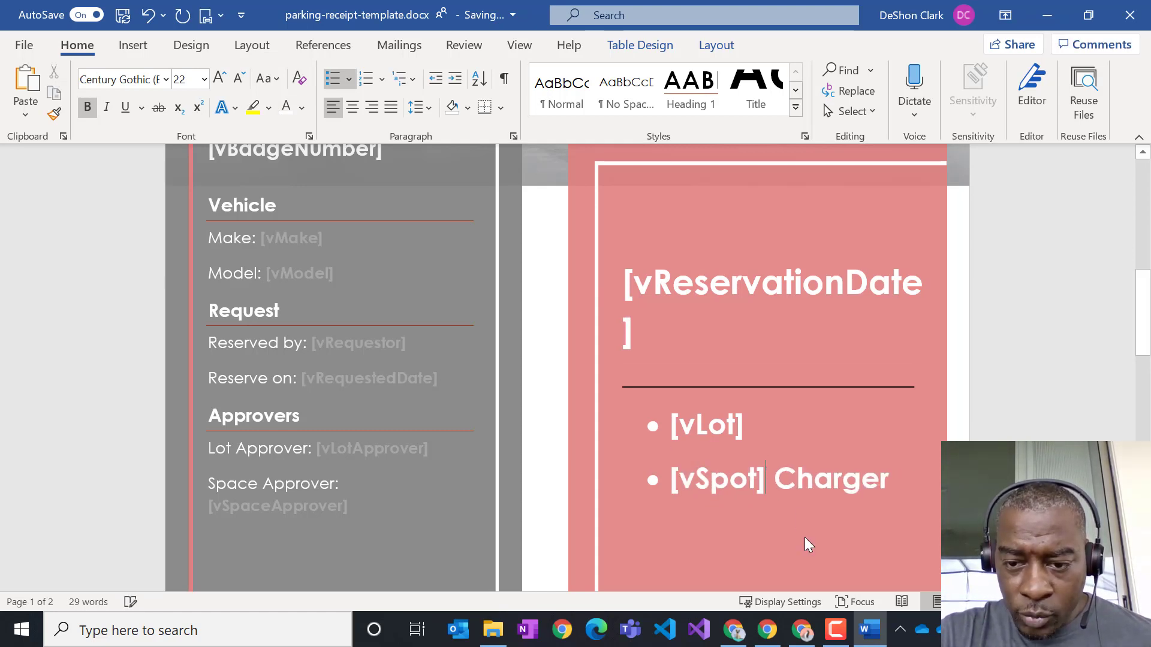
{"action": "key", "text": "Delete"}
{"action": "key", "text": "Delete"}
{"action": "key", "text": "Delete"}
{"action": "key", "text": "Delete"}
{"action": "key", "text": "Delete"}
{"action": "key", "text": "Delete"}
{"action": "key", "text": "Delete"}
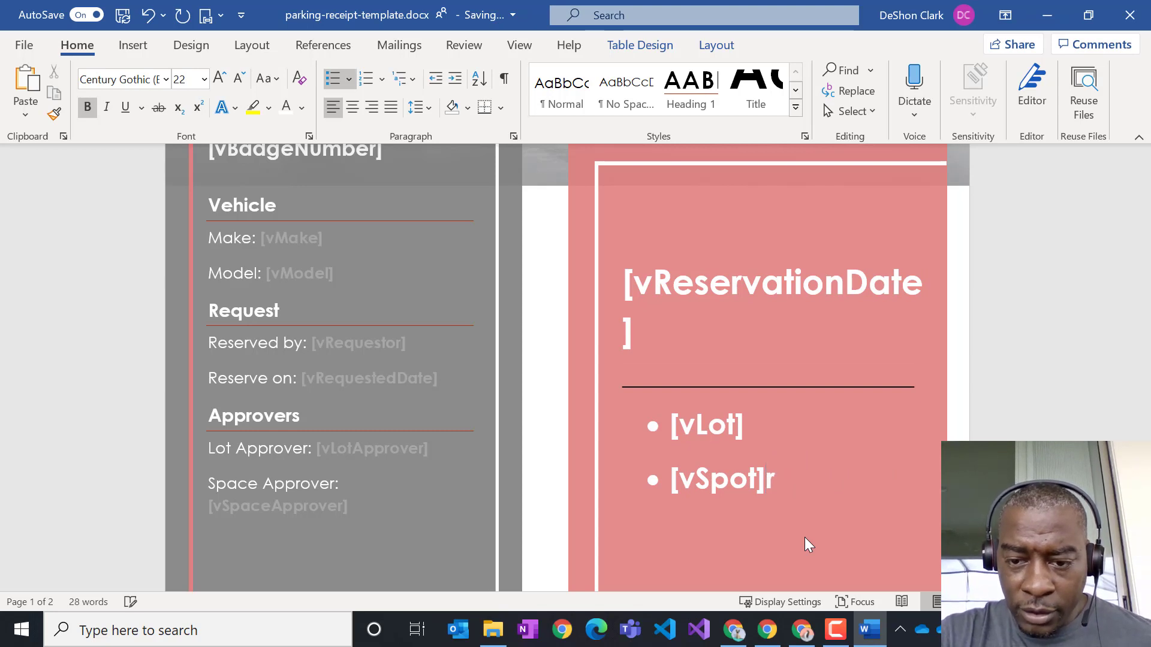
{"action": "key", "text": "Delete"}
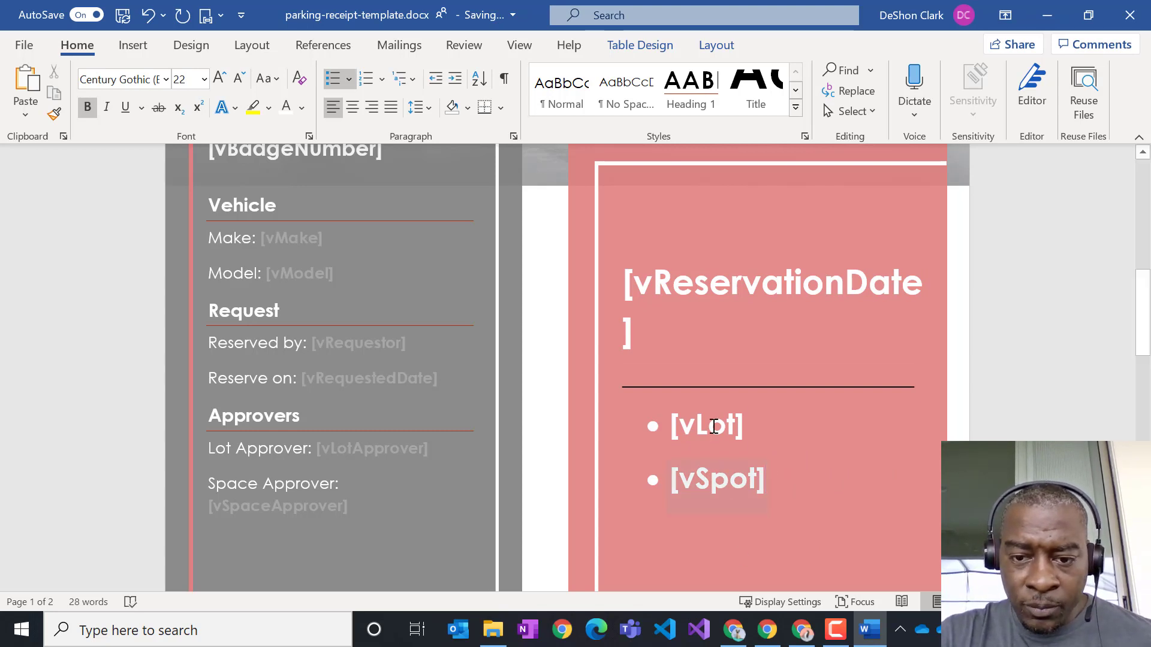
{"action": "scroll", "coordinate": [749, 346], "scroll_direction": "up", "scroll_amount": 3}
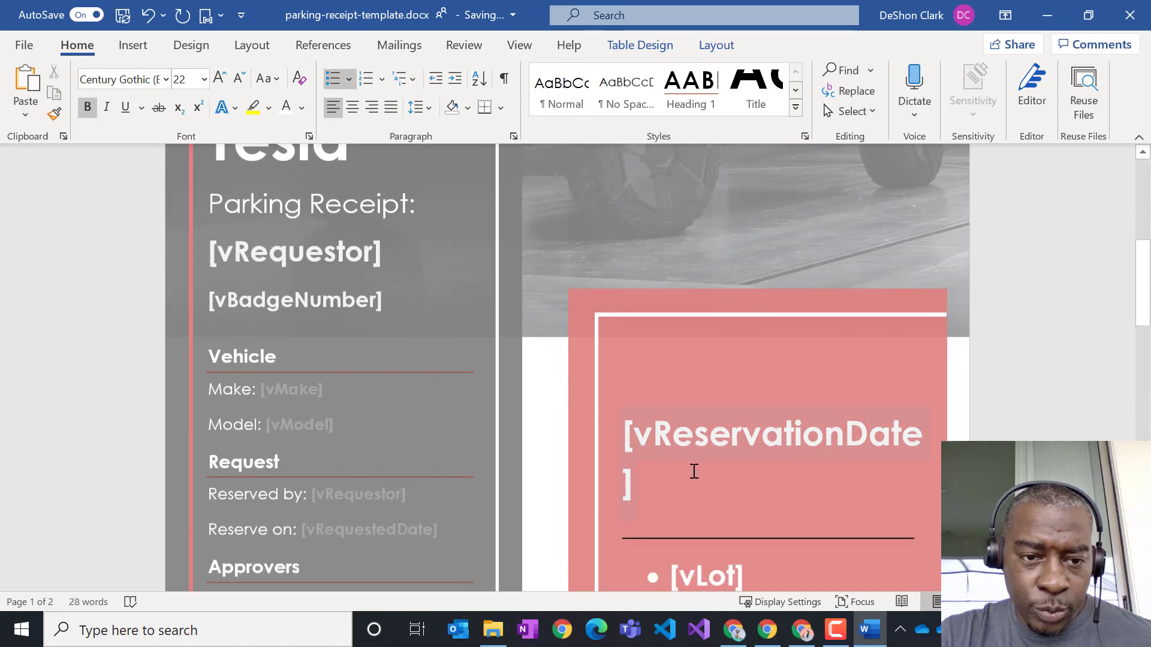
{"action": "scroll", "coordinate": [462, 412], "scroll_direction": "down", "scroll_amount": 4}
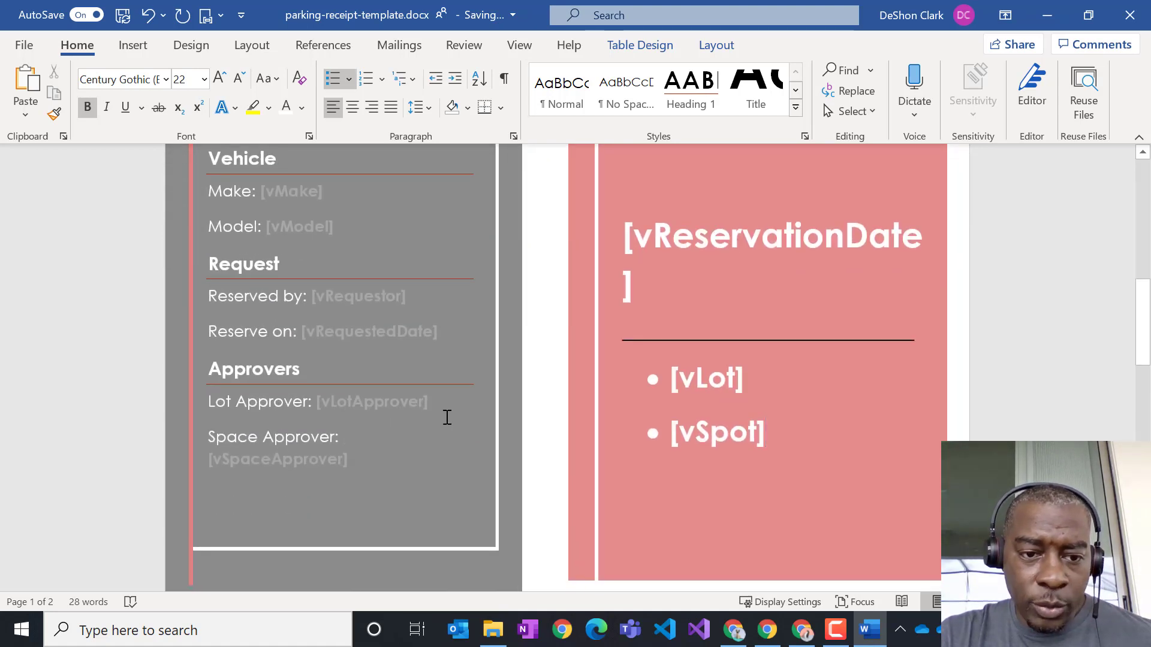
{"action": "scroll", "coordinate": [447, 417], "scroll_direction": "down", "scroll_amount": 1}
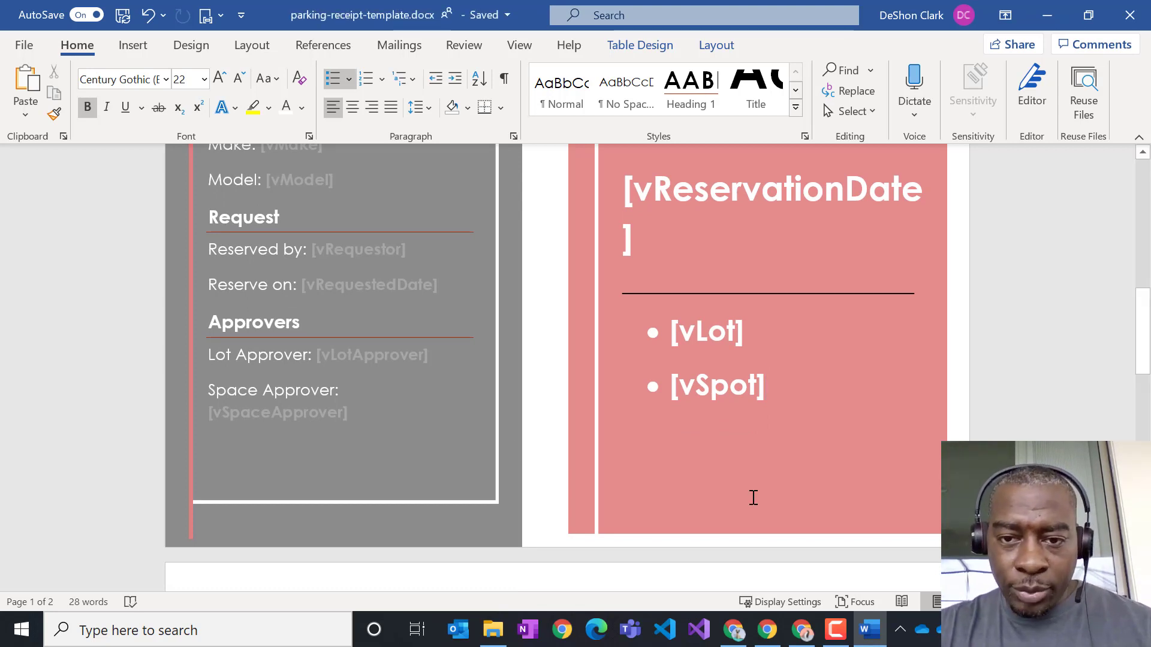
{"action": "scroll", "coordinate": [779, 489], "scroll_direction": "up", "scroll_amount": 6}
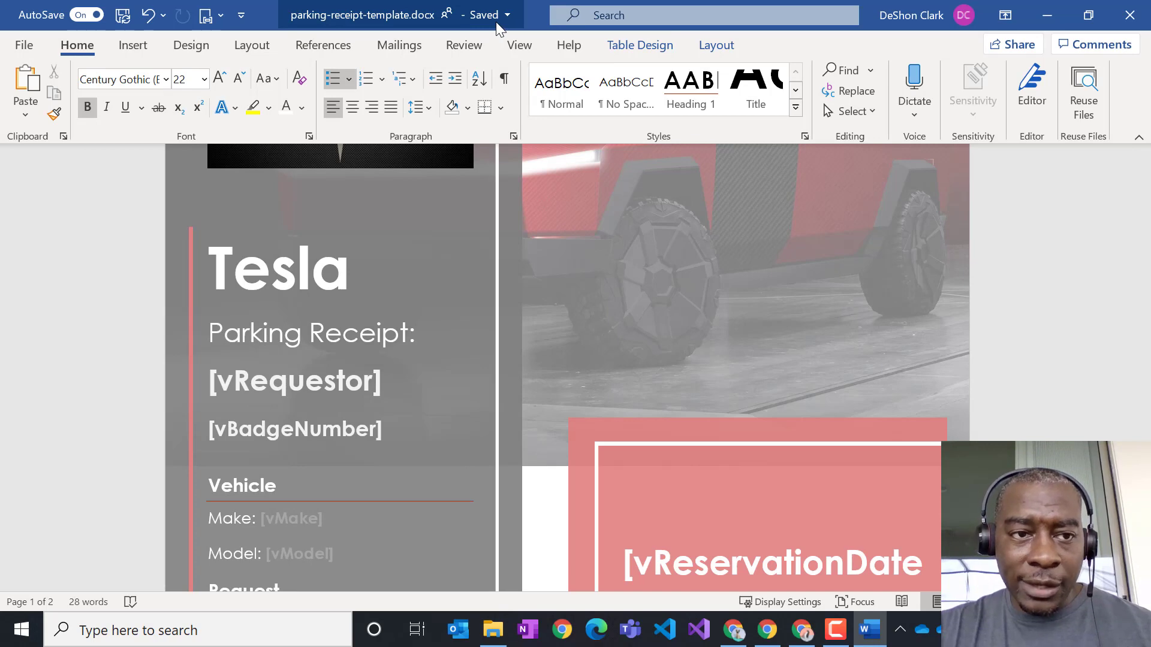
- Close desktop Word, continue in the browser, and go to the ParkingLotReceipts library
{"action": "left_click", "coordinate": [1131, 18]}
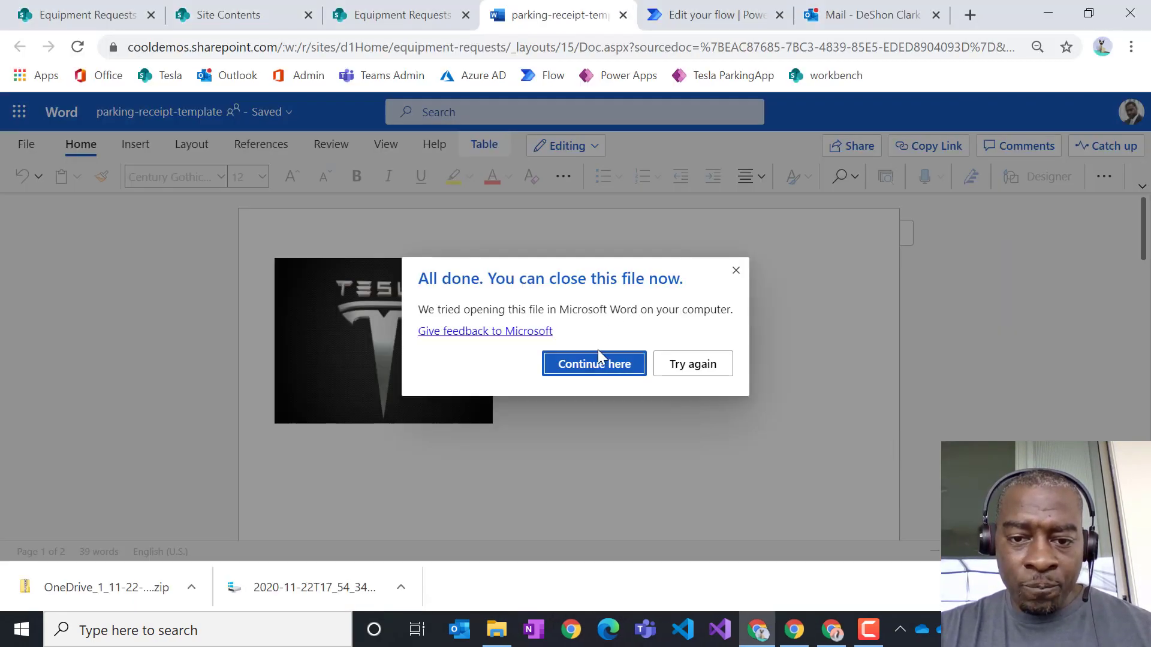
{"action": "left_click", "coordinate": [596, 364]}
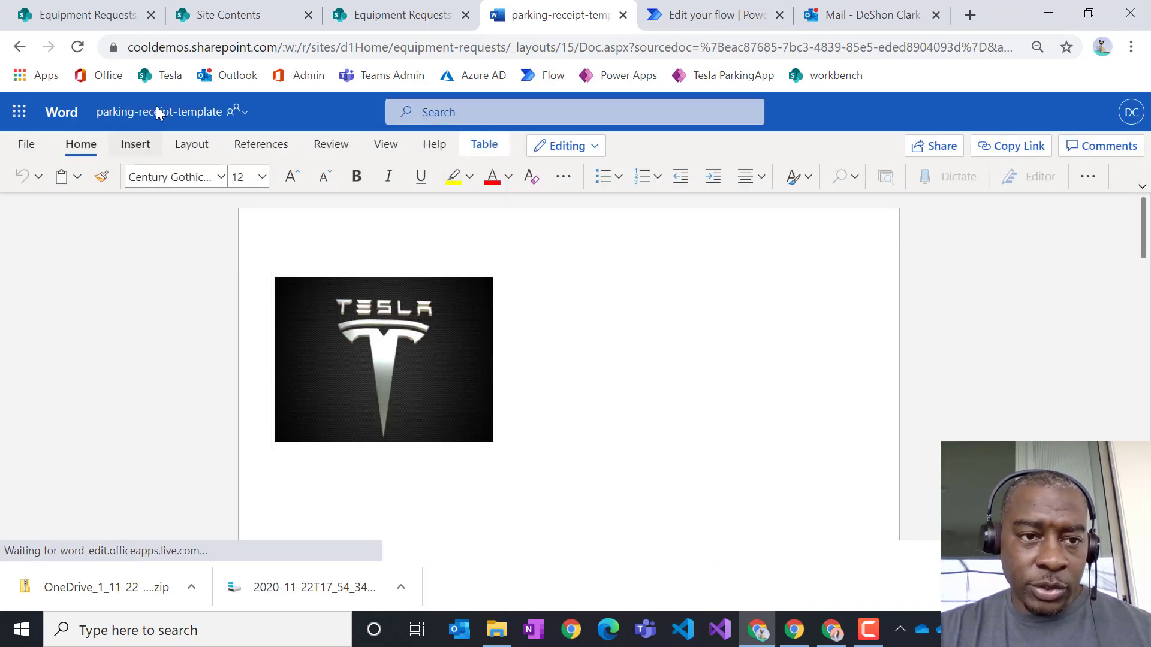
{"action": "left_click", "coordinate": [246, 113]}
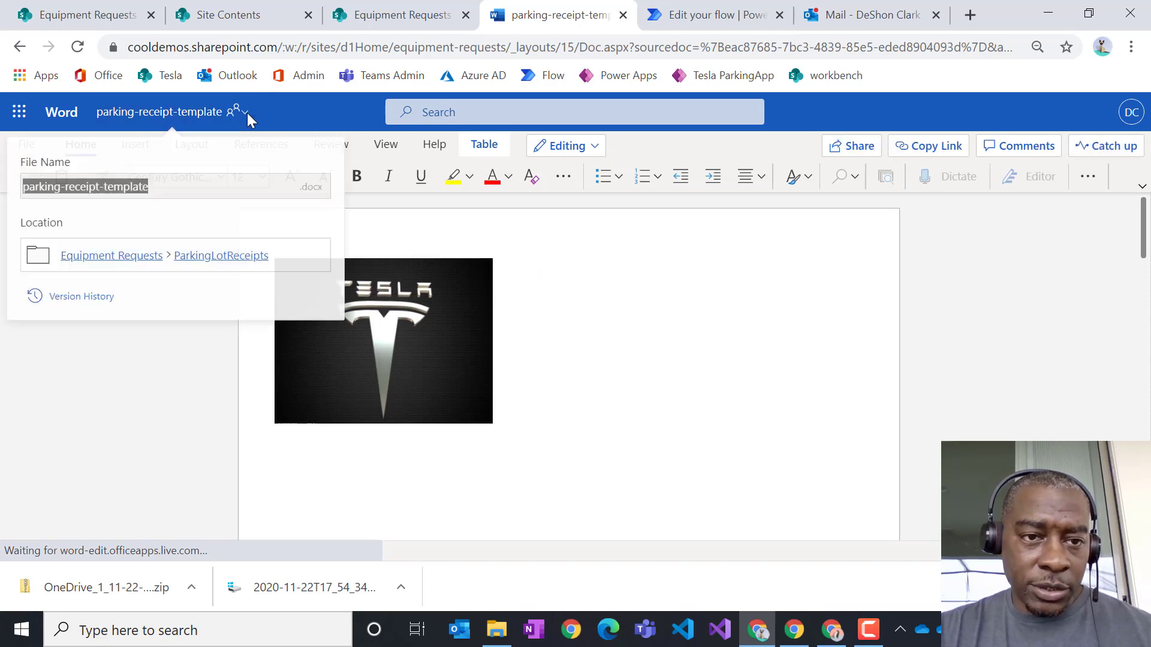
{"action": "left_click", "coordinate": [233, 258]}
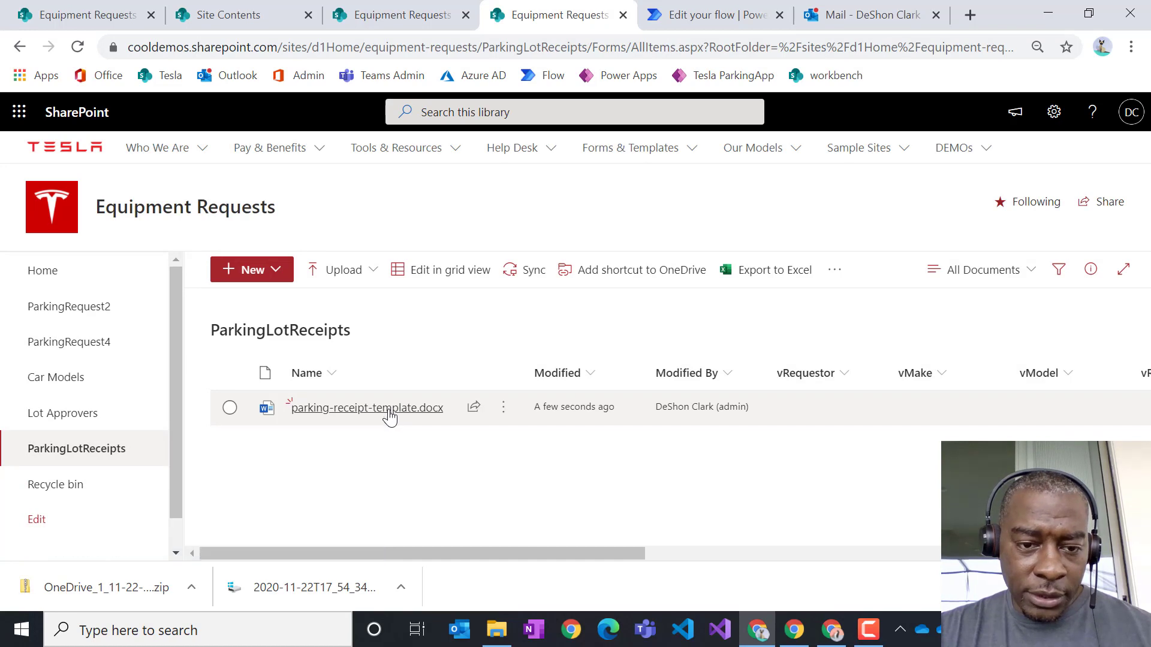
{"action": "left_click", "coordinate": [386, 412]}
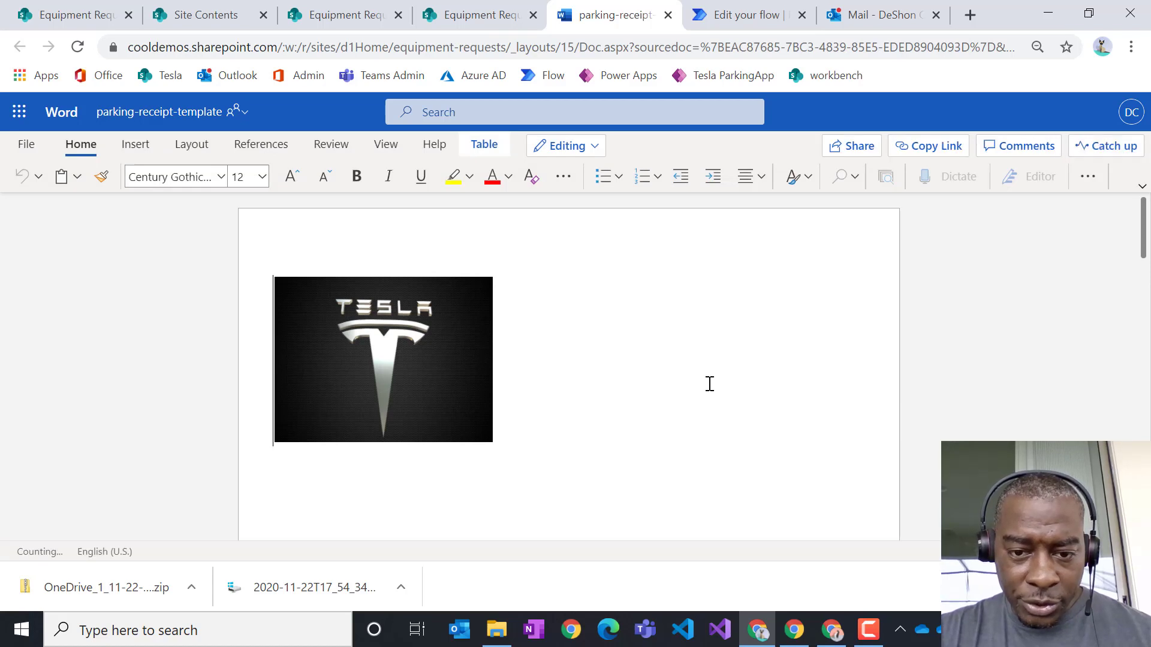
{"action": "scroll", "coordinate": [709, 383], "scroll_direction": "down", "scroll_amount": 5}
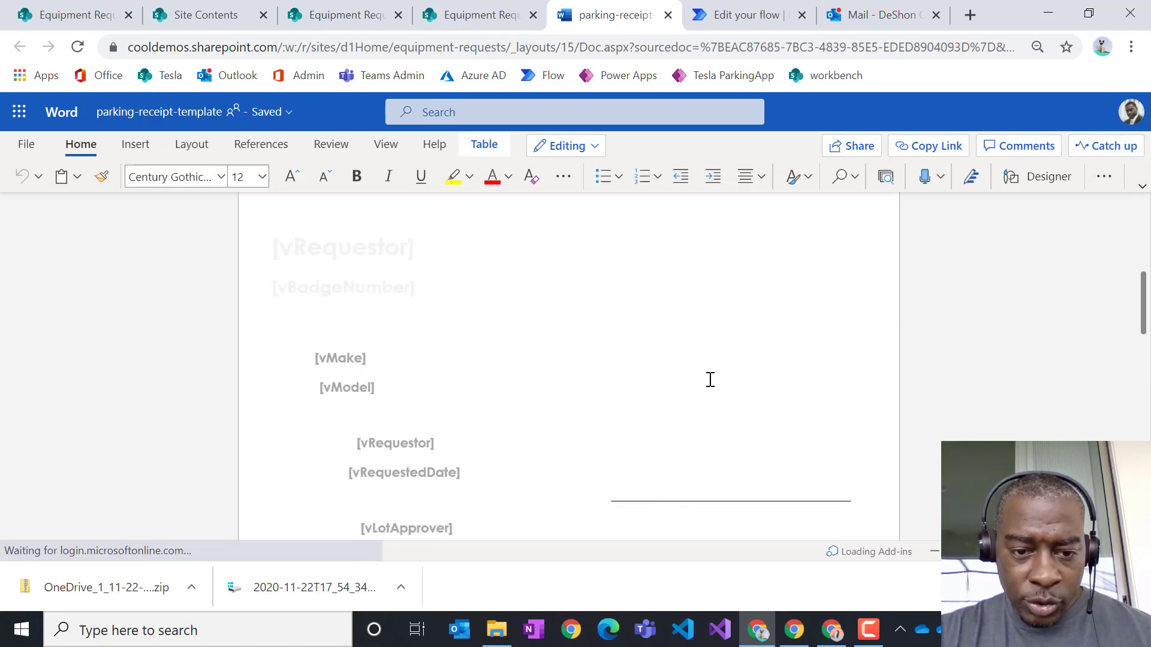
{"action": "scroll", "coordinate": [709, 380], "scroll_direction": "down", "scroll_amount": 8}
{"action": "scroll", "coordinate": [713, 382], "scroll_direction": "up", "scroll_amount": 13}
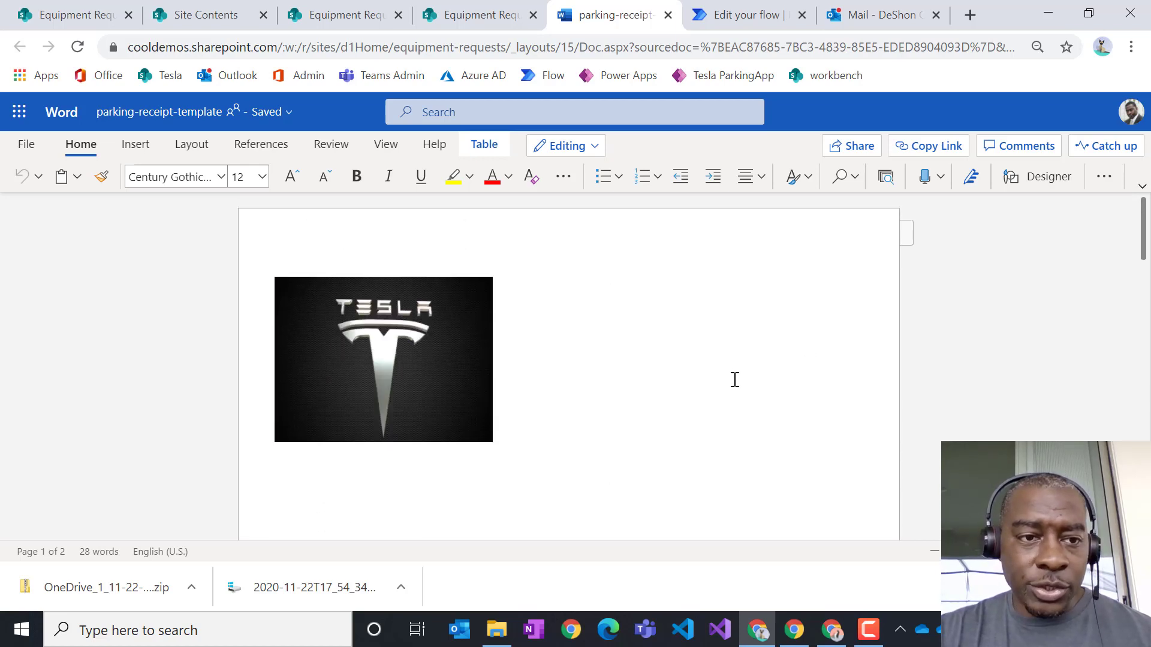
{"action": "left_click", "coordinate": [282, 112]}
{"action": "left_click", "coordinate": [239, 258]}
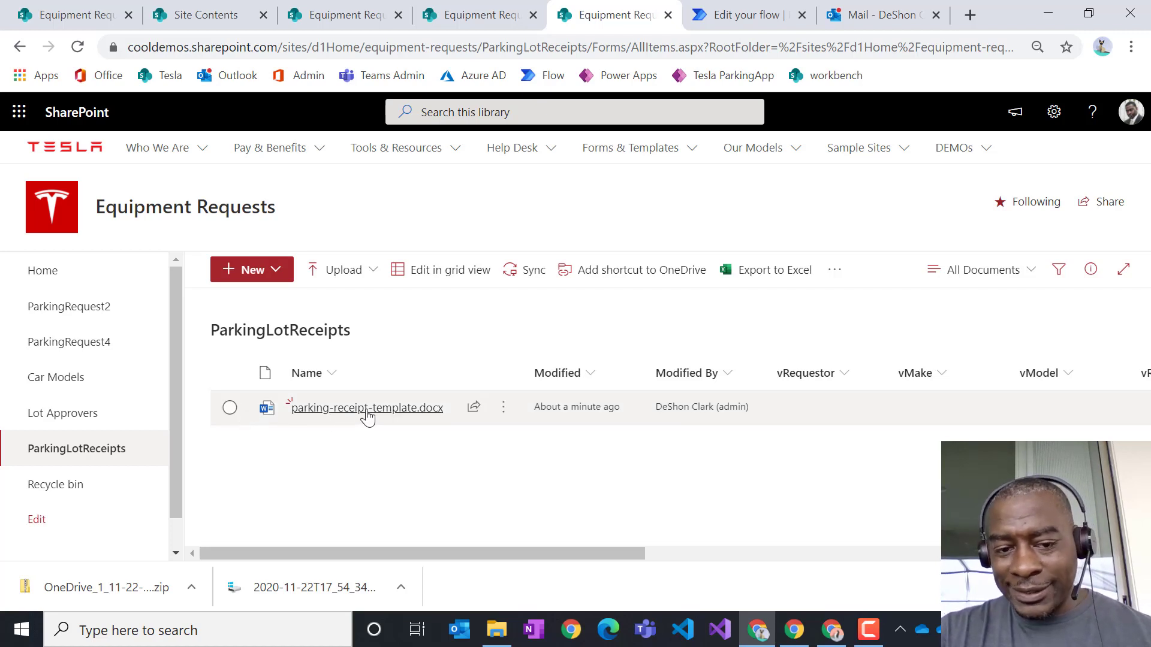
- Go to Site contents from the settings gear and open the Documents library
{"action": "mouse_move", "coordinate": [375, 414]}
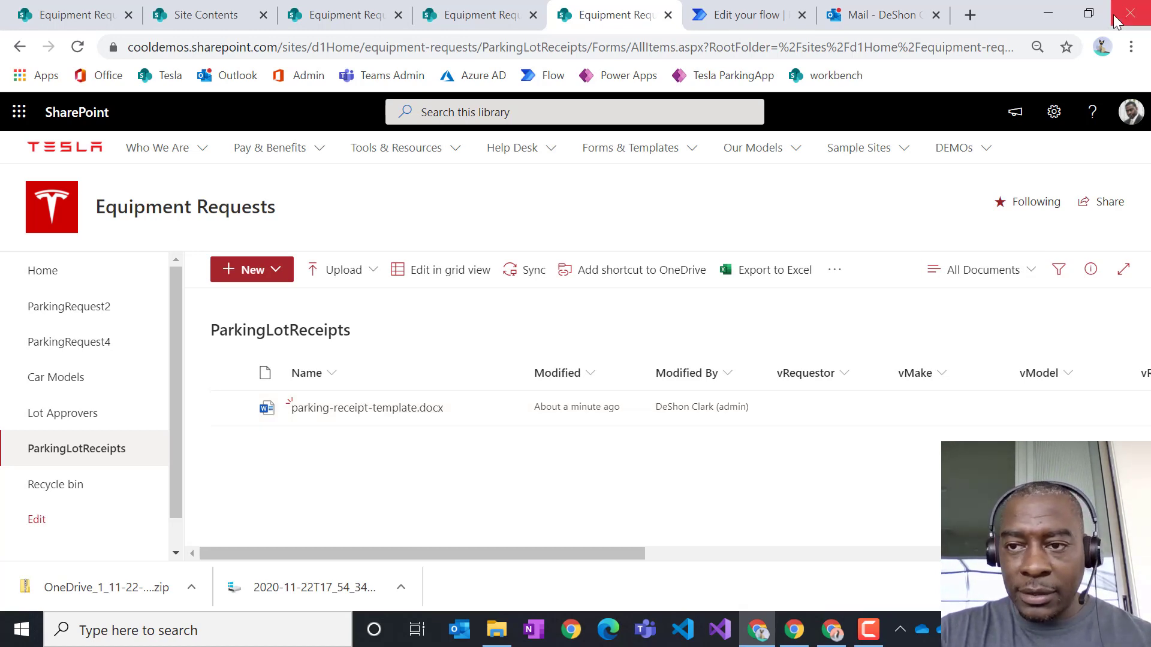
{"action": "left_click", "coordinate": [1054, 112]}
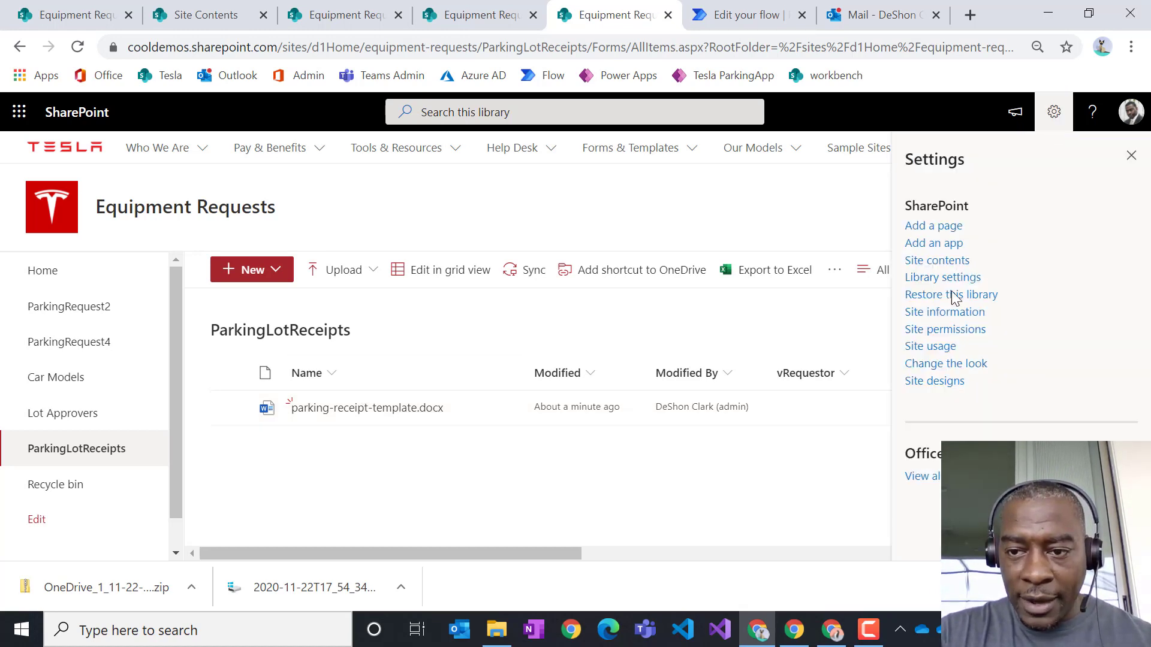
{"action": "left_click", "coordinate": [944, 260]}
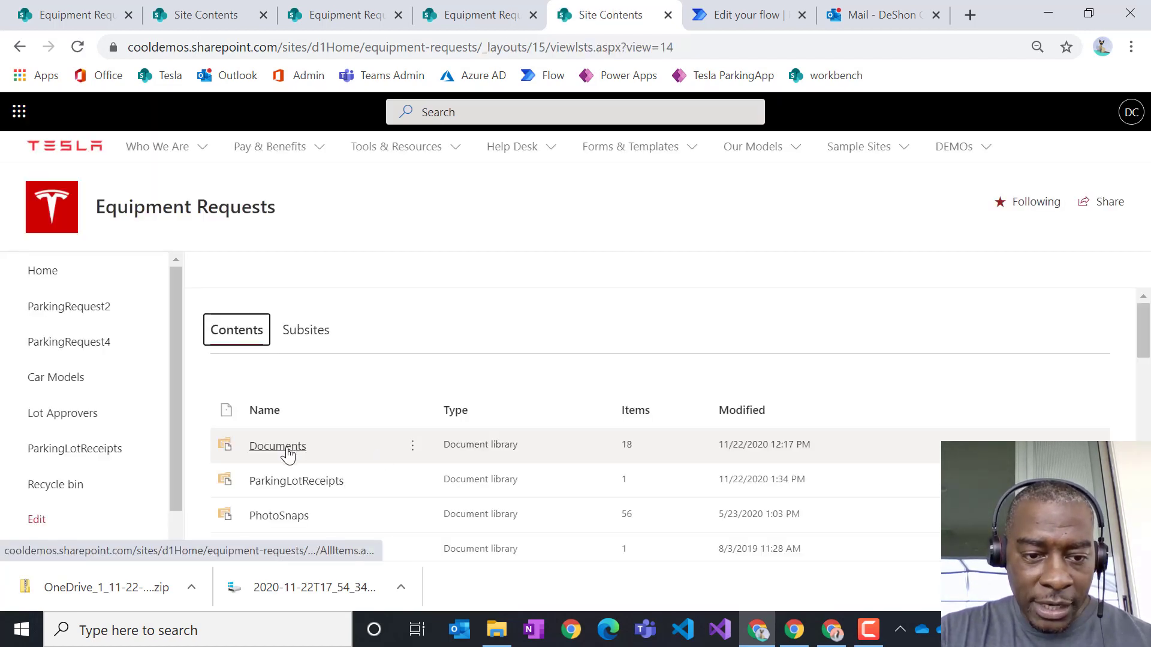
{"action": "left_click", "coordinate": [287, 453]}
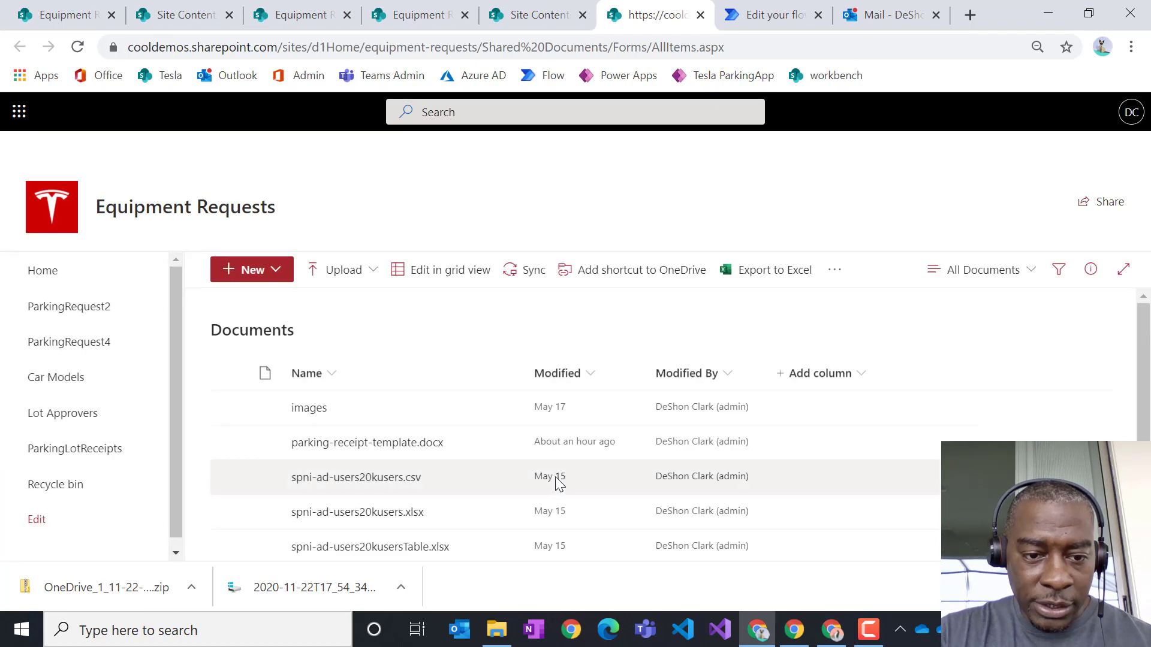
- Delete the extra parking-receipt-template.docx copy from the Documents library
{"action": "left_click", "coordinate": [229, 443]}
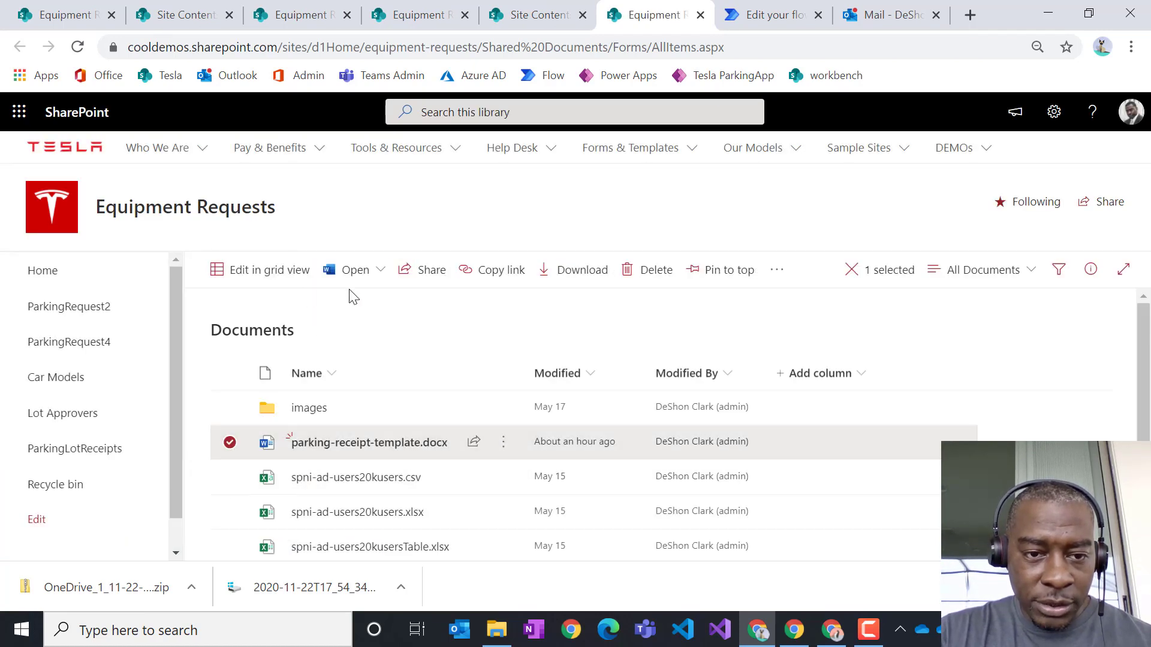
{"action": "left_click", "coordinate": [655, 273]}
{"action": "left_click", "coordinate": [615, 358]}
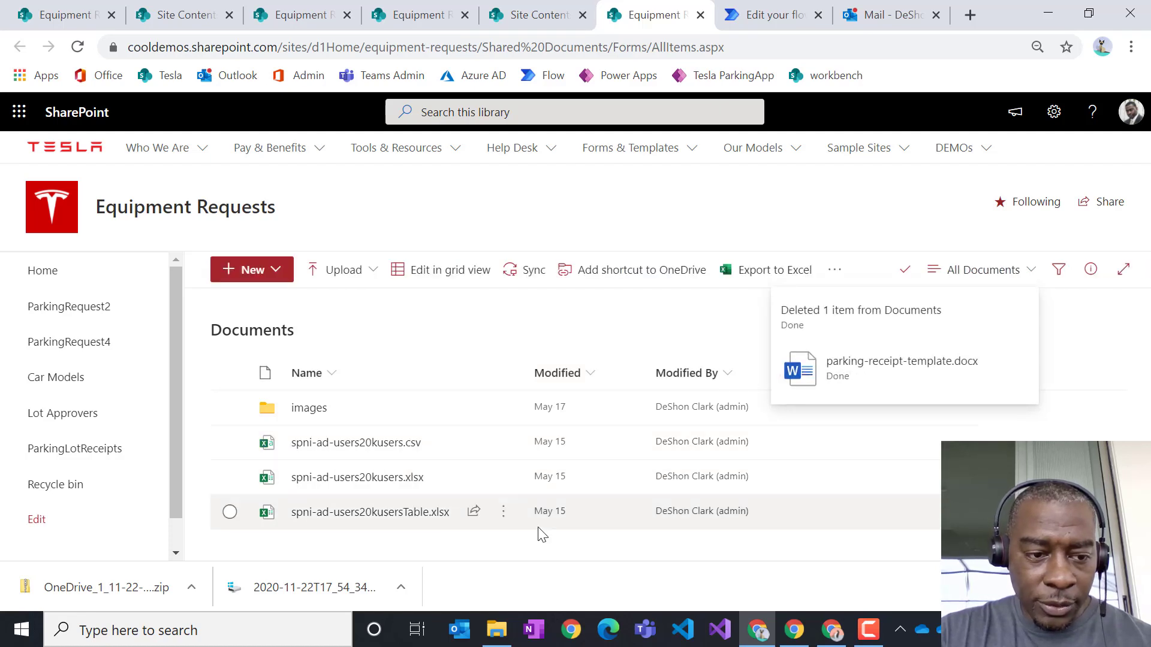
- Return to Site contents and open the ParkingLotReceipts library
{"action": "left_click", "coordinate": [1053, 111]}
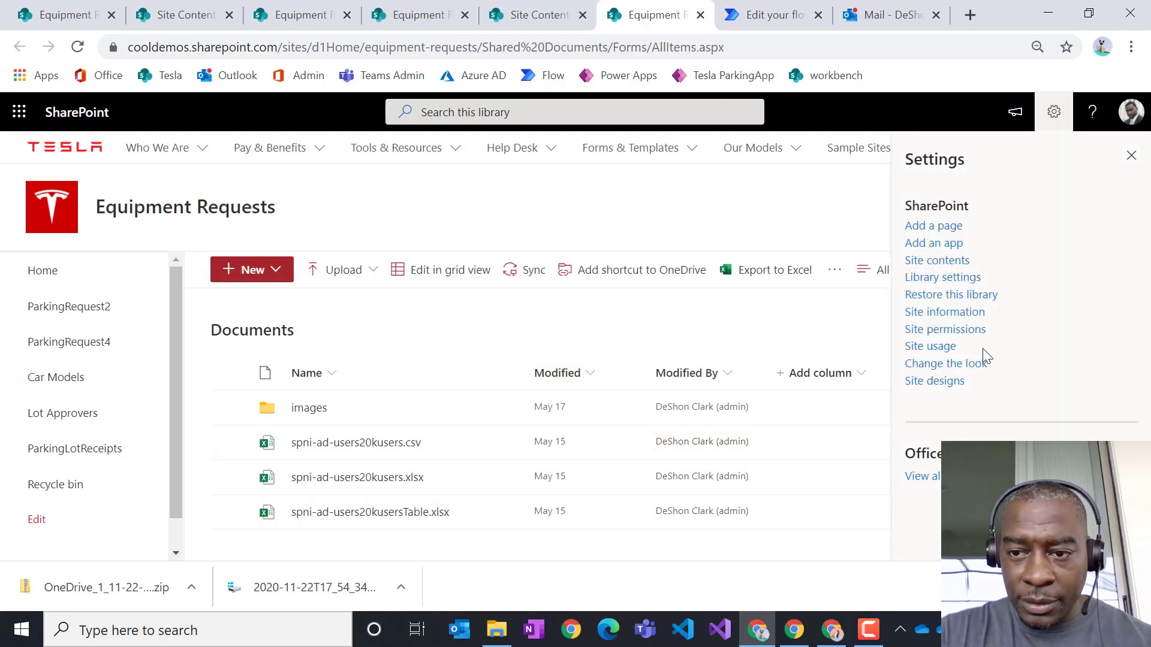
{"action": "left_click", "coordinate": [940, 264]}
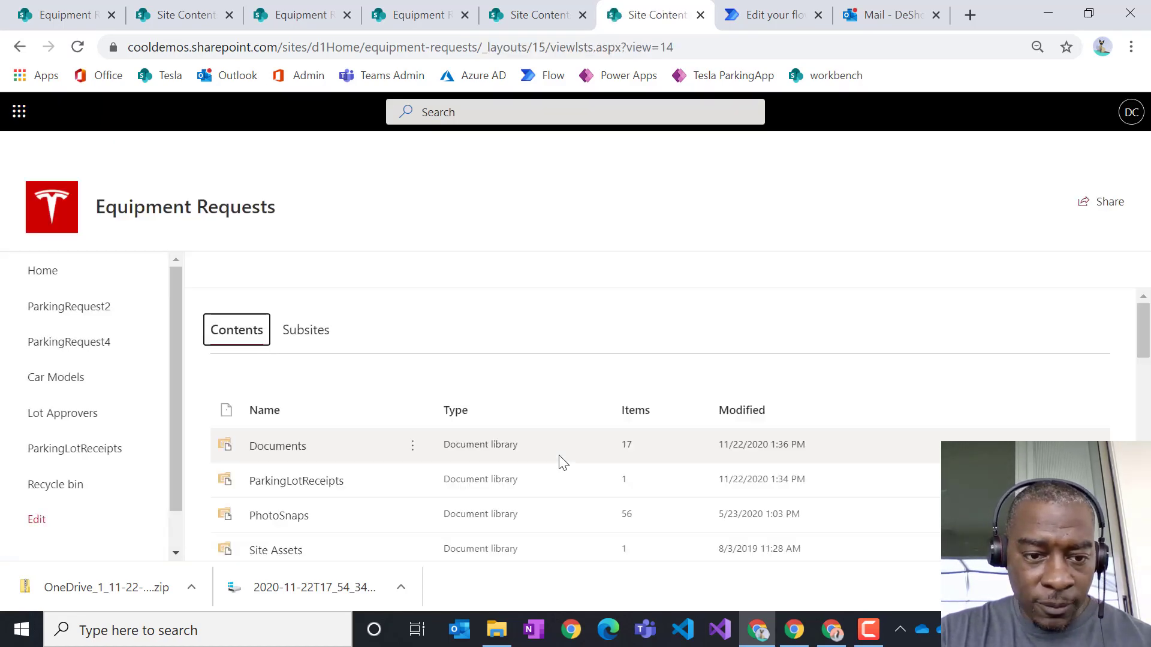
{"action": "scroll", "coordinate": [558, 450], "scroll_direction": "down", "scroll_amount": 5}
{"action": "scroll", "coordinate": [553, 443], "scroll_direction": "up", "scroll_amount": 2}
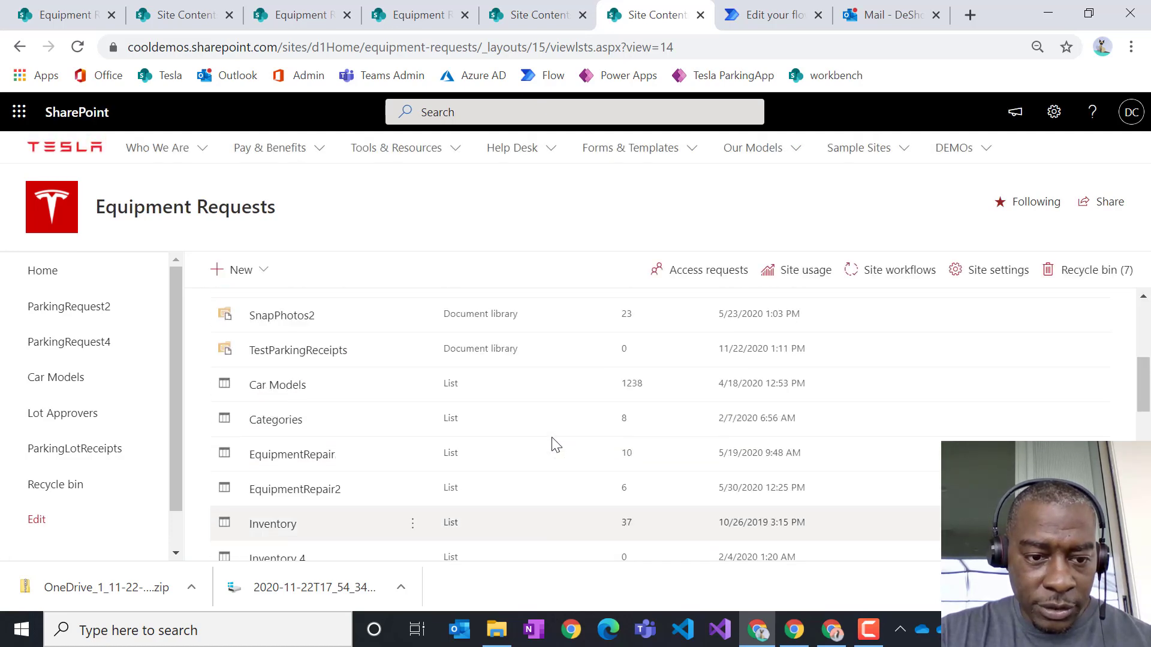
{"action": "scroll", "coordinate": [551, 440], "scroll_direction": "up", "scroll_amount": 1}
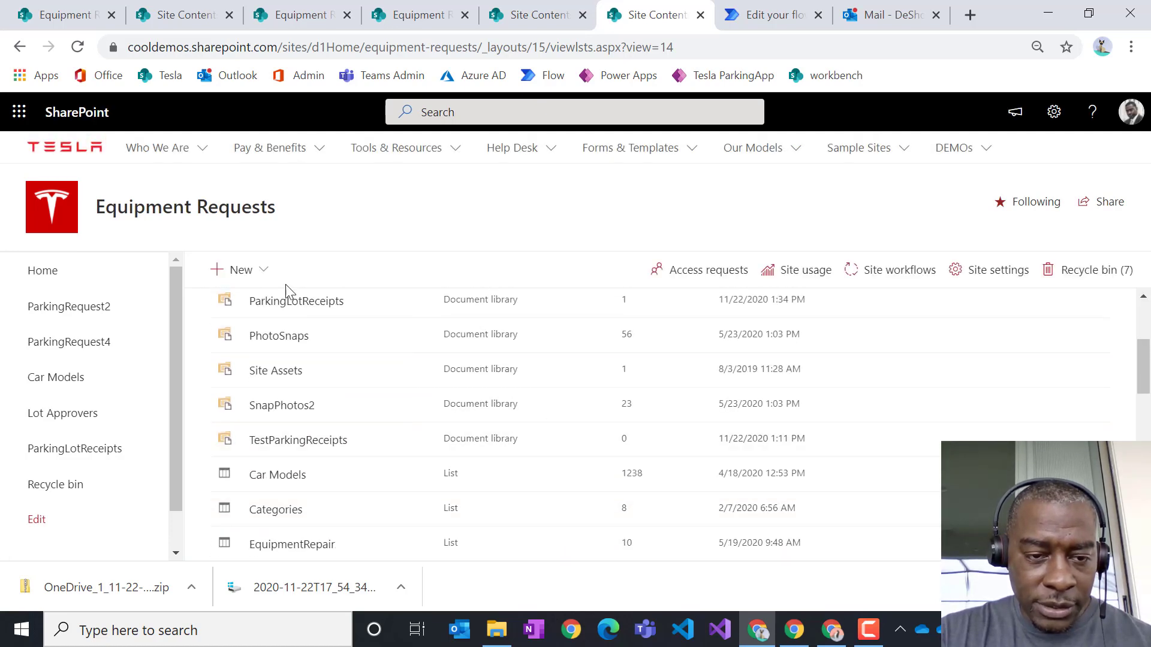
{"action": "left_click", "coordinate": [315, 306]}
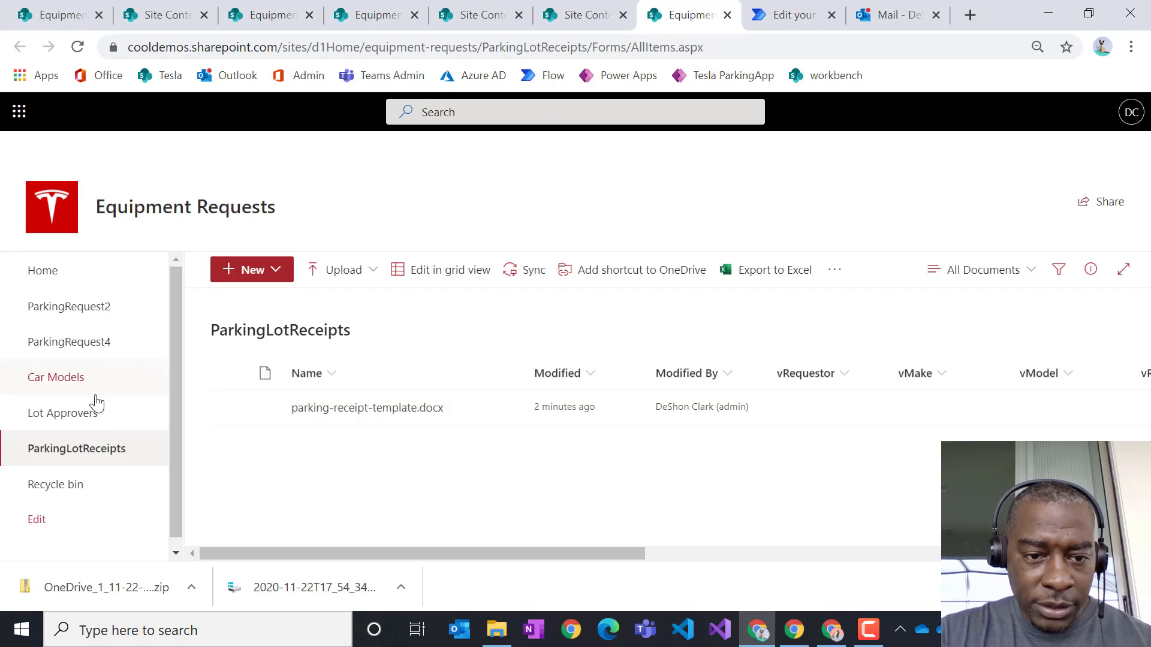
- Move parking-receipt-template.docx to Equipment Requests > Documents, then go to Power Automate's My flows
{"action": "left_click", "coordinate": [230, 408]}
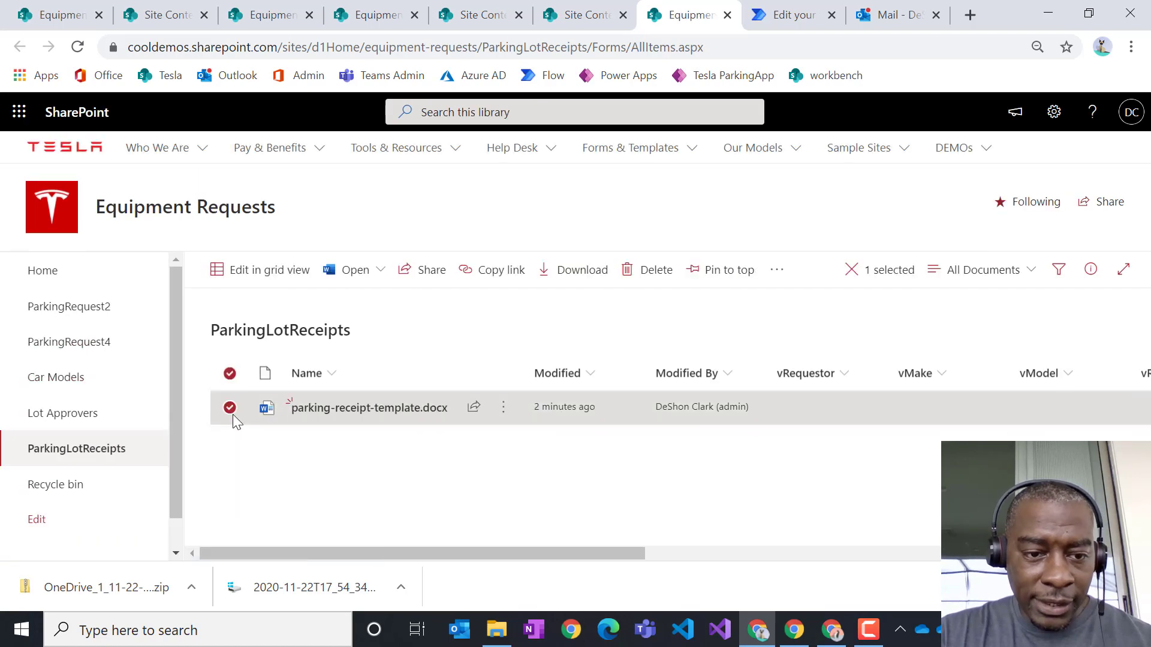
{"action": "left_click", "coordinate": [777, 271]}
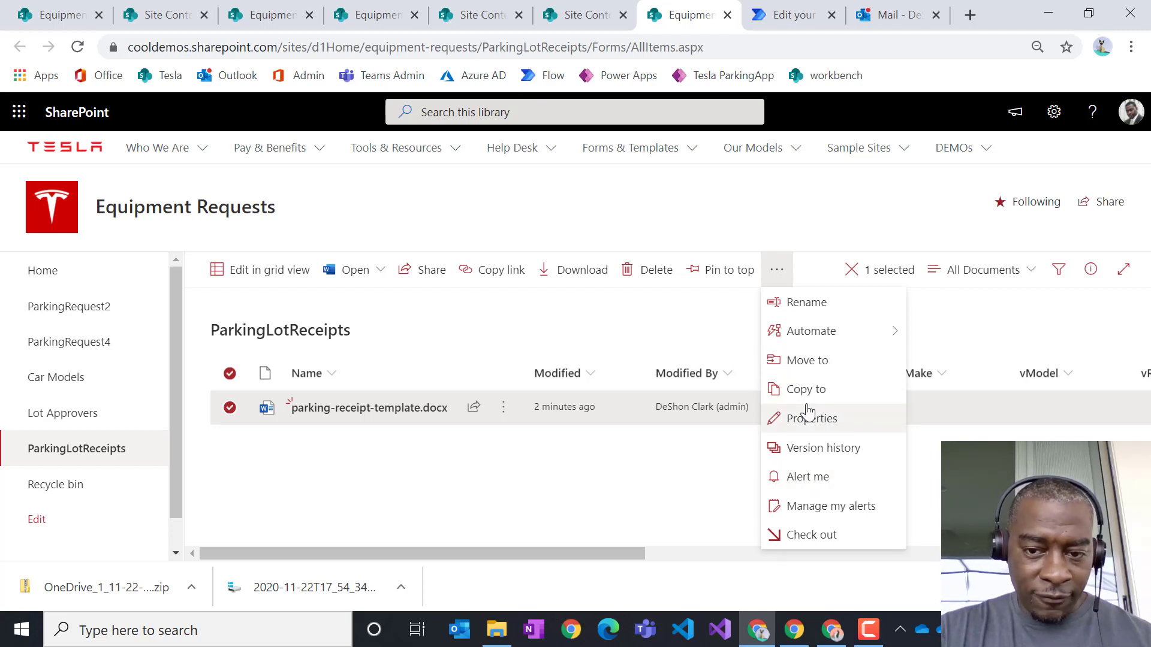
{"action": "left_click", "coordinate": [803, 360]}
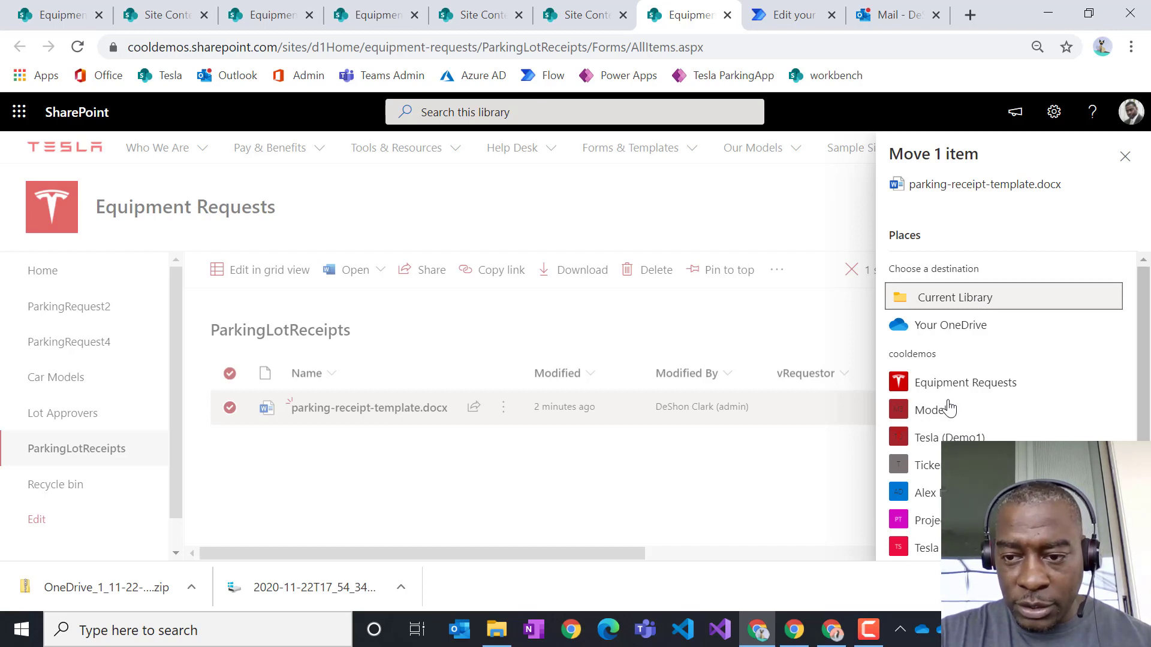
{"action": "left_click", "coordinate": [963, 385]}
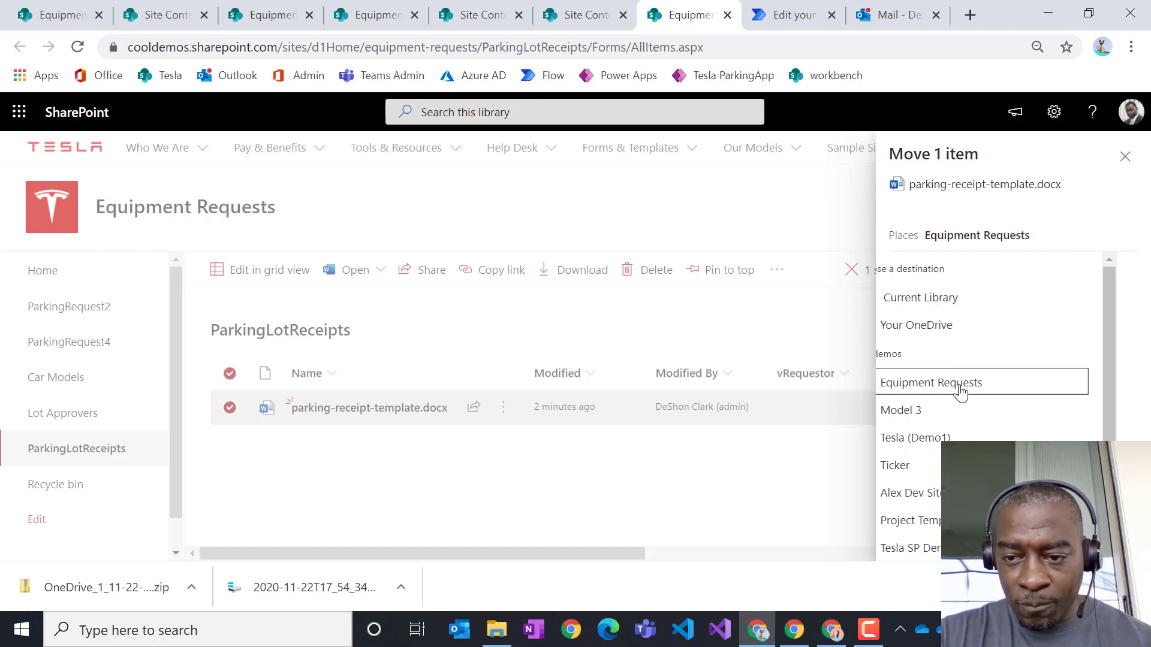
{"action": "left_click", "coordinate": [951, 294]}
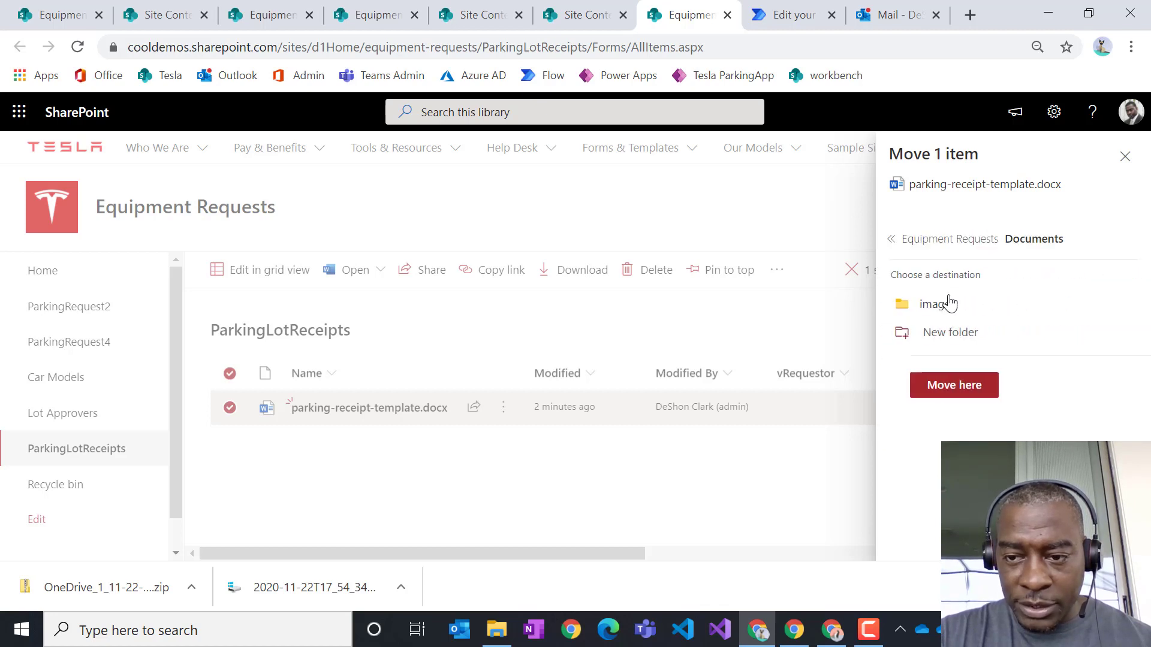
{"action": "left_click", "coordinate": [961, 389]}
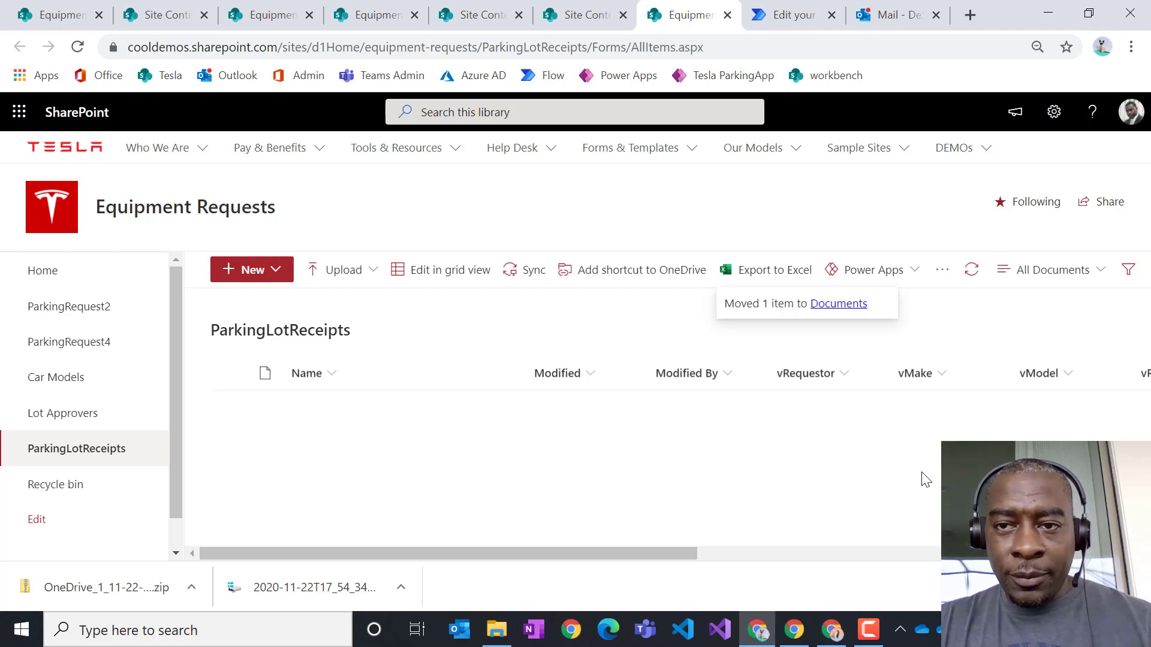
{"action": "left_click", "coordinate": [797, 18]}
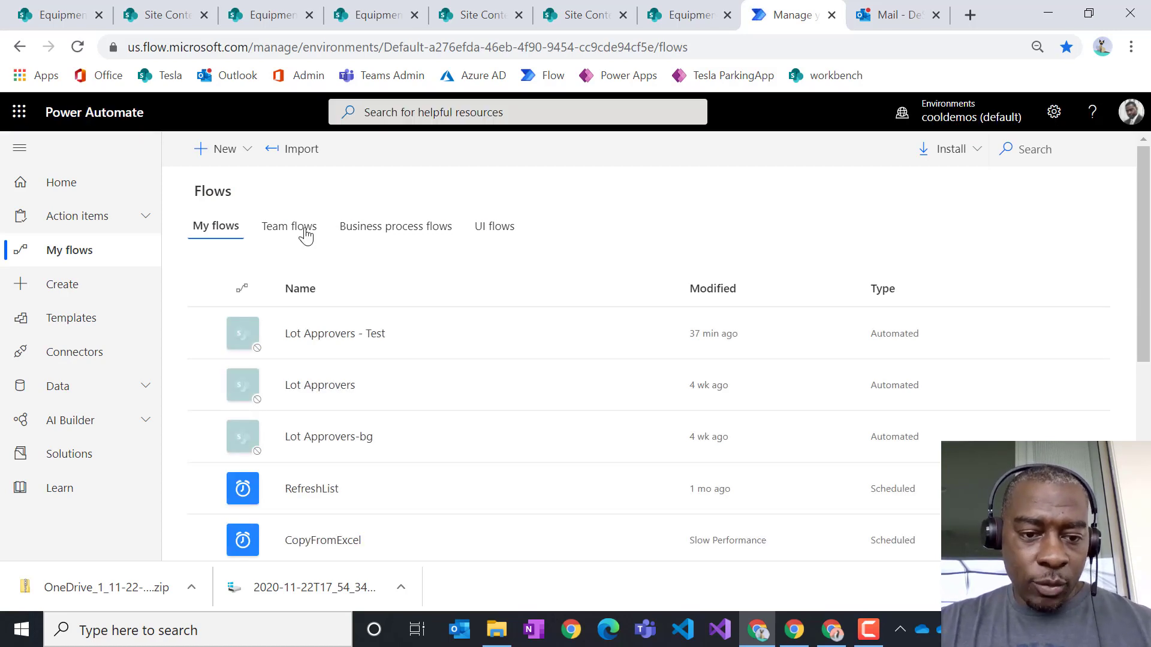
- Reload the flows list and open the Lot Approvers flow for editing
{"action": "left_click", "coordinate": [77, 47]}
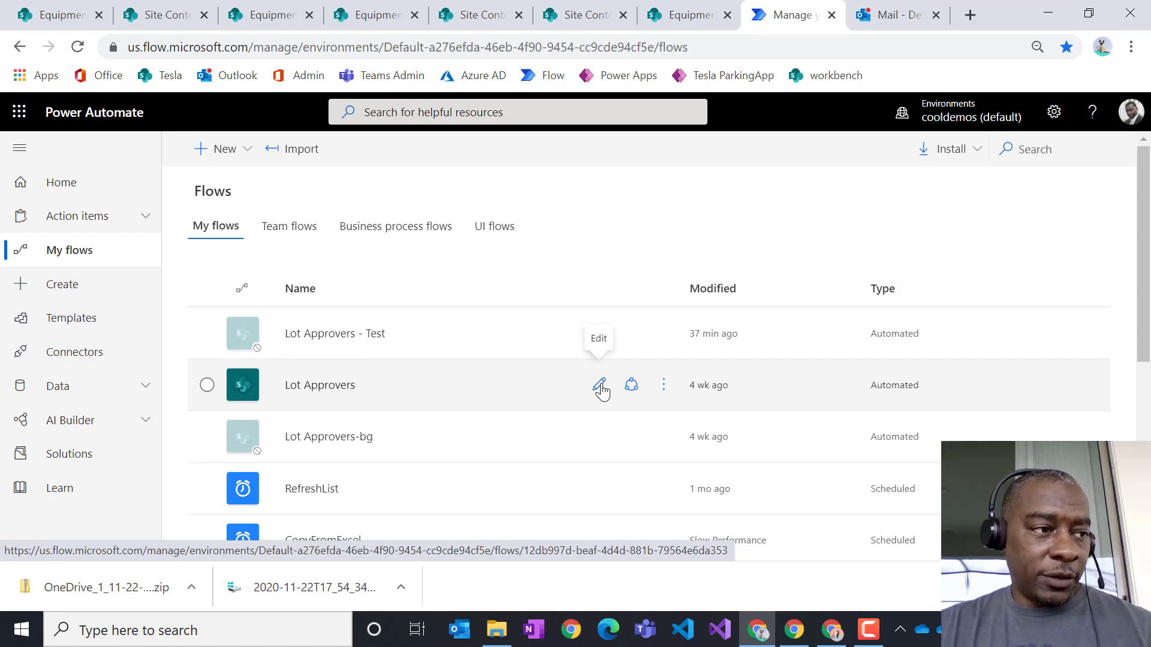
{"action": "left_click", "coordinate": [599, 386]}
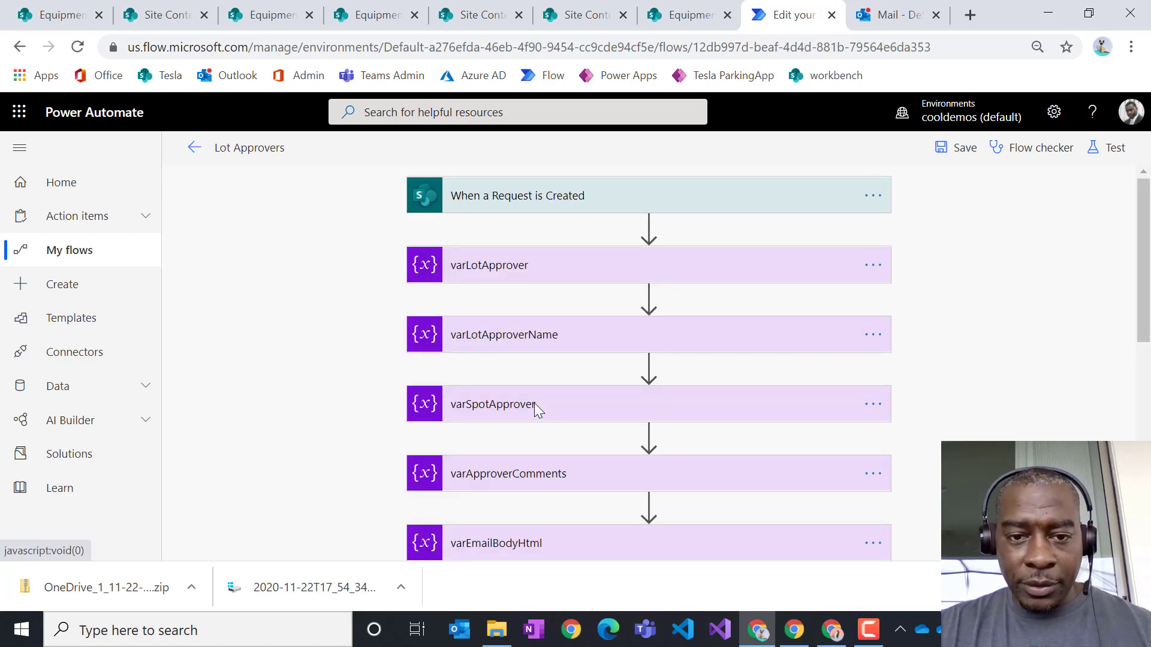
{"action": "scroll", "coordinate": [544, 219], "scroll_direction": "down", "scroll_amount": 8}
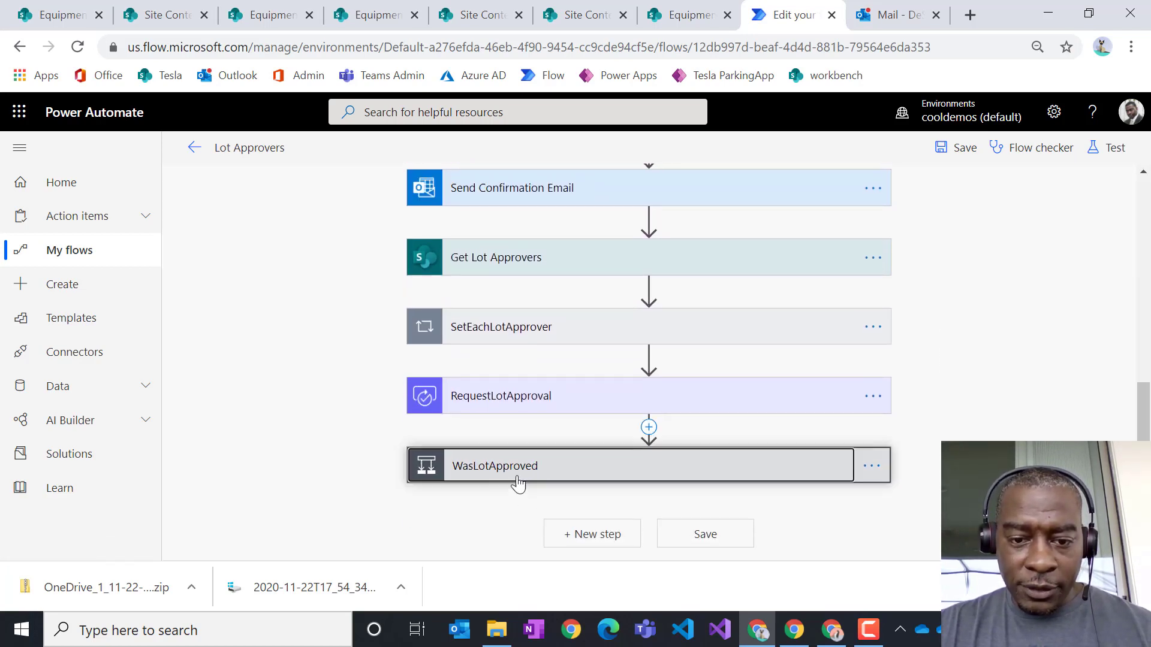
- Expand WasLotApproved, Request Special Spot Approval and WasSpotApproved to reveal the final emails
{"action": "left_click", "coordinate": [519, 476]}
{"action": "scroll", "coordinate": [508, 390], "scroll_direction": "down", "scroll_amount": 4}
{"action": "scroll", "coordinate": [508, 396], "scroll_direction": "down", "scroll_amount": 2}
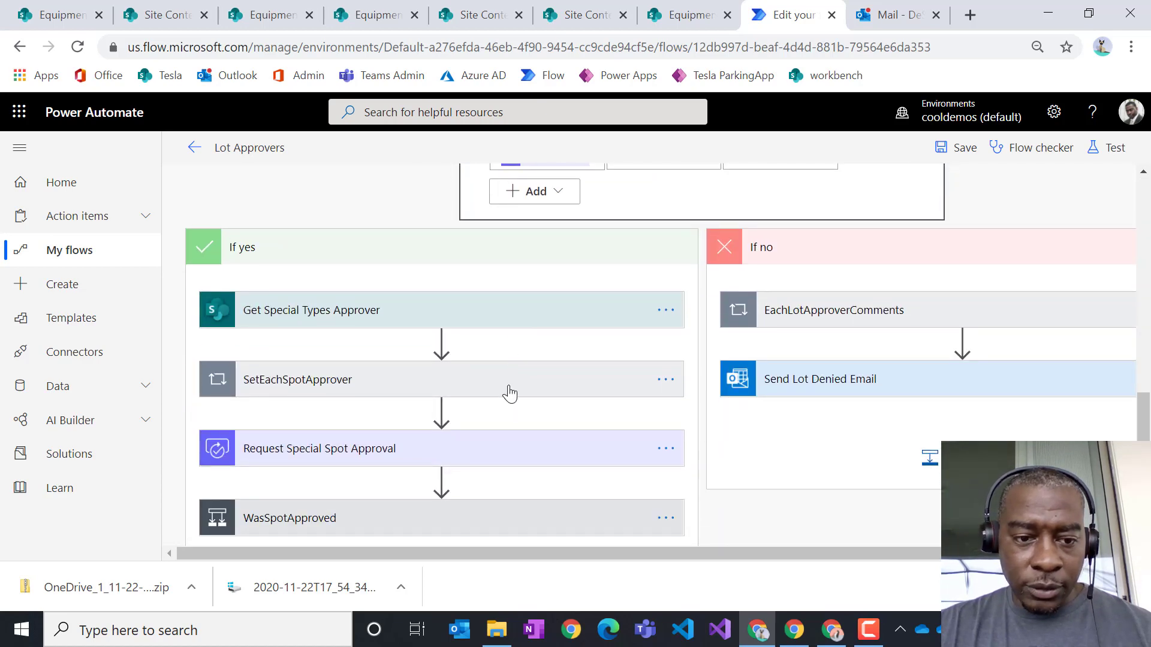
{"action": "scroll", "coordinate": [498, 387], "scroll_direction": "down", "scroll_amount": 2}
{"action": "left_click", "coordinate": [370, 368]}
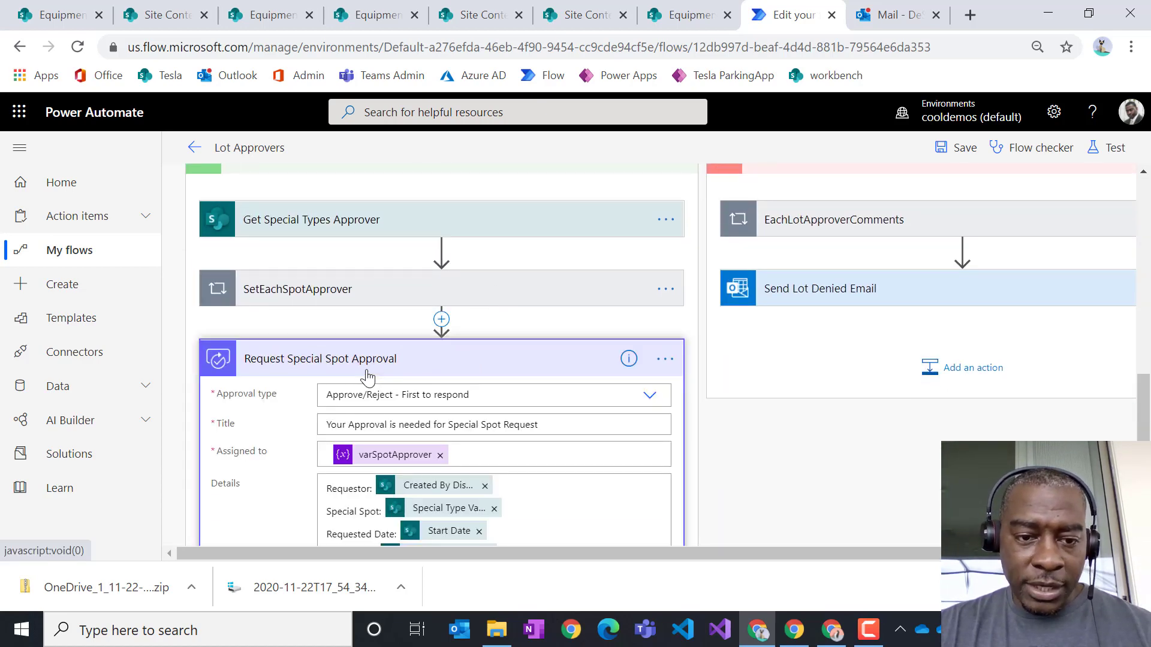
{"action": "scroll", "coordinate": [373, 371], "scroll_direction": "down", "scroll_amount": 3}
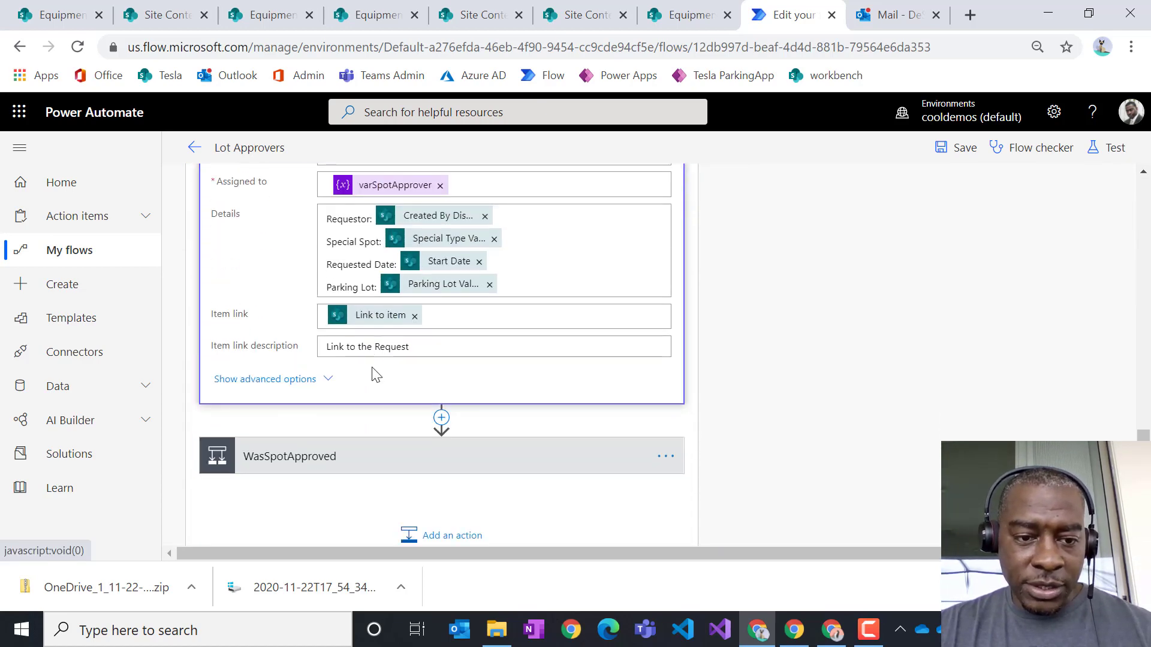
{"action": "left_click", "coordinate": [348, 457]}
{"action": "scroll", "coordinate": [359, 426], "scroll_direction": "down", "scroll_amount": 3}
{"action": "scroll", "coordinate": [364, 424], "scroll_direction": "down", "scroll_amount": 1}
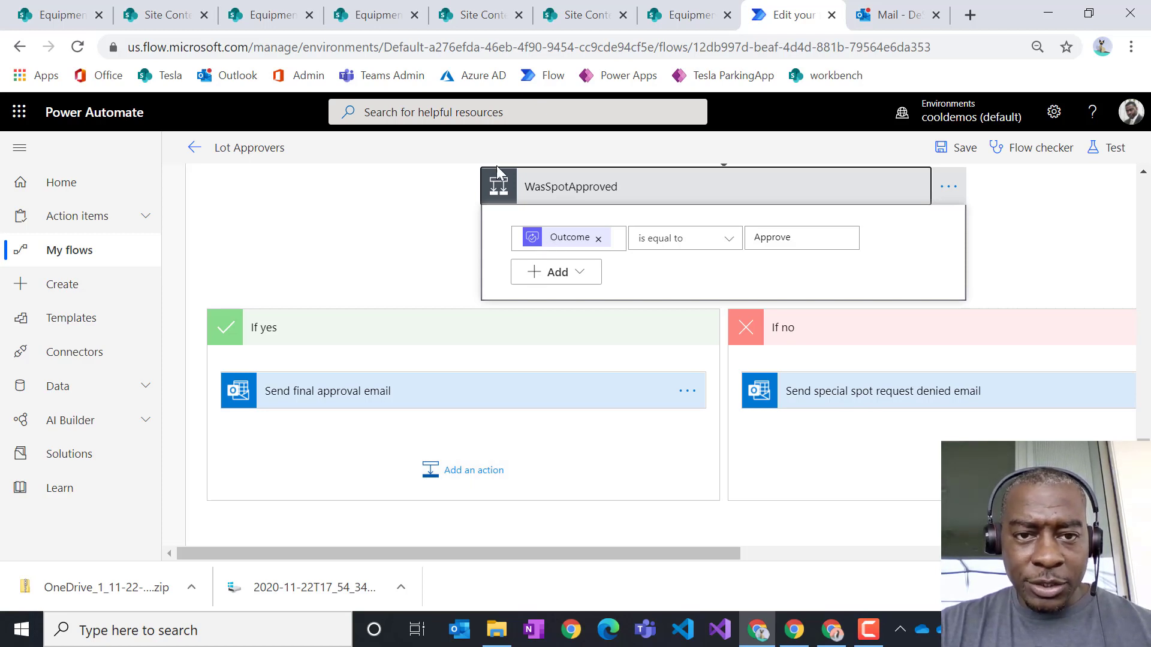
- Launch Whiteboard from the app launcher in a new tab and create a blank whiteboard
{"action": "right_click", "coordinate": [22, 113]}
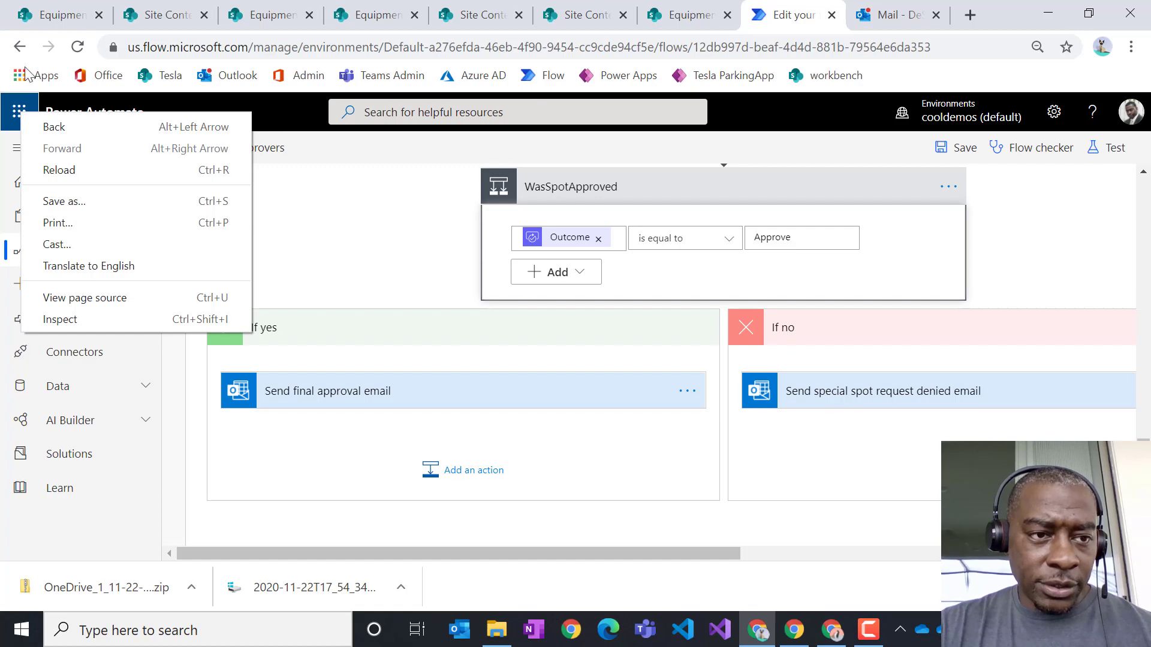
{"action": "left_click", "coordinate": [18, 114]}
{"action": "scroll", "coordinate": [158, 420], "scroll_direction": "down", "scroll_amount": 3}
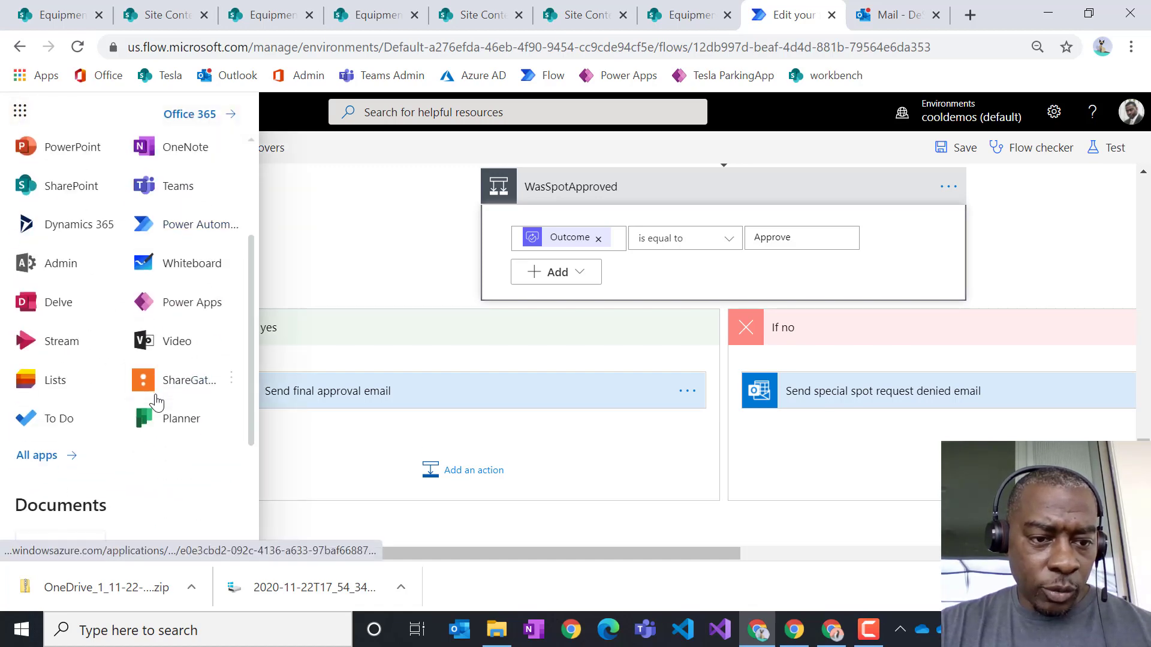
{"action": "left_click", "coordinate": [231, 263]}
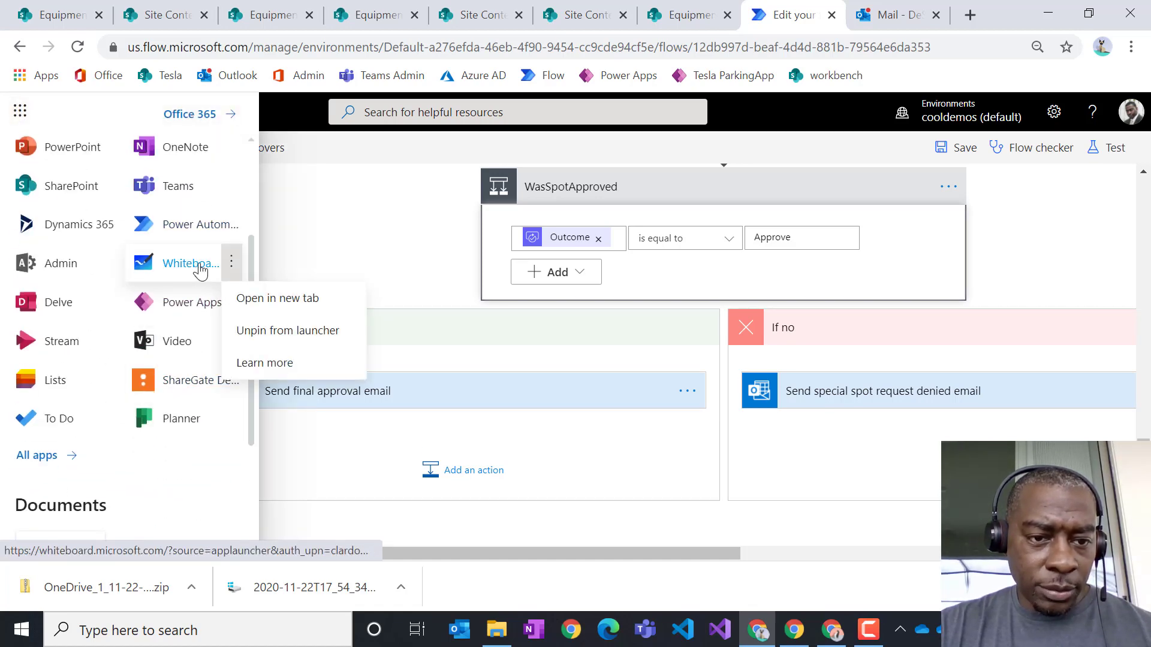
{"action": "left_click", "coordinate": [241, 303]}
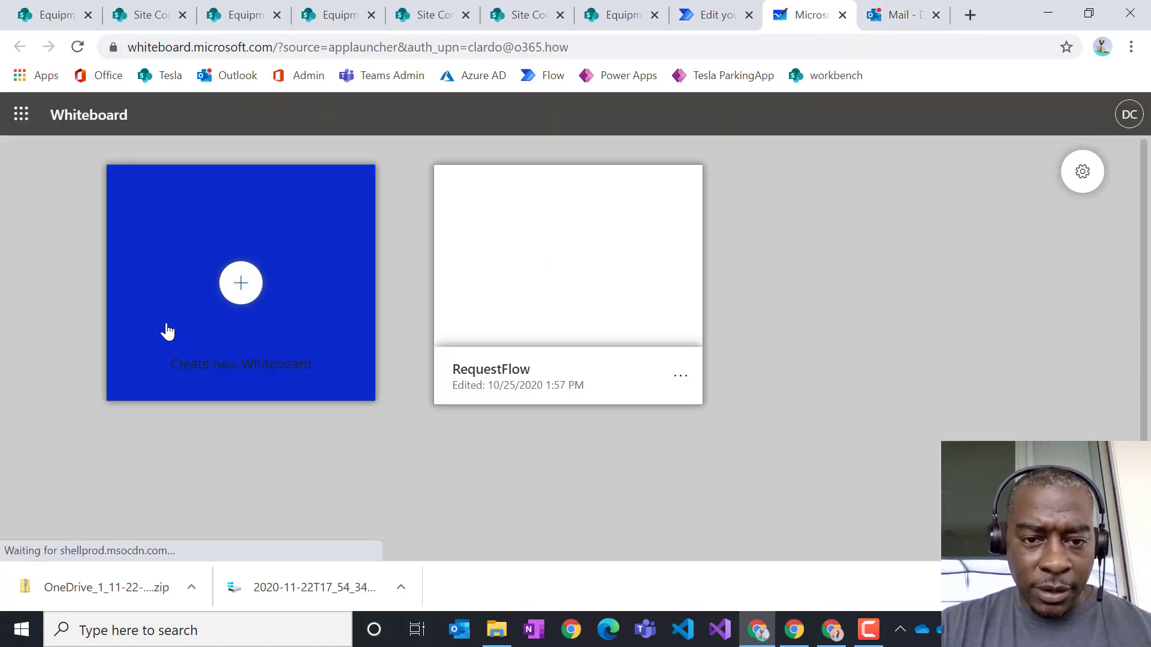
{"action": "left_click", "coordinate": [238, 309]}
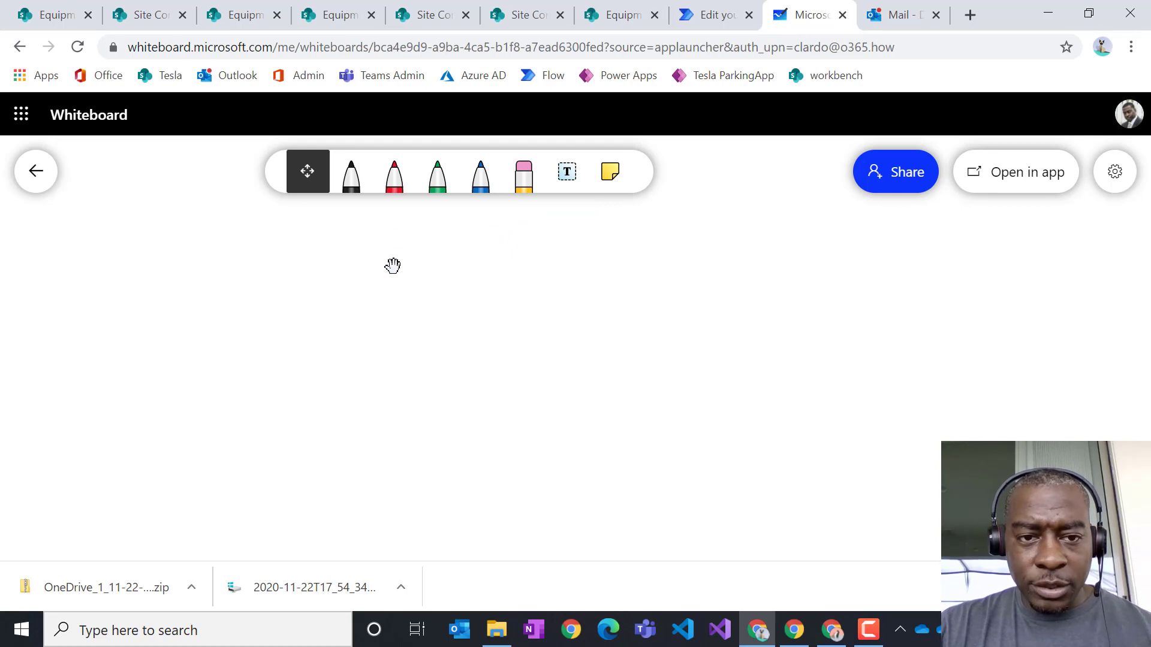
- Draw a black box, then a green connector and a green box beside it
{"action": "left_click", "coordinate": [352, 189]}
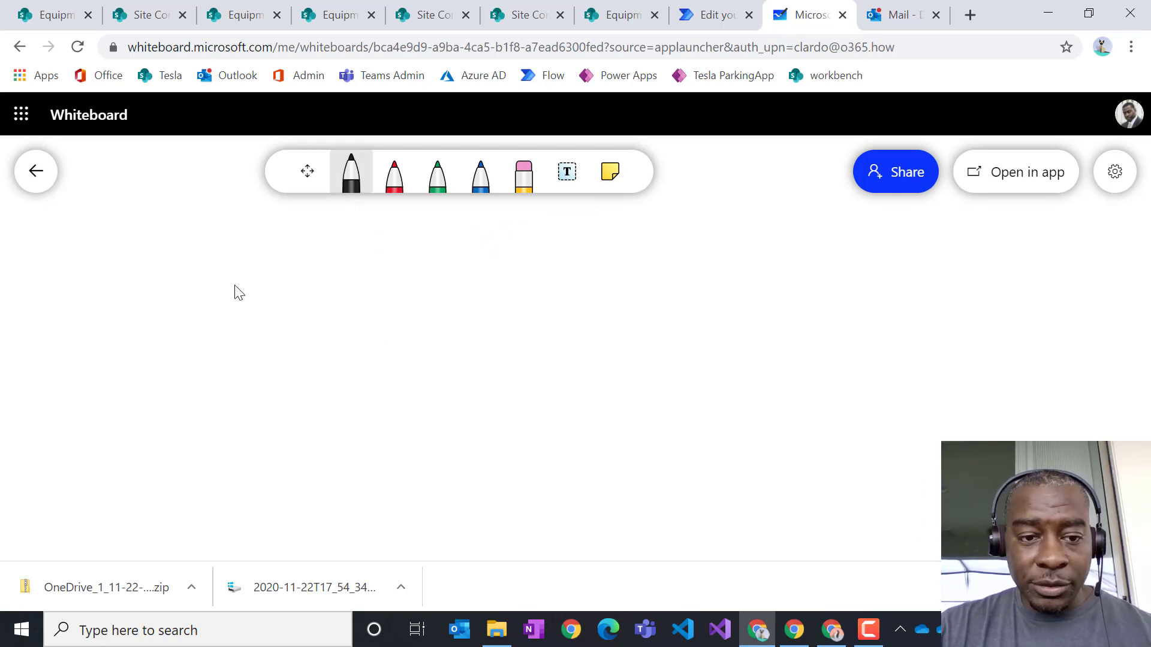
{"action": "mouse_move", "coordinate": [233, 282]}
{"action": "left_mouse_down"}
{"action": "mouse_move", "coordinate": [236, 384]}
{"action": "mouse_move", "coordinate": [357, 391]}
{"action": "mouse_move", "coordinate": [360, 312]}
{"action": "mouse_move", "coordinate": [255, 266]}
{"action": "mouse_move", "coordinate": [229, 276]}
{"action": "left_mouse_up"}
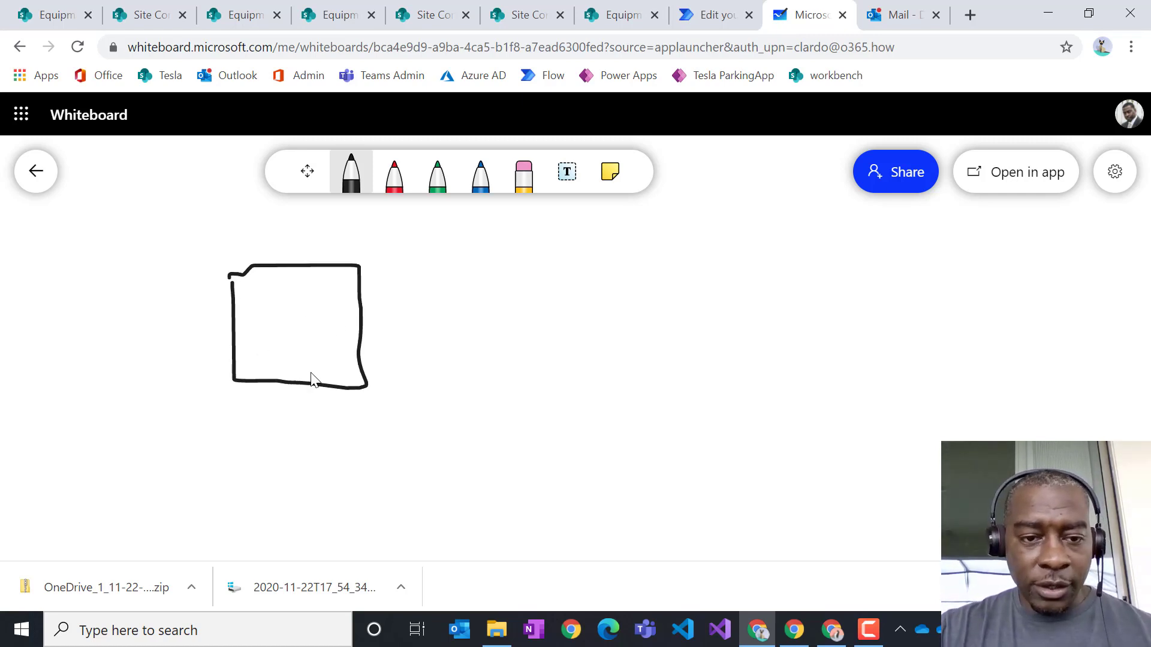
{"action": "left_click", "coordinate": [437, 180]}
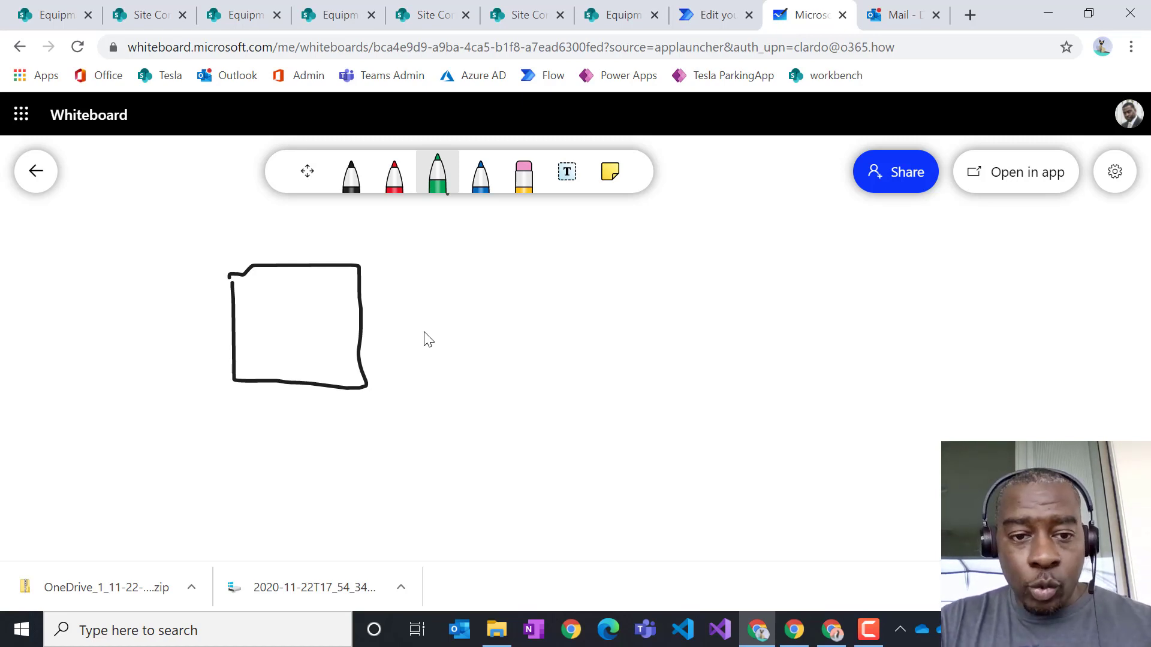
{"action": "mouse_move", "coordinate": [378, 339]}
{"action": "left_mouse_down"}
{"action": "mouse_move", "coordinate": [452, 354]}
{"action": "mouse_move", "coordinate": [529, 429]}
{"action": "left_mouse_up"}
{"action": "mouse_move", "coordinate": [533, 363]}
{"action": "left_mouse_down"}
{"action": "mouse_move", "coordinate": [547, 446]}
{"action": "mouse_move", "coordinate": [576, 492]}
{"action": "mouse_move", "coordinate": [668, 492]}
{"action": "mouse_move", "coordinate": [645, 346]}
{"action": "mouse_move", "coordinate": [546, 354]}
{"action": "left_mouse_up"}
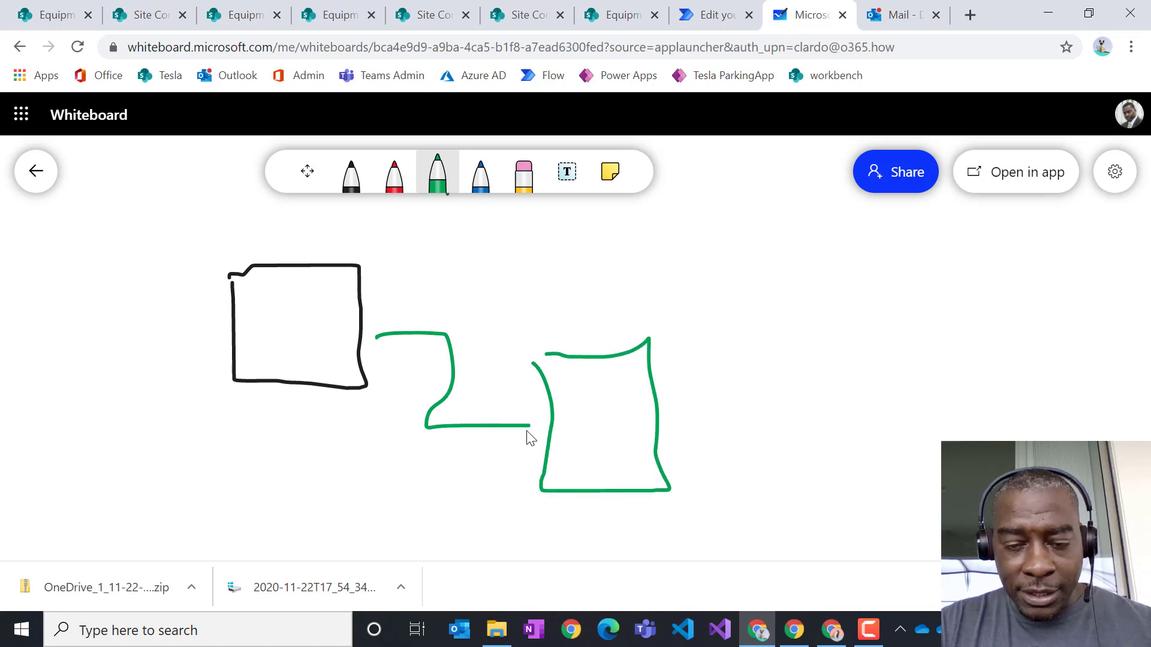
- Draw a blue arrow from the green box to a lined blue document shape
{"action": "left_click", "coordinate": [480, 175]}
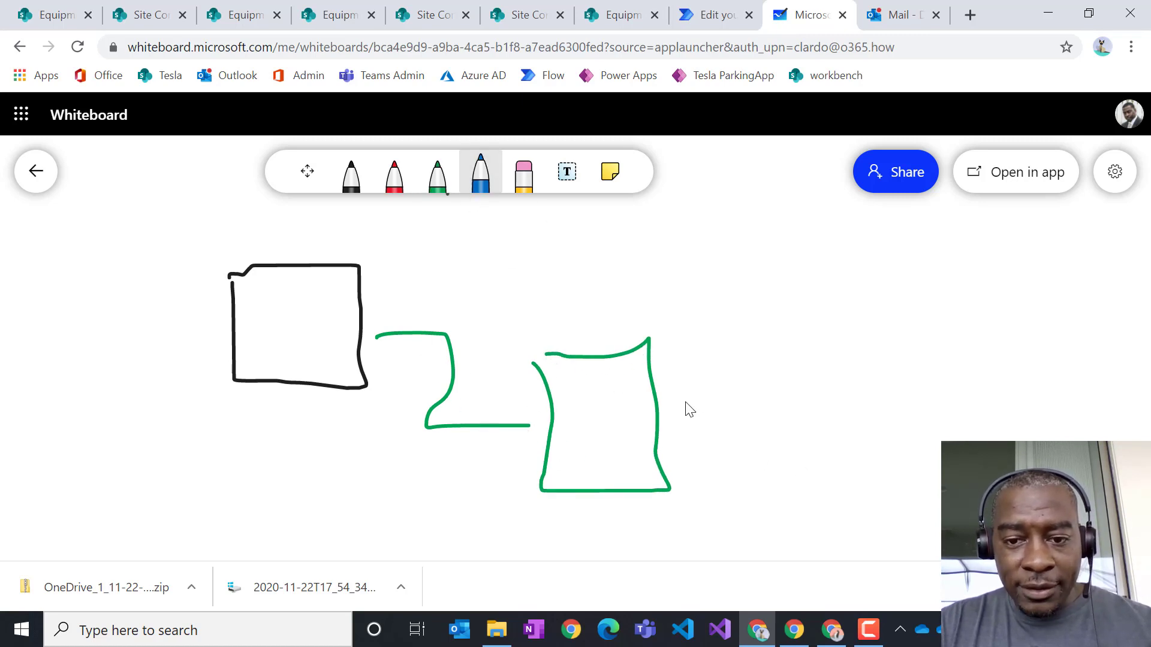
{"action": "mouse_move", "coordinate": [673, 401]}
{"action": "left_mouse_down"}
{"action": "mouse_move", "coordinate": [751, 408]}
{"action": "mouse_move", "coordinate": [754, 422]}
{"action": "left_mouse_up"}
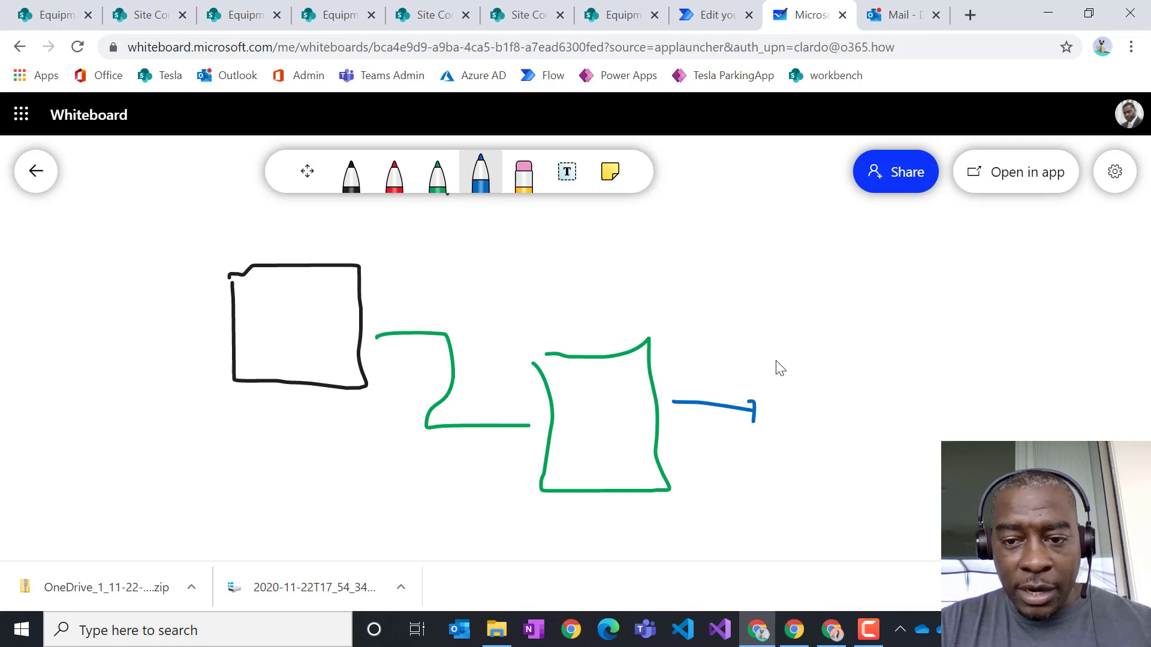
{"action": "mouse_move", "coordinate": [766, 345]}
{"action": "left_mouse_down"}
{"action": "mouse_move", "coordinate": [787, 488]}
{"action": "mouse_move", "coordinate": [868, 480]}
{"action": "mouse_move", "coordinate": [845, 354]}
{"action": "mouse_move", "coordinate": [776, 346]}
{"action": "mouse_move", "coordinate": [814, 376]}
{"action": "mouse_move", "coordinate": [817, 466]}
{"action": "mouse_move", "coordinate": [844, 485]}
{"action": "left_mouse_up"}
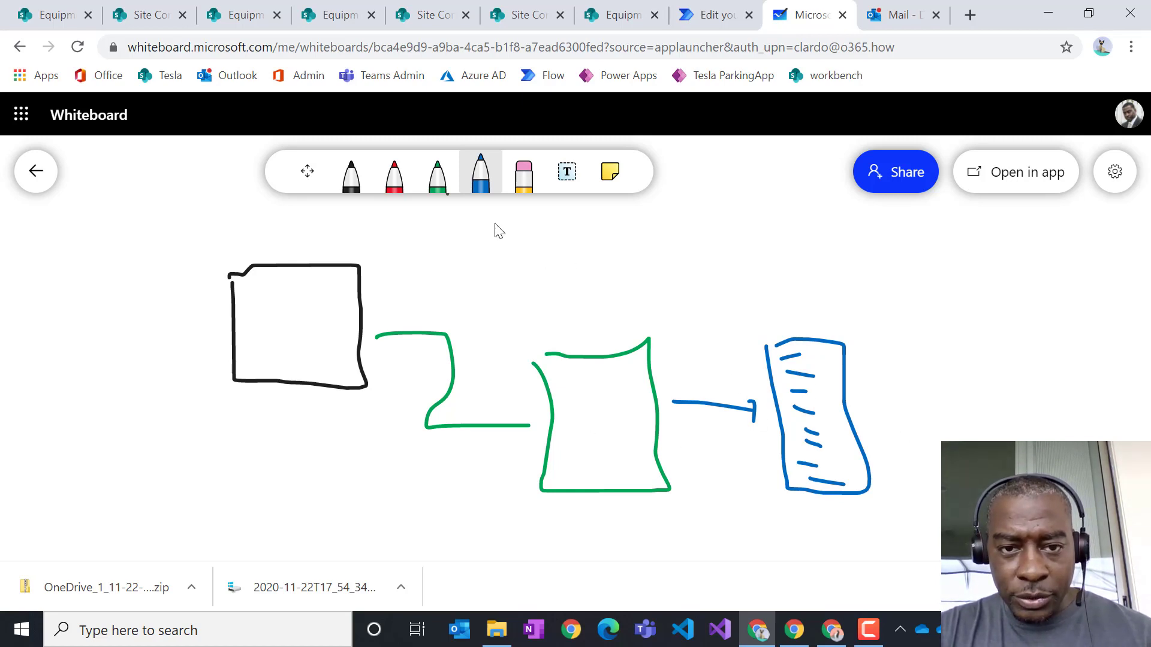
{"action": "left_click", "coordinate": [400, 188]}
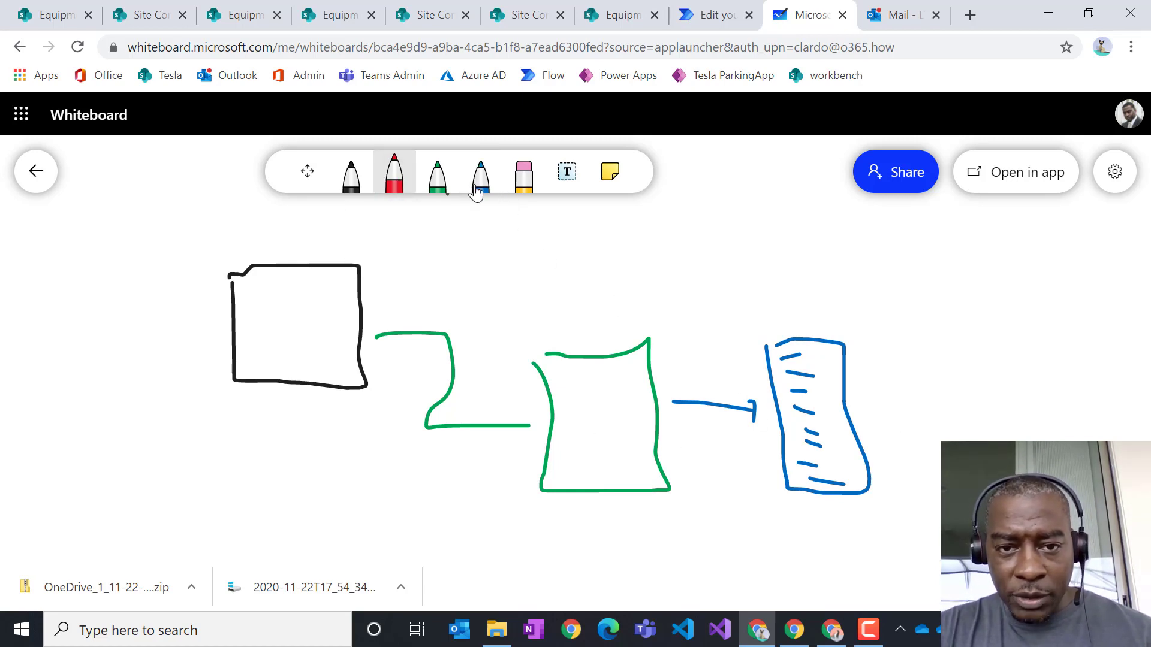
- Draw a red arrow from the blue document to a tall red box
{"action": "left_click", "coordinate": [478, 188]}
{"action": "left_click", "coordinate": [404, 189]}
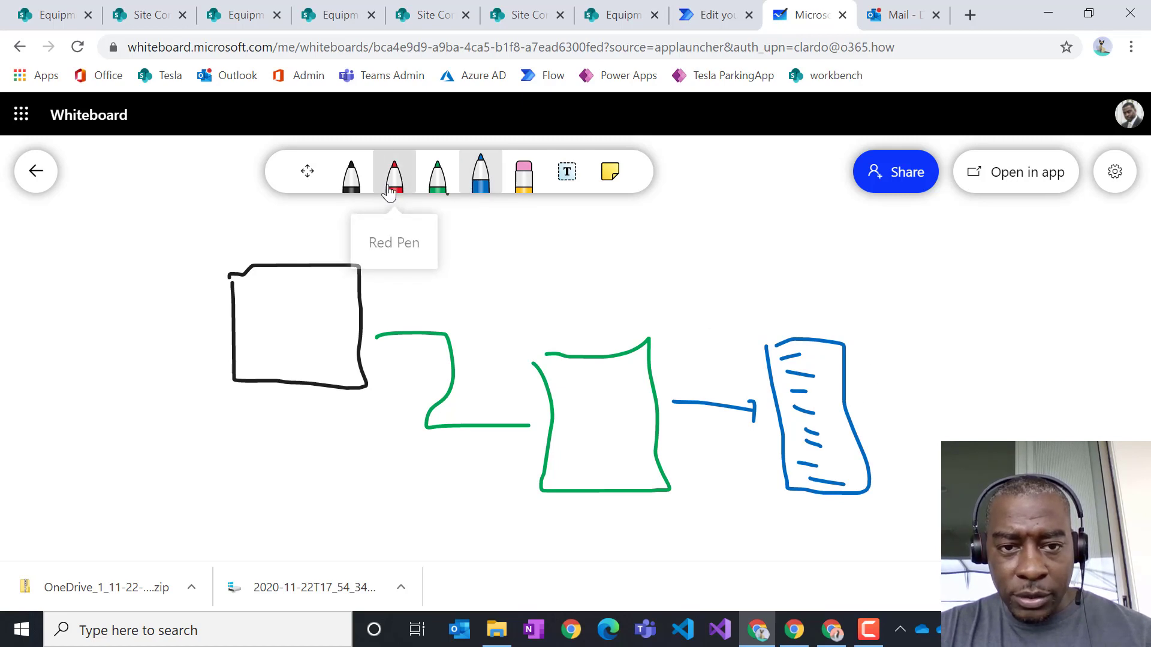
{"action": "left_click_drag", "start_coordinate": [870, 409], "coordinate": [950, 415]}
{"action": "mouse_move", "coordinate": [931, 394]}
{"action": "left_mouse_down"}
{"action": "mouse_move", "coordinate": [954, 407]}
{"action": "mouse_move", "coordinate": [950, 439]}
{"action": "left_mouse_up"}
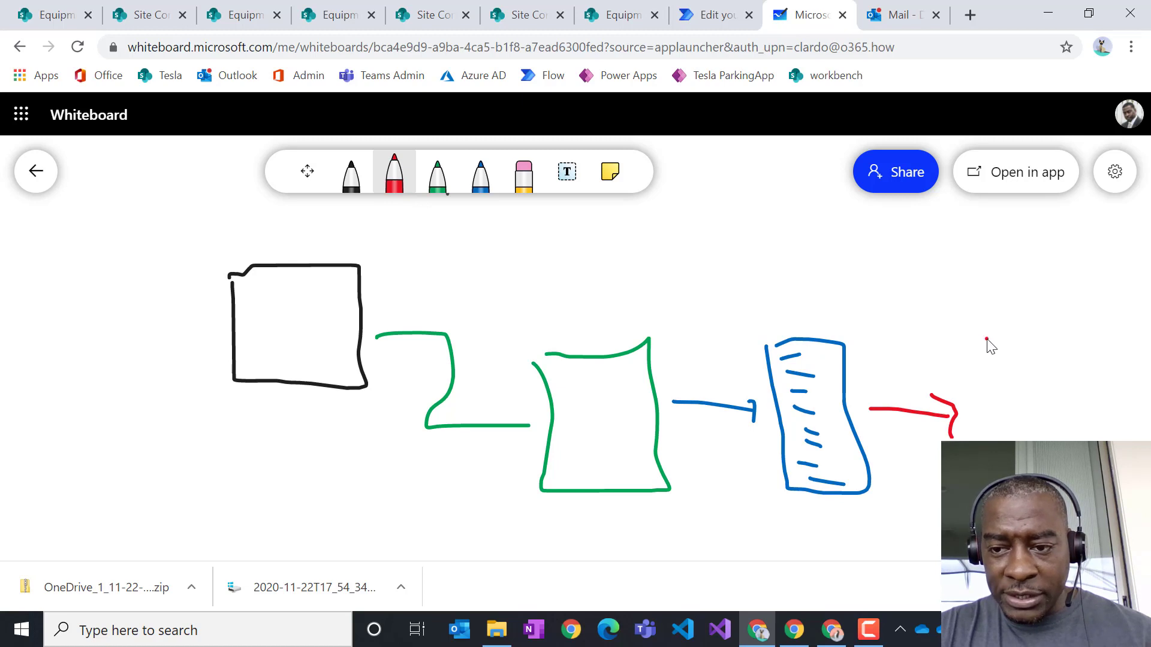
{"action": "left_click_drag", "start_coordinate": [988, 339], "coordinate": [978, 443]}
{"action": "mouse_move", "coordinate": [1059, 440]}
{"action": "left_mouse_down"}
{"action": "mouse_move", "coordinate": [1037, 352]}
{"action": "mouse_move", "coordinate": [954, 332]}
{"action": "left_mouse_up"}
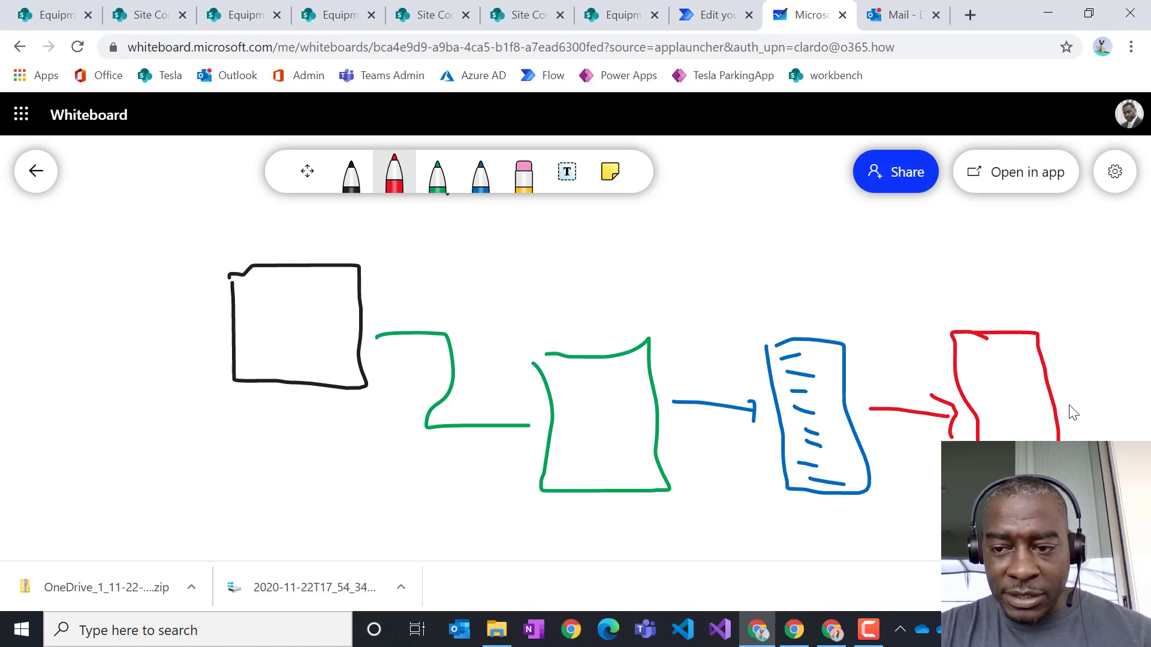
- Add a red arrow to a small red box and a red loop from green to blue box
{"action": "mouse_move", "coordinate": [1067, 405]}
{"action": "left_mouse_down"}
{"action": "mouse_move", "coordinate": [1115, 402]}
{"action": "mouse_move", "coordinate": [1109, 414]}
{"action": "mouse_move", "coordinate": [1144, 388]}
{"action": "mouse_move", "coordinate": [1116, 383]}
{"action": "mouse_move", "coordinate": [1120, 405]}
{"action": "mouse_move", "coordinate": [1139, 418]}
{"action": "left_mouse_up"}
{"action": "left_click", "coordinate": [1129, 400]}
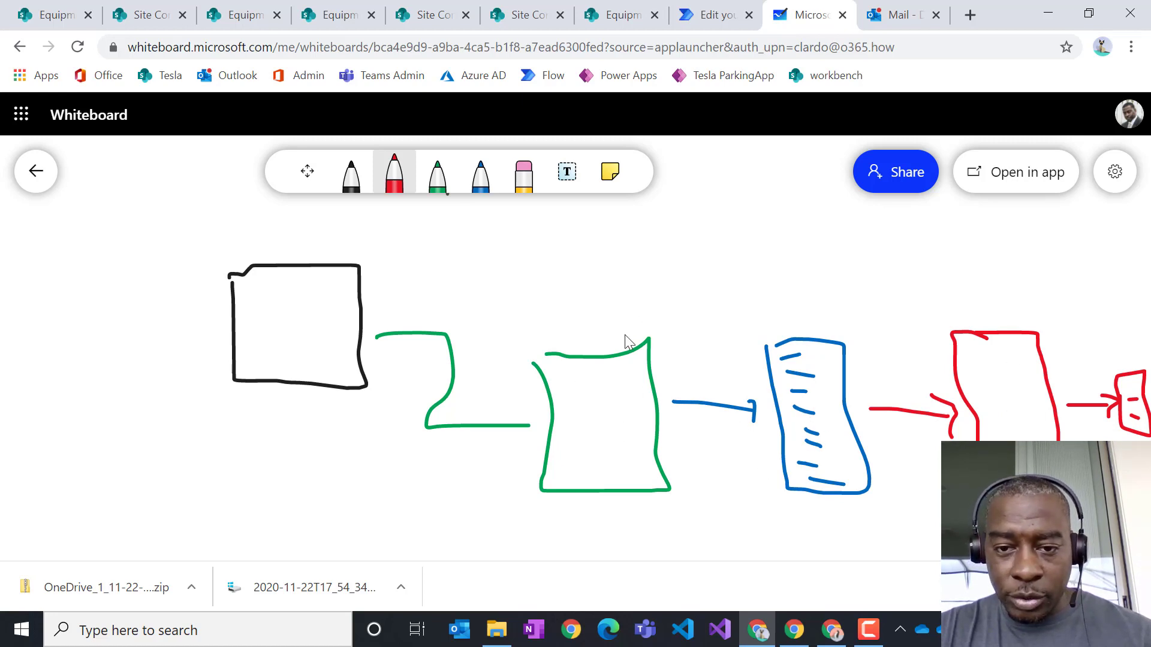
{"action": "mouse_move", "coordinate": [622, 333]}
{"action": "left_mouse_down"}
{"action": "mouse_move", "coordinate": [742, 308]}
{"action": "mouse_move", "coordinate": [776, 355]}
{"action": "left_mouse_up"}
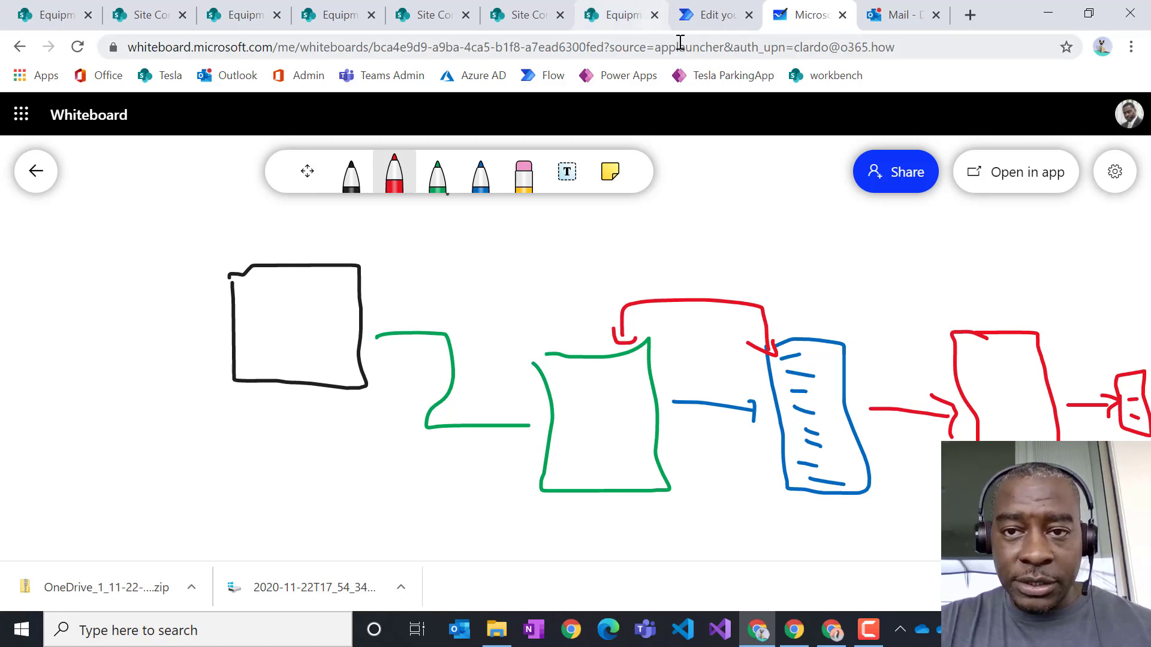
- Return to the flow editor and add a new action after Send final approval email
{"action": "left_click", "coordinate": [702, 18]}
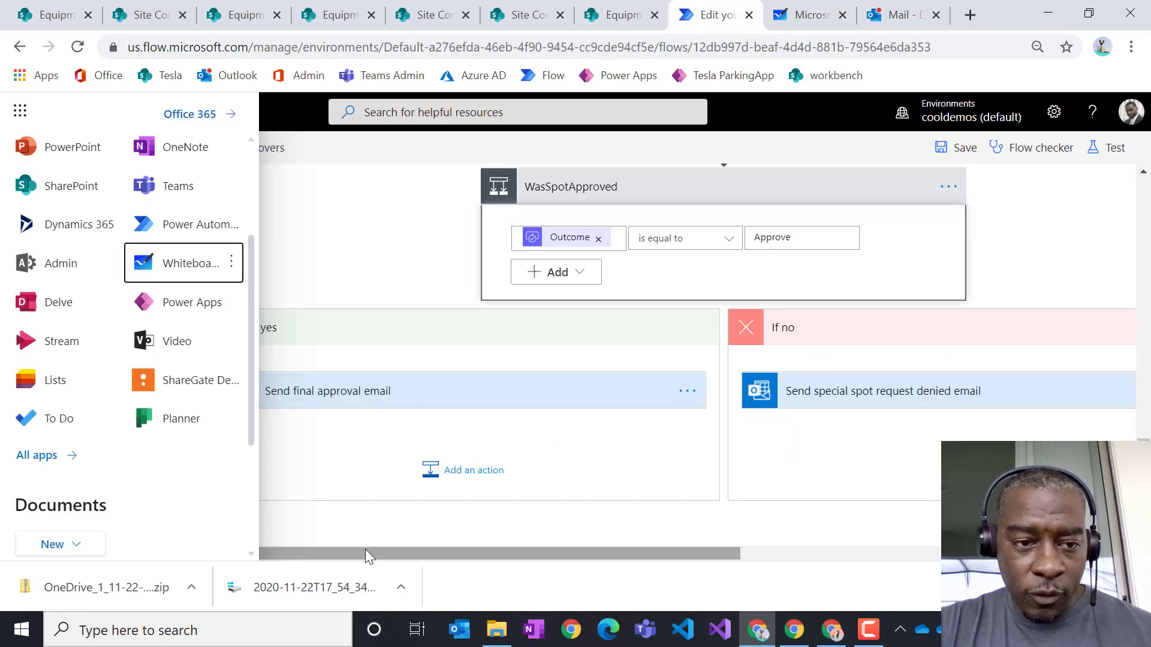
{"action": "left_click", "coordinate": [329, 260]}
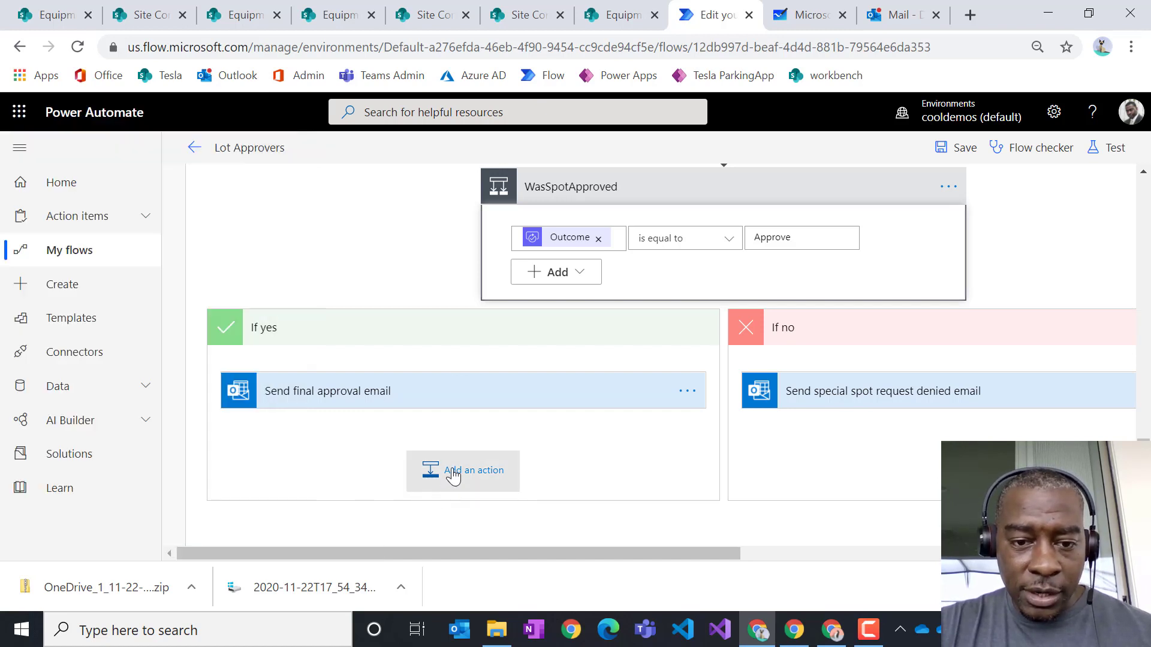
{"action": "left_click", "coordinate": [483, 483]}
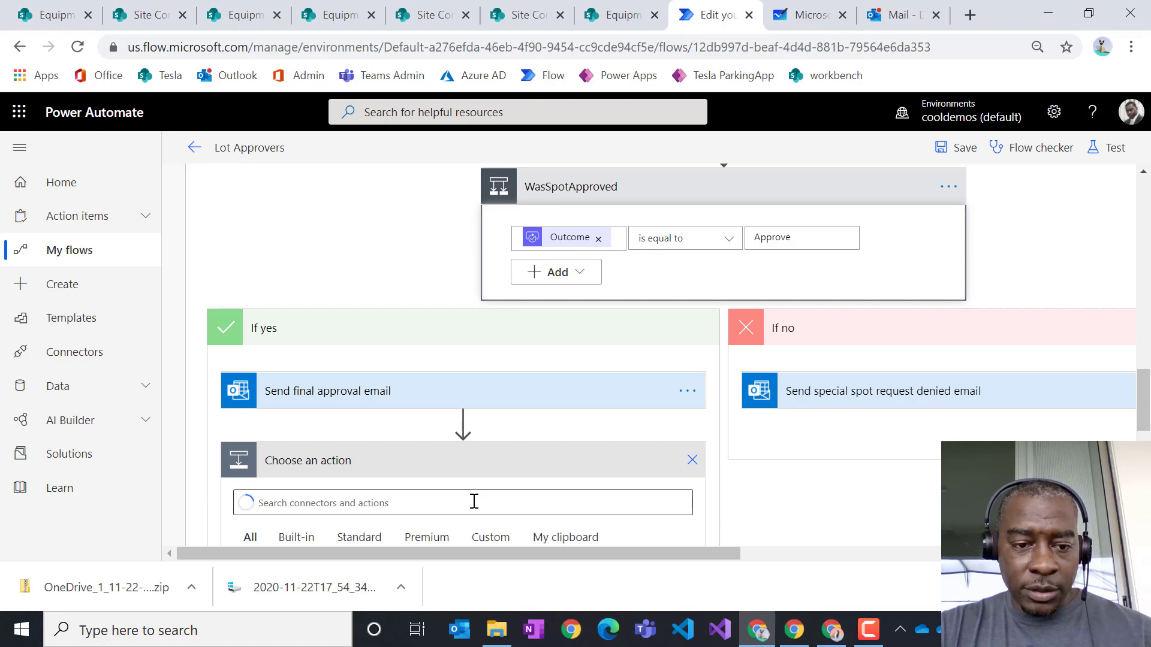
- Search 'get file content' and add SharePoint's Get file content action
{"action": "type", "text": "get"}
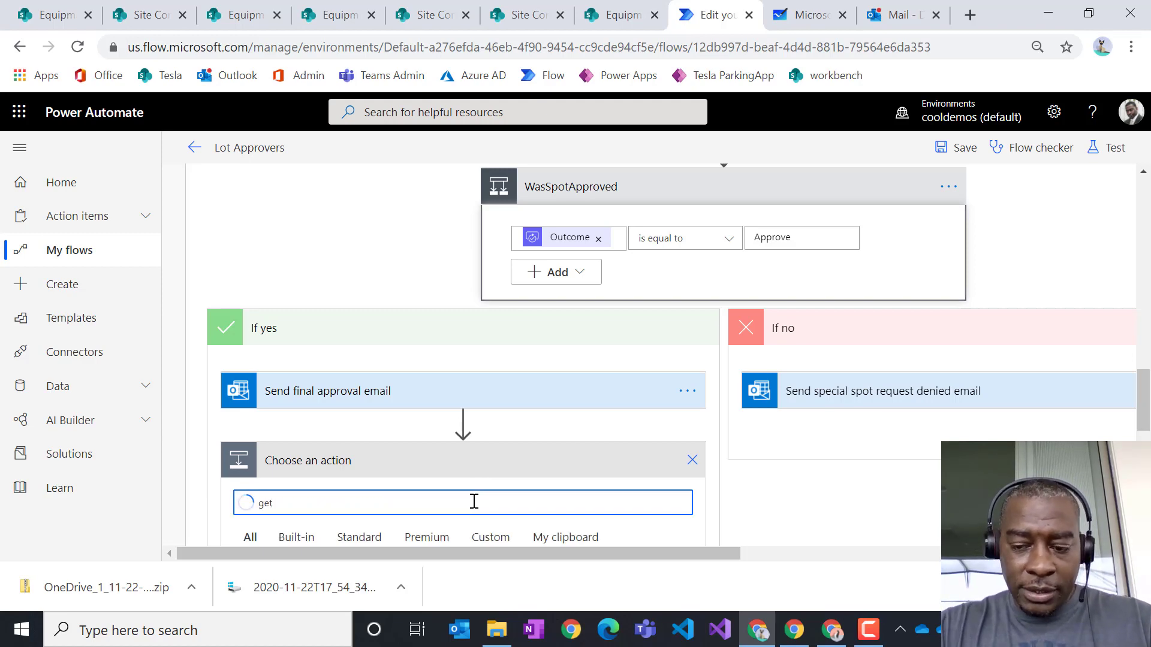
{"action": "scroll", "coordinate": [590, 423], "scroll_direction": "down", "scroll_amount": 4}
{"action": "key", "text": "BackSpace"}
{"action": "key", "text": "BackSpace"}
{"action": "key", "text": "BackSpace"}
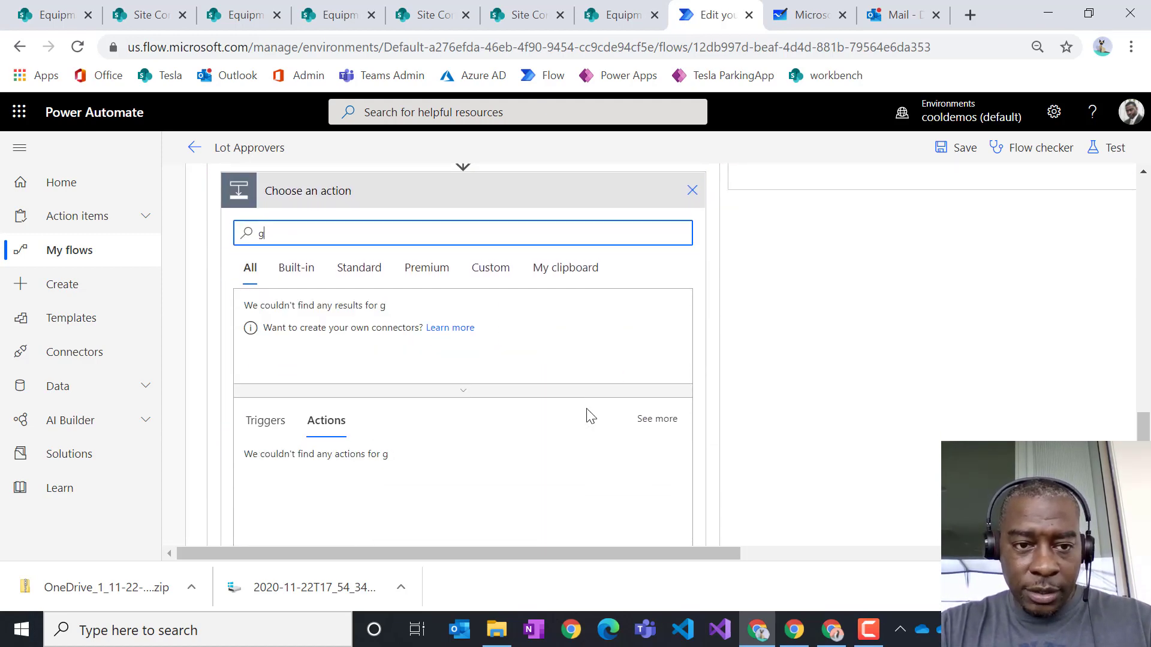
{"action": "type", "text": "get"}
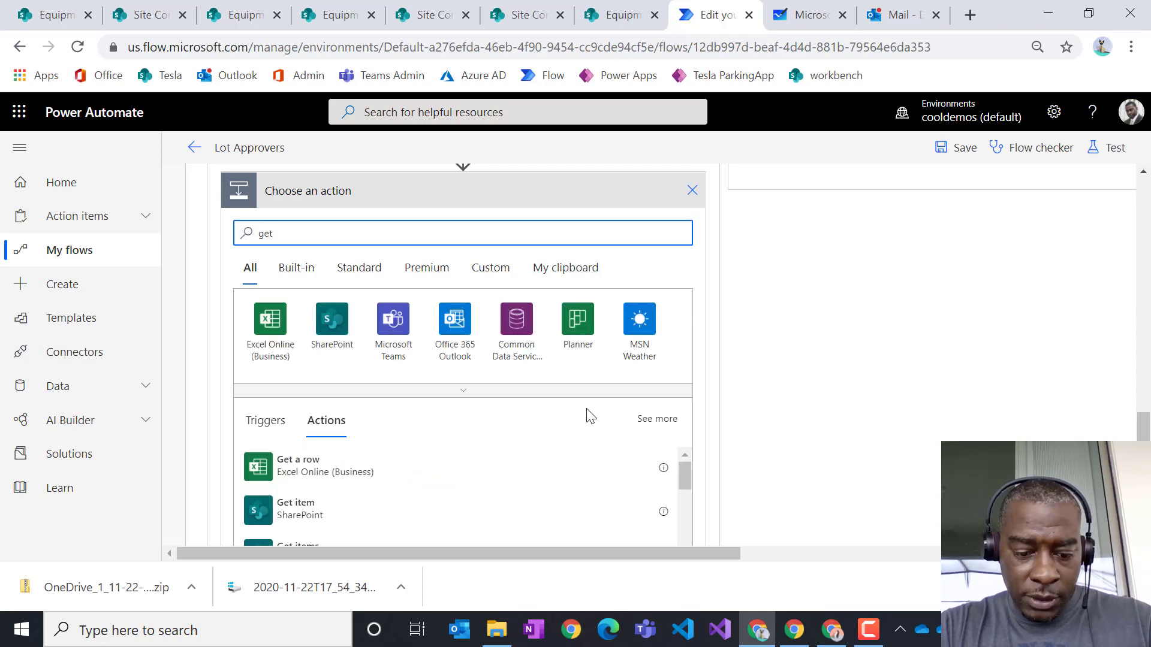
{"action": "type", "text": " conte"}
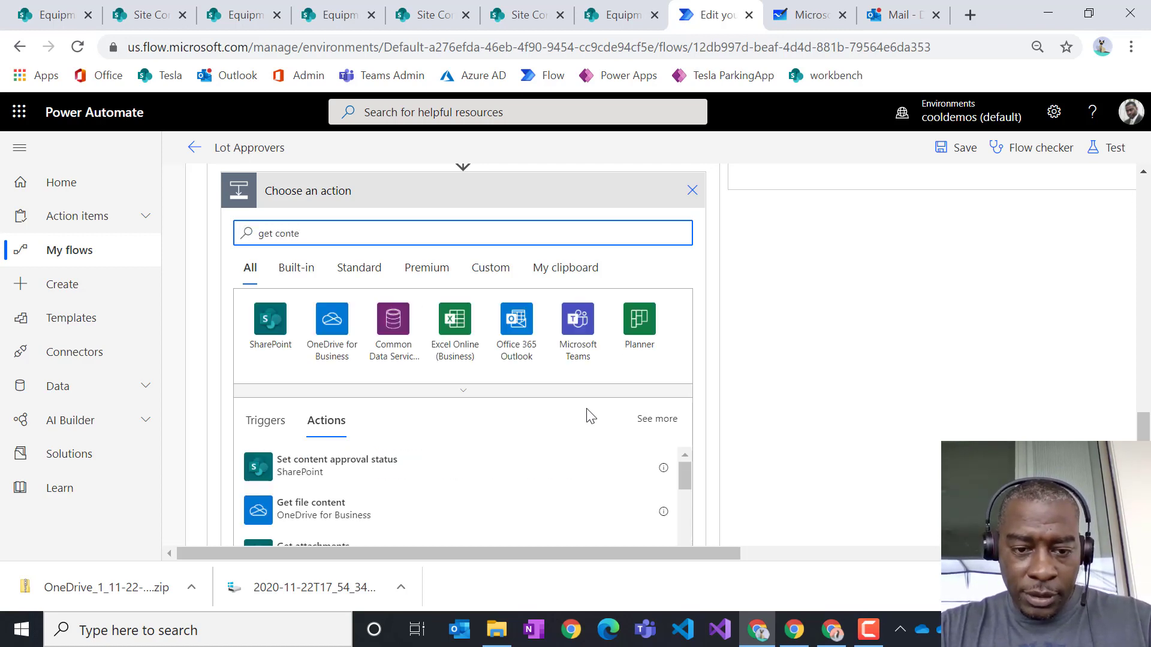
{"action": "key", "text": "BackSpace"}
{"action": "key", "text": "BackSpace"}
{"action": "key", "text": "BackSpace"}
{"action": "key", "text": "BackSpace"}
{"action": "key", "text": "BackSpace"}
{"action": "type", "text": "file"}
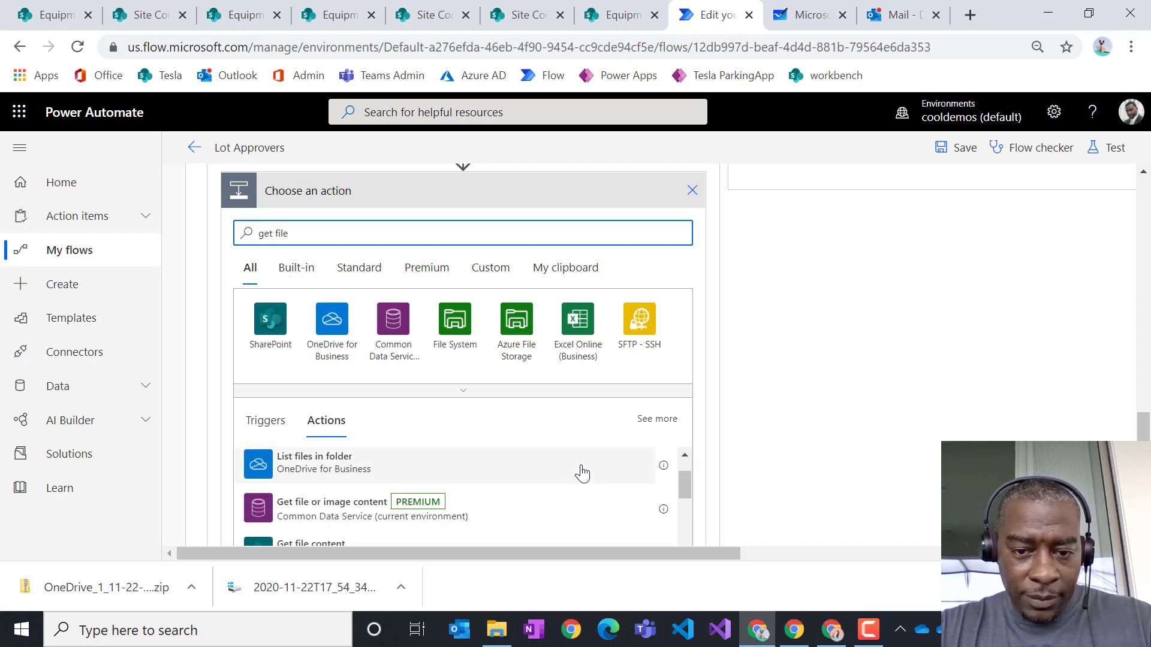
{"action": "scroll", "coordinate": [928, 444], "scroll_direction": "down", "scroll_amount": 3}
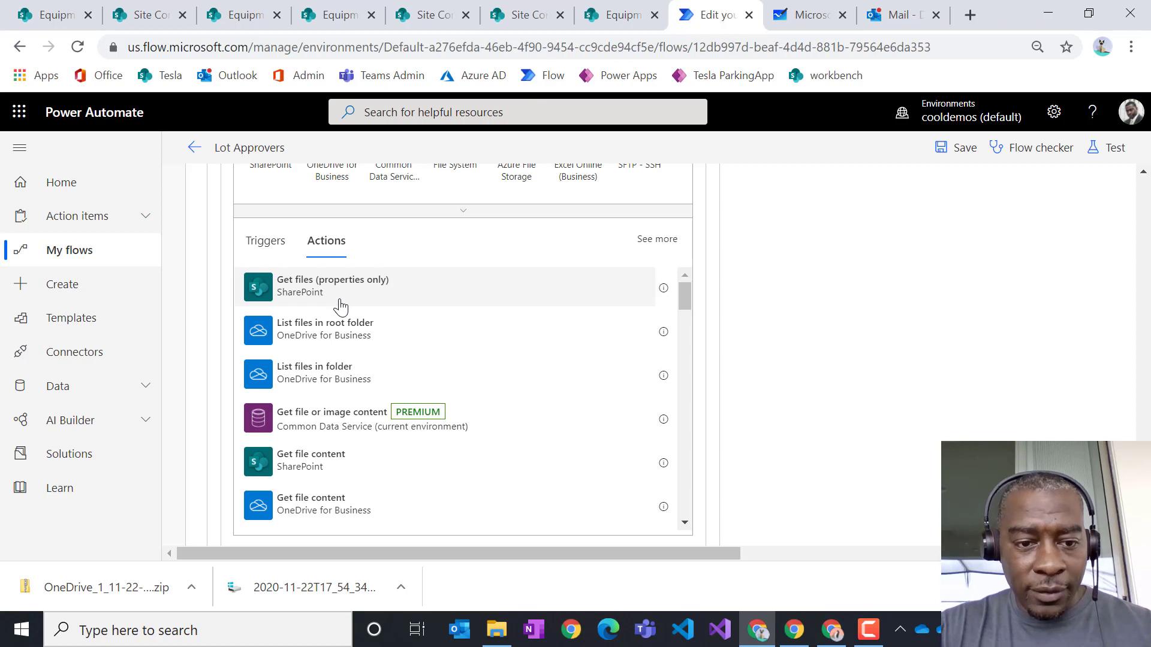
{"action": "left_click", "coordinate": [303, 466]}
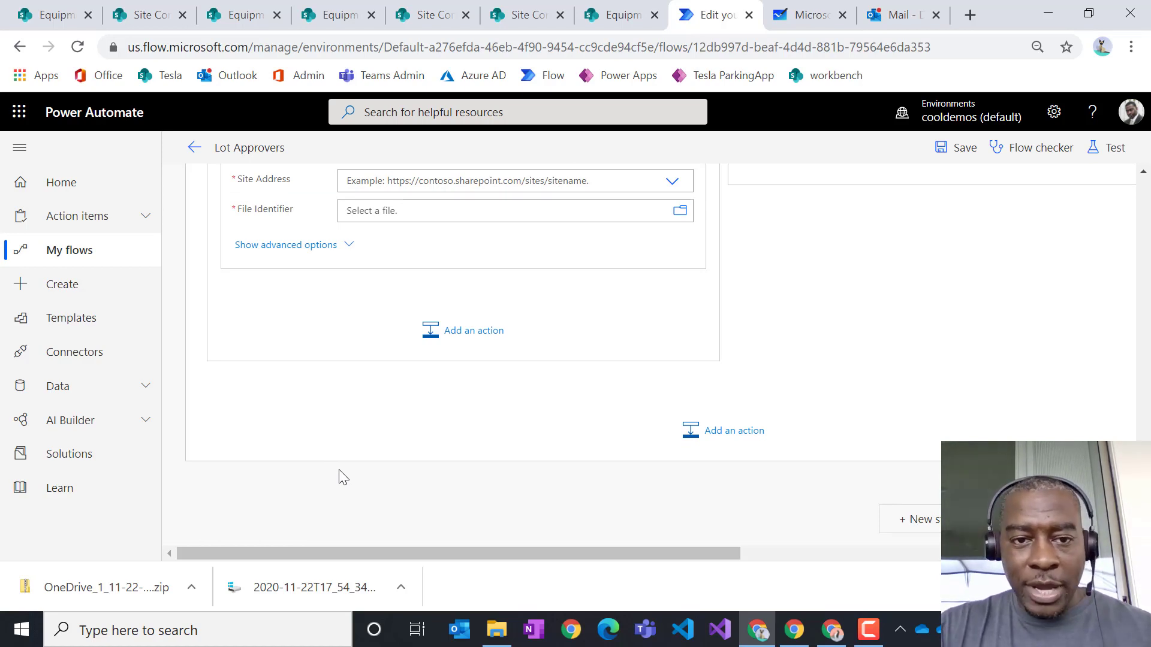
- Set Site Address to Equipment Requests and the file to /Shared Documents/parking-receipt-template.docx
{"action": "scroll", "coordinate": [702, 333], "scroll_direction": "up", "scroll_amount": 2}
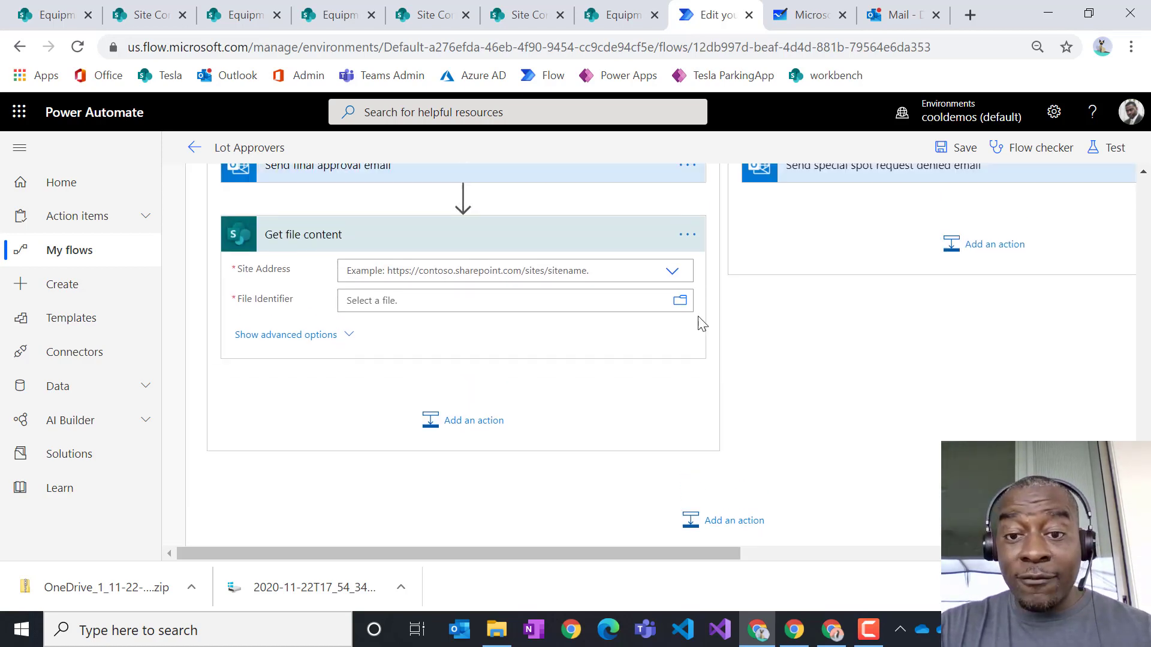
{"action": "left_click", "coordinate": [672, 271]}
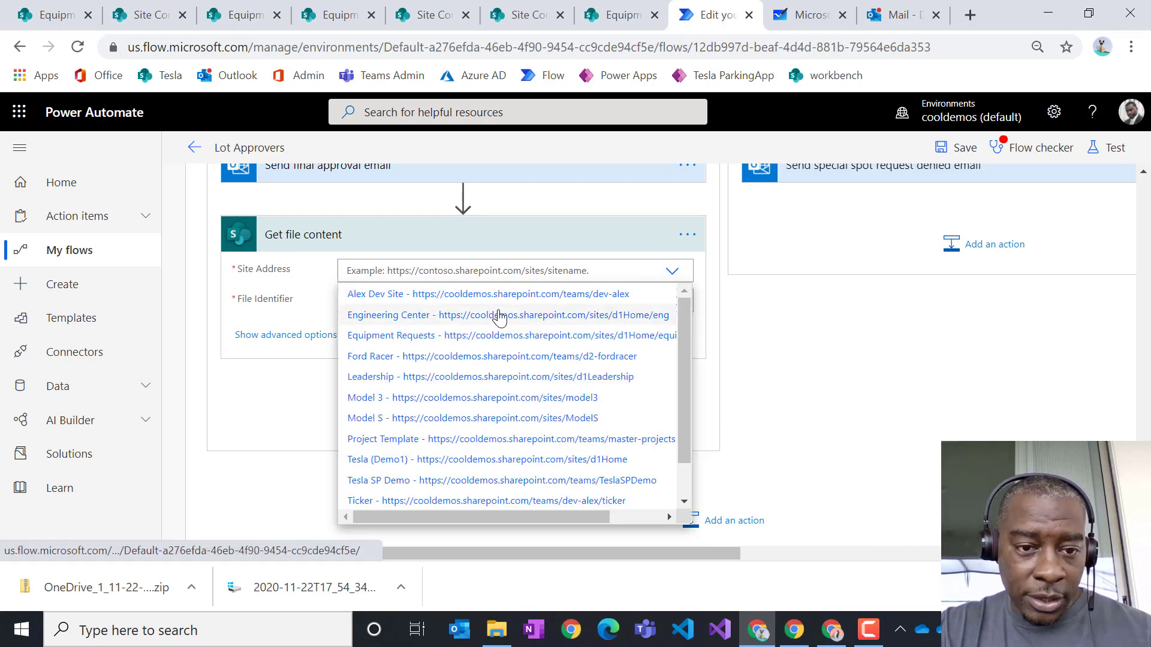
{"action": "left_click", "coordinate": [399, 335]}
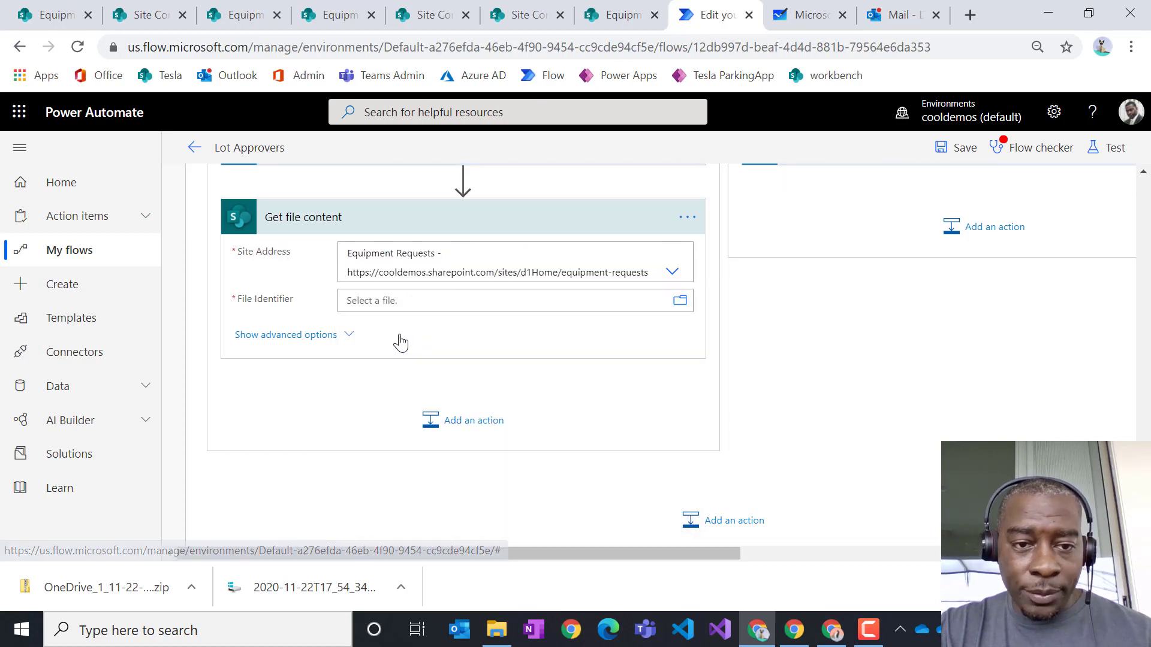
{"action": "left_click", "coordinate": [682, 312]}
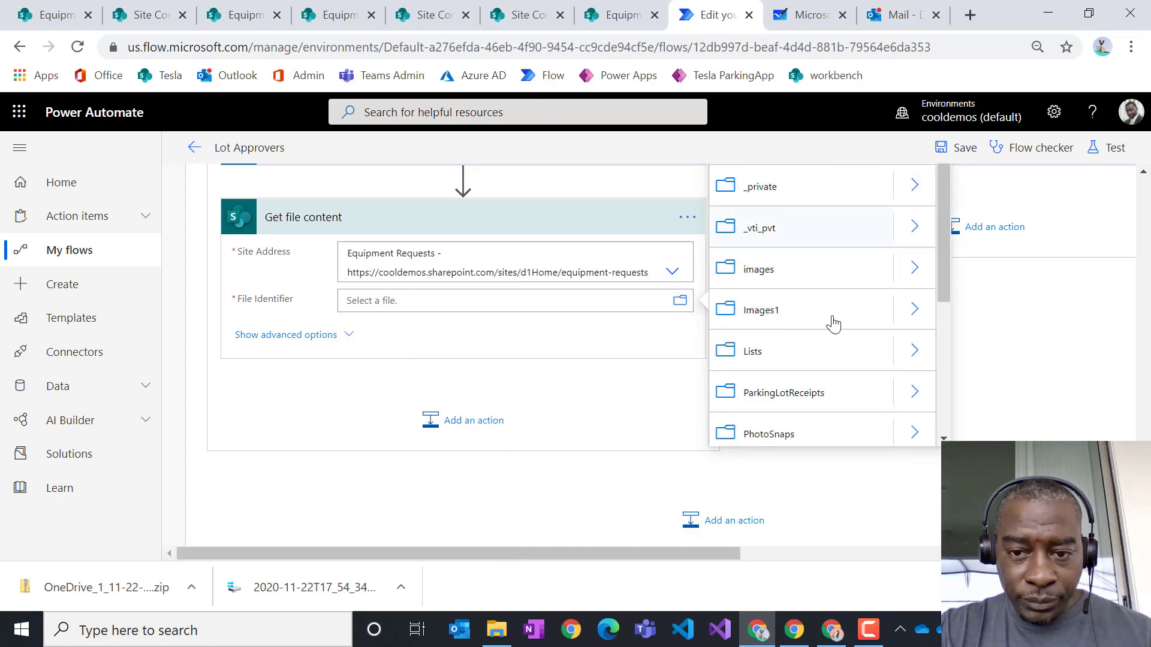
{"action": "scroll", "coordinate": [836, 348], "scroll_direction": "down", "scroll_amount": 3}
{"action": "scroll", "coordinate": [836, 348], "scroll_direction": "down", "scroll_amount": 2}
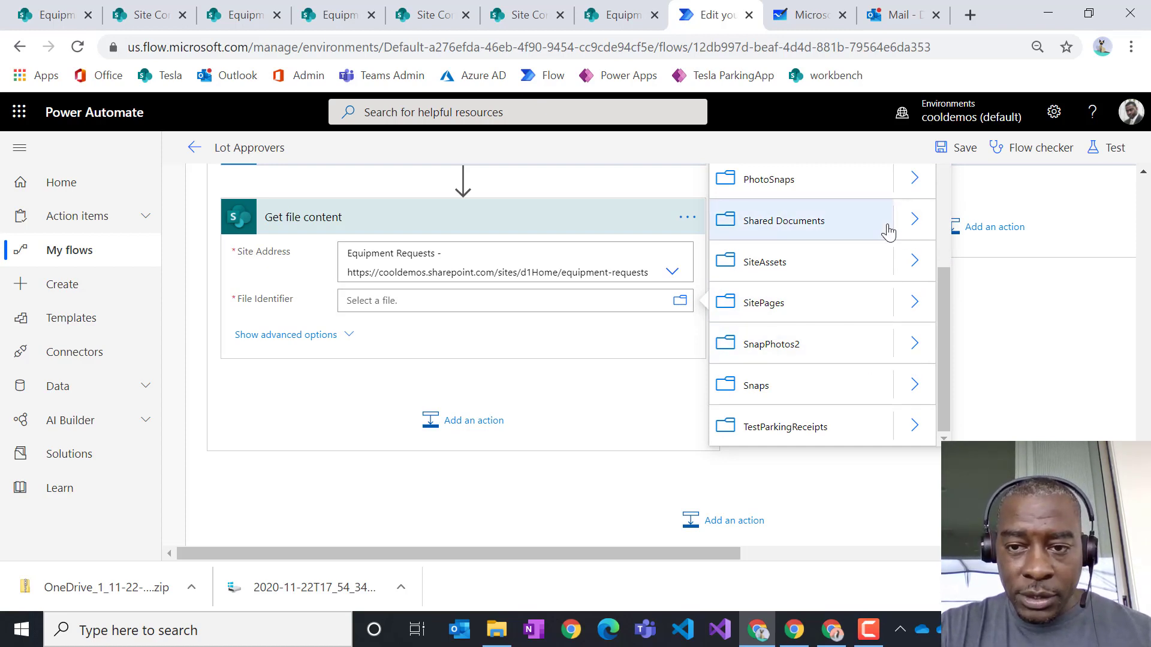
{"action": "left_click", "coordinate": [916, 220]}
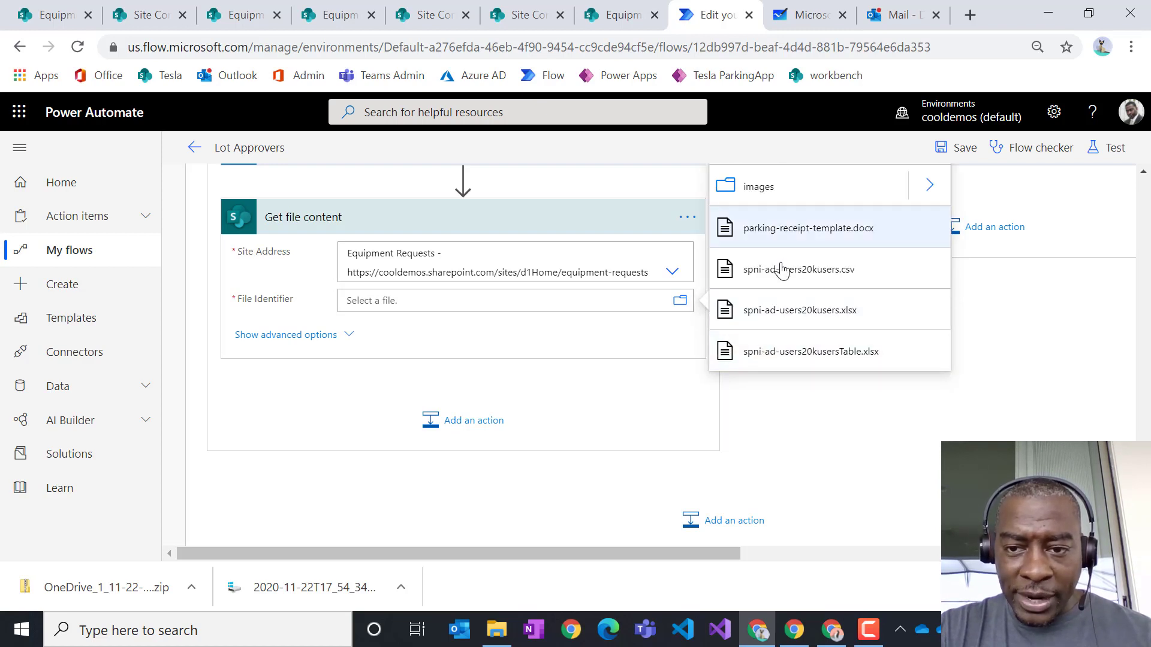
{"action": "left_click", "coordinate": [793, 234]}
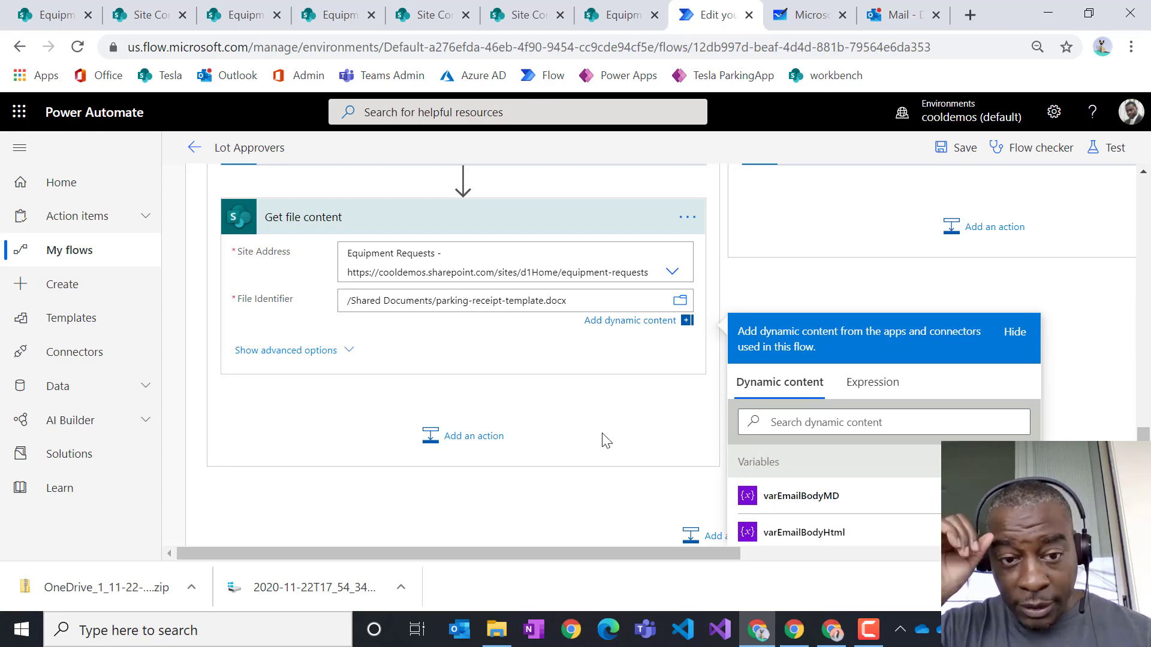
- Rename the step to 'Get template file content'
{"action": "left_click", "coordinate": [687, 217]}
{"action": "left_click", "coordinate": [739, 240]}
{"action": "left_click", "coordinate": [684, 220]}
{"action": "left_click", "coordinate": [732, 243]}
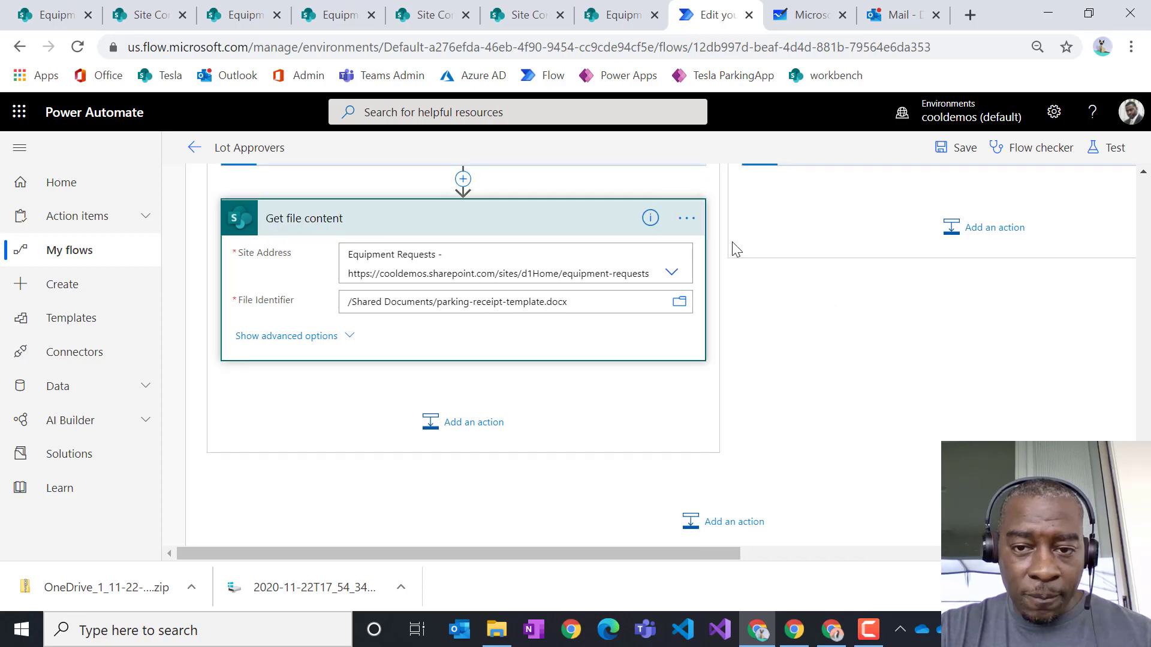
{"action": "left_click", "coordinate": [691, 218]}
{"action": "left_click", "coordinate": [739, 244]}
{"action": "left_click", "coordinate": [689, 219]}
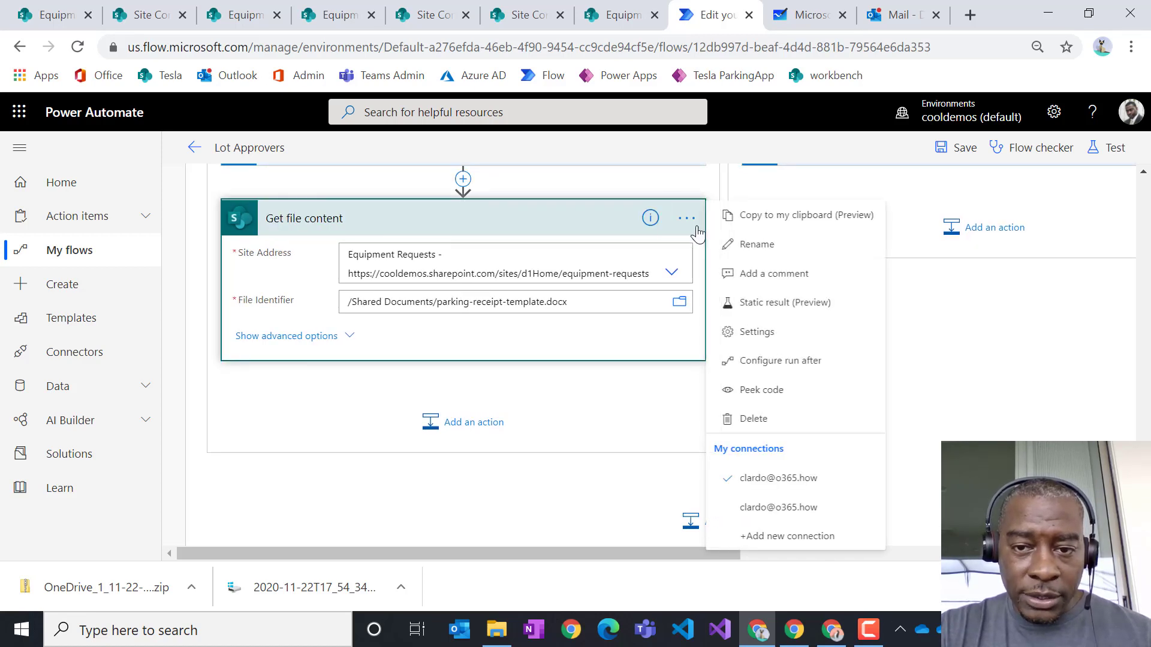
{"action": "left_click", "coordinate": [739, 246]}
{"action": "left_click", "coordinate": [287, 218]}
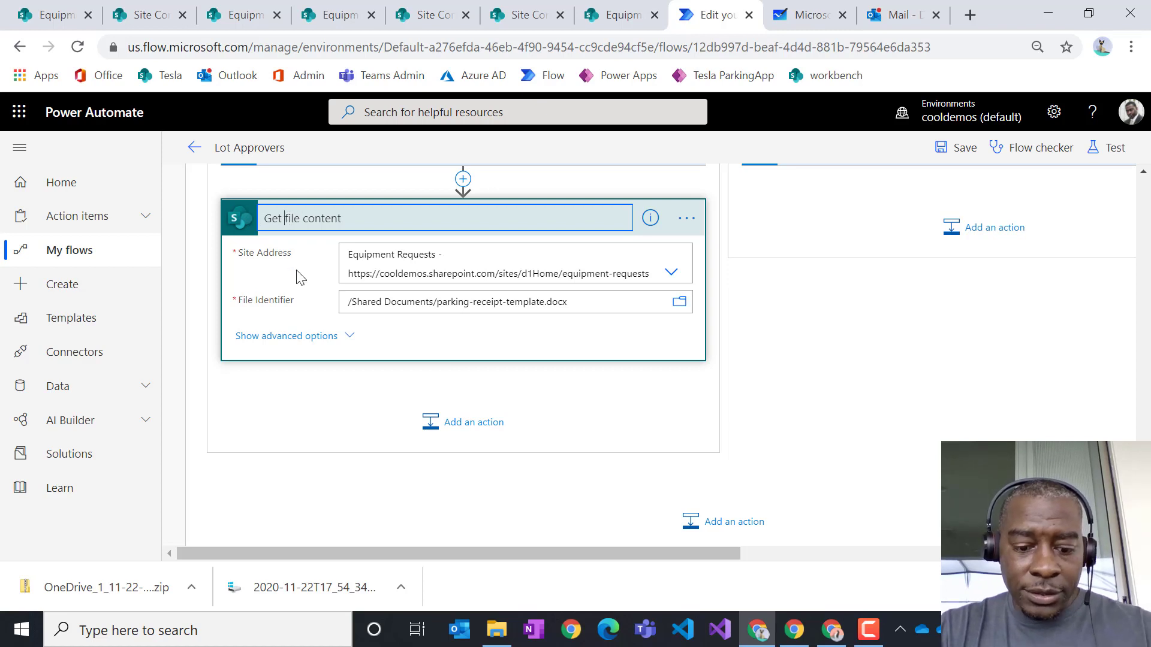
{"action": "type", "text": "template"}
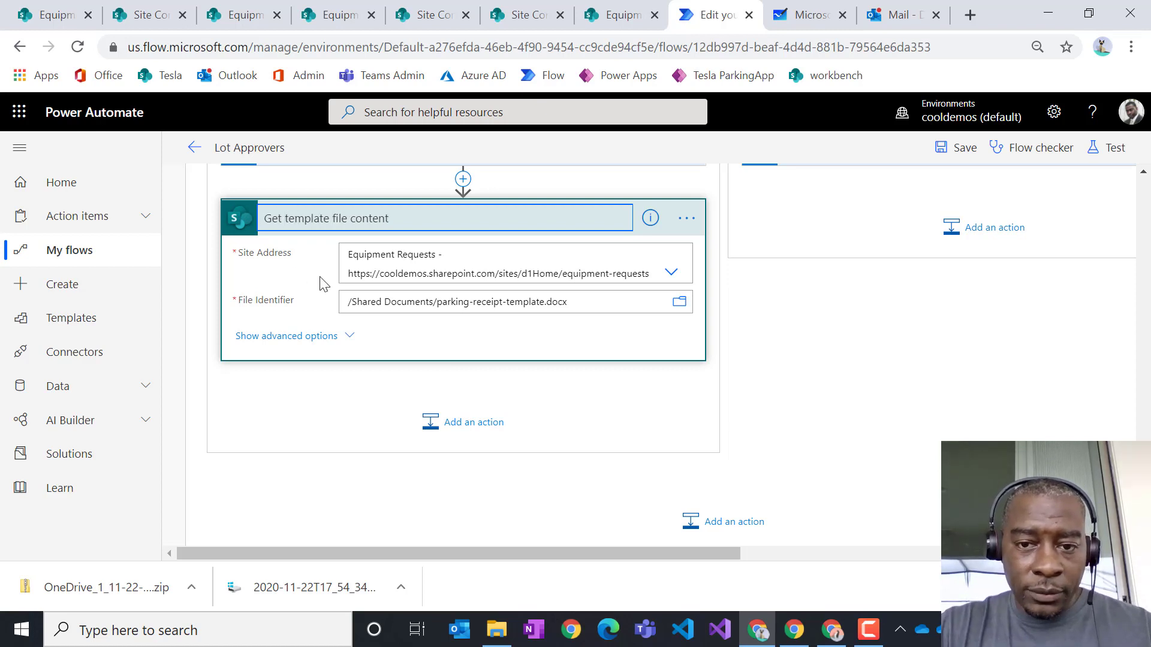
{"action": "left_click", "coordinate": [528, 379]}
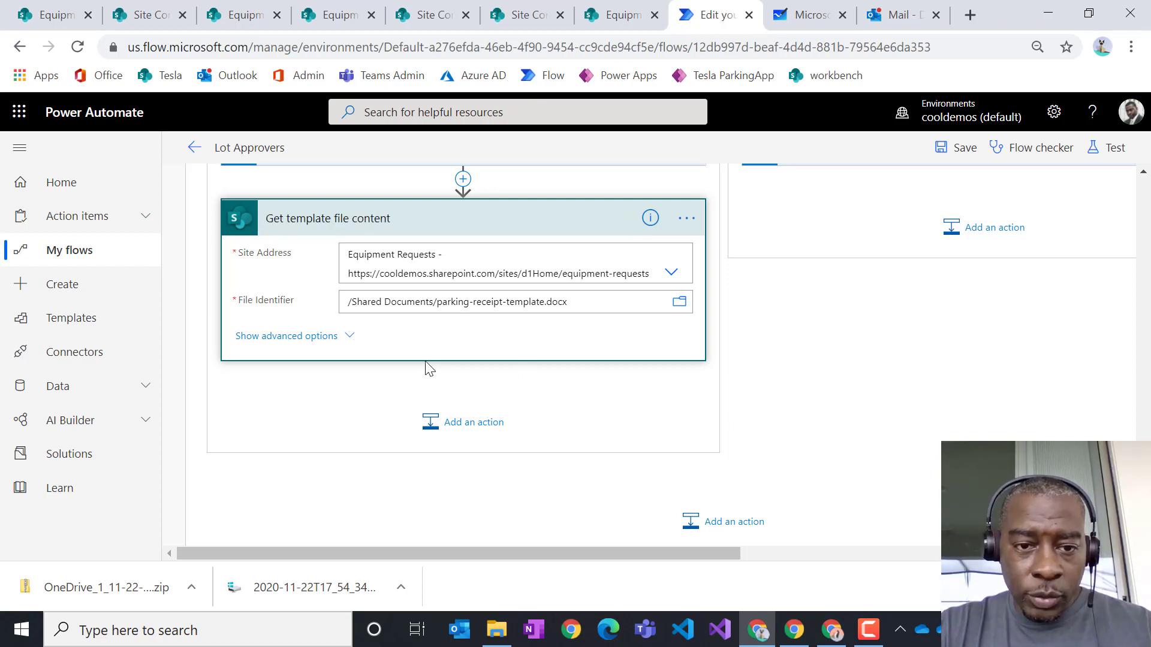
- Add a SharePoint Create file action after Get template file content
{"action": "left_click", "coordinate": [459, 423]}
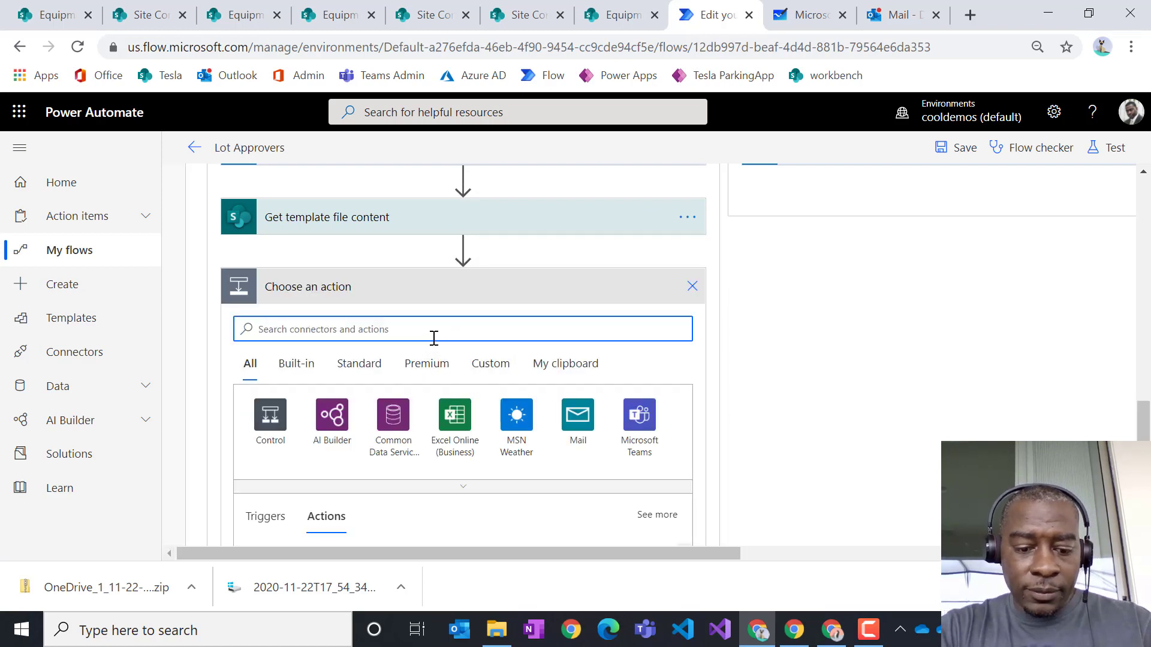
{"action": "type", "text": "create"}
{"action": "scroll", "coordinate": [467, 424], "scroll_direction": "down", "scroll_amount": 3}
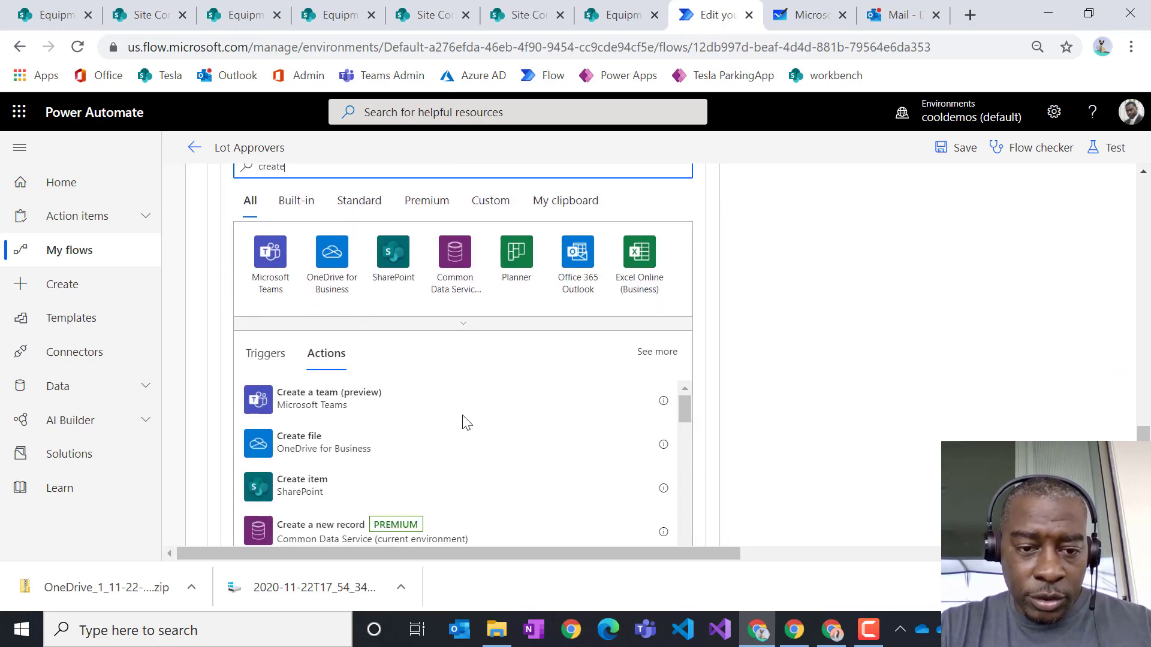
{"action": "scroll", "coordinate": [467, 423], "scroll_direction": "down", "scroll_amount": 2}
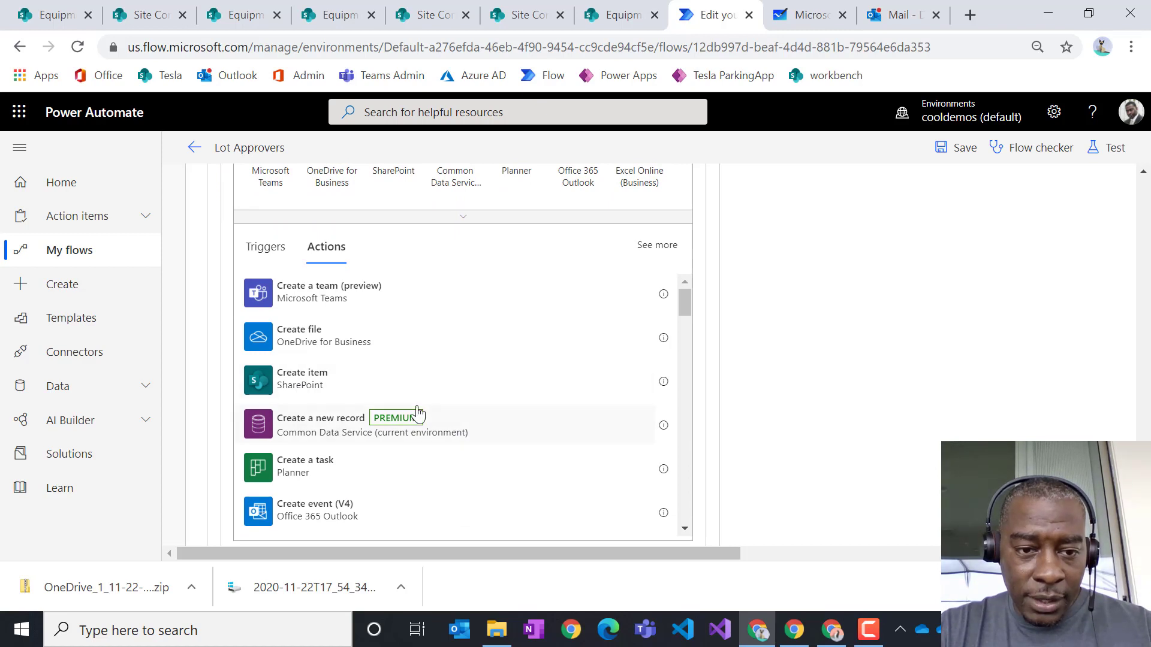
{"action": "scroll", "coordinate": [451, 480], "scroll_direction": "down", "scroll_amount": 2}
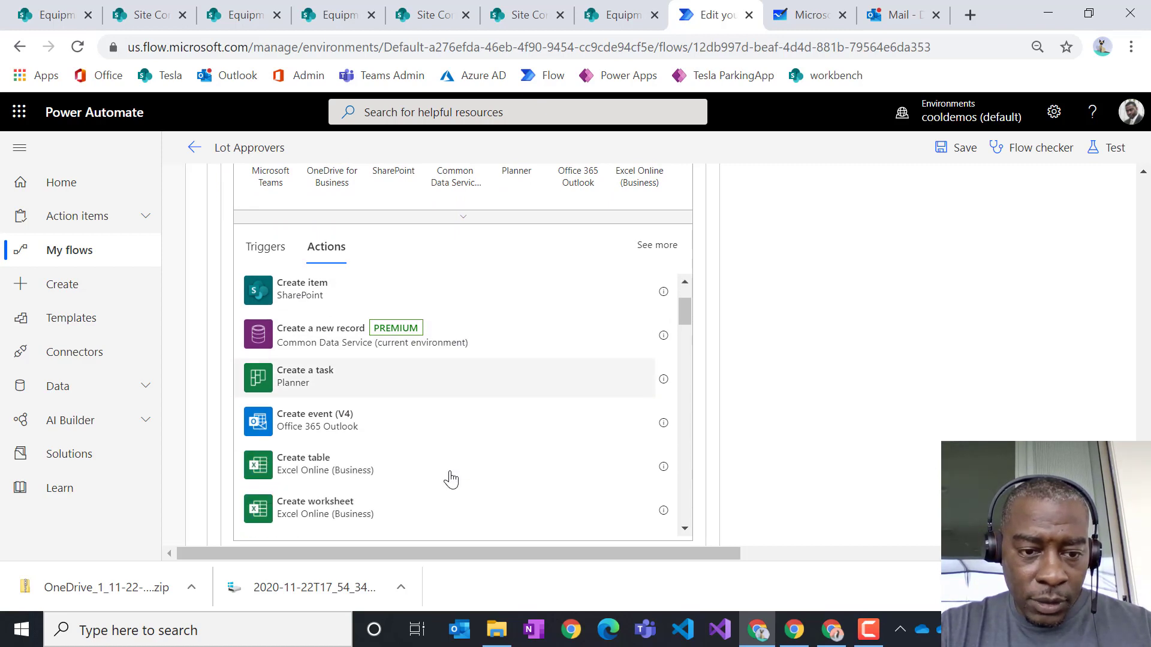
{"action": "scroll", "coordinate": [451, 479], "scroll_direction": "down", "scroll_amount": 6}
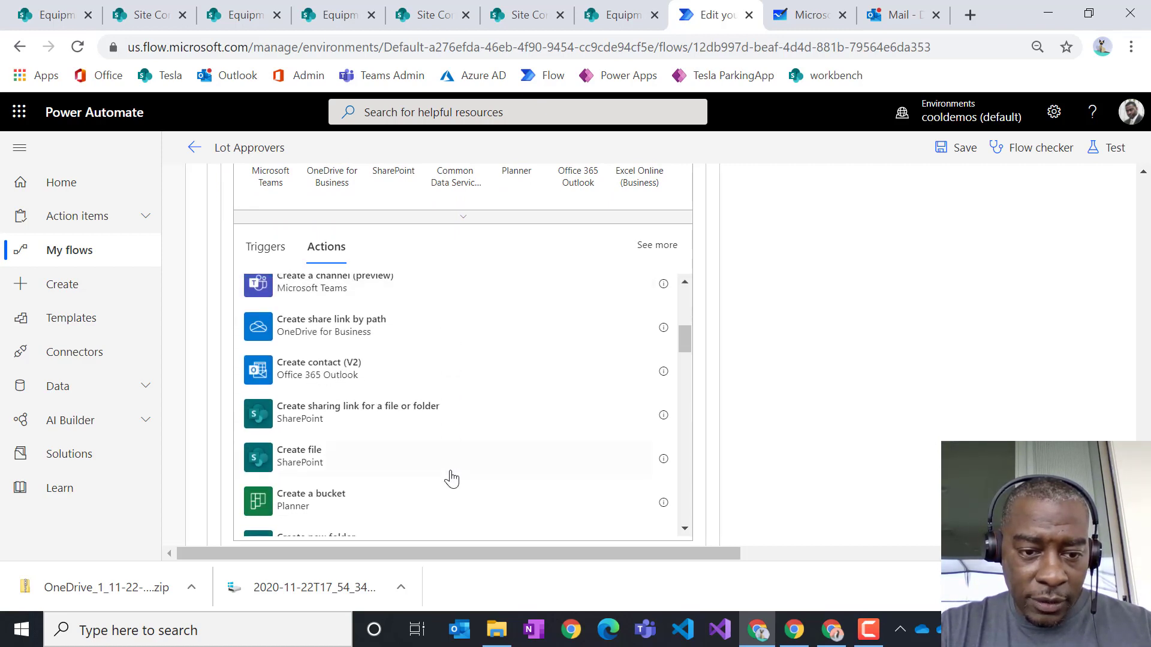
{"action": "left_click", "coordinate": [334, 469]}
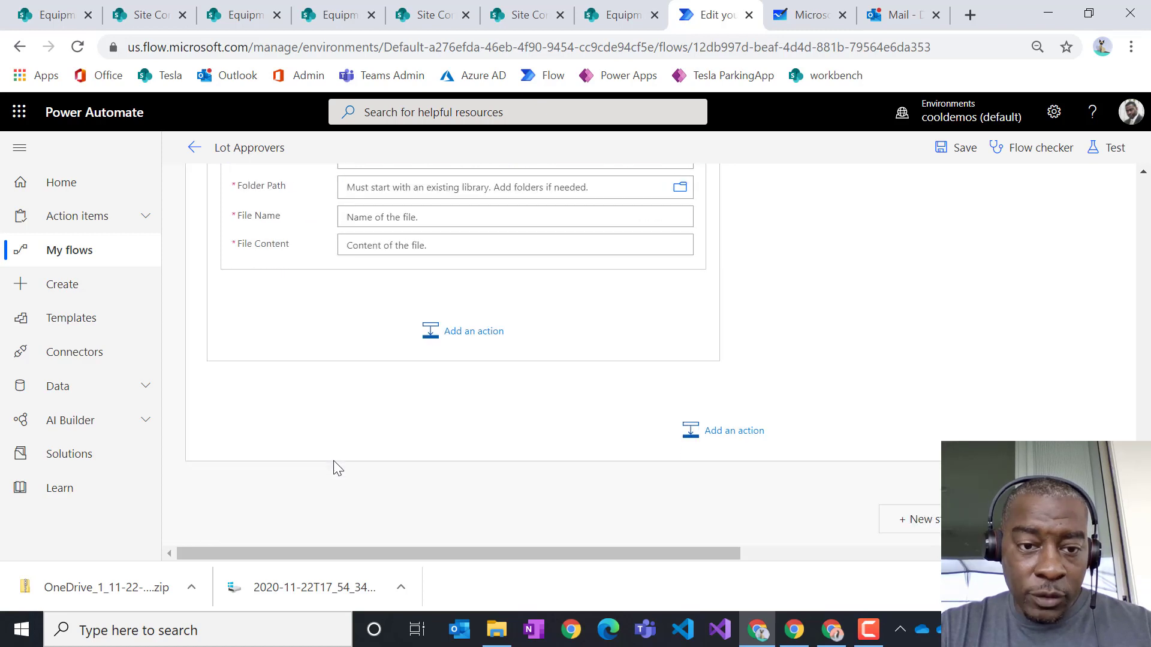
- Set Site Address to Equipment Requests and Folder Path to /ParkingLotReceipts
{"action": "scroll", "coordinate": [403, 445], "scroll_direction": "up", "scroll_amount": 3}
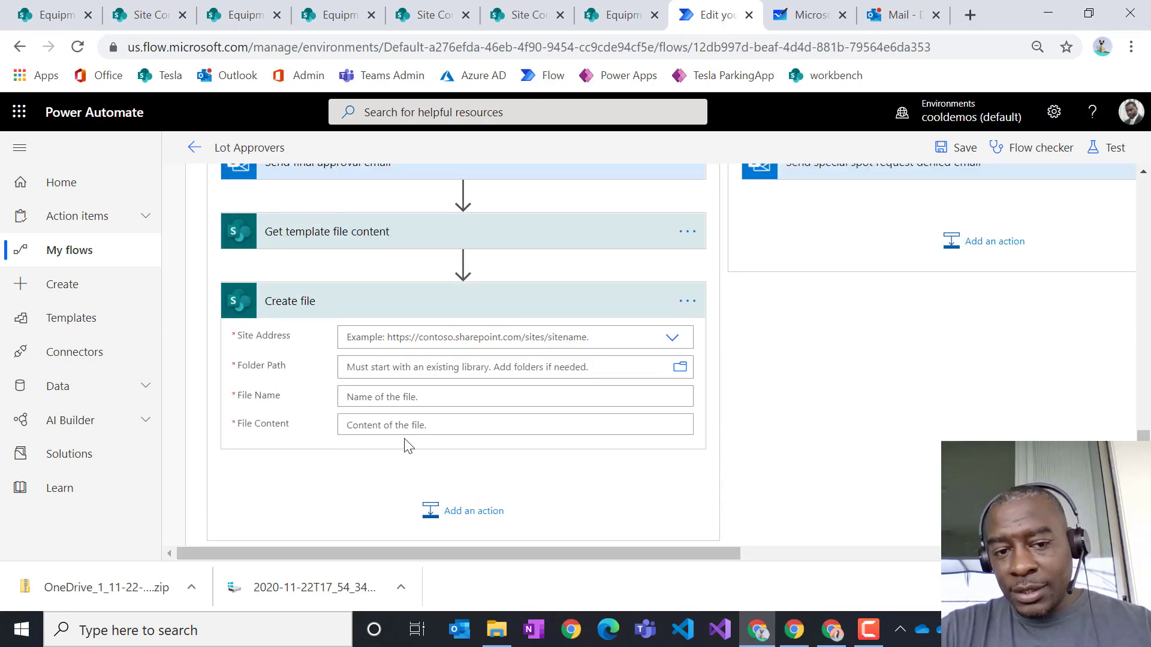
{"action": "left_click", "coordinate": [672, 339]}
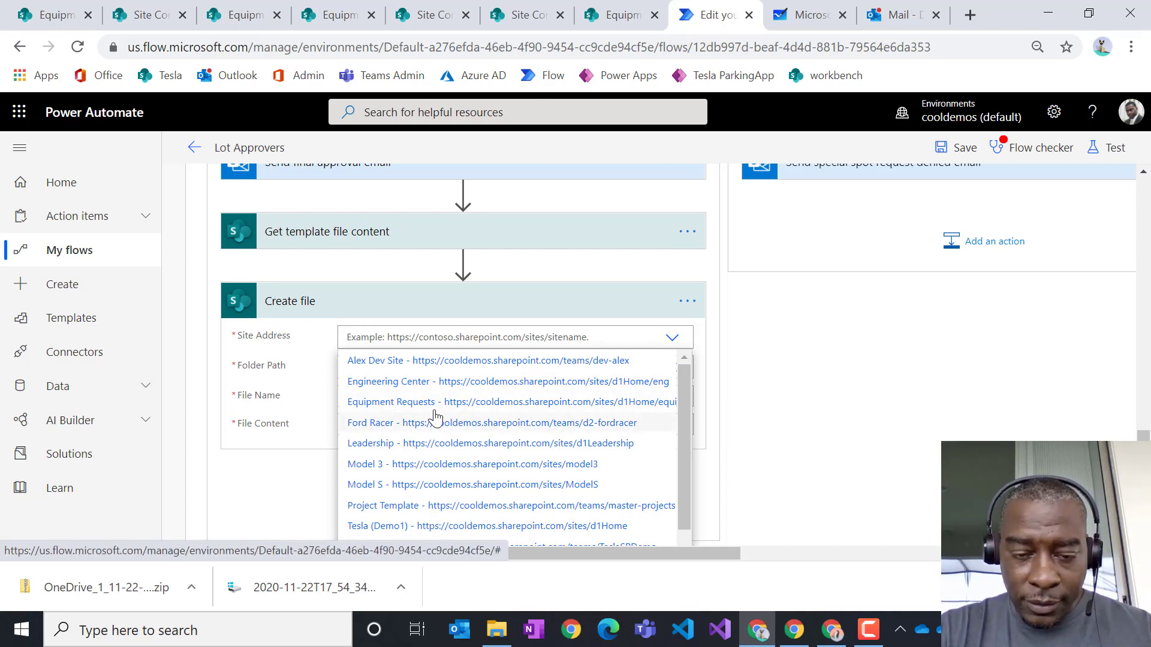
{"action": "left_click", "coordinate": [386, 409]}
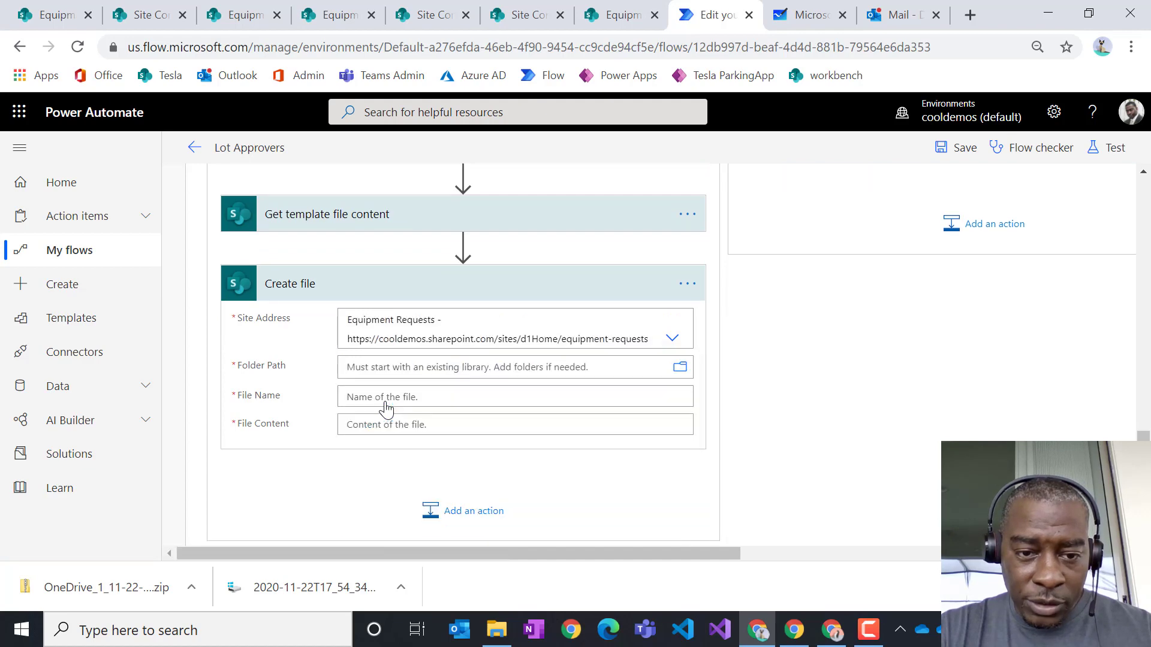
{"action": "left_click", "coordinate": [677, 371]}
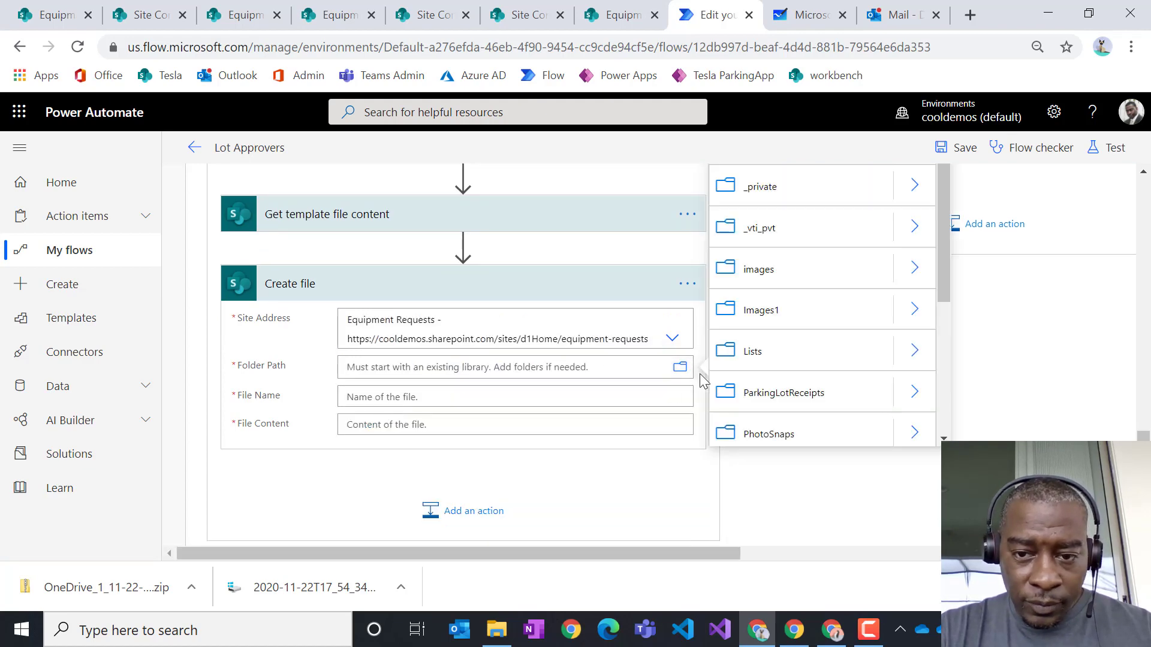
{"action": "scroll", "coordinate": [796, 336], "scroll_direction": "down", "scroll_amount": 3}
{"action": "scroll", "coordinate": [791, 334], "scroll_direction": "up", "scroll_amount": 2}
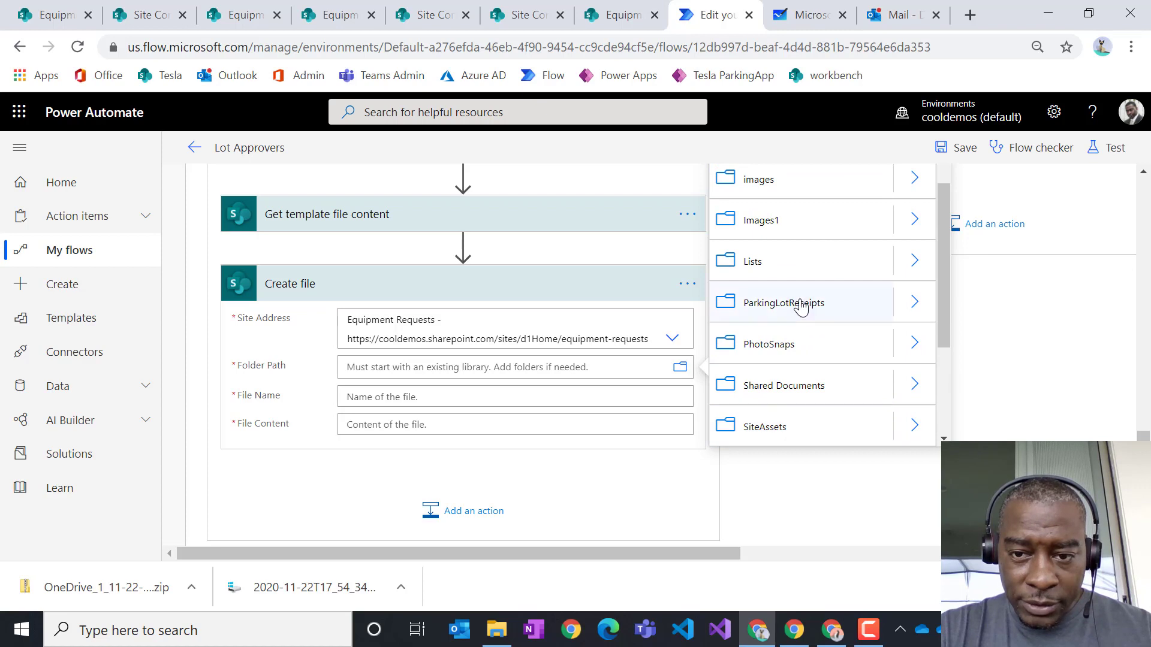
{"action": "left_click", "coordinate": [801, 306]}
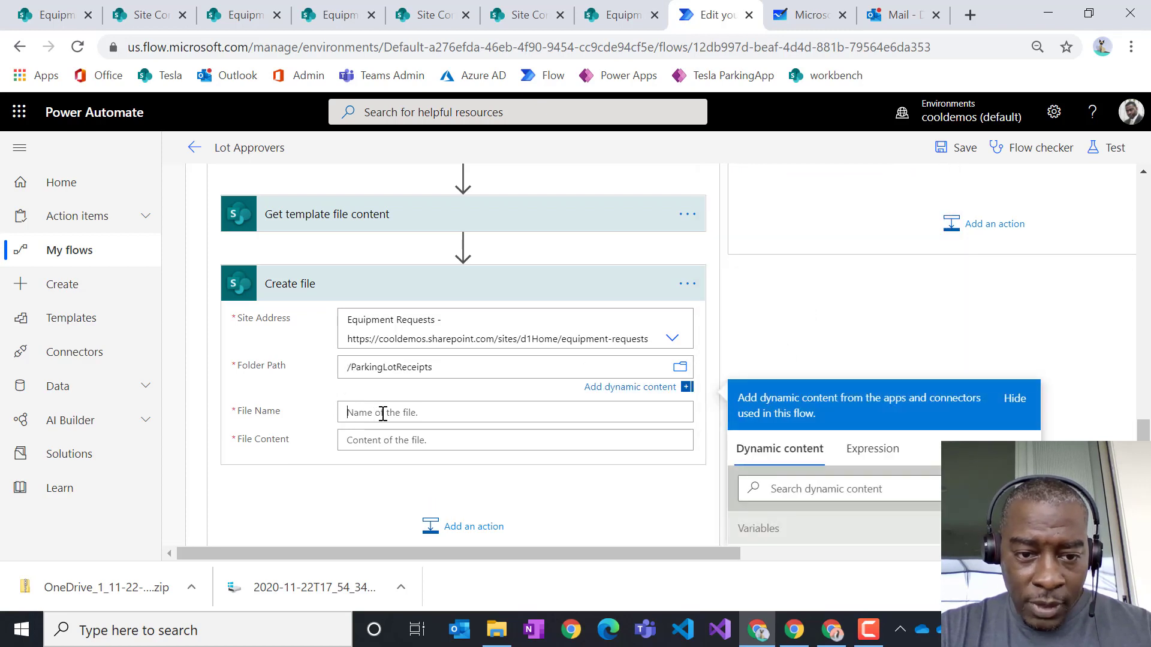
- Build the File Name from Created, '-', Created By DisplayName and '-.docx'
{"action": "left_click", "coordinate": [382, 413]}
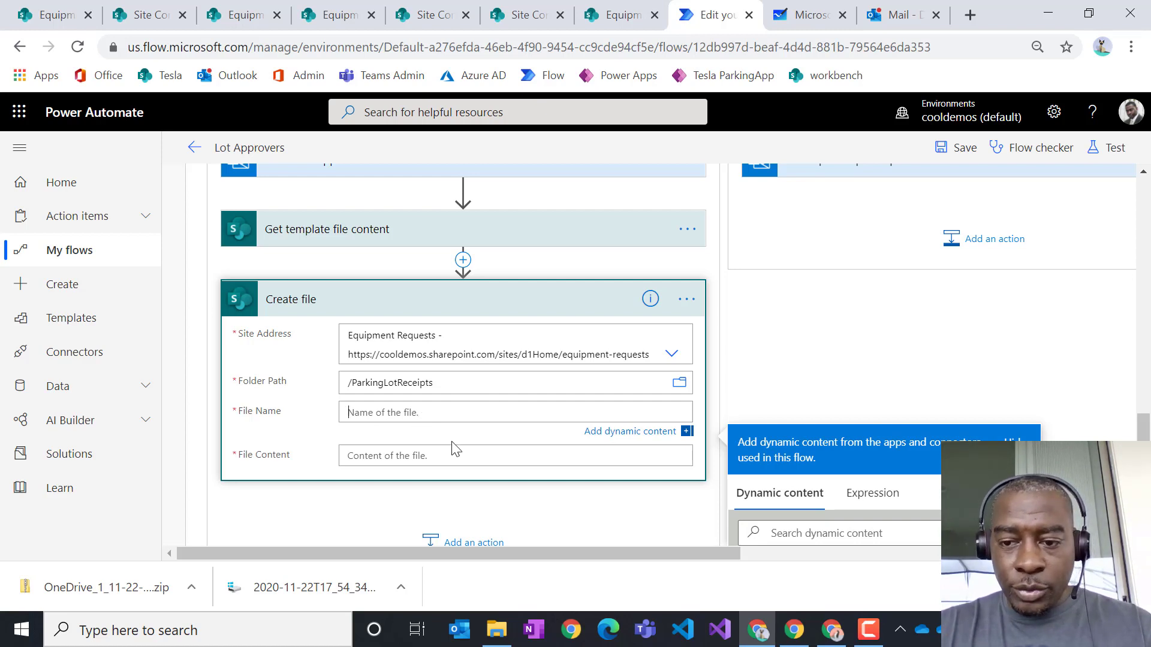
{"action": "scroll", "coordinate": [975, 398], "scroll_direction": "down", "scroll_amount": 2}
{"action": "left_click", "coordinate": [862, 447]}
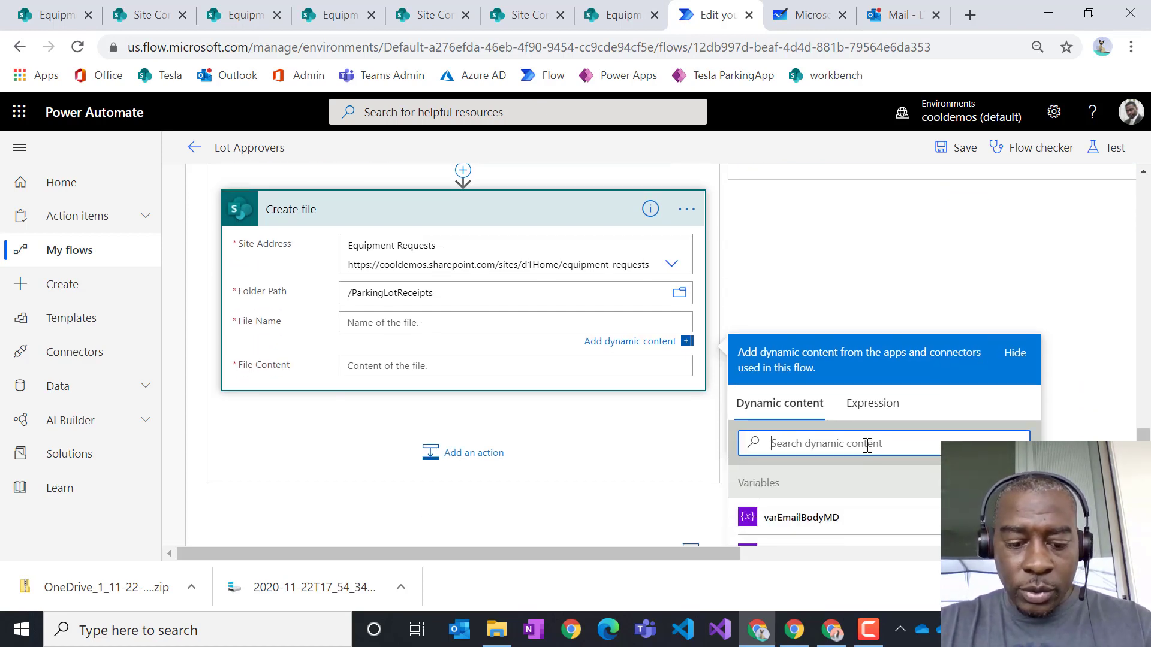
{"action": "type", "text": "create"}
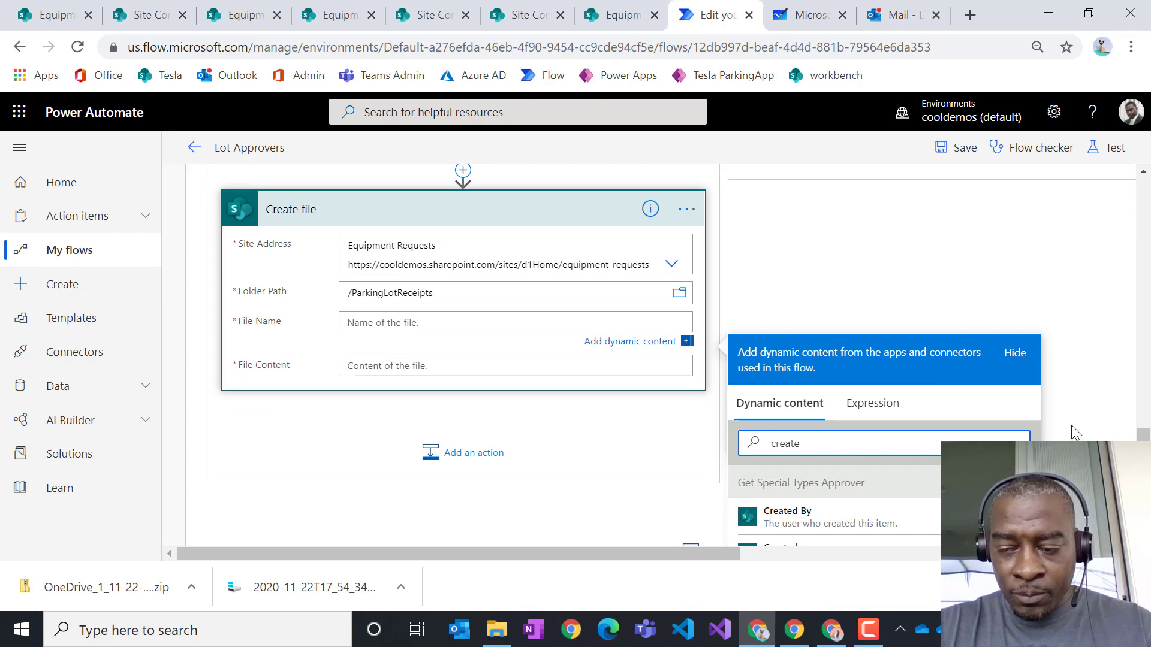
{"action": "scroll", "coordinate": [1070, 425], "scroll_direction": "down", "scroll_amount": 3}
{"action": "scroll", "coordinate": [1035, 359], "scroll_direction": "down", "scroll_amount": 4}
{"action": "scroll", "coordinate": [1033, 359], "scroll_direction": "down", "scroll_amount": 6}
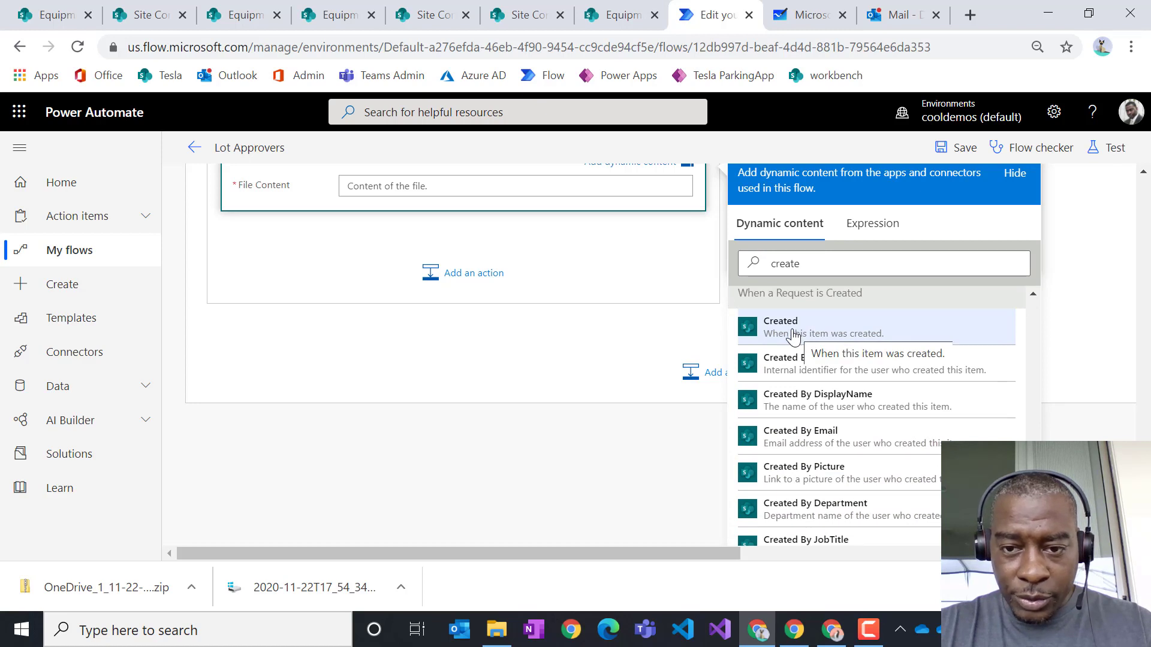
{"action": "scroll", "coordinate": [585, 310], "scroll_direction": "up", "scroll_amount": 1}
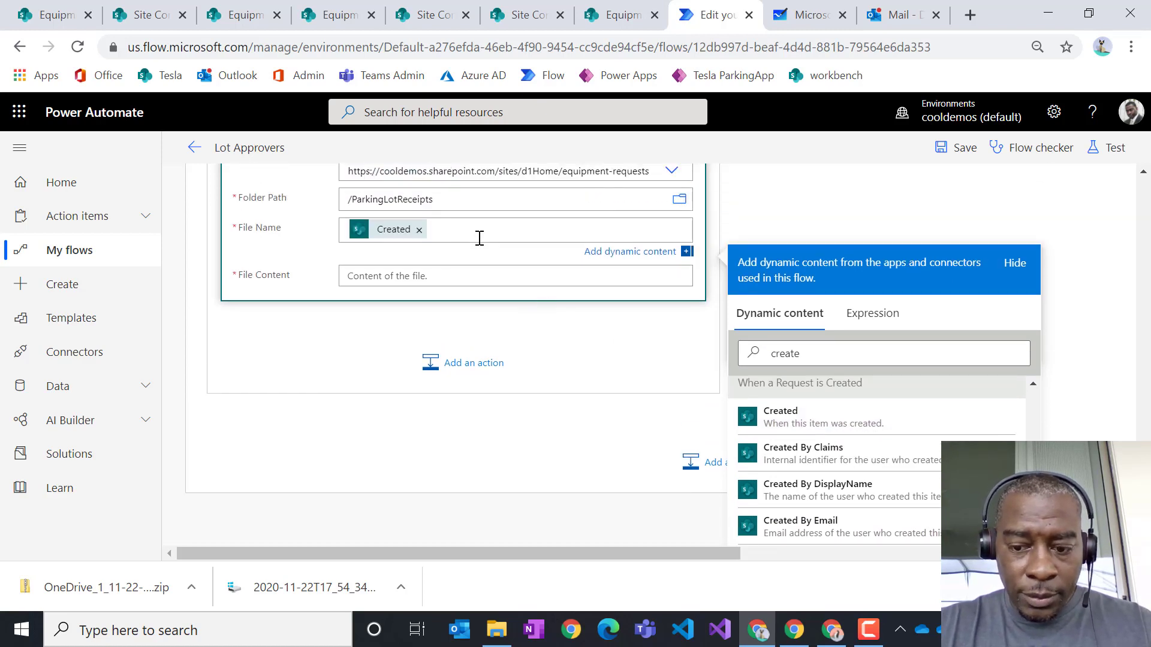
{"action": "type", "text": "-"}
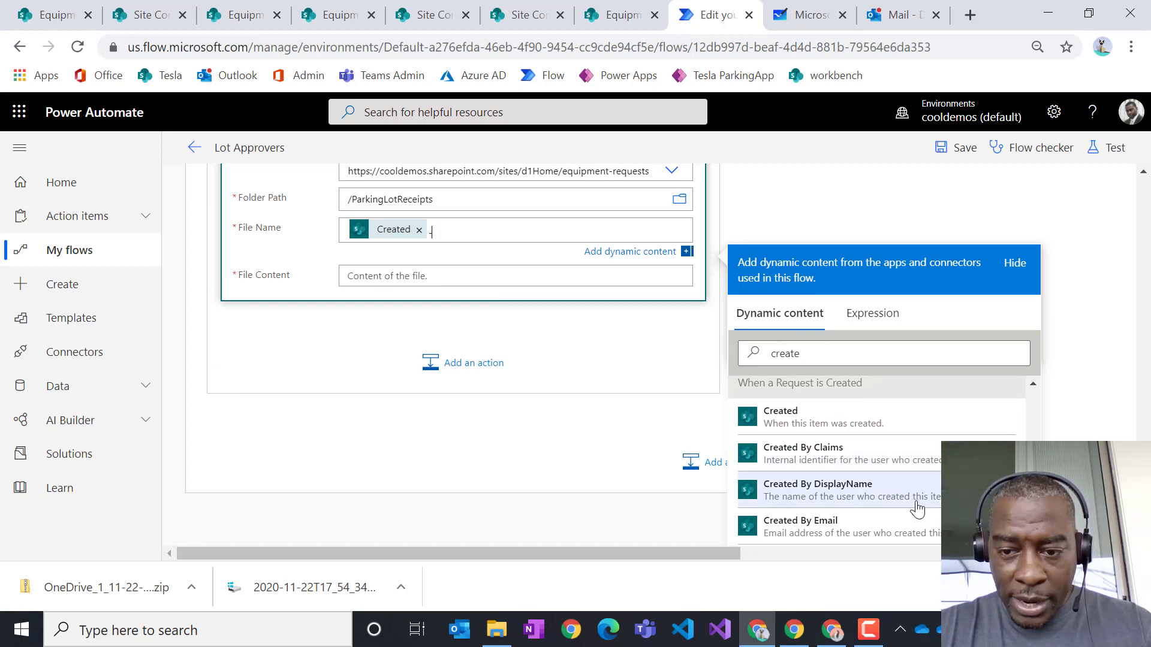
{"action": "left_click", "coordinate": [873, 490]}
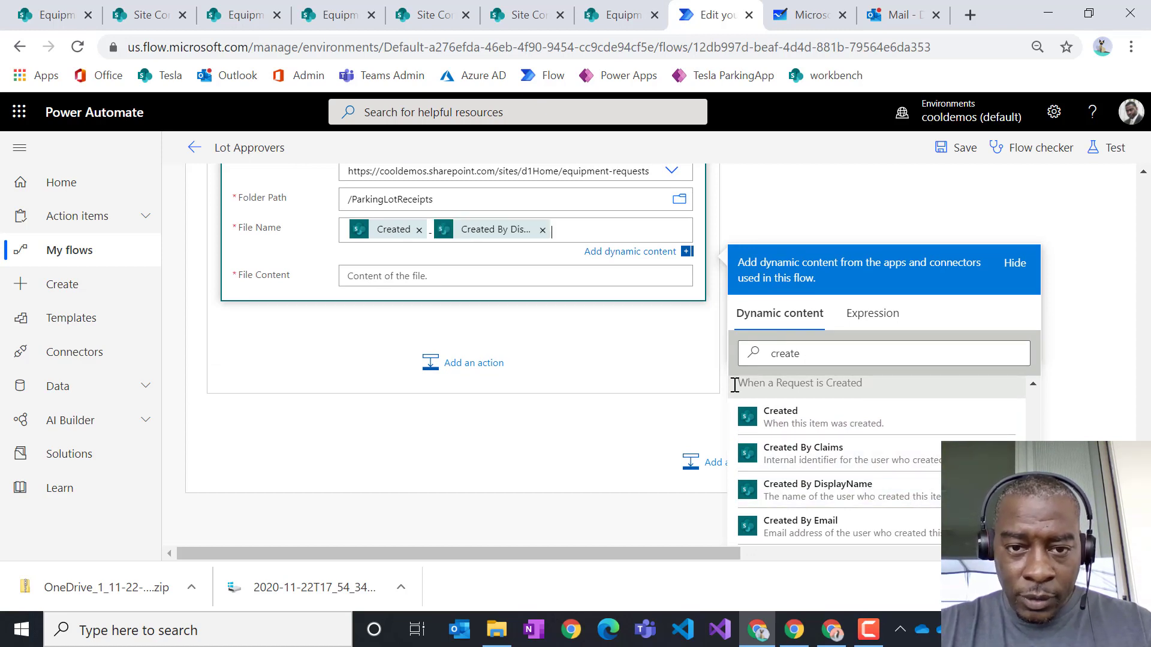
{"action": "type", "text": "-.docx"}
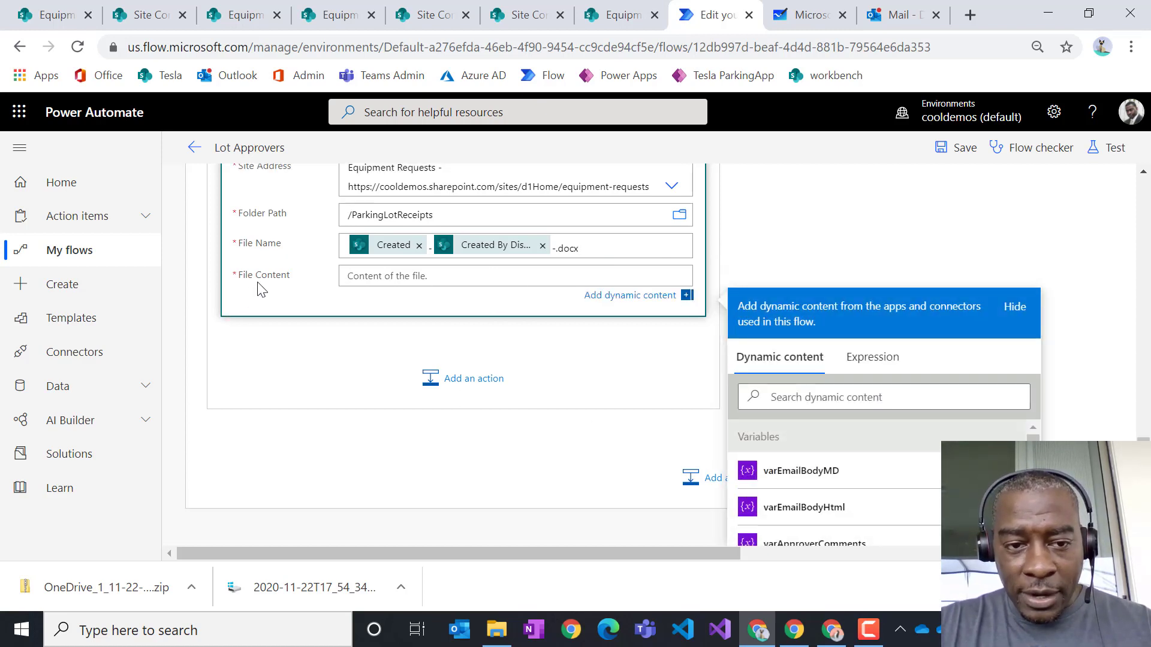
- Set File Content to the template's File Content token
{"action": "left_click", "coordinate": [845, 405]}
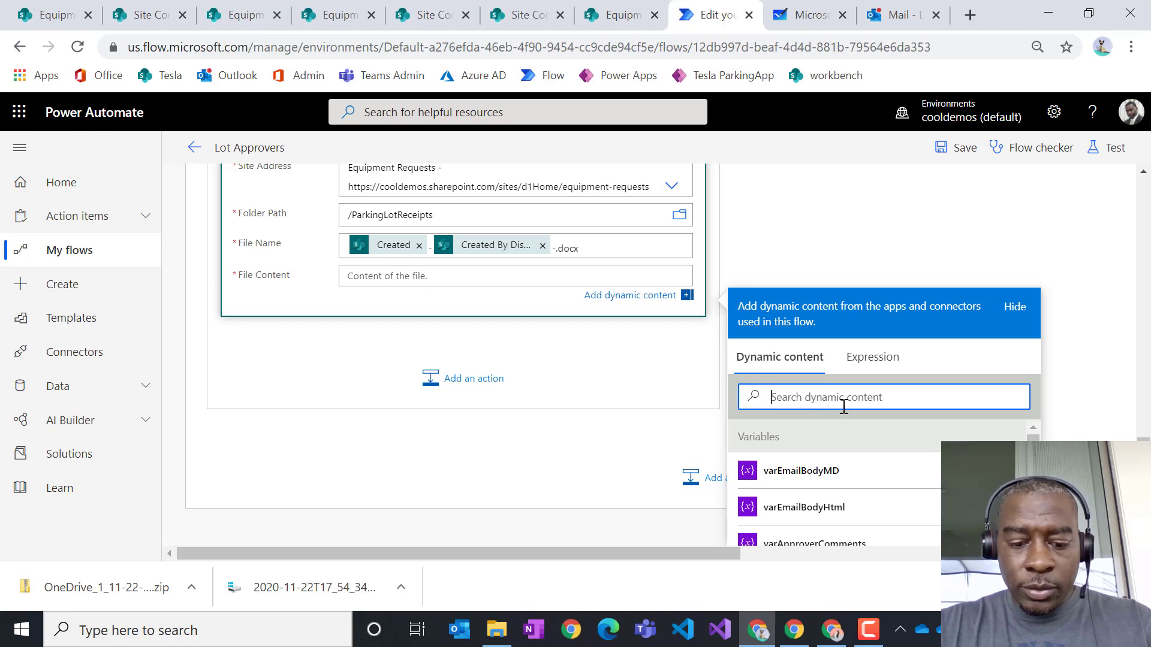
{"action": "type", "text": "file"}
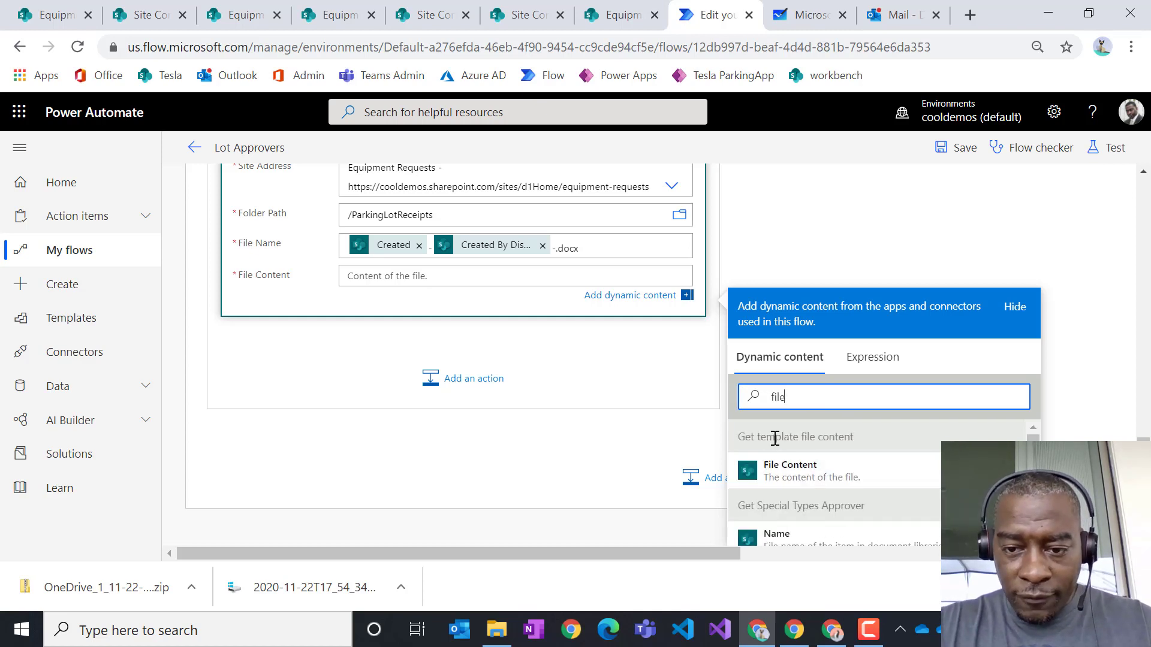
{"action": "left_click", "coordinate": [839, 467]}
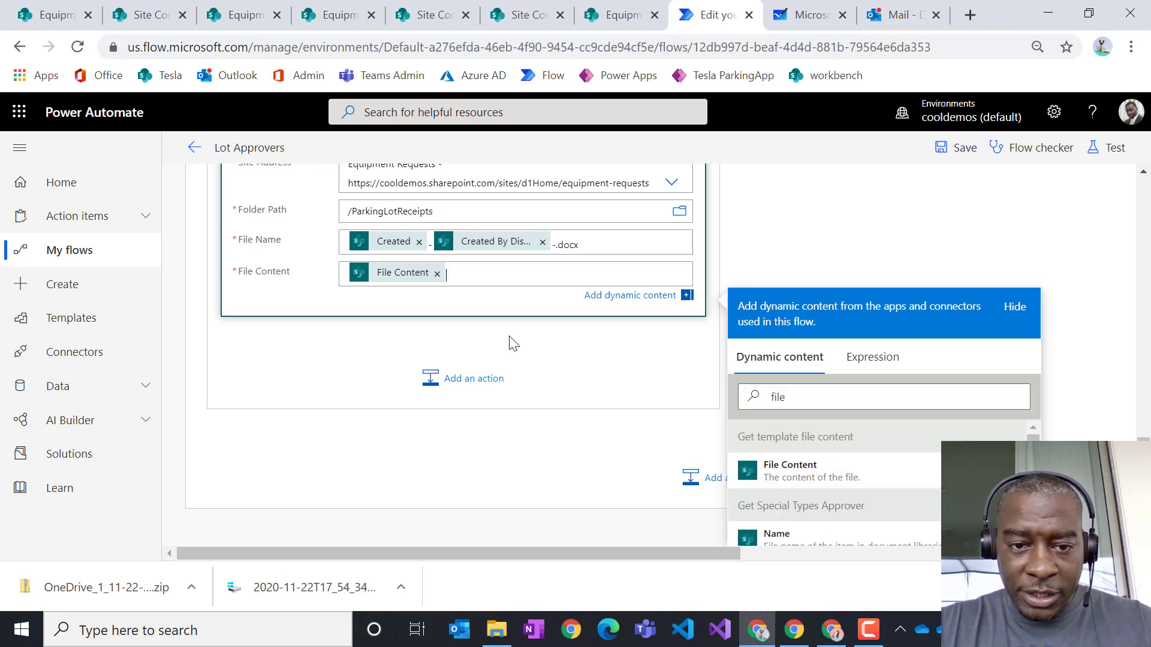
{"action": "scroll", "coordinate": [540, 354], "scroll_direction": "up", "scroll_amount": 5}
{"action": "scroll", "coordinate": [478, 324], "scroll_direction": "down", "scroll_amount": 2}
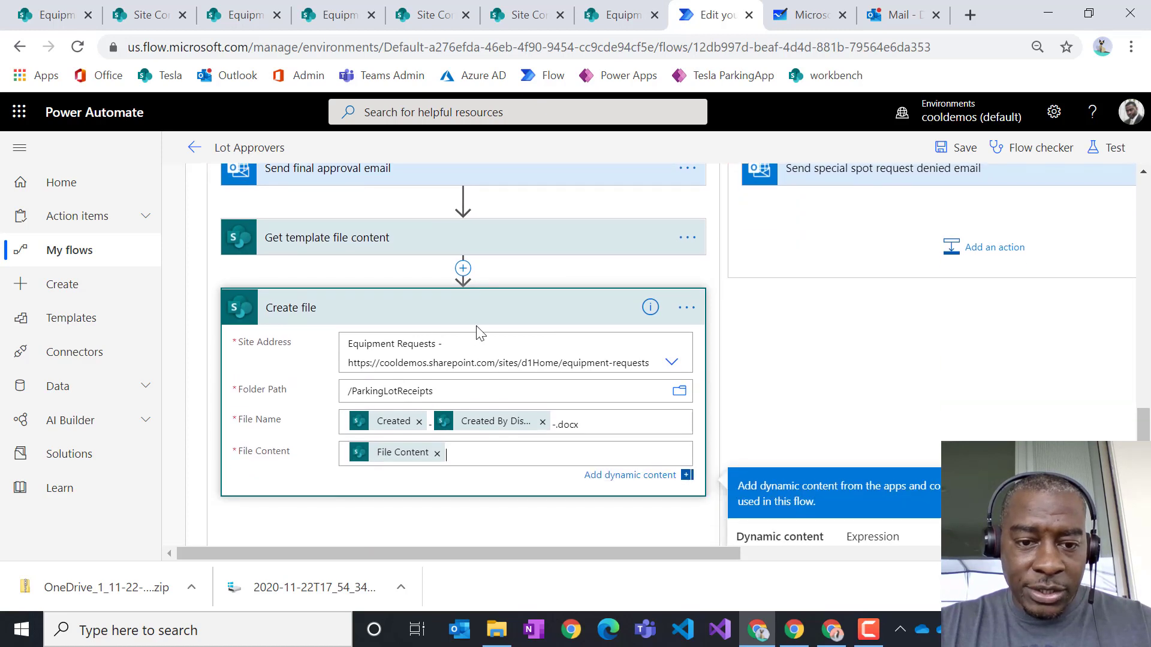
{"action": "scroll", "coordinate": [486, 341], "scroll_direction": "down", "scroll_amount": 2}
{"action": "left_click", "coordinate": [473, 468]}
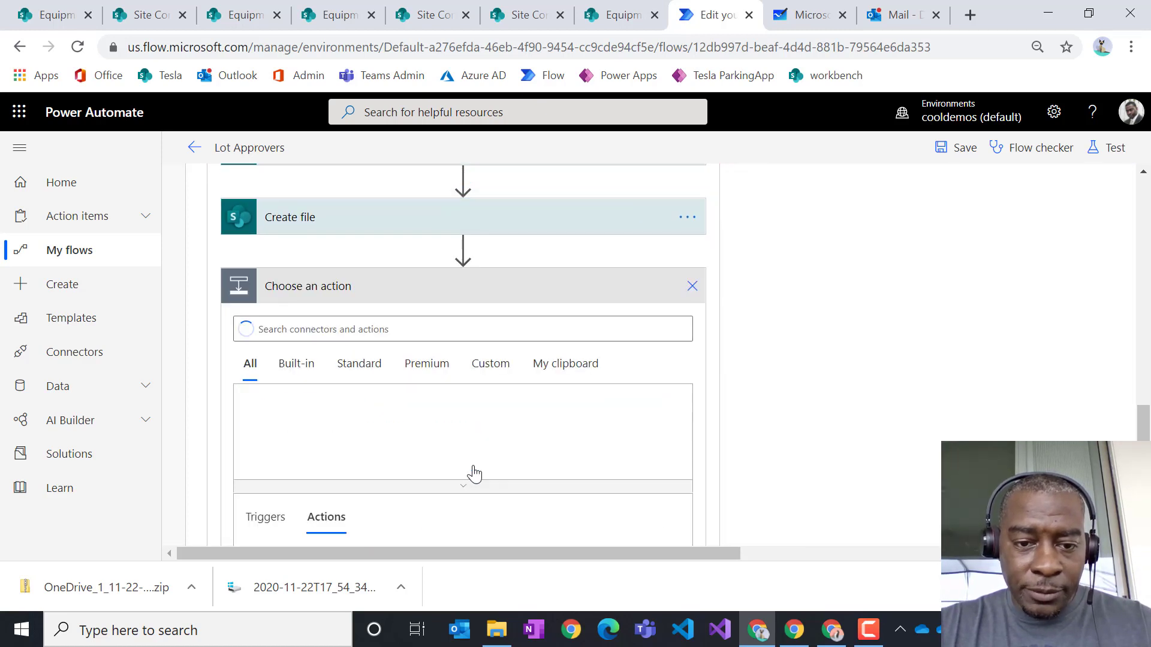
- Add SharePoint's Update file properties action via an 'update file' search
{"action": "type", "text": "updat"}
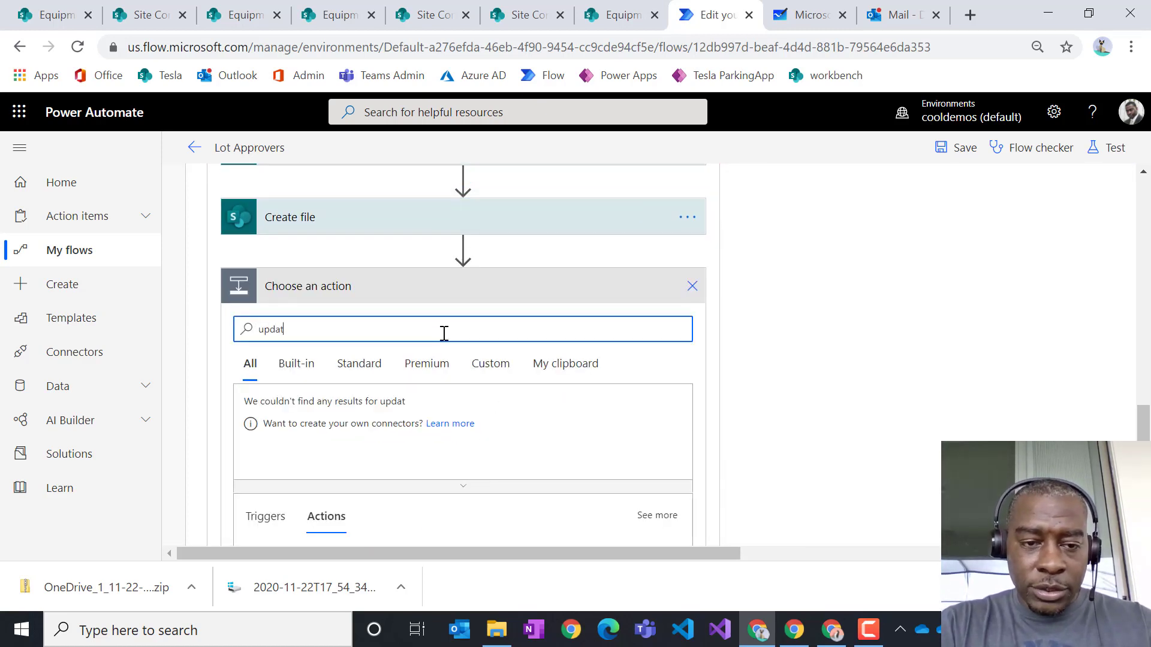
{"action": "type", "text": "e file"}
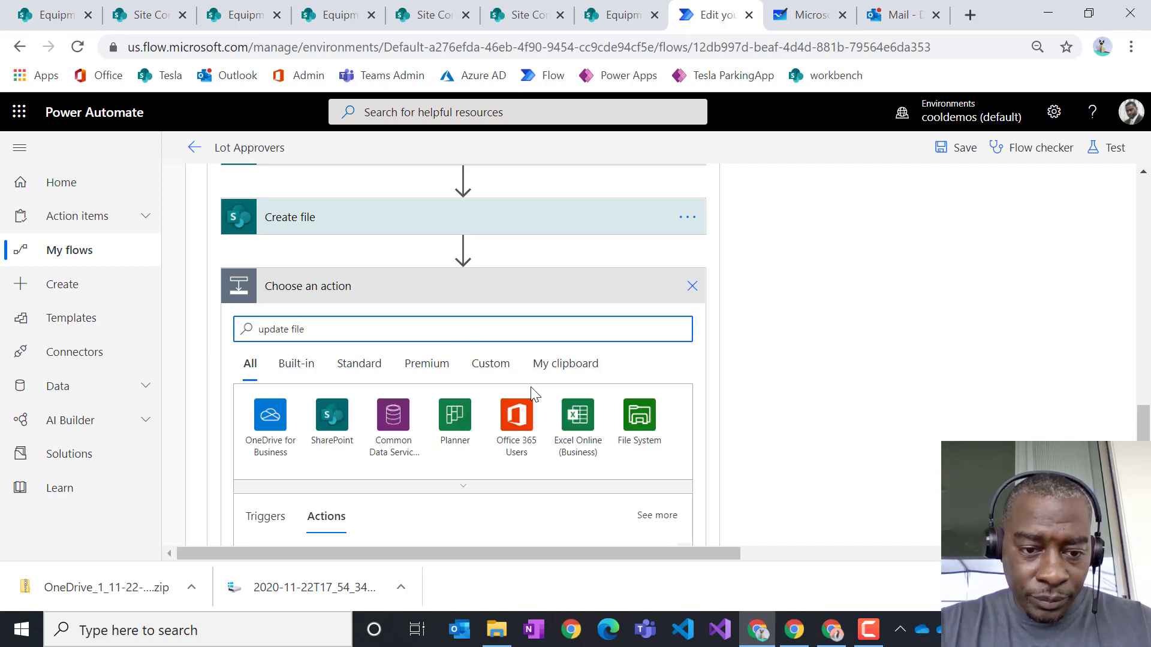
{"action": "scroll", "coordinate": [552, 407], "scroll_direction": "down", "scroll_amount": 3}
{"action": "scroll", "coordinate": [553, 411], "scroll_direction": "up", "scroll_amount": 2}
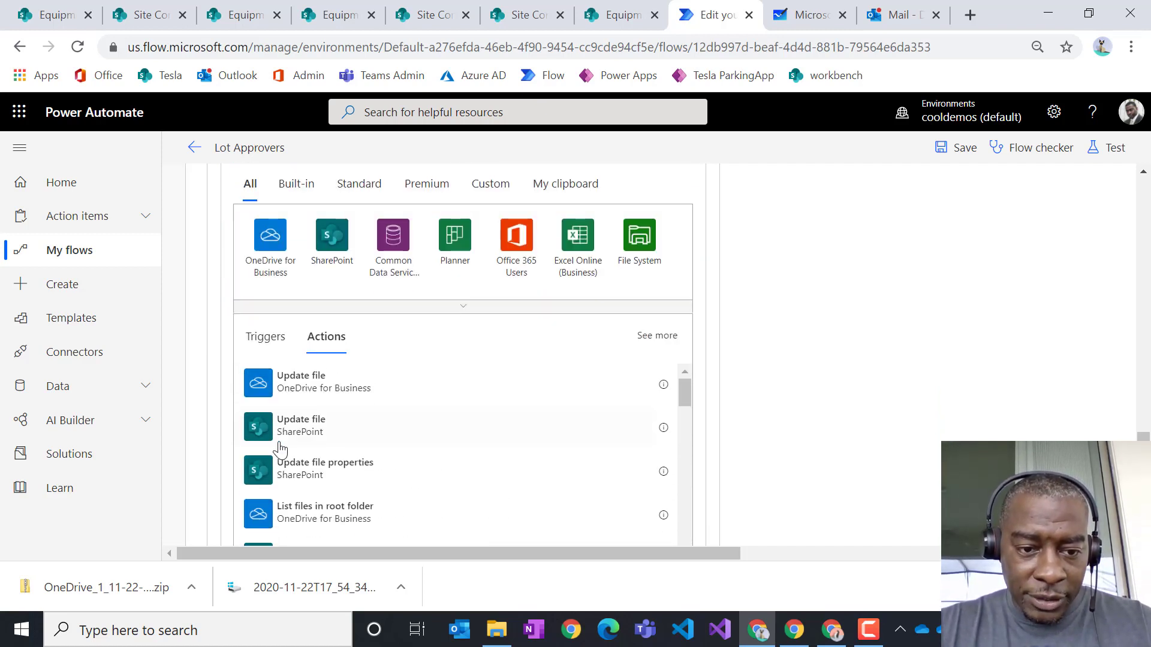
{"action": "left_click", "coordinate": [334, 473]}
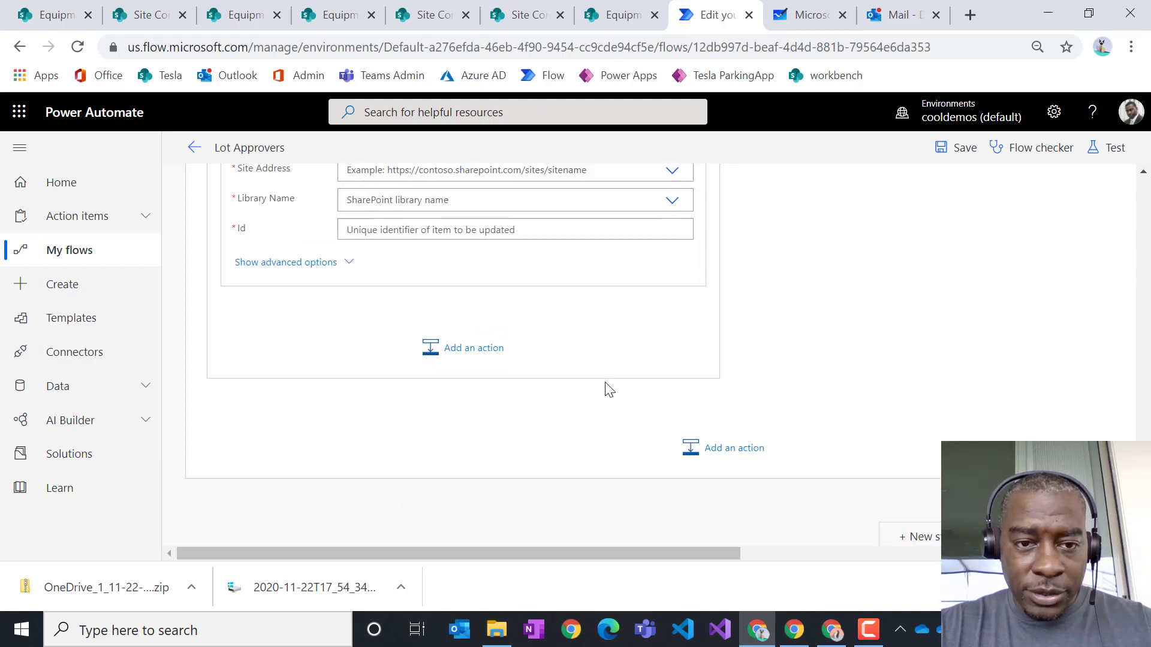
- Set Site Address to Equipment Requests and Library Name to ParkingLotReceipts
{"action": "left_click", "coordinate": [672, 334]}
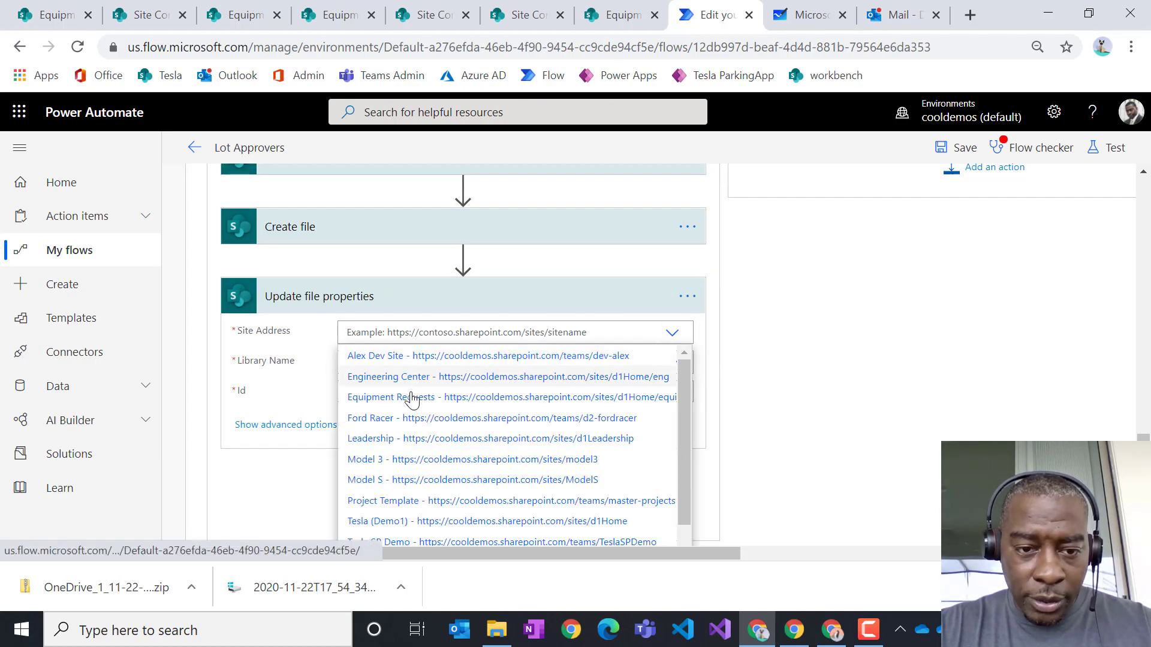
{"action": "left_click", "coordinate": [420, 398]}
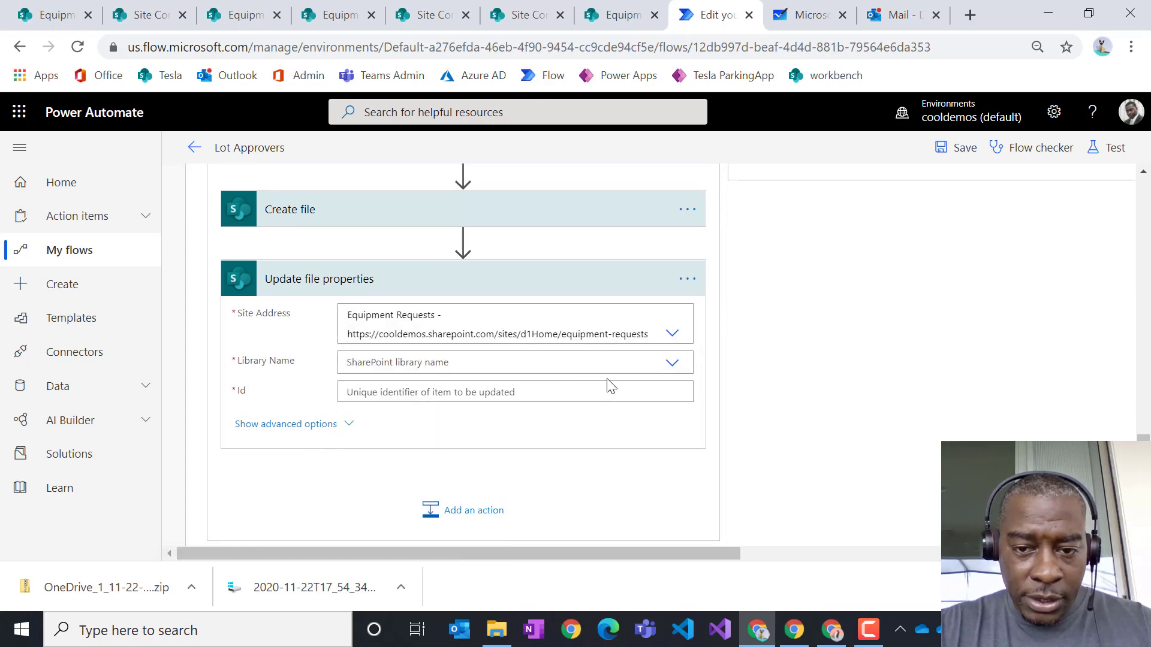
{"action": "left_click", "coordinate": [670, 364]}
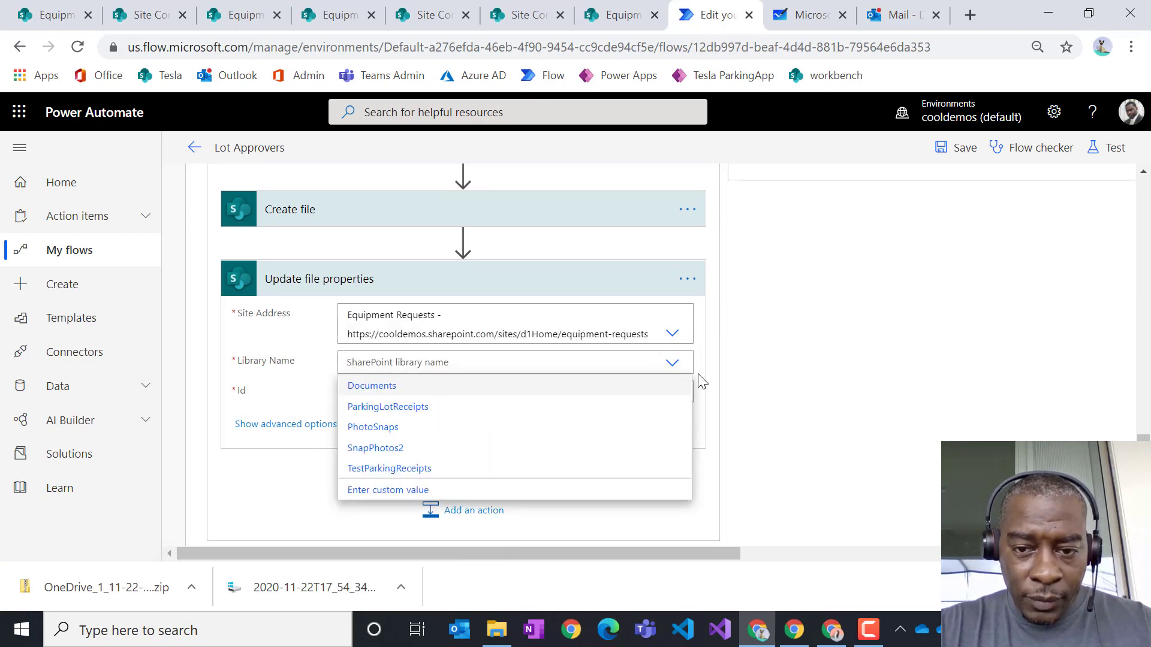
{"action": "left_click", "coordinate": [386, 407]}
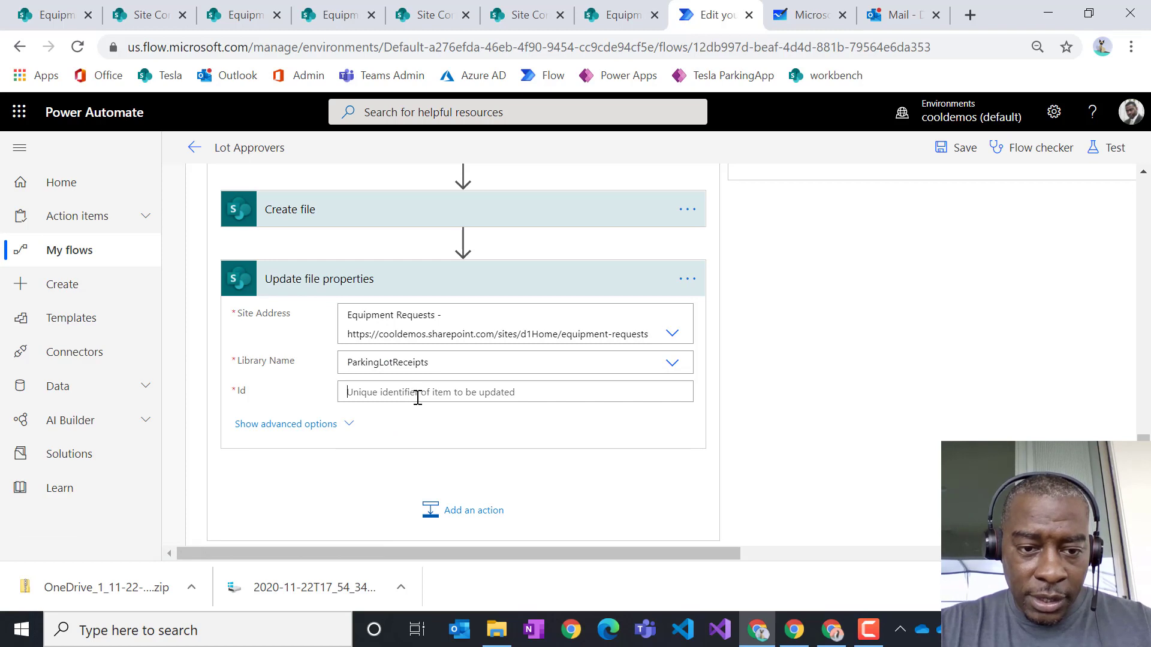
{"action": "left_click", "coordinate": [418, 397]}
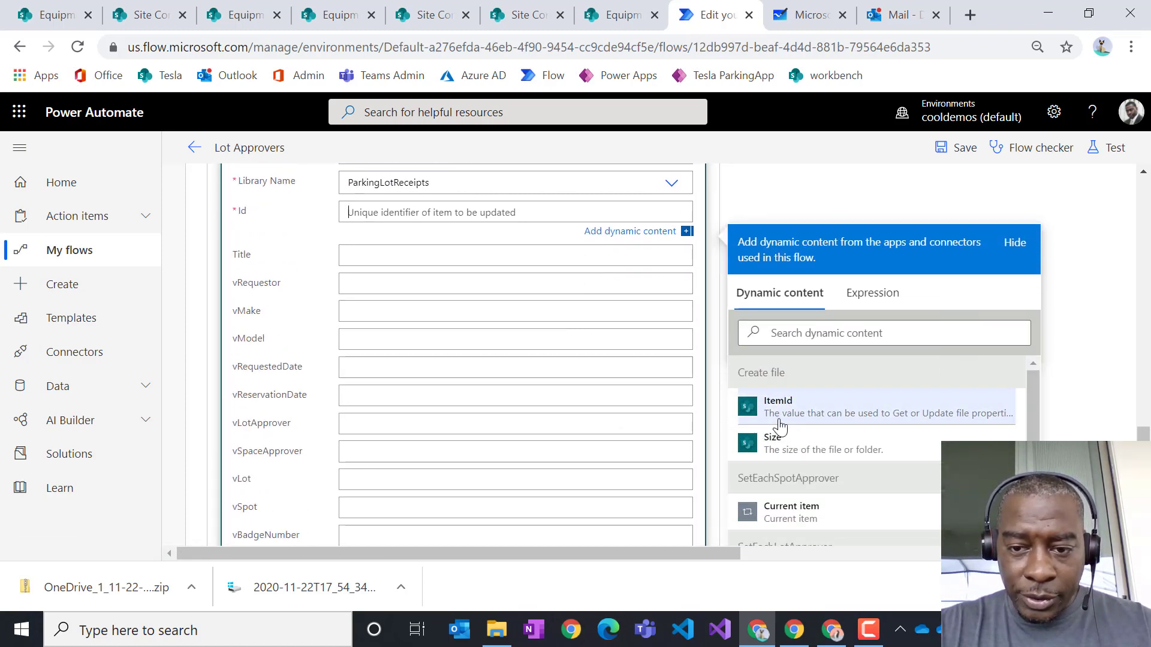
- Set Id to the created file's ItemId and vRequestor to Created By DisplayName
{"action": "left_click", "coordinate": [782, 414]}
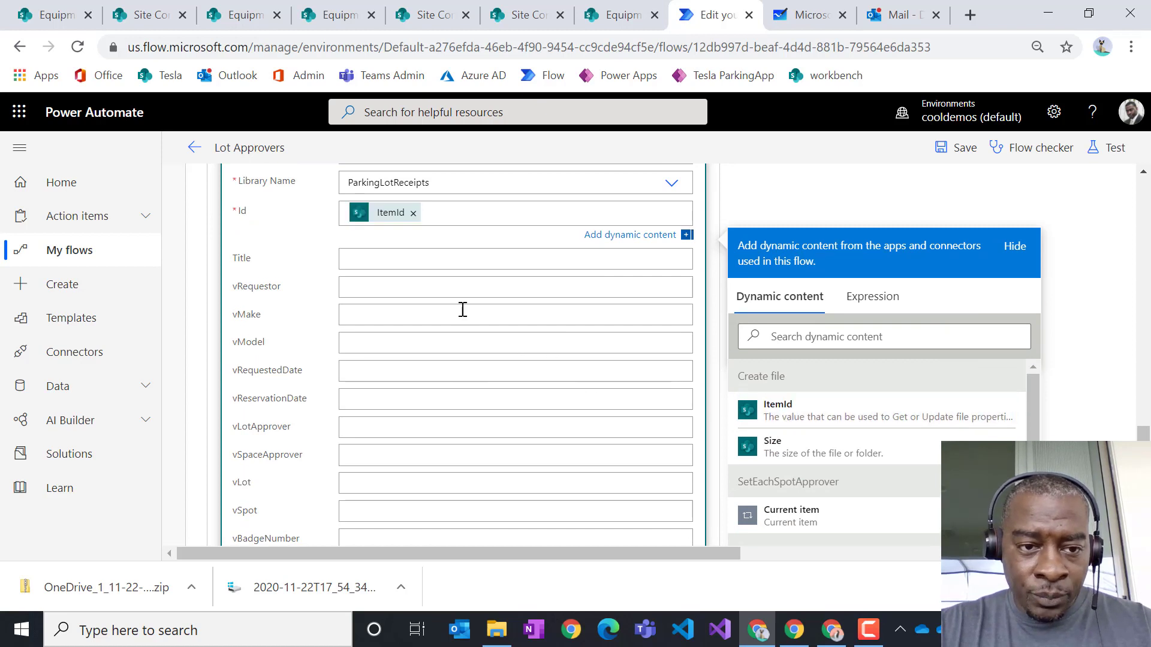
{"action": "left_click", "coordinate": [364, 287]}
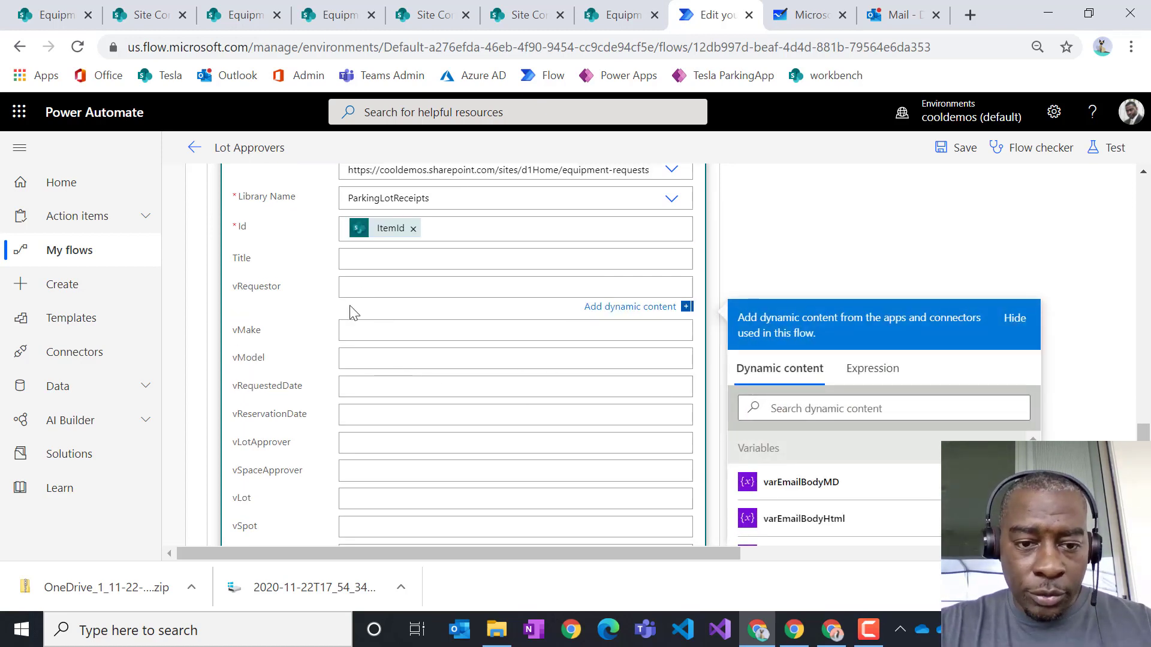
{"action": "scroll", "coordinate": [371, 330], "scroll_direction": "down", "scroll_amount": 3}
{"action": "scroll", "coordinate": [391, 367], "scroll_direction": "up", "scroll_amount": 3}
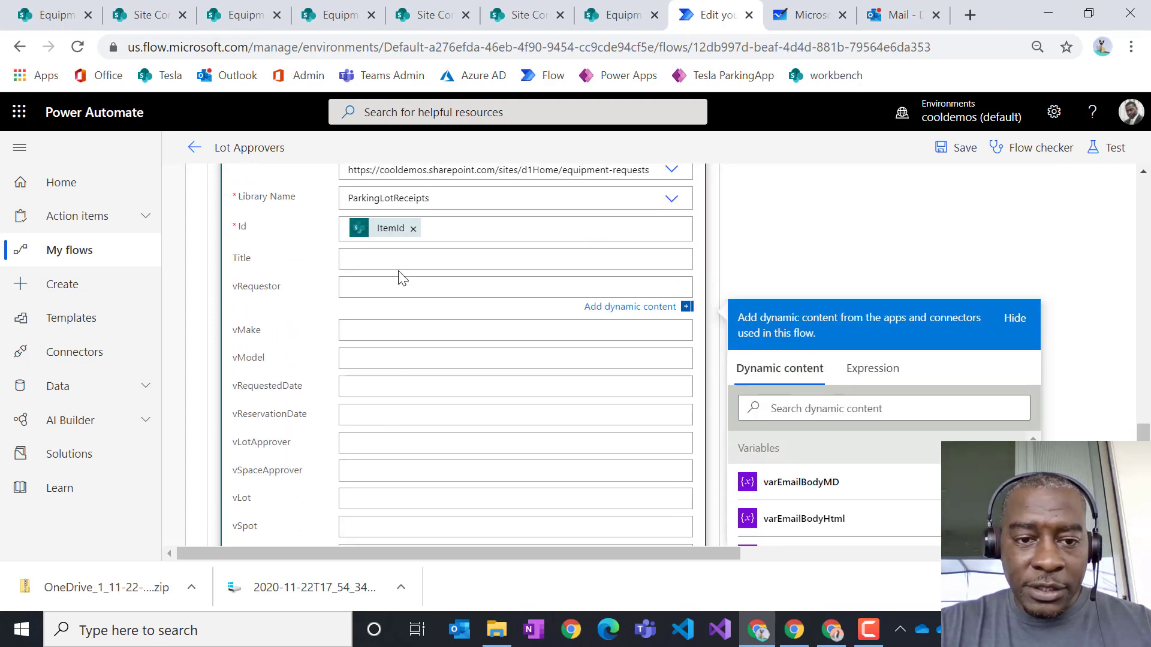
{"action": "scroll", "coordinate": [381, 466], "scroll_direction": "down", "scroll_amount": 2}
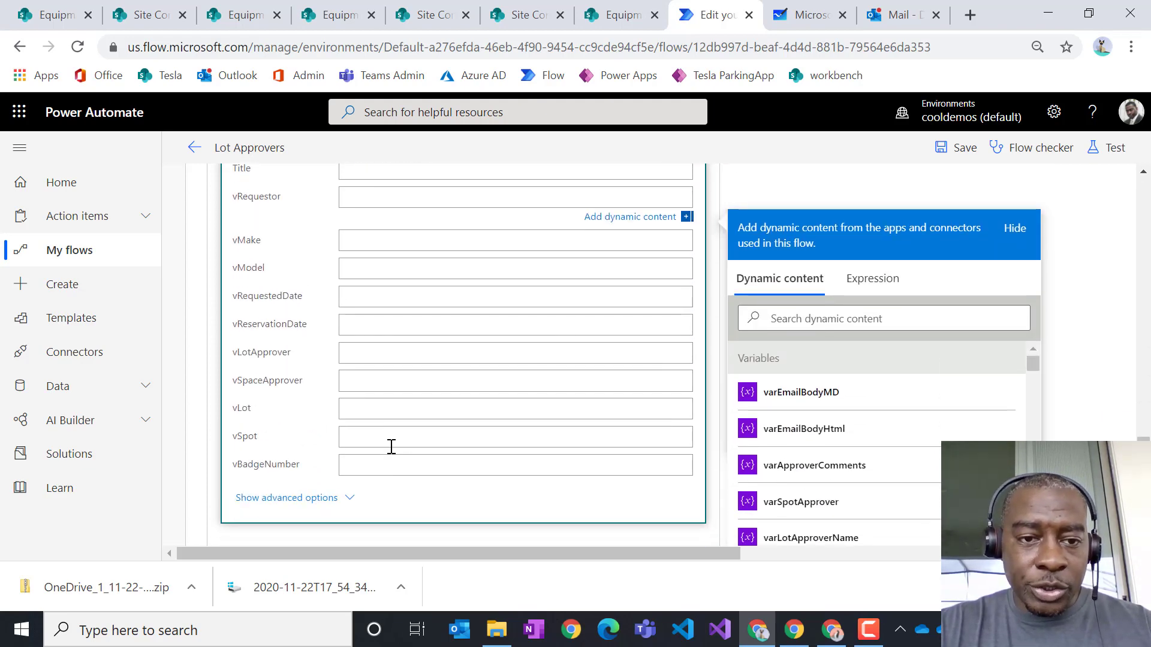
{"action": "left_click", "coordinate": [855, 318]}
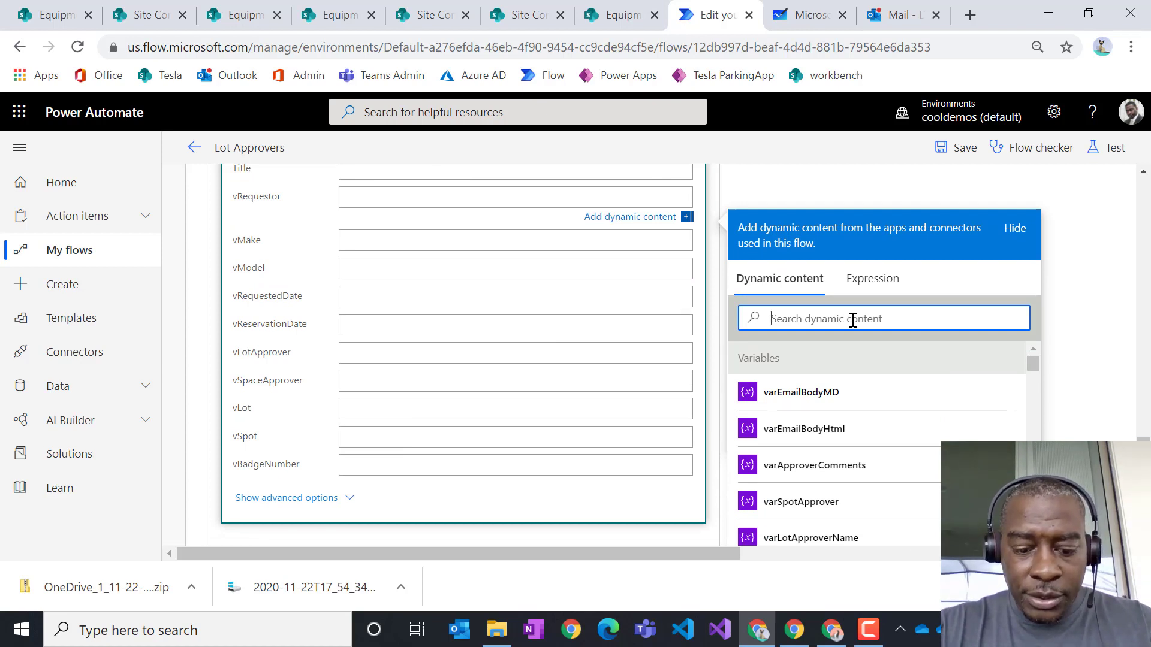
{"action": "type", "text": "crea"}
{"action": "scroll", "coordinate": [945, 403], "scroll_direction": "down", "scroll_amount": 5}
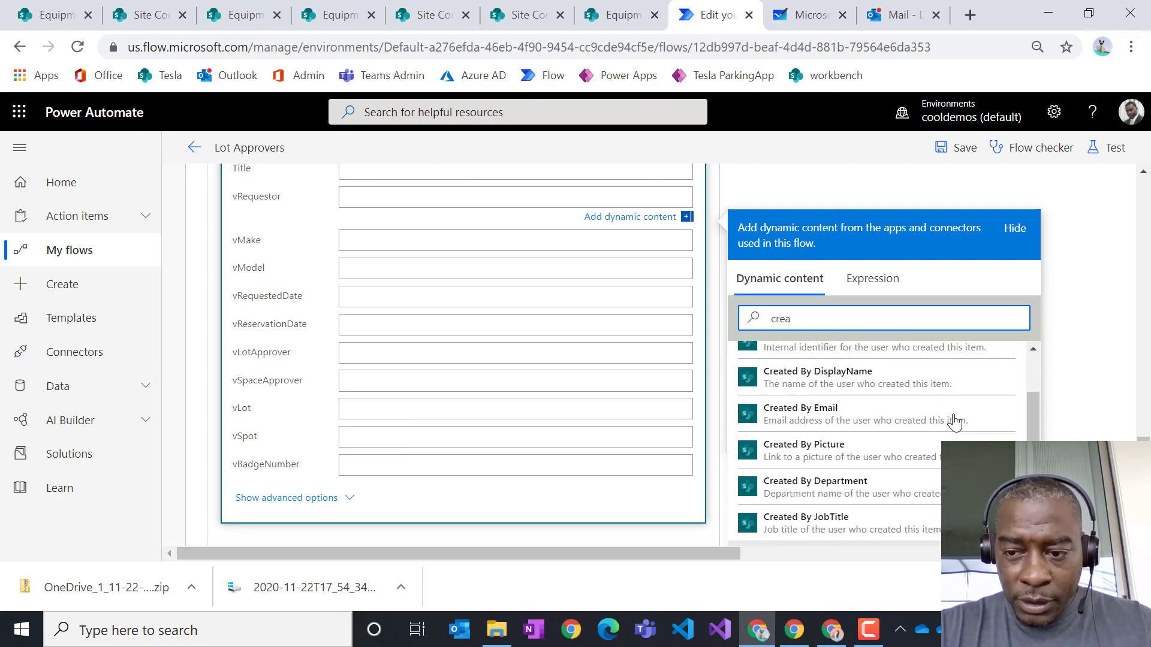
{"action": "scroll", "coordinate": [956, 429], "scroll_direction": "up", "scroll_amount": 5}
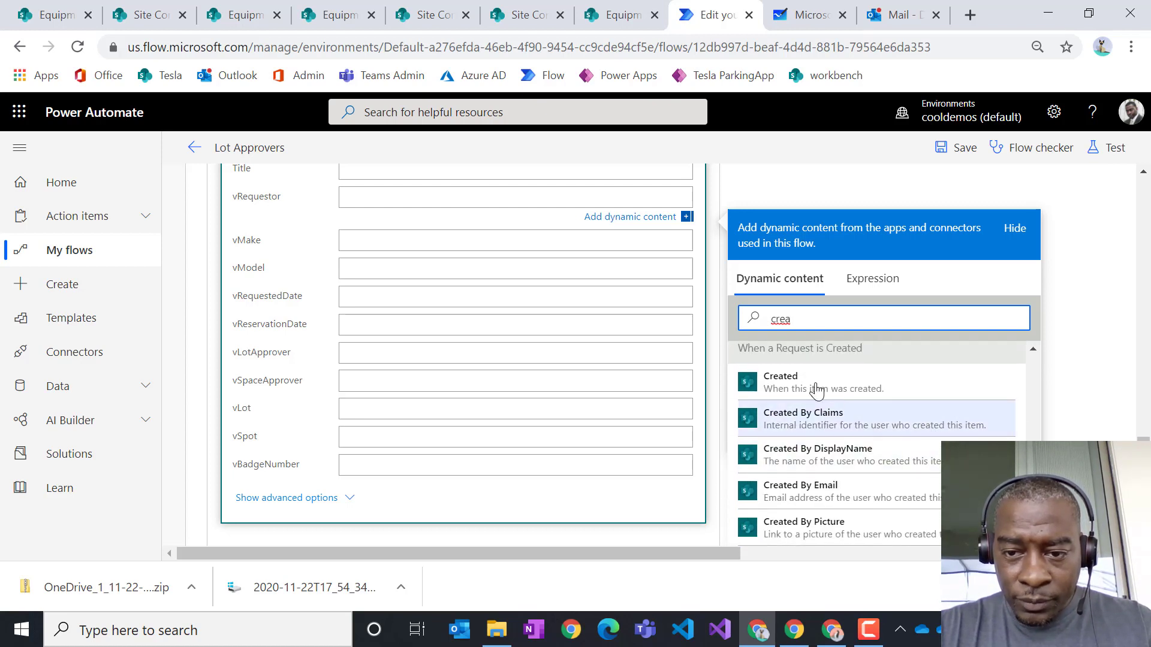
{"action": "left_click", "coordinate": [827, 457]}
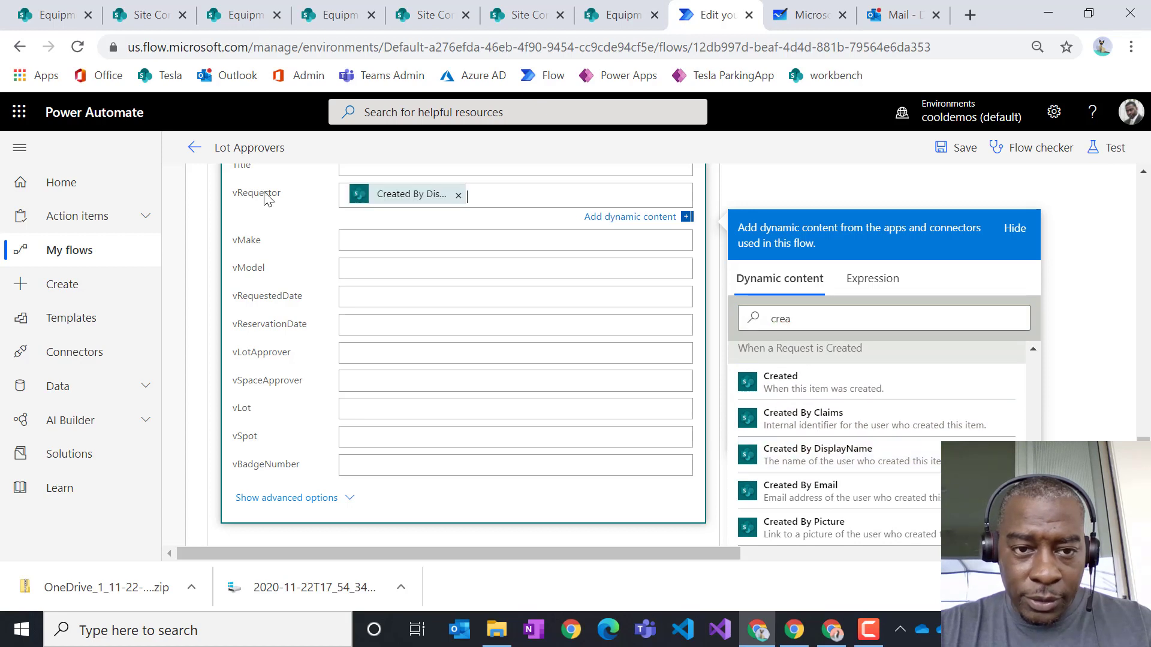
- Fill vMake and vModel with the request's Make and Model values
{"action": "left_click", "coordinate": [380, 248]}
{"action": "left_click", "coordinate": [810, 363]}
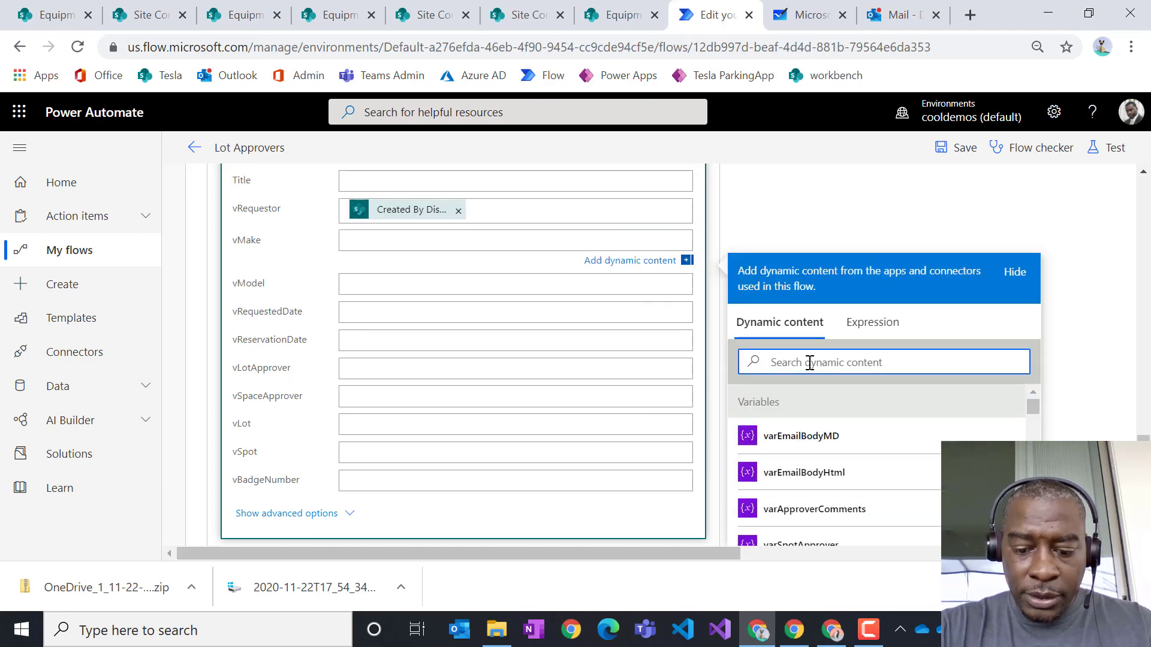
{"action": "type", "text": "make"}
{"action": "left_click", "coordinate": [794, 444]}
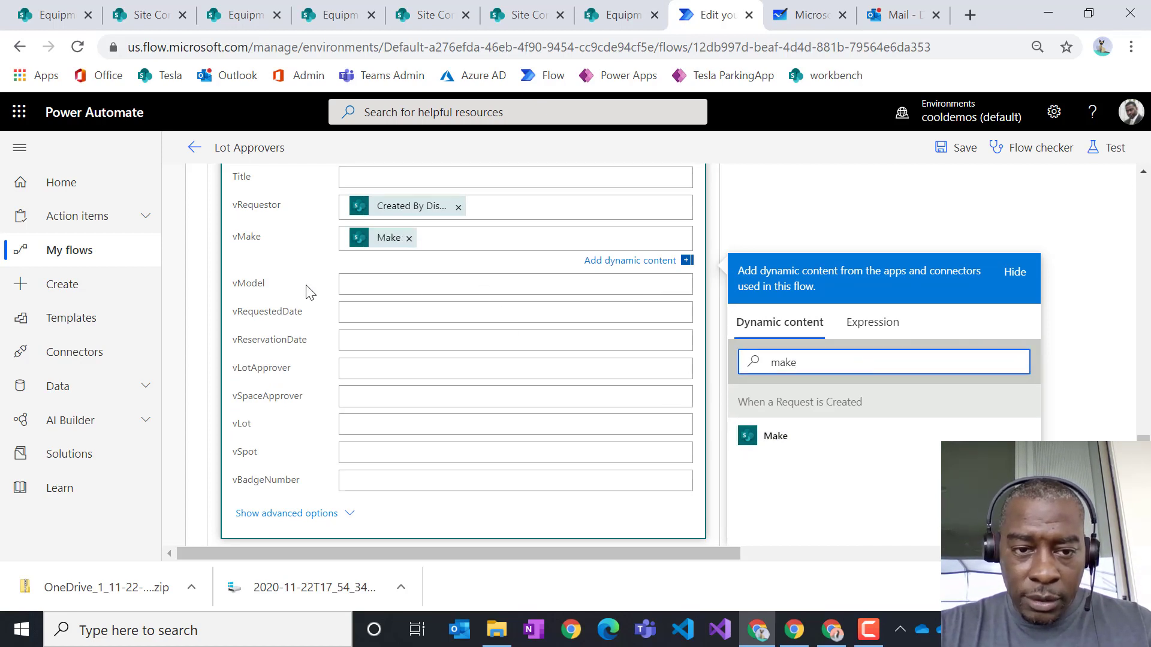
{"action": "left_click", "coordinate": [401, 287]}
{"action": "left_click", "coordinate": [831, 408]}
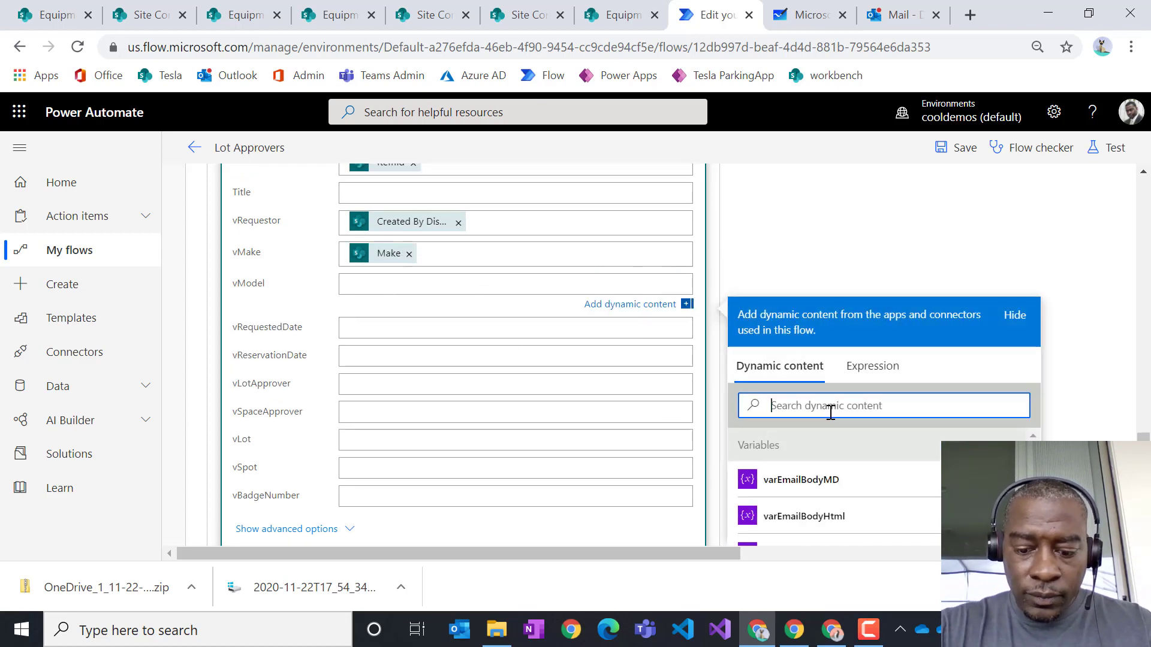
{"action": "type", "text": "mode"}
{"action": "left_click", "coordinate": [799, 480]}
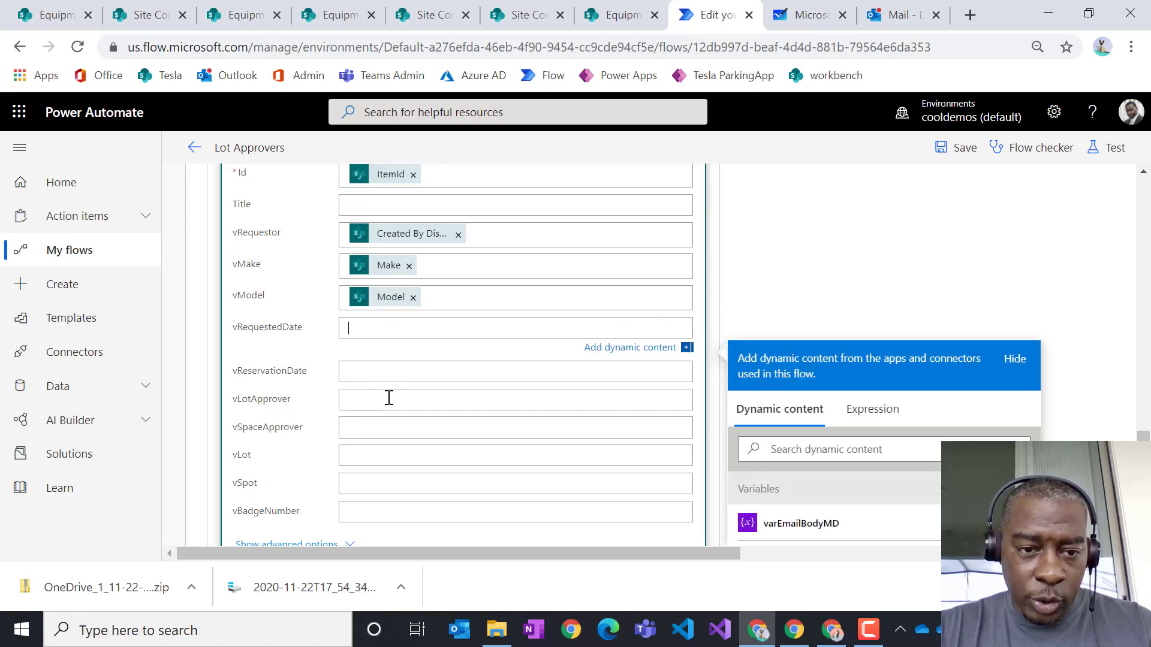
- Put the Created date into vRequestedDate, which wraps the step in Apply to each
{"action": "left_click", "coordinate": [351, 377]}
{"action": "left_click", "coordinate": [362, 333]}
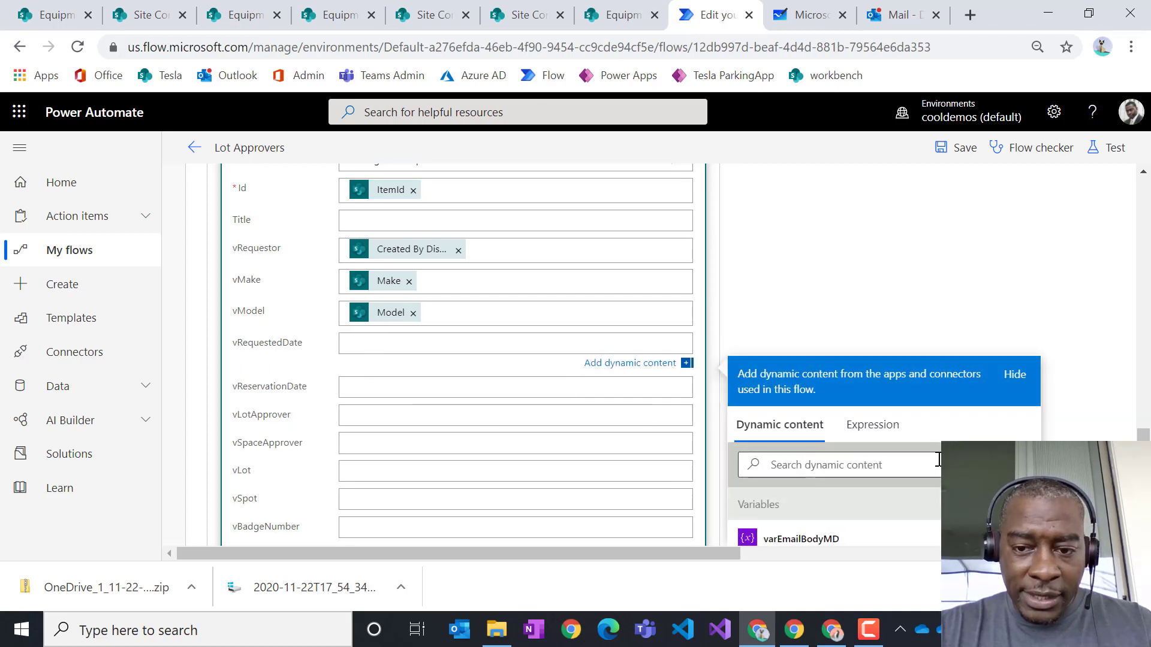
{"action": "scroll", "coordinate": [938, 459], "scroll_direction": "down", "scroll_amount": 3}
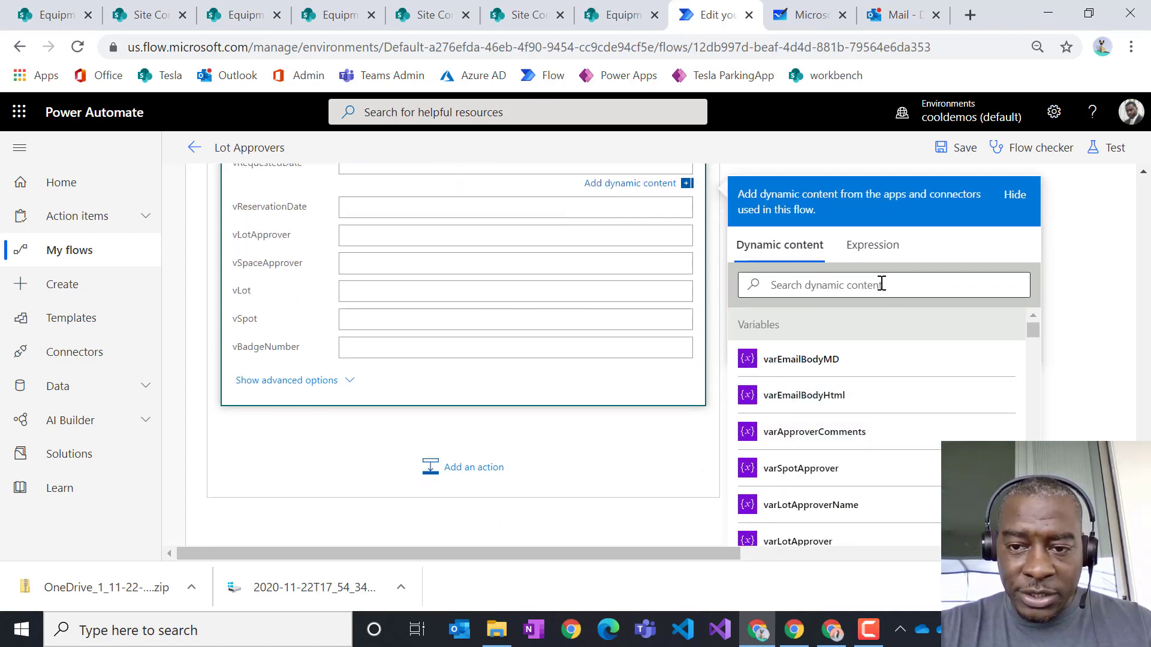
{"action": "left_click", "coordinate": [881, 284]}
{"action": "type", "text": "creat"}
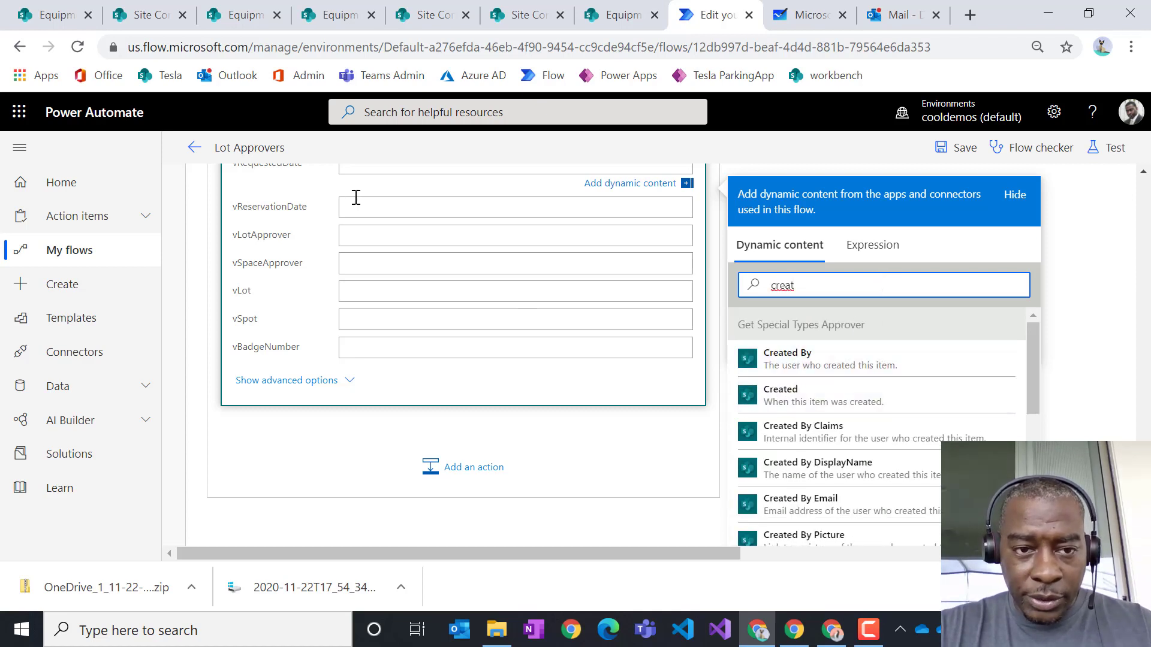
{"action": "scroll", "coordinate": [390, 225], "scroll_direction": "up", "scroll_amount": 2}
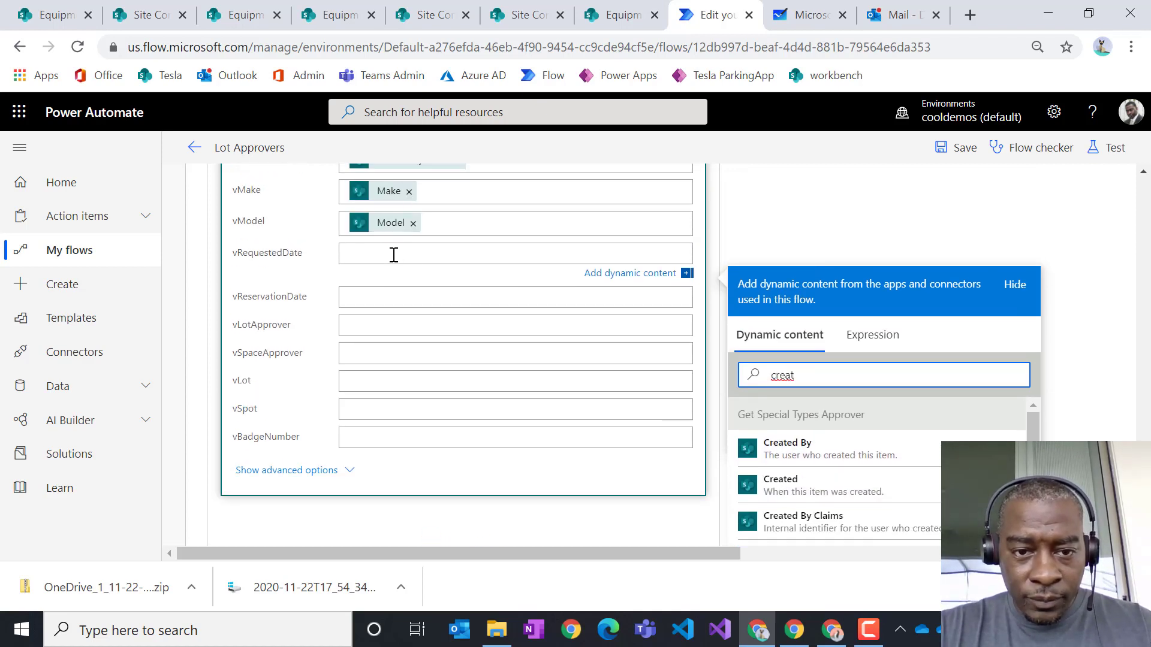
{"action": "left_click", "coordinate": [794, 490]}
{"action": "scroll", "coordinate": [385, 311], "scroll_direction": "up", "scroll_amount": 3}
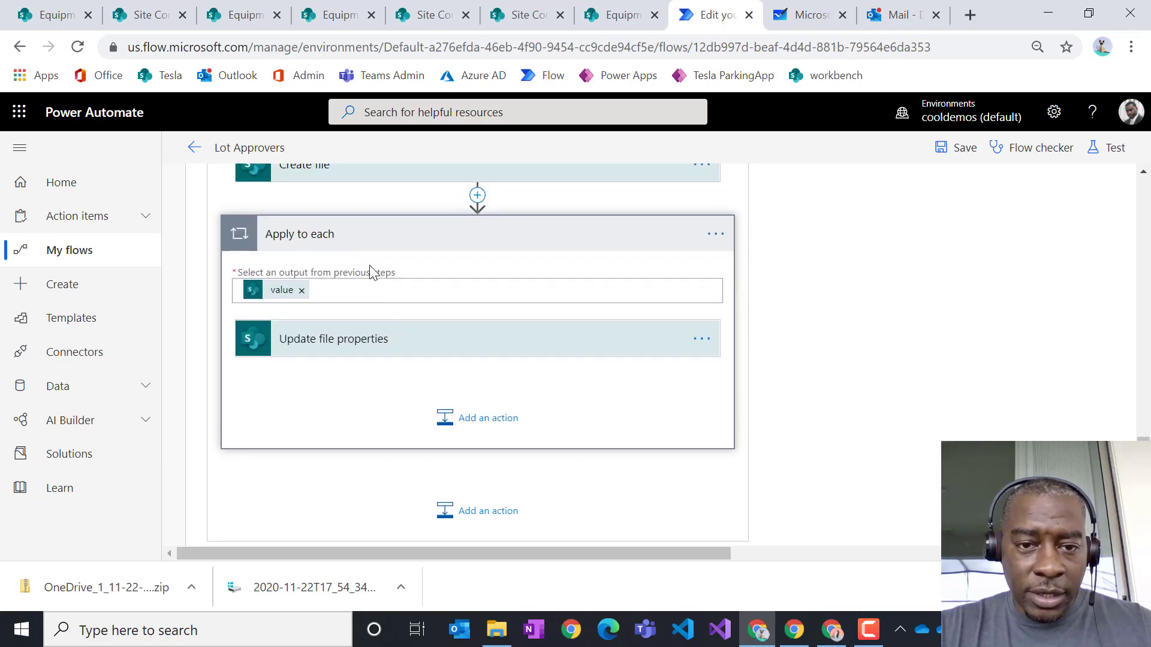
- Move the Update file properties step out of Apply to each, placing it right after Create file
{"action": "scroll", "coordinate": [372, 272], "scroll_direction": "up", "scroll_amount": 2}
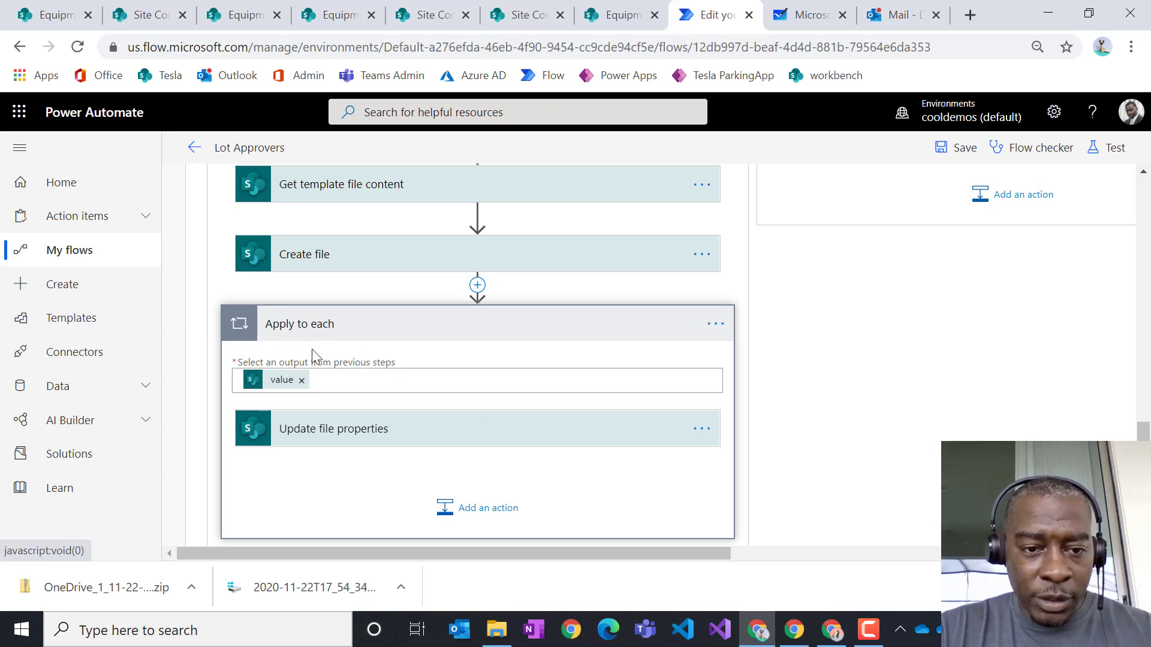
{"action": "left_click", "coordinate": [384, 444]}
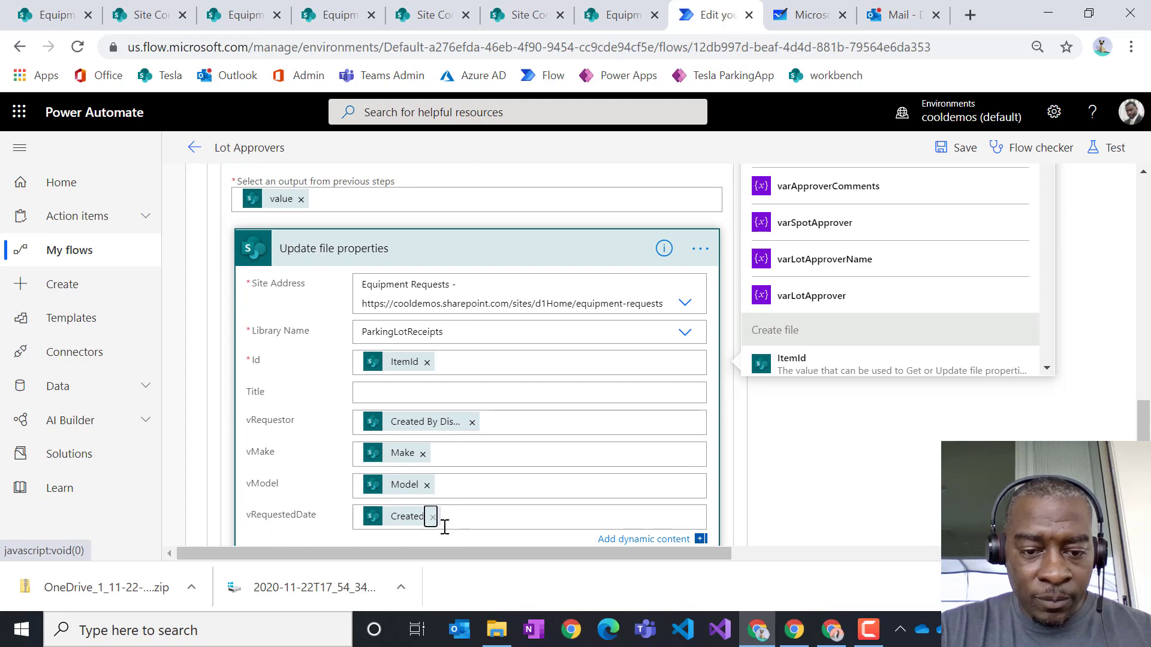
{"action": "scroll", "coordinate": [456, 518], "scroll_direction": "up", "scroll_amount": 5}
{"action": "left_click_drag", "start_coordinate": [462, 523], "coordinate": [487, 392]}
{"action": "scroll", "coordinate": [494, 394], "scroll_direction": "down", "scroll_amount": 9}
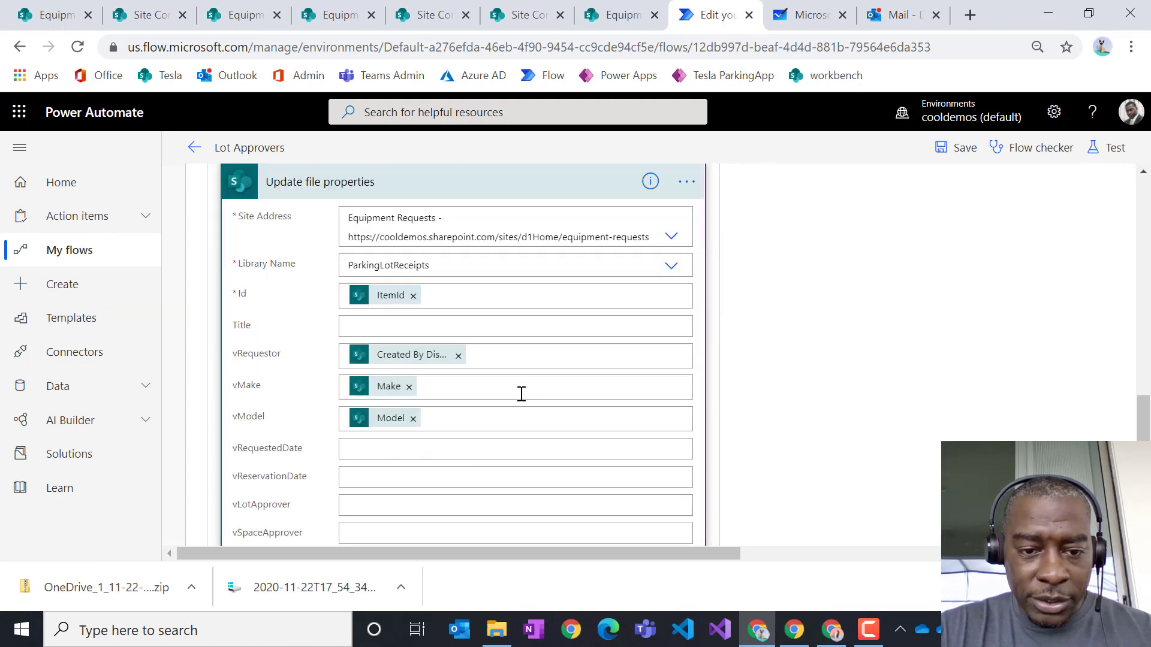
- Fill vRequestedDate with the Created value from When a Request is Created
{"action": "scroll", "coordinate": [500, 319], "scroll_direction": "up", "scroll_amount": 4}
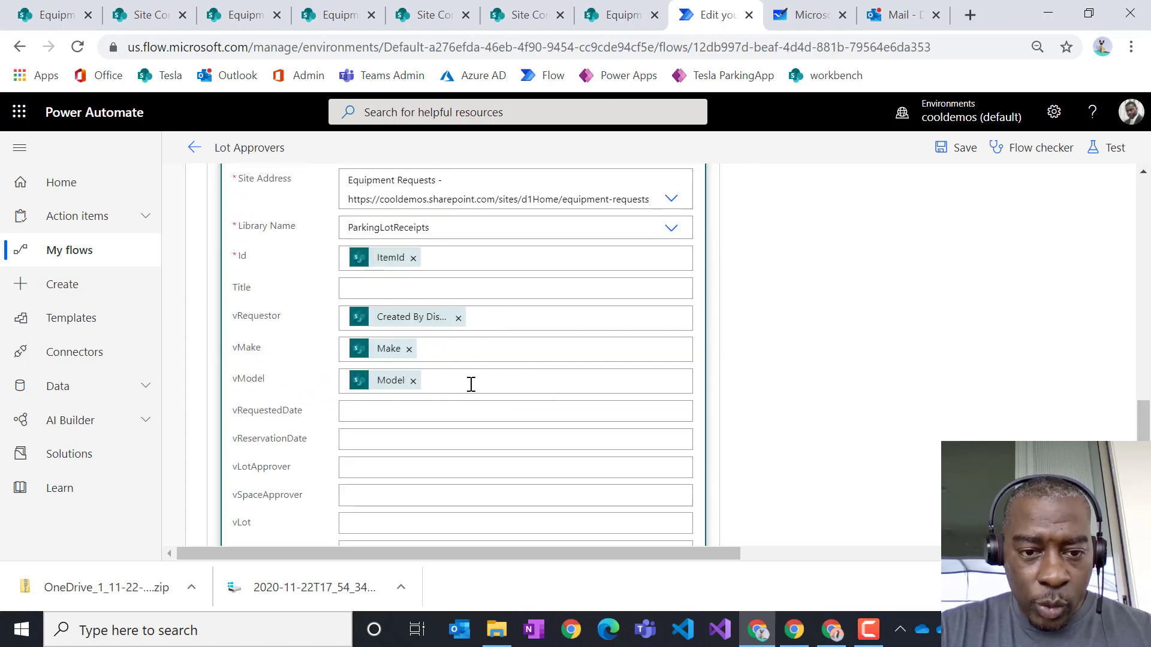
{"action": "left_click", "coordinate": [399, 414]}
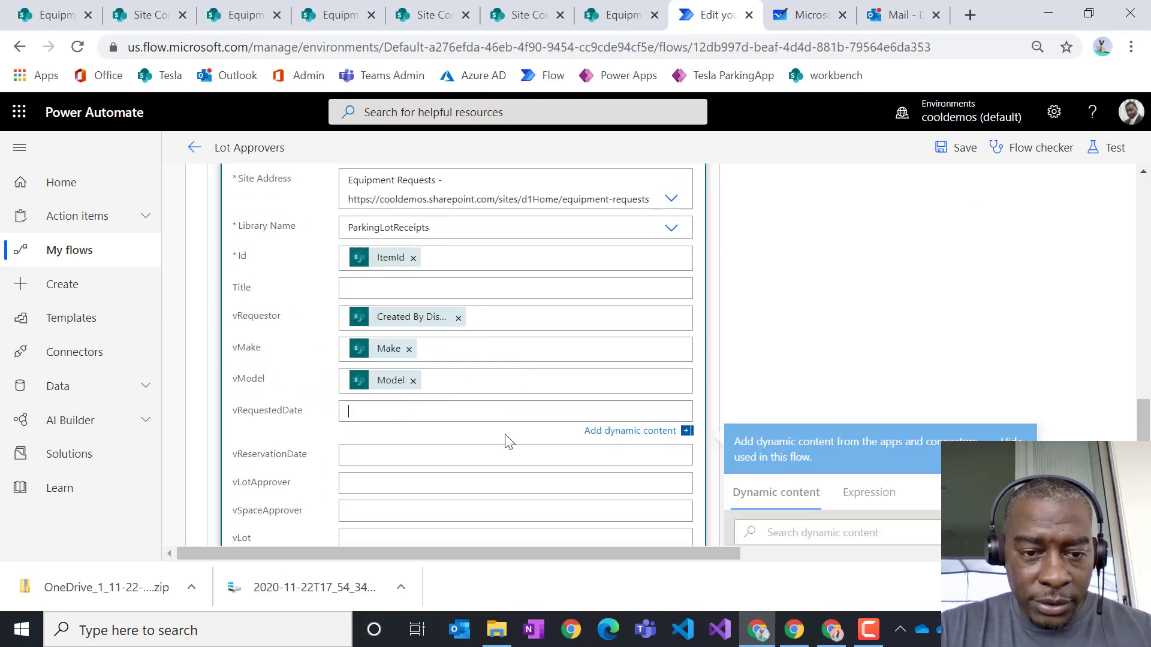
{"action": "left_click", "coordinate": [857, 443]}
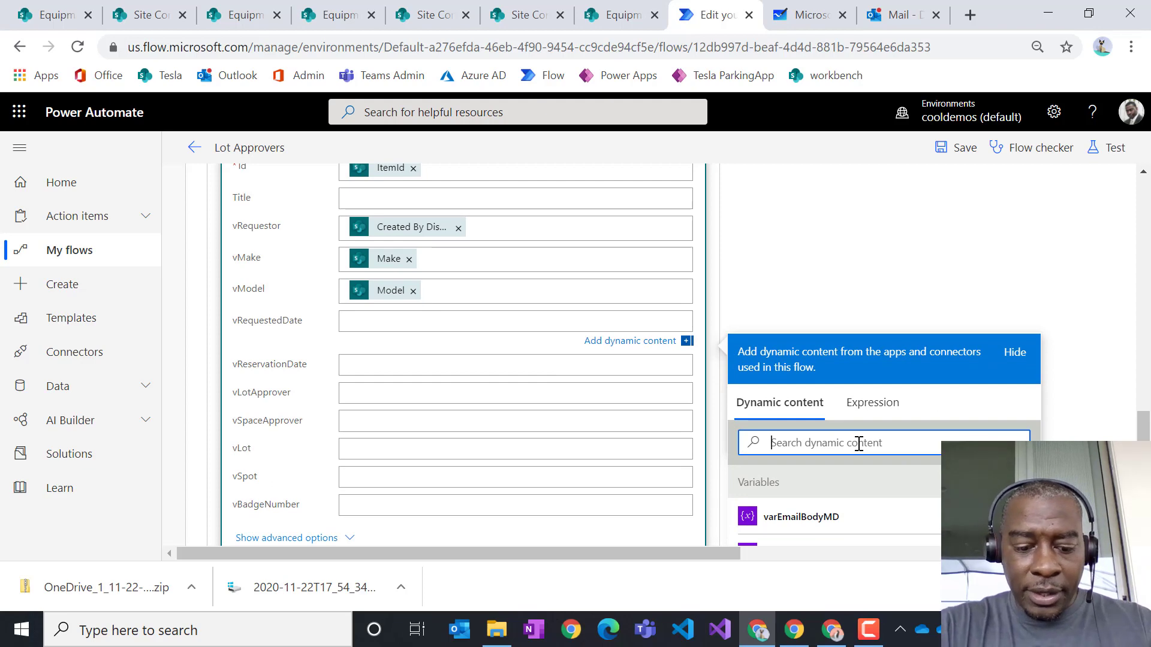
{"action": "type", "text": "create"}
{"action": "scroll", "coordinate": [1085, 372], "scroll_direction": "down", "scroll_amount": 3}
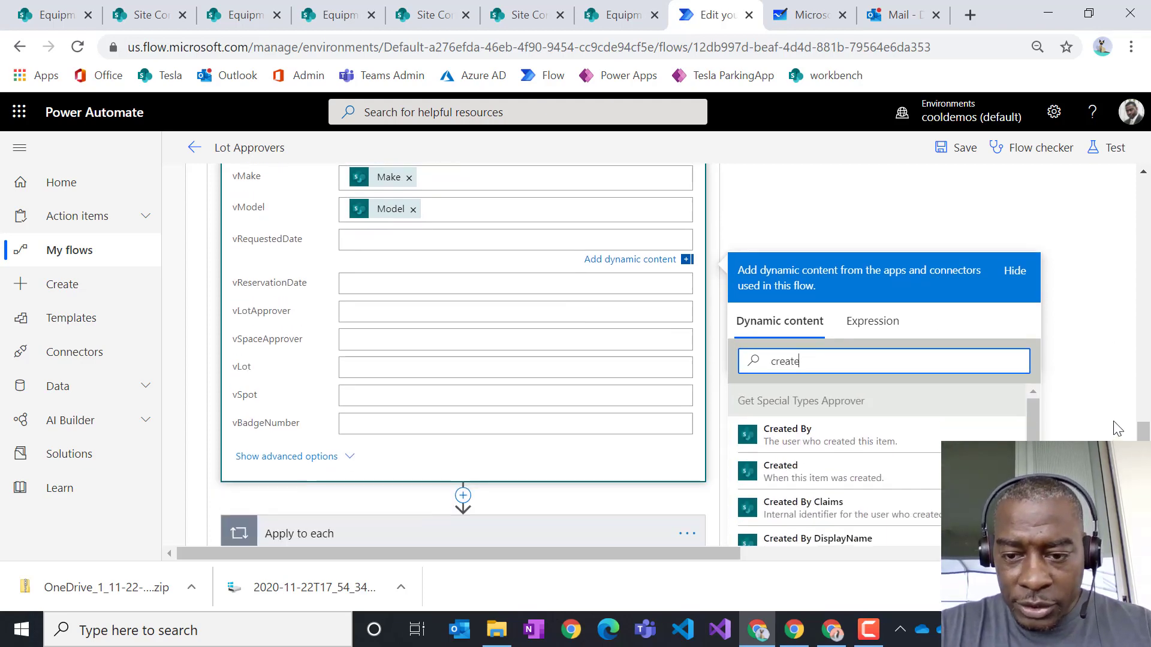
{"action": "scroll", "coordinate": [1034, 345], "scroll_direction": "down", "scroll_amount": 5}
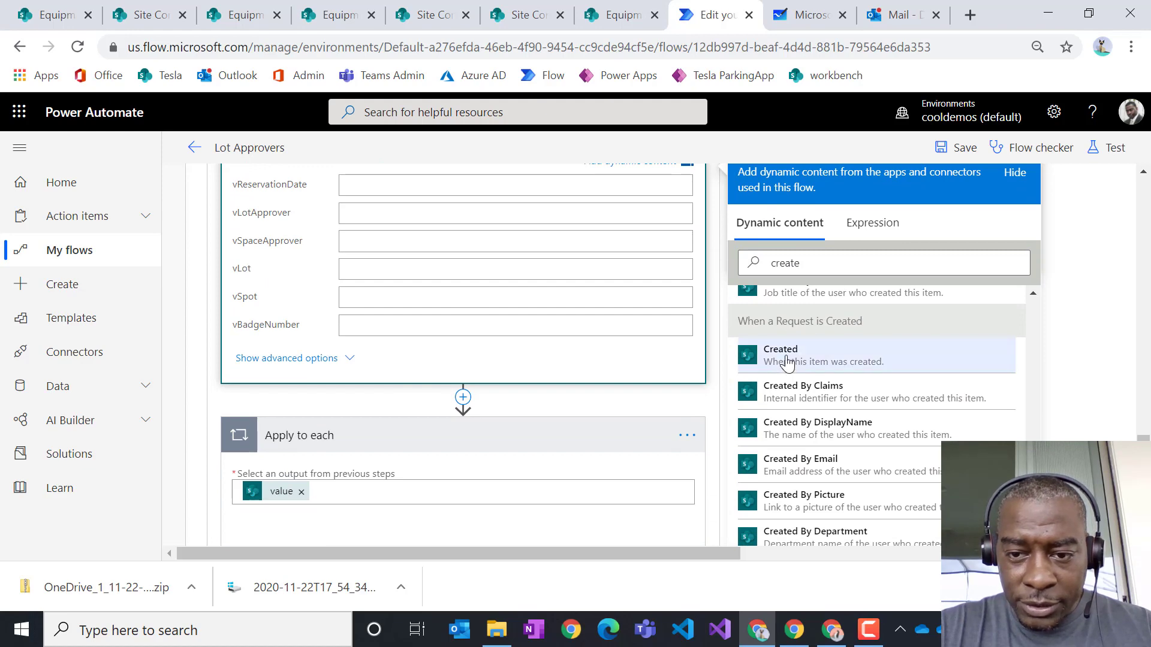
{"action": "left_click", "coordinate": [783, 358]}
{"action": "scroll", "coordinate": [540, 329], "scroll_direction": "up", "scroll_amount": 2}
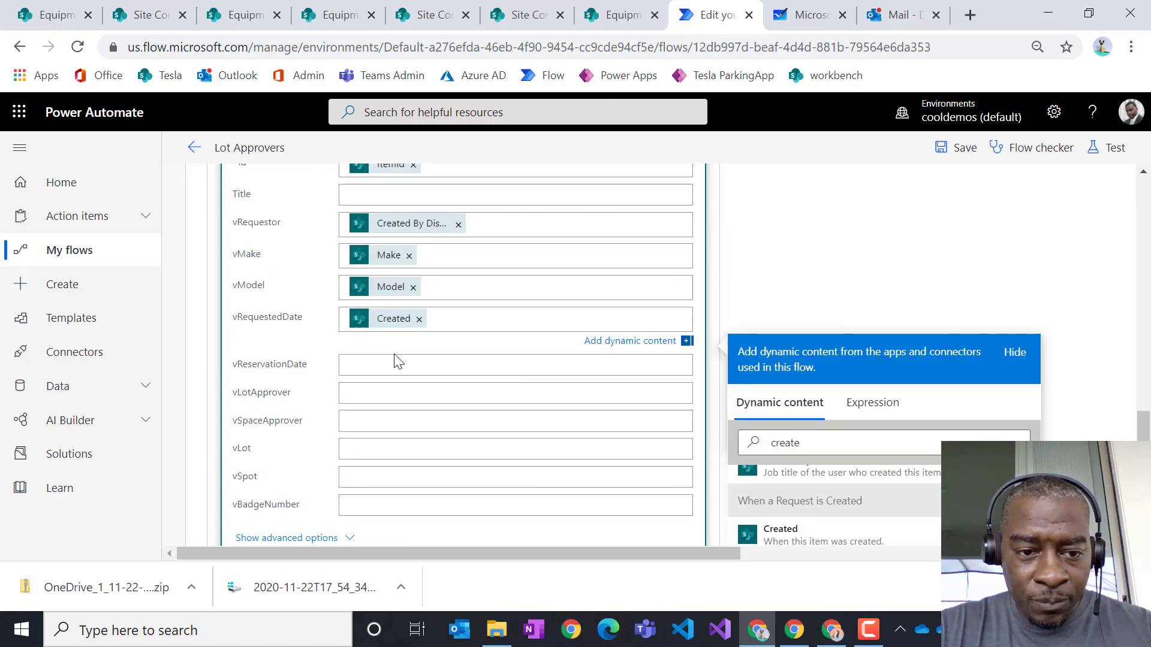
{"action": "scroll", "coordinate": [430, 370], "scroll_direction": "down", "scroll_amount": 1}
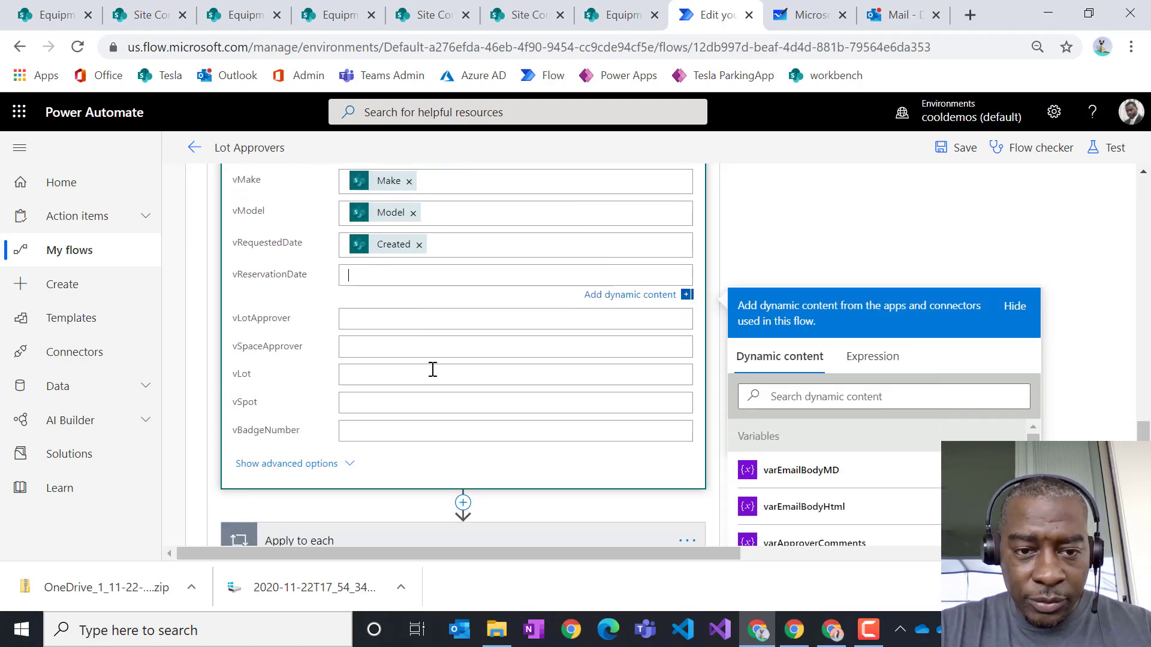
- Search dynamic content for 'star' to find the reservation start date
{"action": "left_click", "coordinate": [846, 398]}
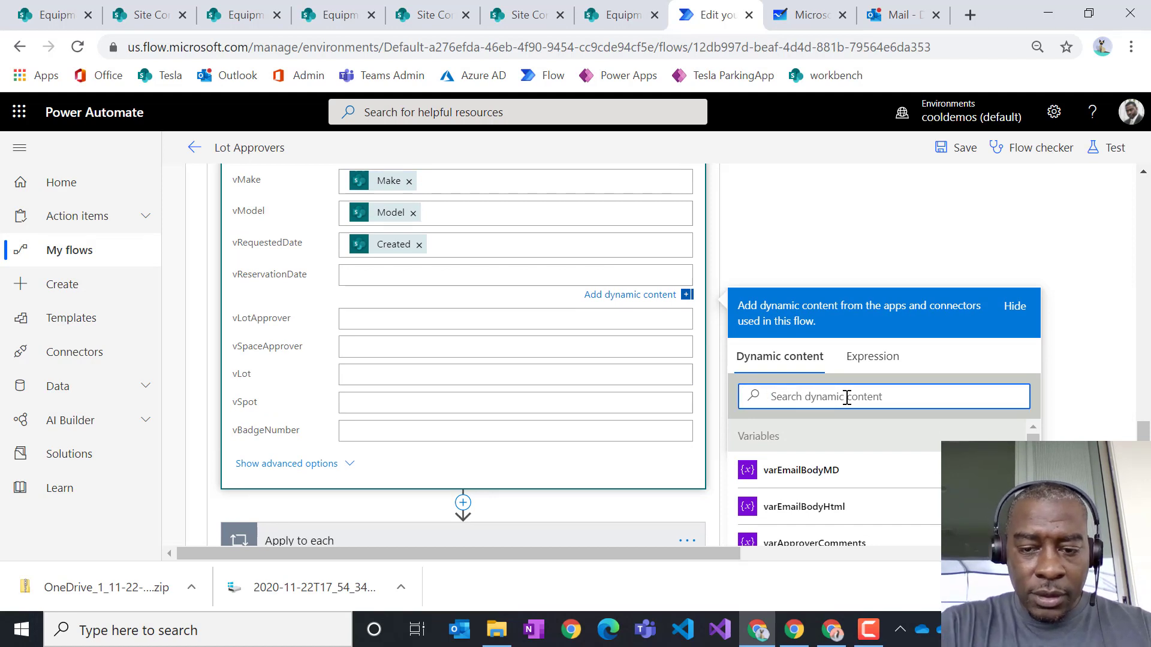
{"action": "type", "text": "star"}
{"action": "scroll", "coordinate": [851, 400], "scroll_direction": "down", "scroll_amount": 3}
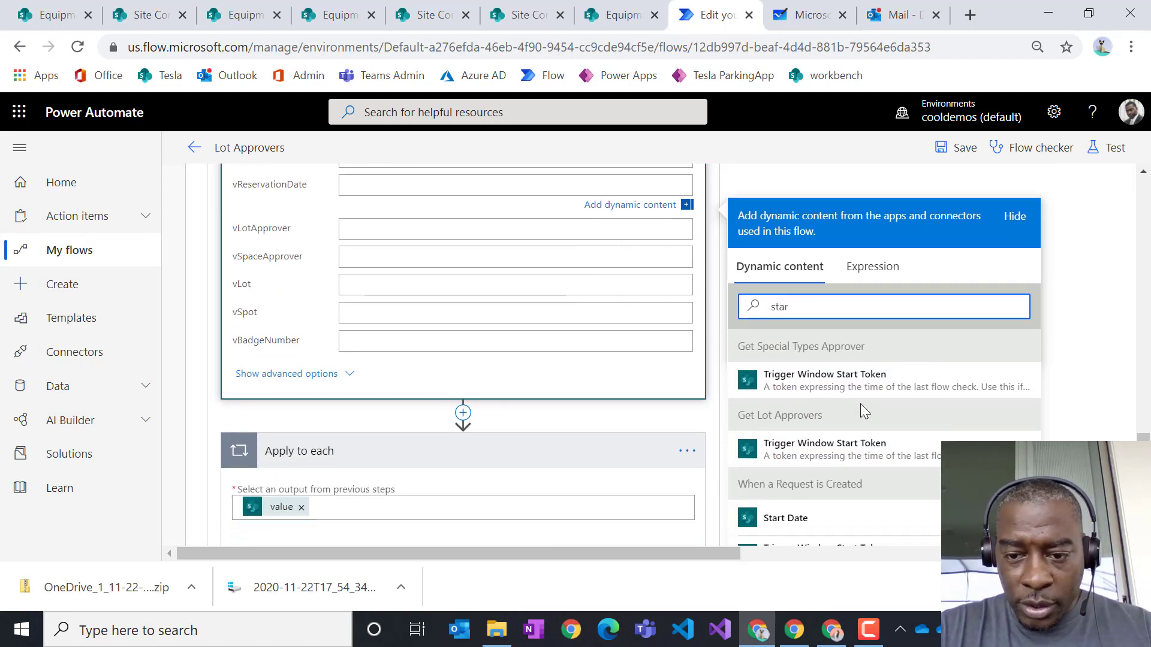
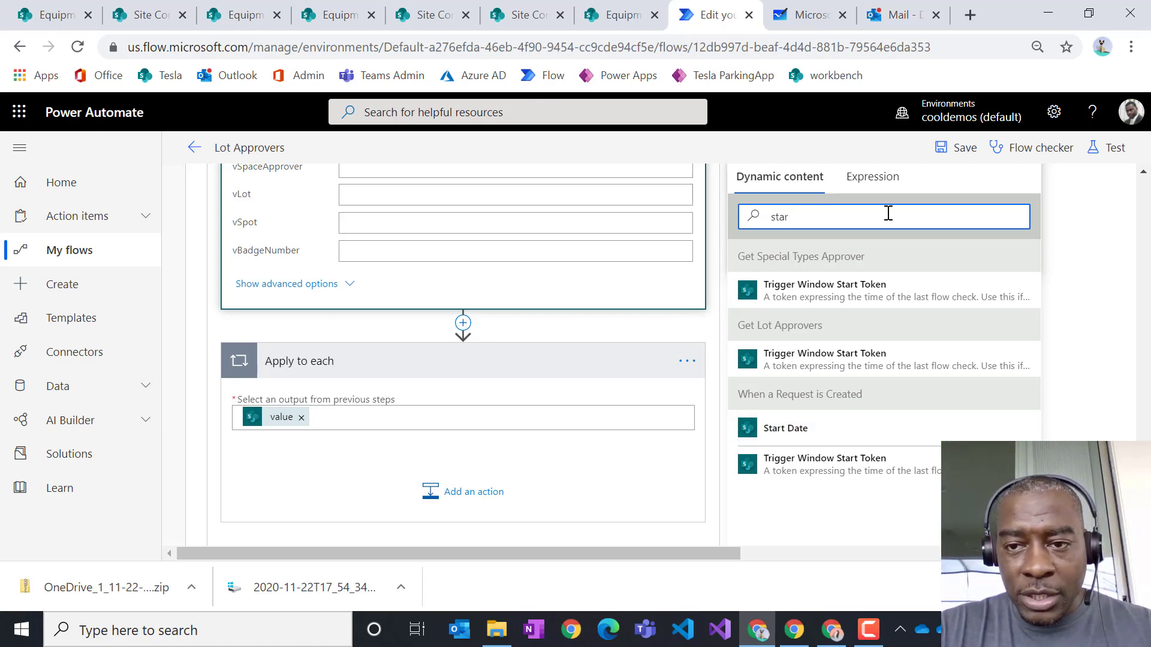
- Start a formatDateTime expression and insert Start Date into vReservationDate
{"action": "scroll", "coordinate": [657, 308], "scroll_direction": "up", "scroll_amount": 3}
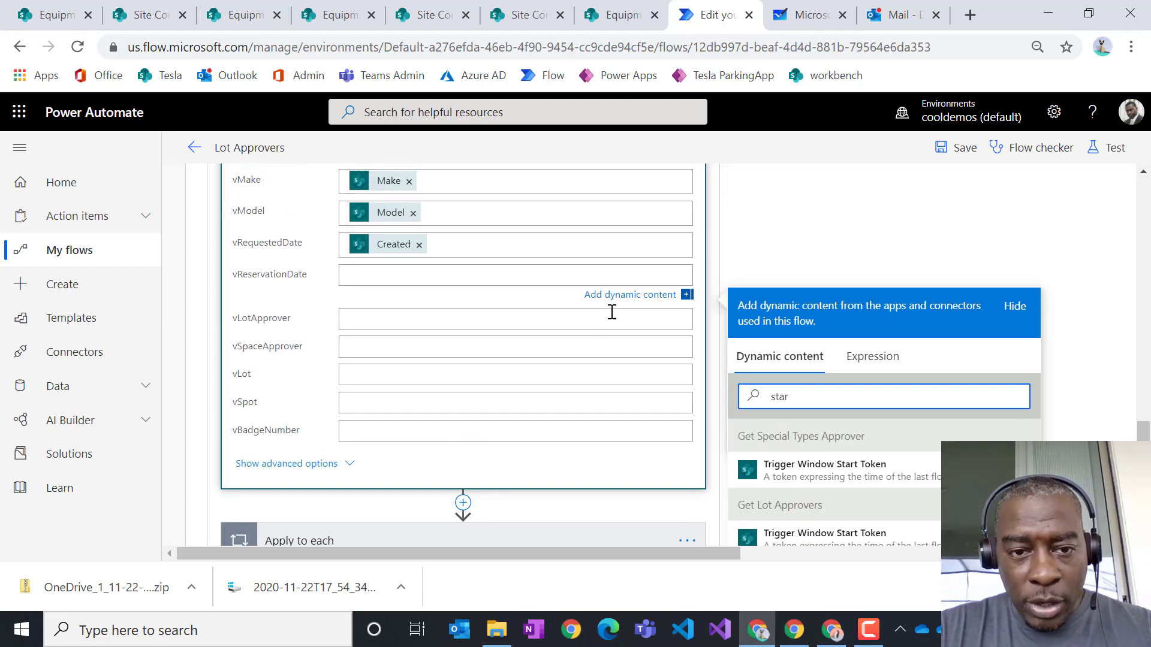
{"action": "left_click", "coordinate": [873, 359]}
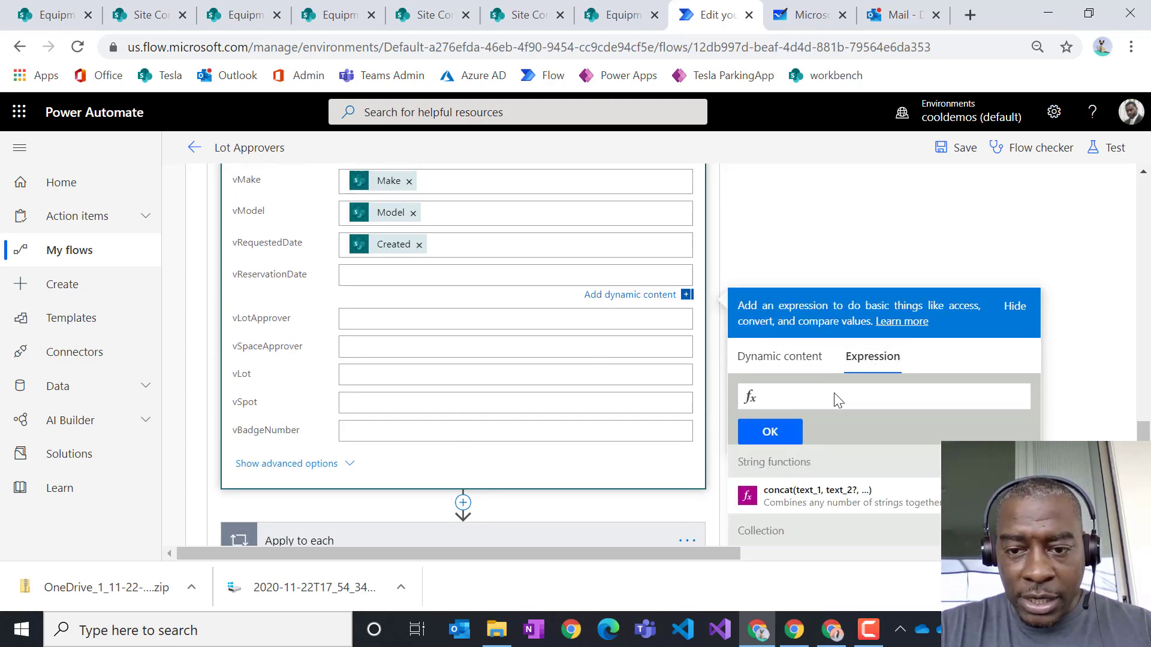
{"action": "type", "text": "formatDateTime"}
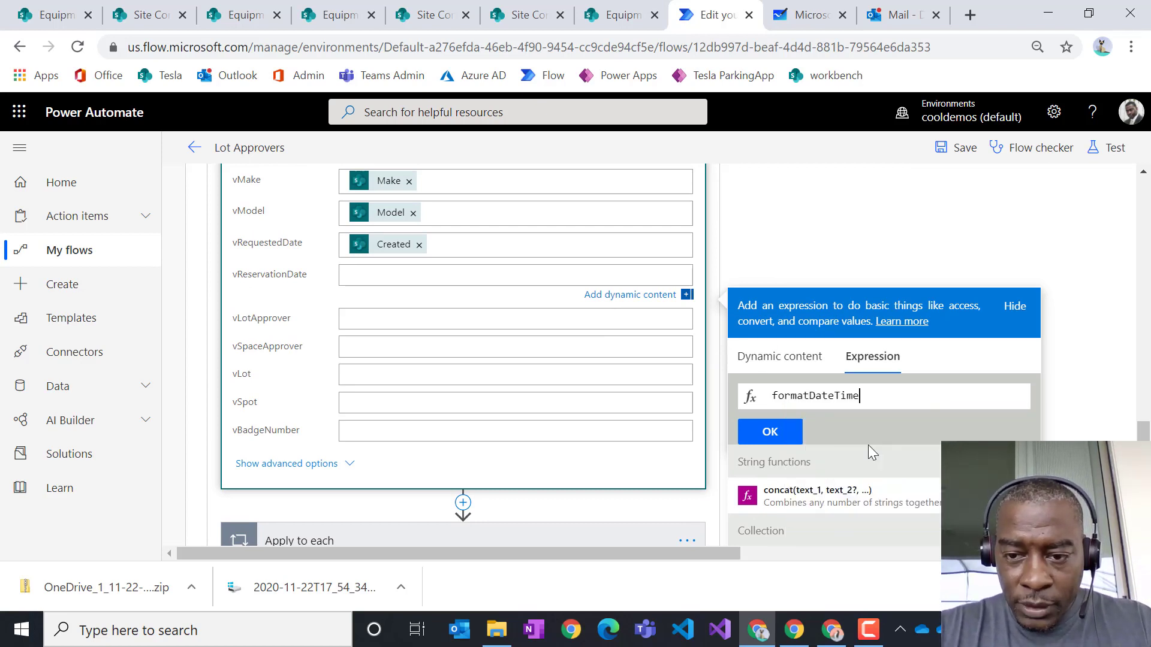
{"action": "left_click", "coordinate": [868, 445]}
{"action": "type", "text": "("}
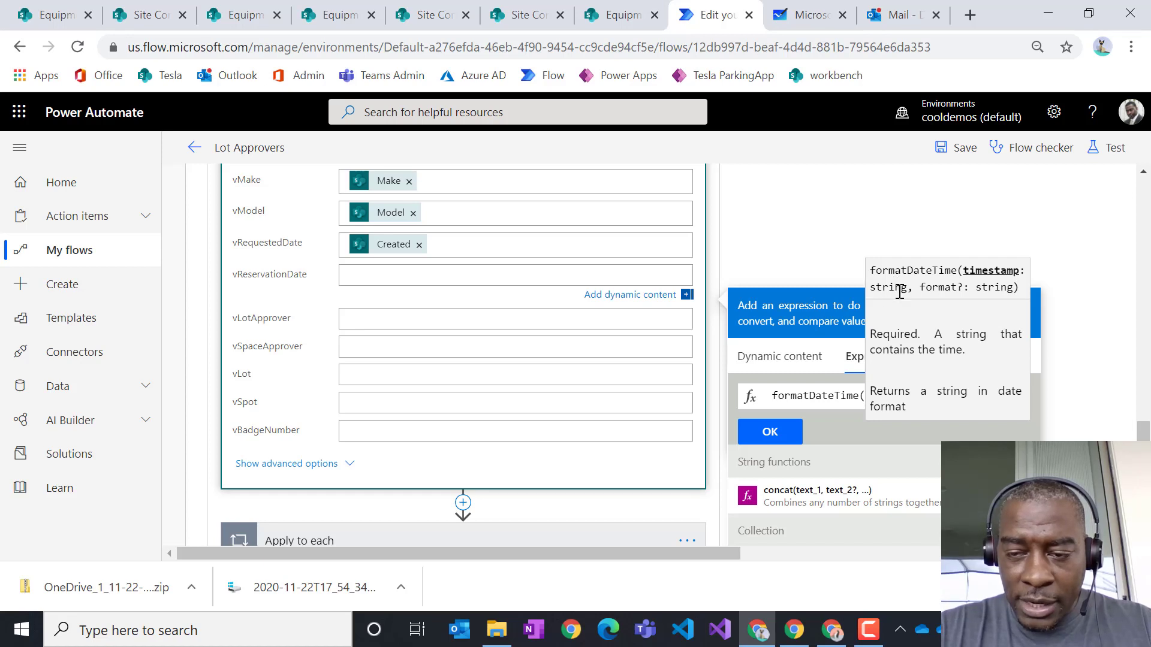
{"action": "left_click", "coordinate": [859, 396]}
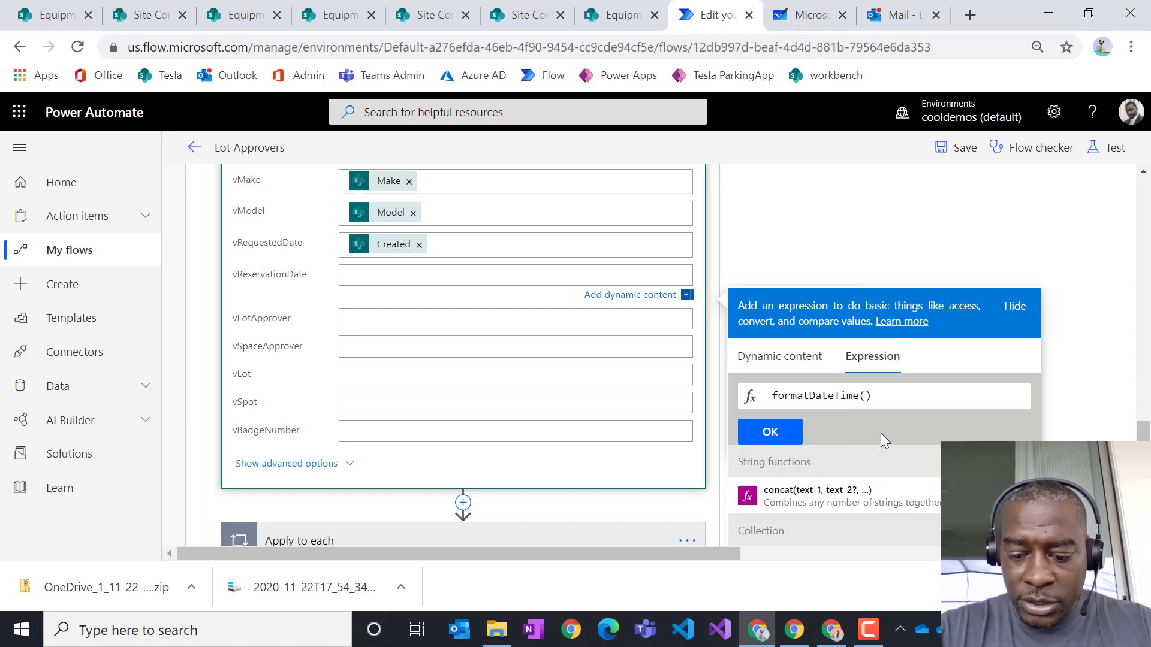
{"action": "type", "text": ","}
{"action": "key", "text": "Left"}
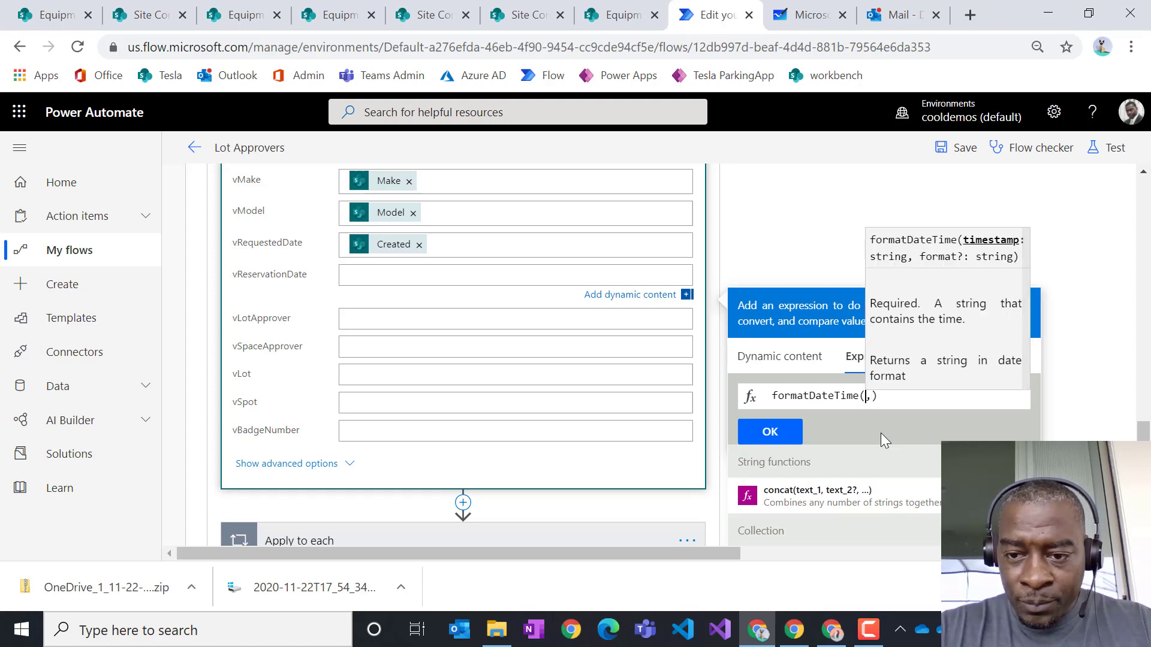
{"action": "left_click", "coordinate": [788, 353]}
{"action": "scroll", "coordinate": [791, 420], "scroll_direction": "down", "scroll_amount": 3}
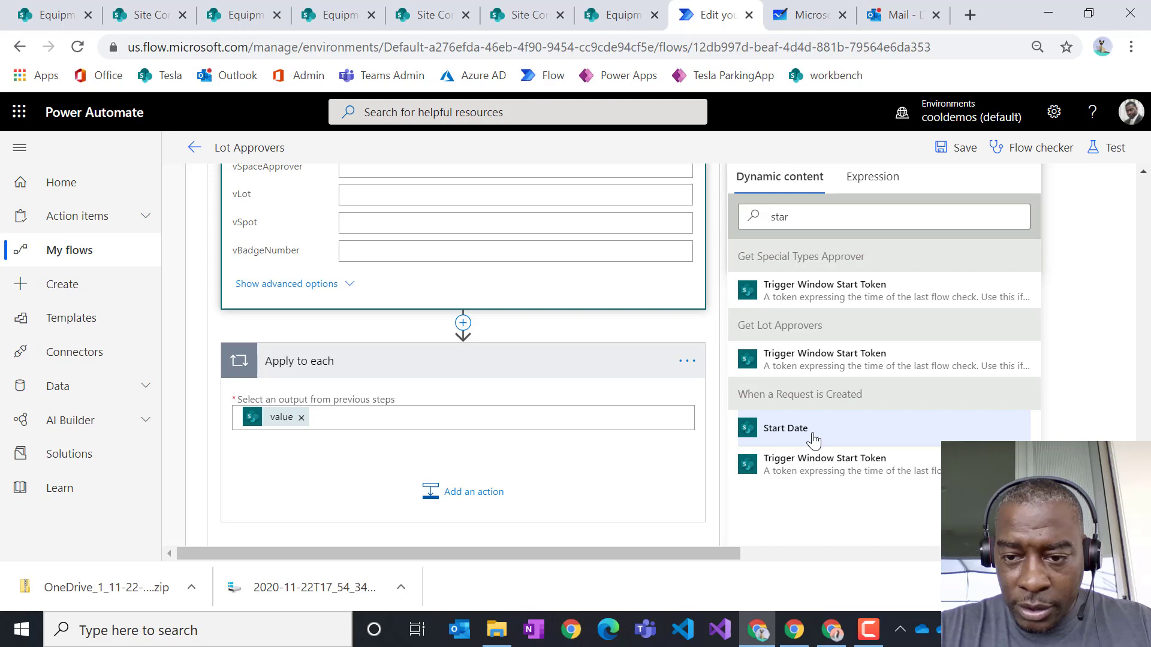
{"action": "left_click", "coordinate": [879, 427]}
- Begin a second formatDateTime expression for vReservationDate
{"action": "left_click", "coordinate": [881, 275]}
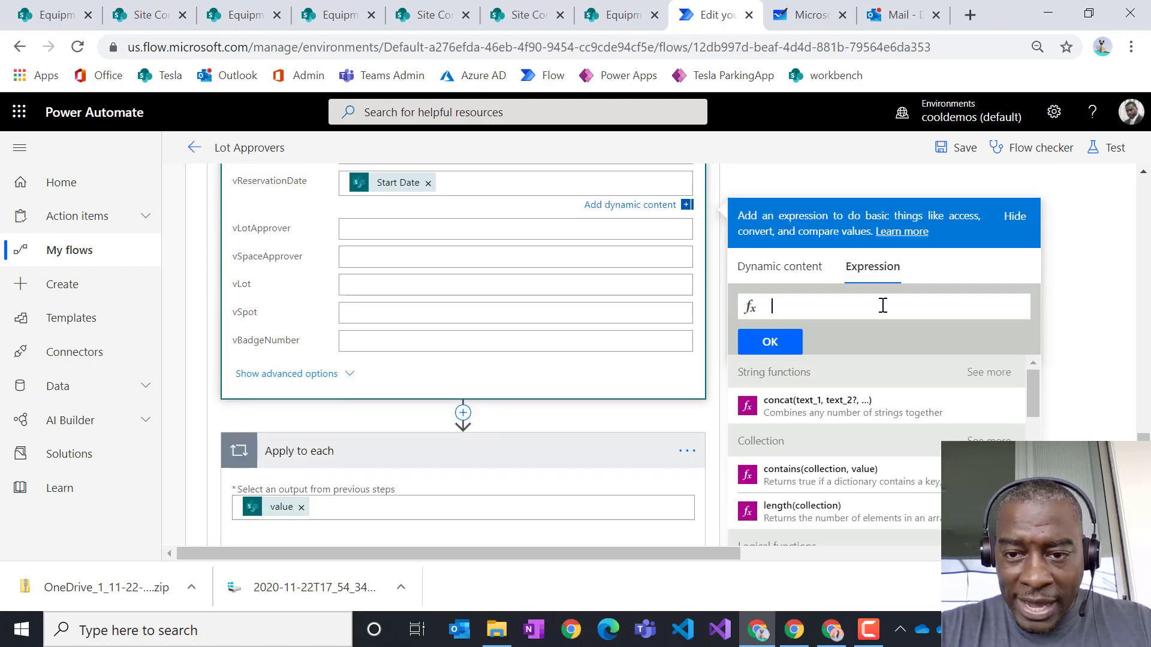
{"action": "type", "text": "for"}
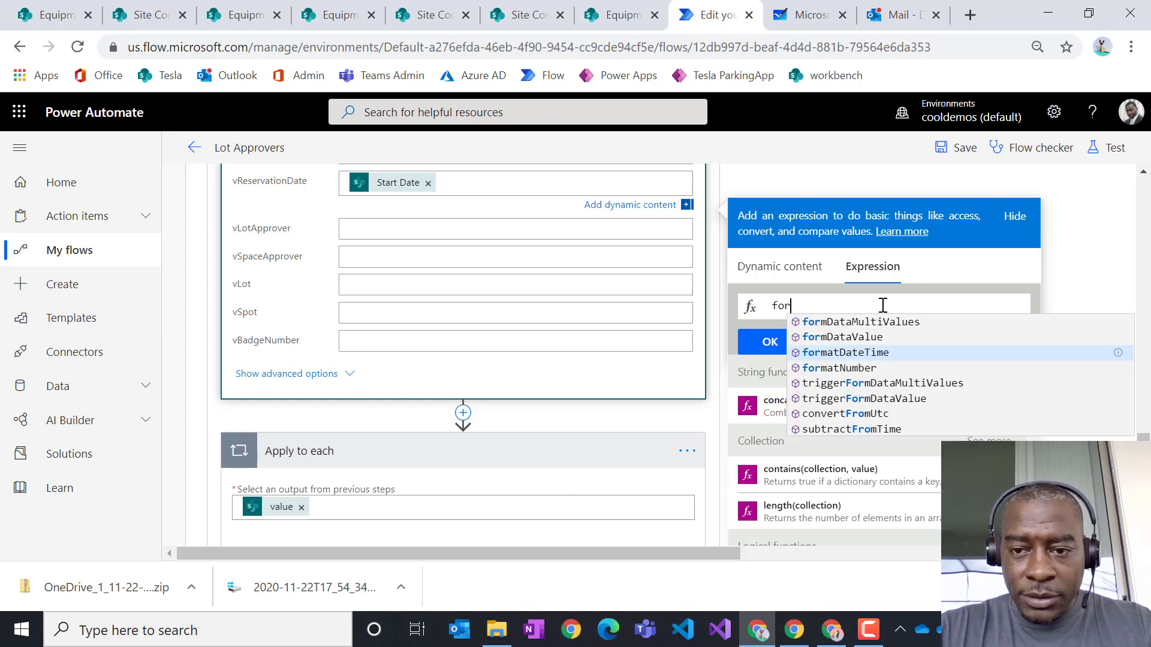
{"action": "left_click", "coordinate": [860, 353]}
{"action": "left_click", "coordinate": [790, 274]}
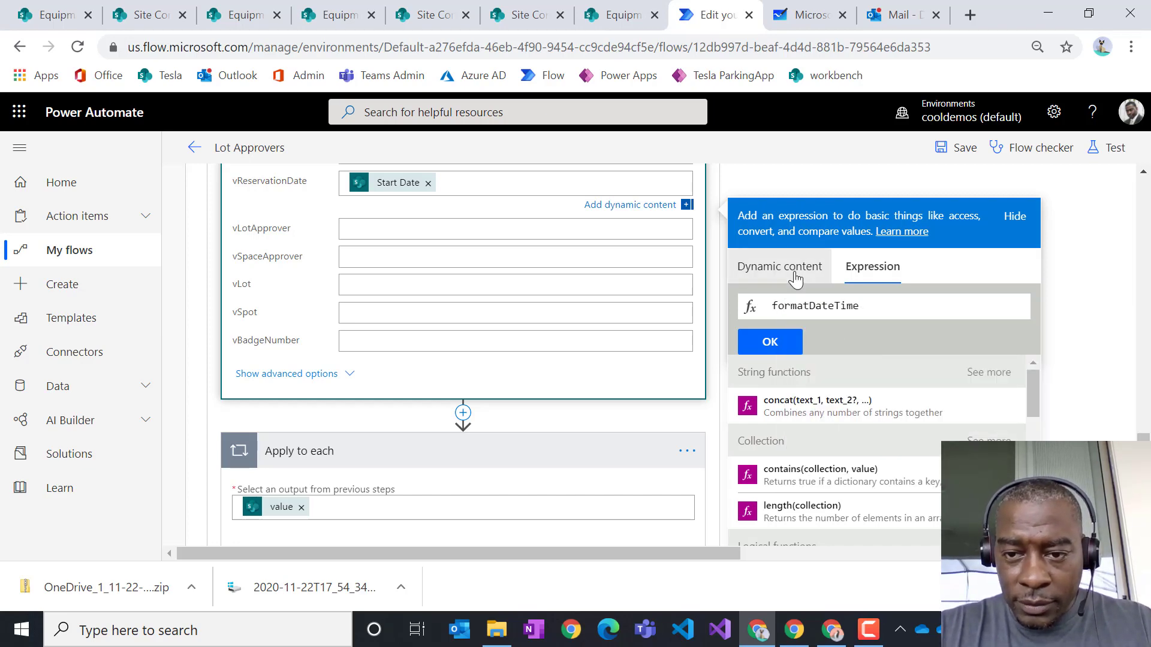
{"action": "left_click", "coordinate": [872, 270]}
{"action": "type", "text": "("}
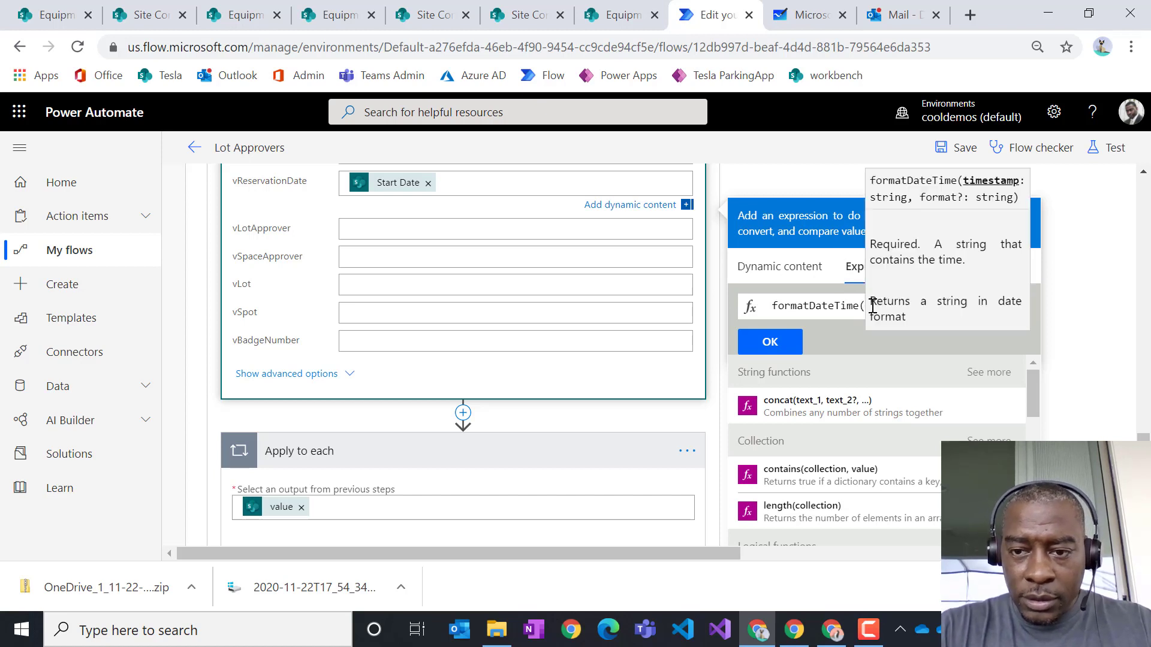
{"action": "left_click", "coordinate": [829, 305]}
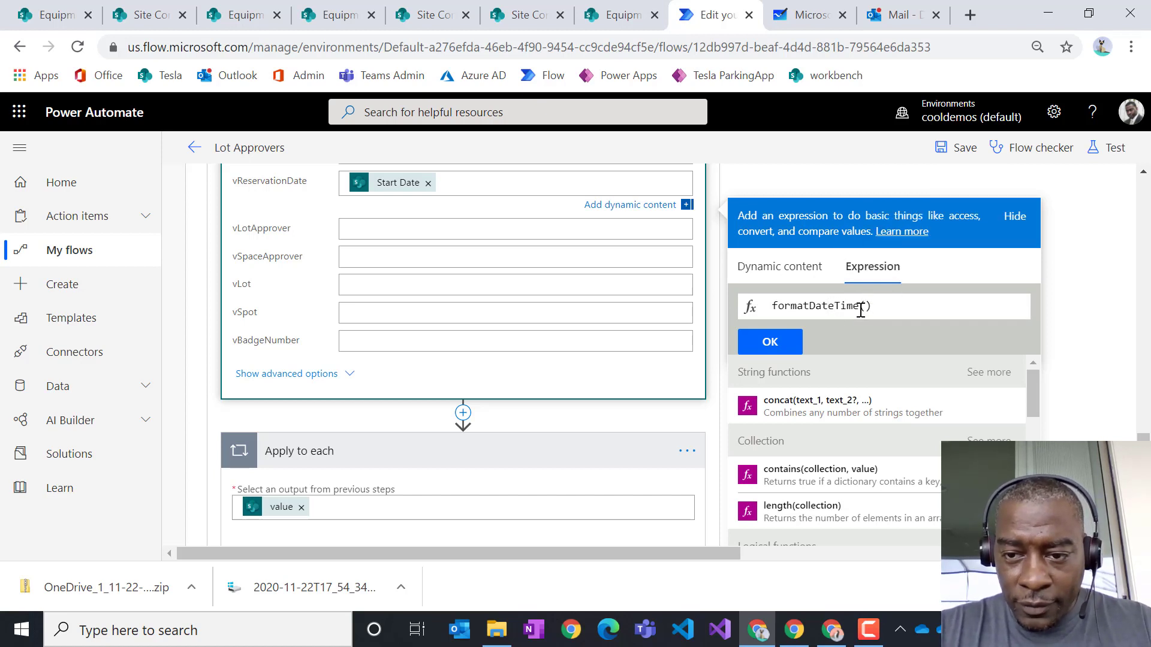
- Use Start Date as the timestamp, append the 'D' format, and open a new browser tab
{"action": "left_click", "coordinate": [779, 267]}
{"action": "scroll", "coordinate": [893, 468], "scroll_direction": "down", "scroll_amount": 5}
{"action": "scroll", "coordinate": [929, 461], "scroll_direction": "up", "scroll_amount": 10}
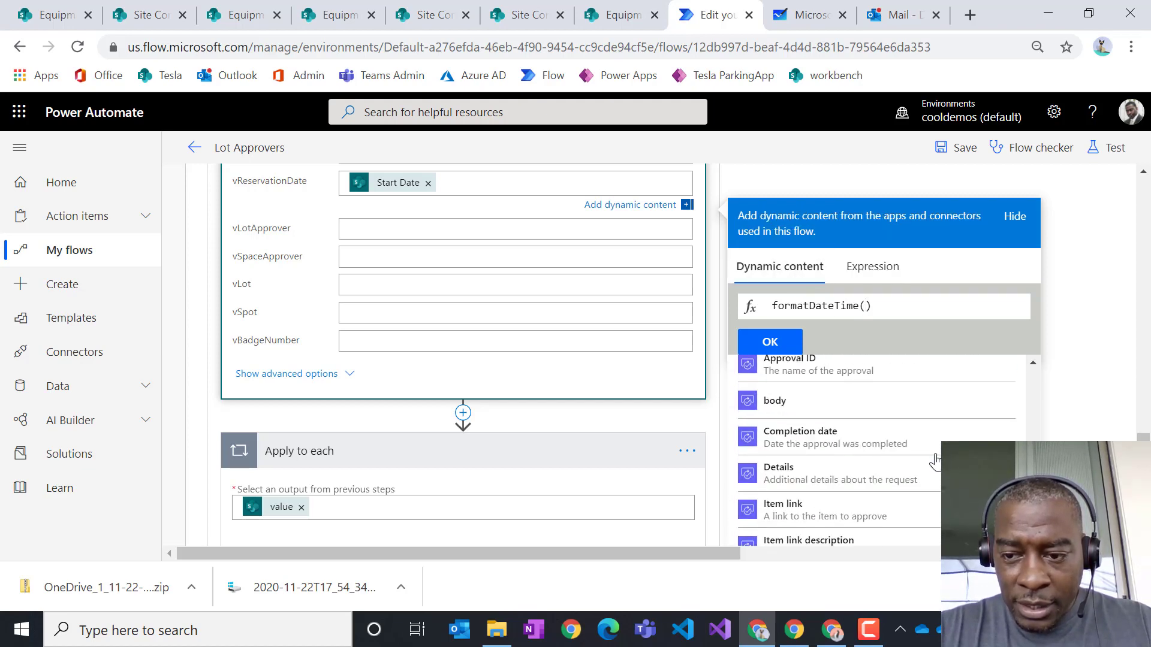
{"action": "scroll", "coordinate": [971, 419], "scroll_direction": "down", "scroll_amount": 6}
{"action": "scroll", "coordinate": [1002, 404], "scroll_direction": "down", "scroll_amount": 15}
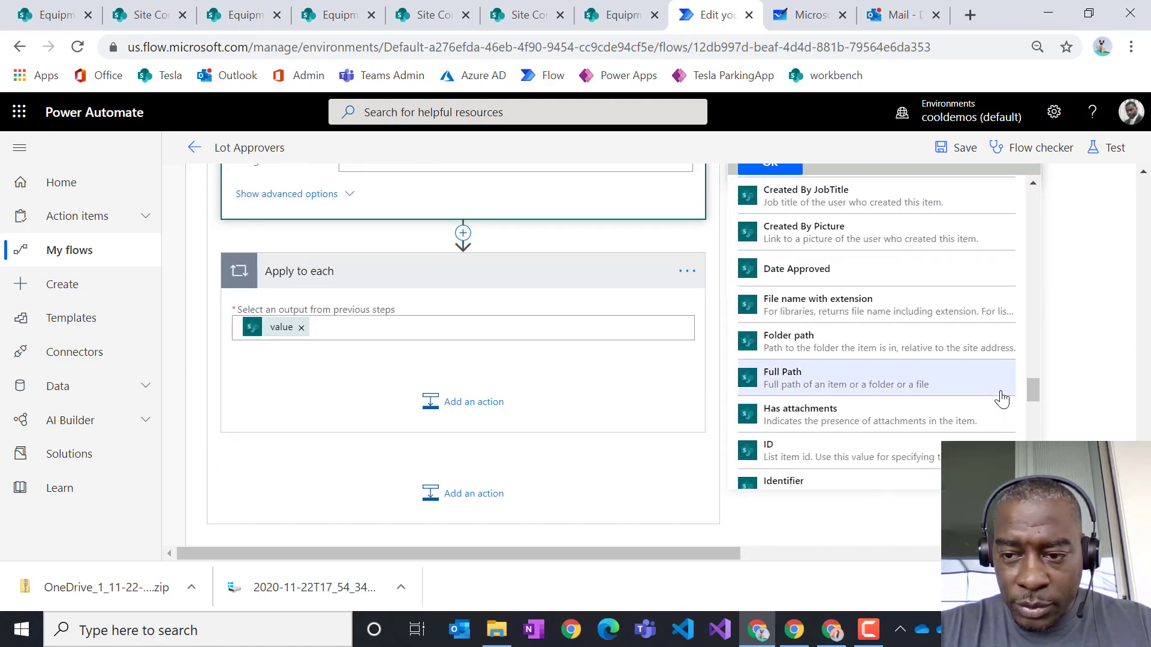
{"action": "scroll", "coordinate": [1003, 398], "scroll_direction": "up", "scroll_amount": 3}
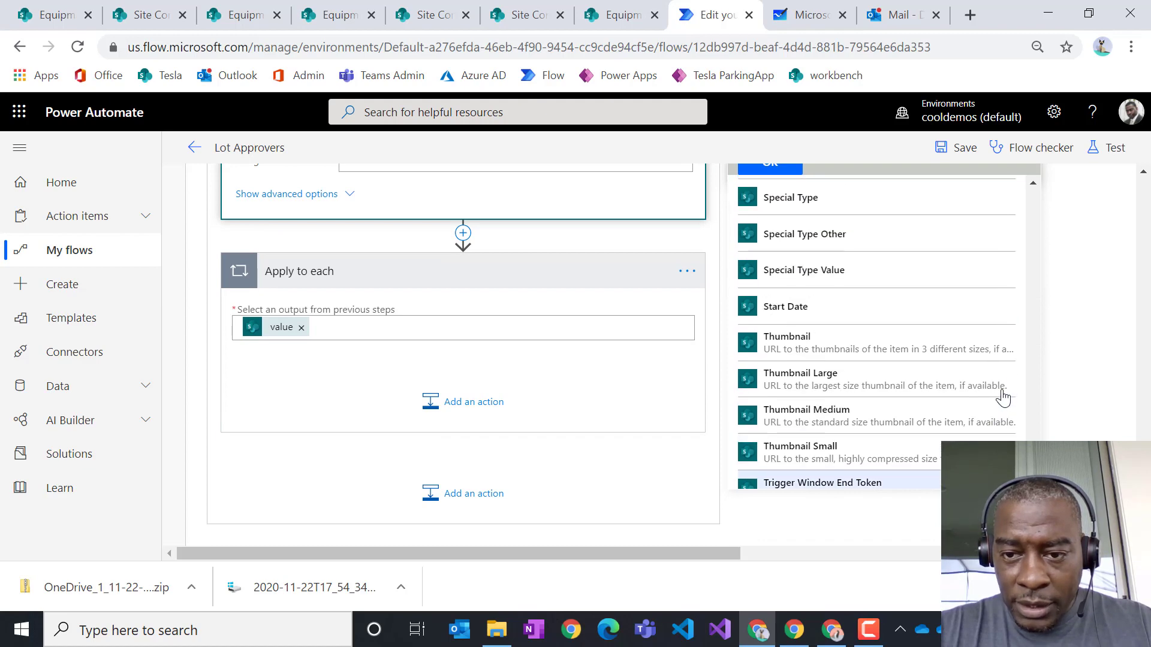
{"action": "left_click", "coordinate": [793, 321]}
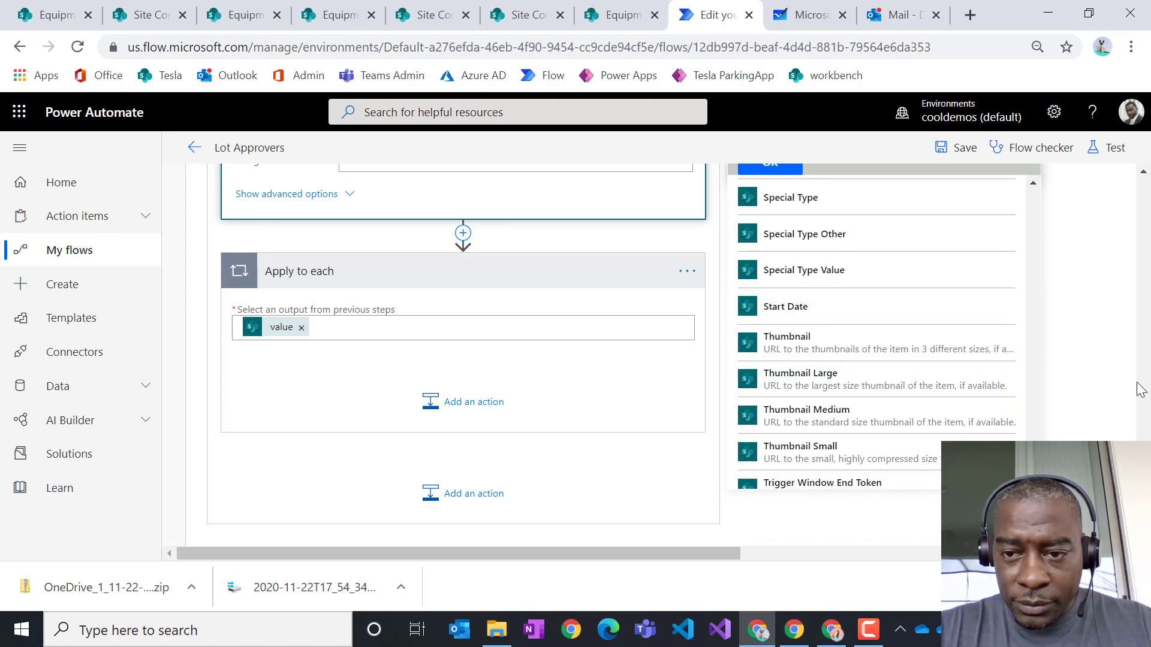
{"action": "scroll", "coordinate": [1137, 385], "scroll_direction": "up", "scroll_amount": 5}
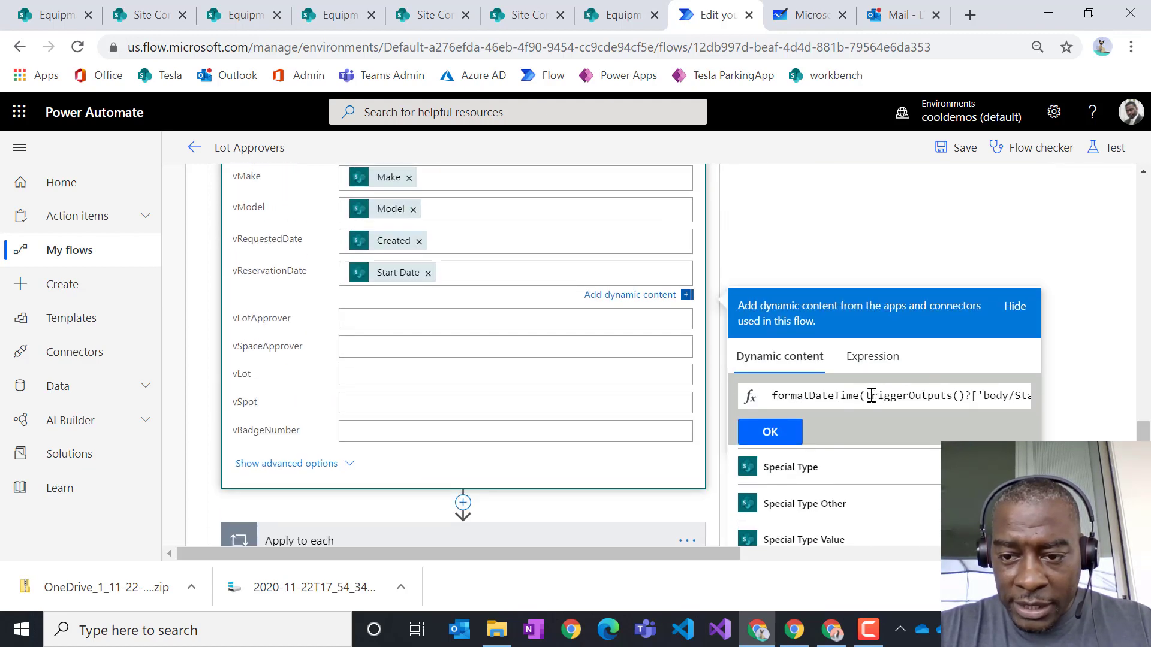
{"action": "left_click_drag", "start_coordinate": [865, 396], "coordinate": [1048, 403]}
{"action": "left_click", "coordinate": [1004, 395]}
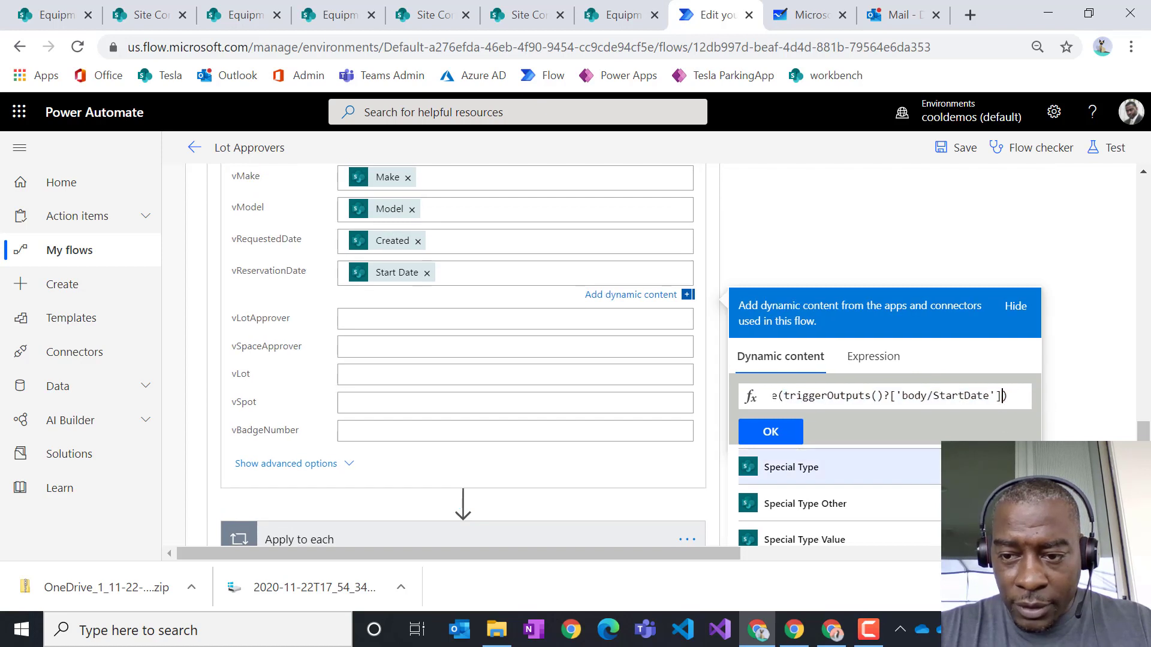
{"action": "type", "text": ",'"}
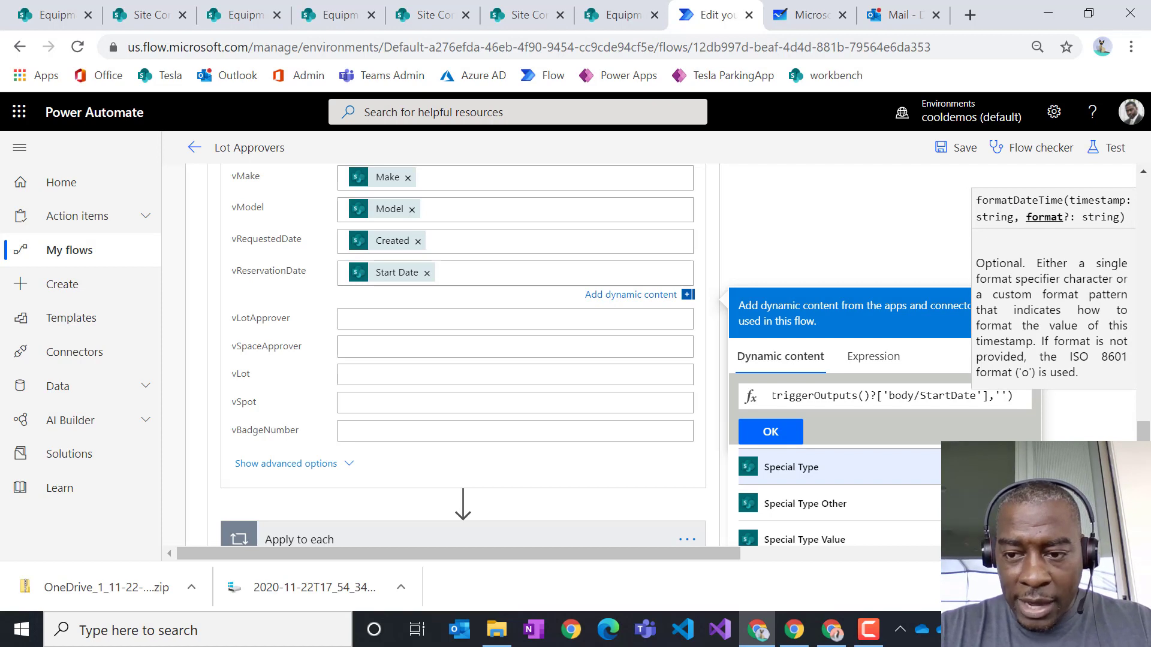
{"action": "type", "text": "D"}
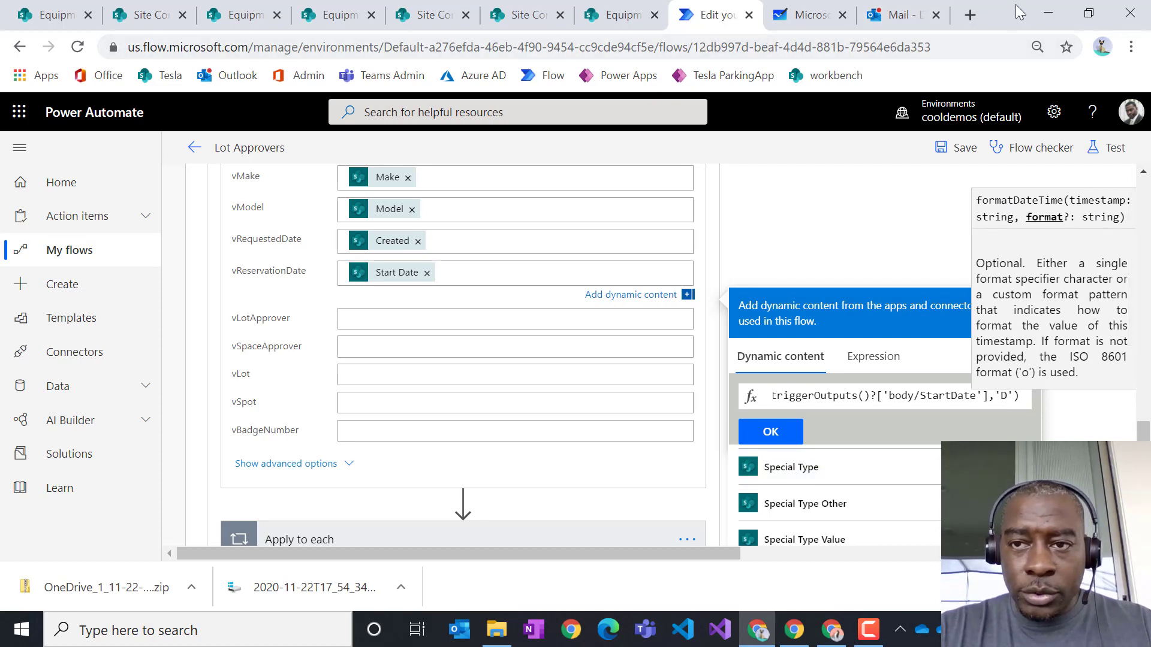
{"action": "left_click", "coordinate": [968, 15]}
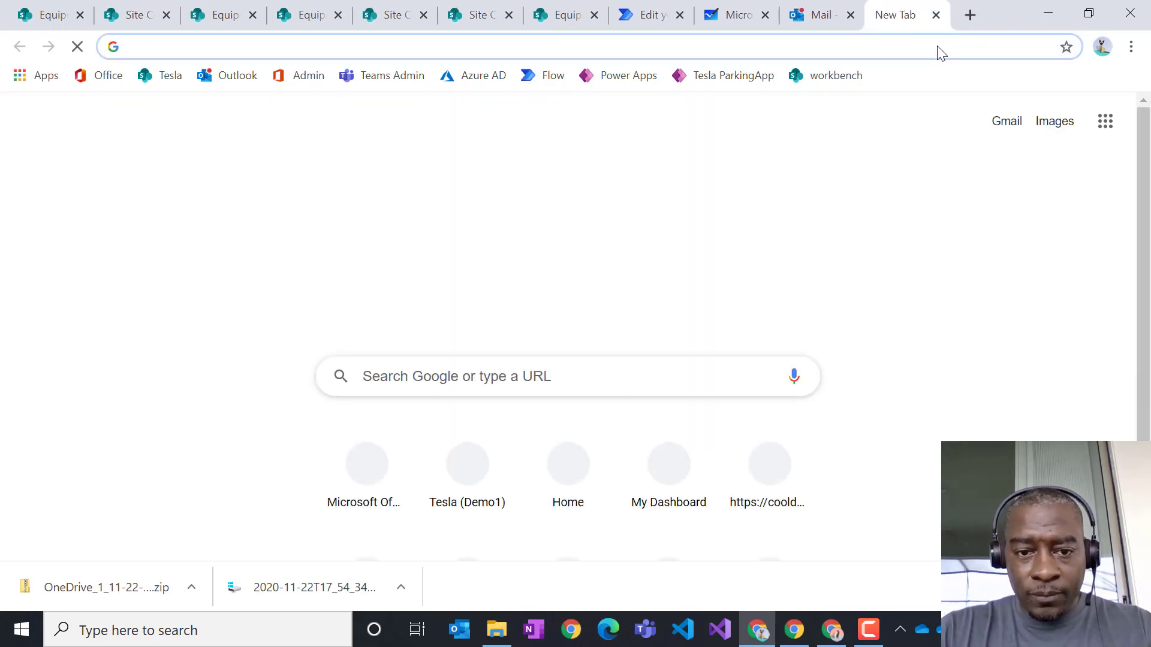
- Confirm in Microsoft Docs' standard date format strings that 'D' gives the long date pattern, then return to the flow
{"action": "type", "text": "microsoft date format string"}
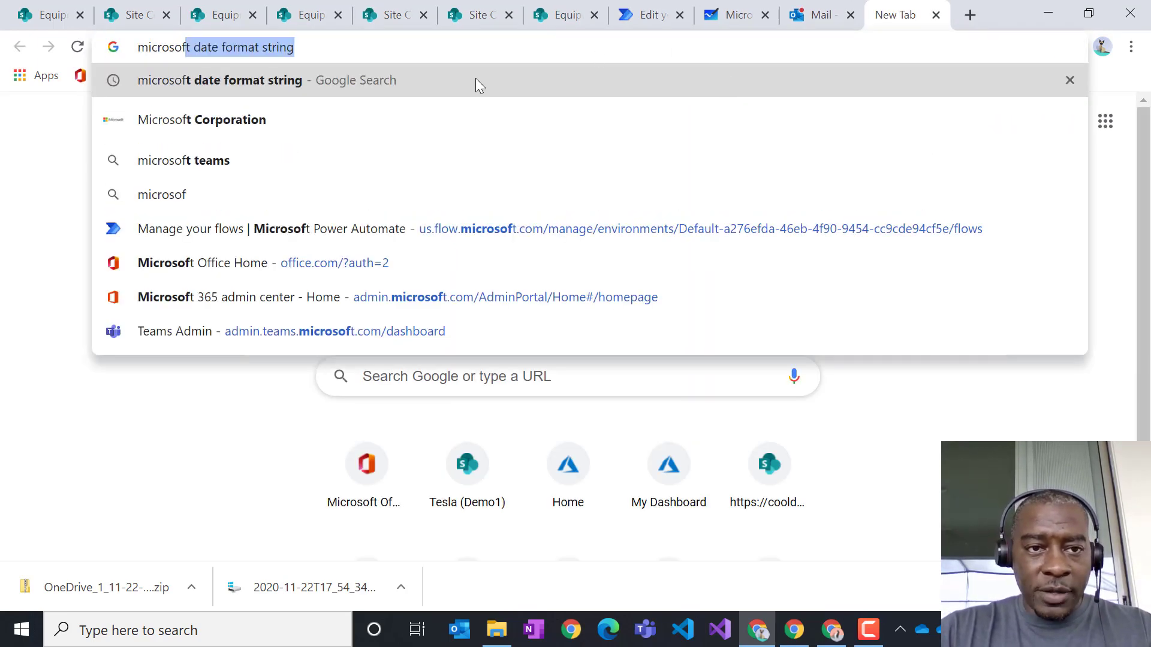
{"action": "key", "text": "Return"}
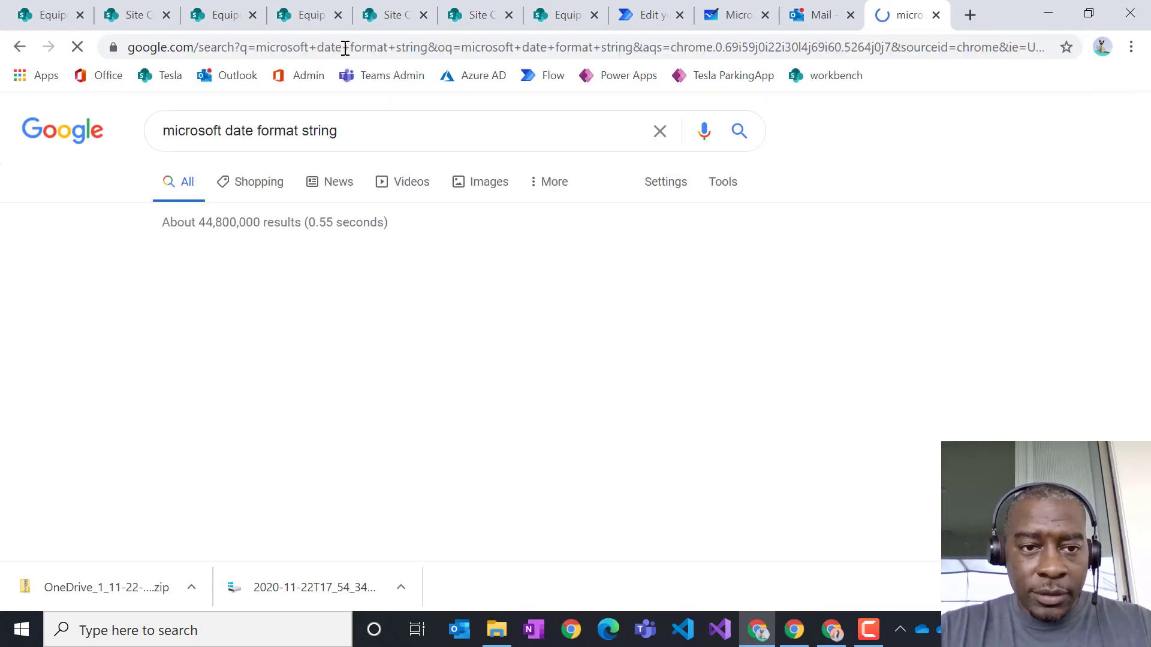
{"action": "left_click", "coordinate": [375, 281]}
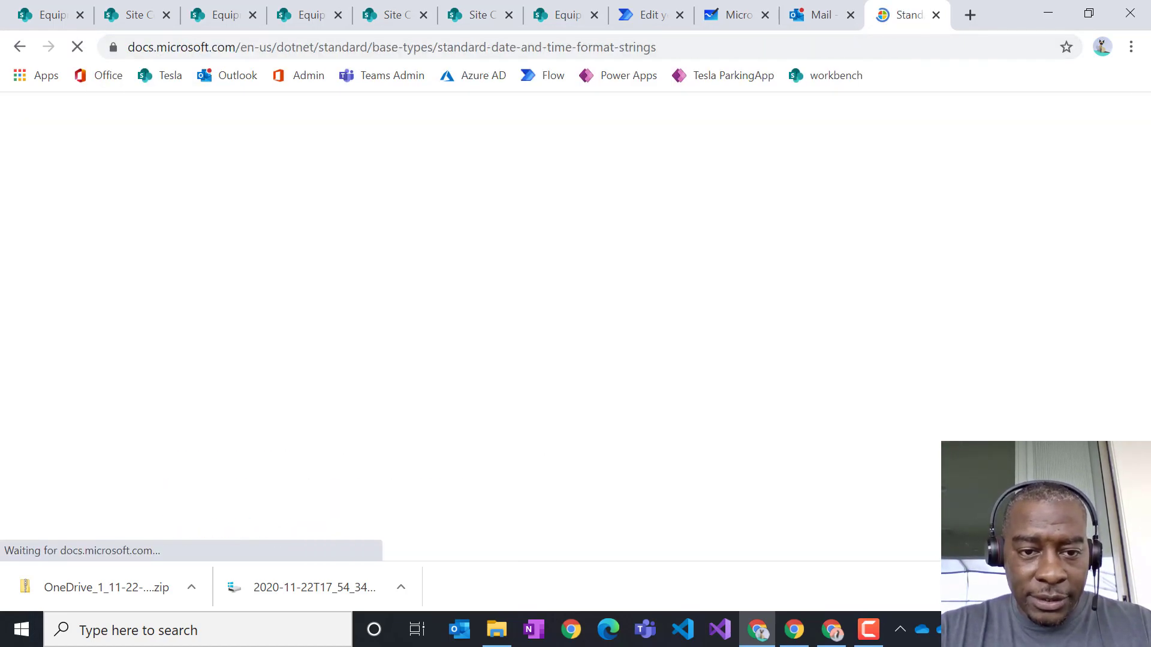
{"action": "scroll", "coordinate": [779, 395], "scroll_direction": "down", "scroll_amount": 15}
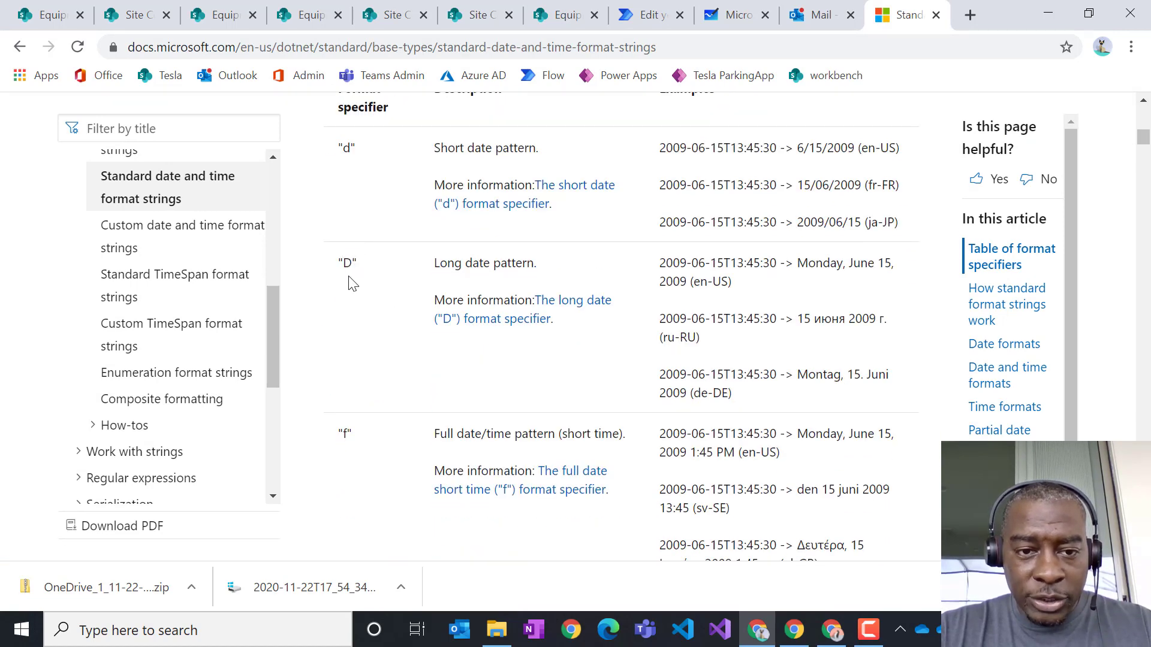
{"action": "left_click_drag", "start_coordinate": [358, 263], "coordinate": [342, 267]}
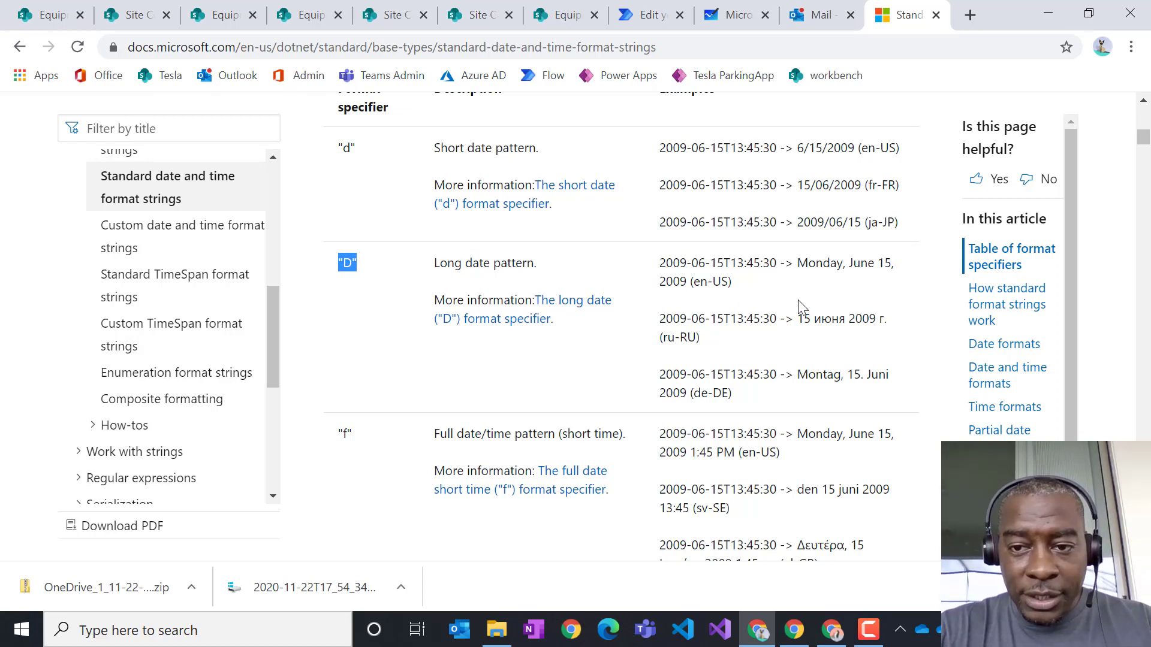
{"action": "left_click_drag", "start_coordinate": [794, 262], "coordinate": [689, 286]}
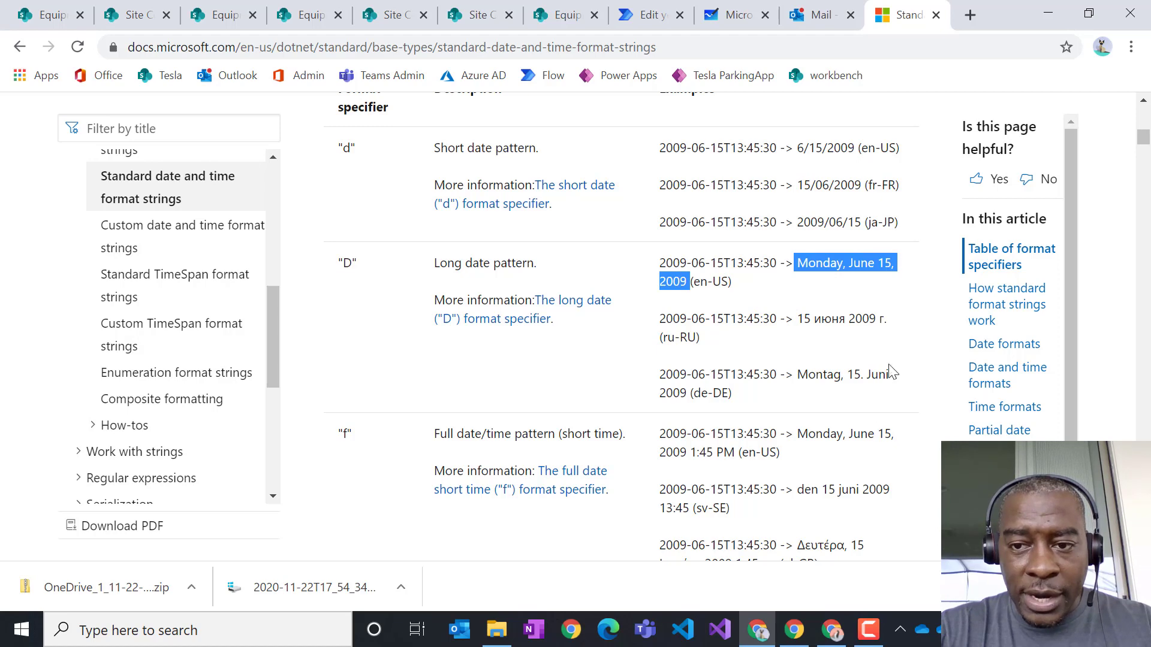
{"action": "scroll", "coordinate": [887, 371], "scroll_direction": "up", "scroll_amount": 10}
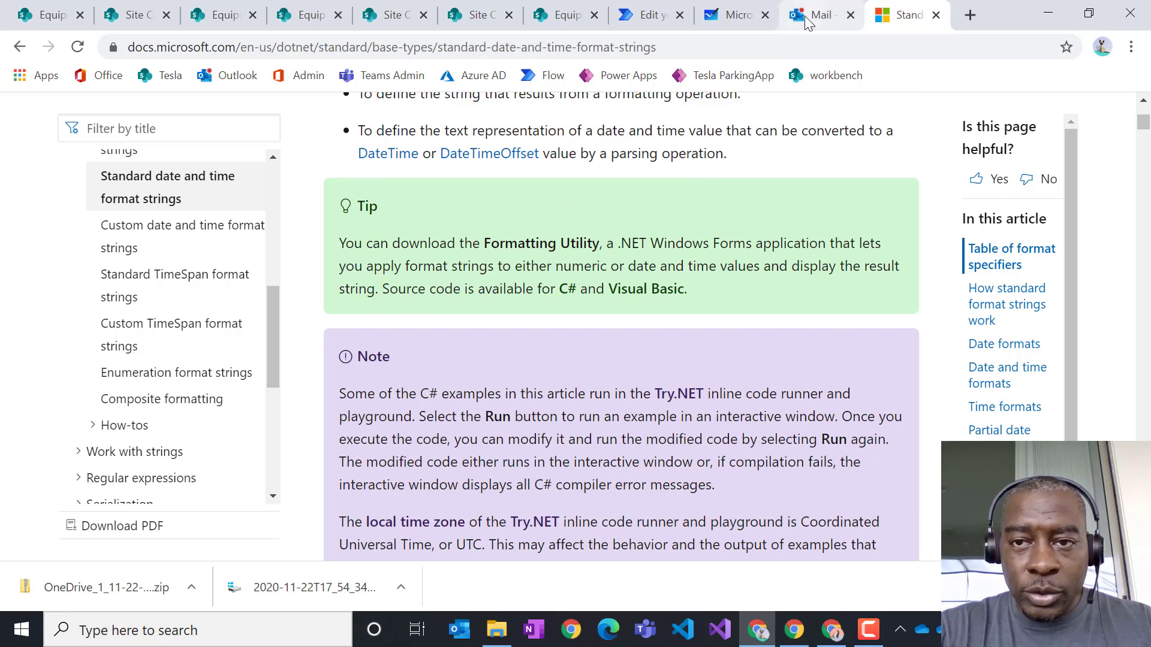
{"action": "left_click", "coordinate": [805, 23]}
{"action": "left_click", "coordinate": [637, 19]}
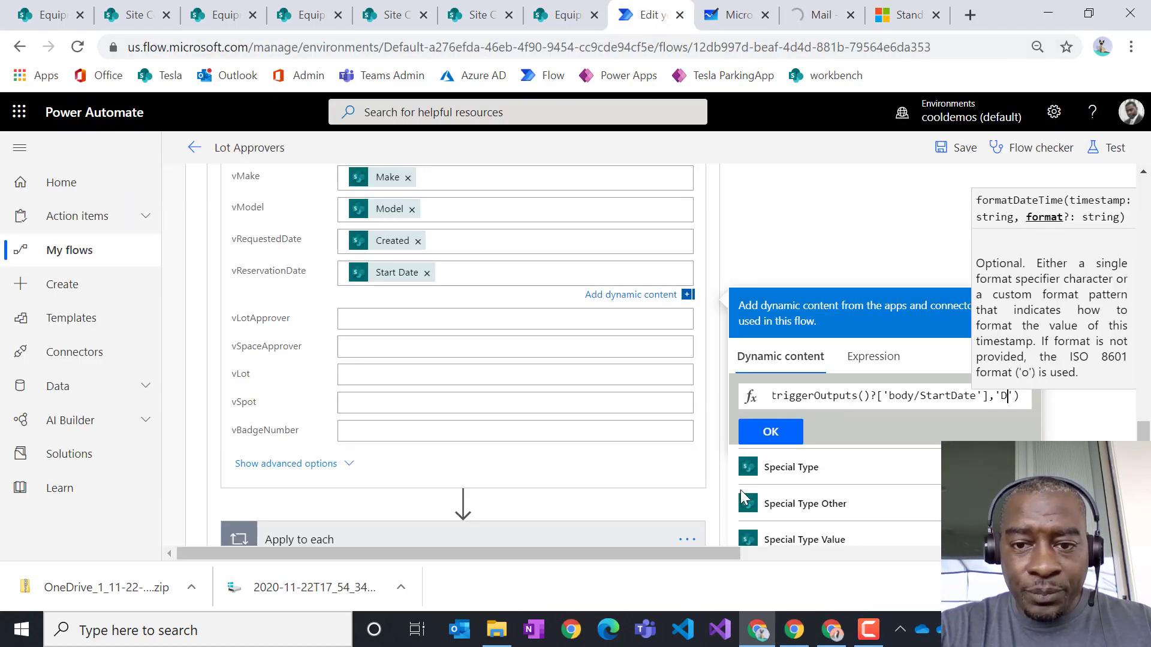
- Start a formatDateTime expression in vLotApprover and browse dynamic content for Start Date
{"action": "left_click", "coordinate": [406, 320]}
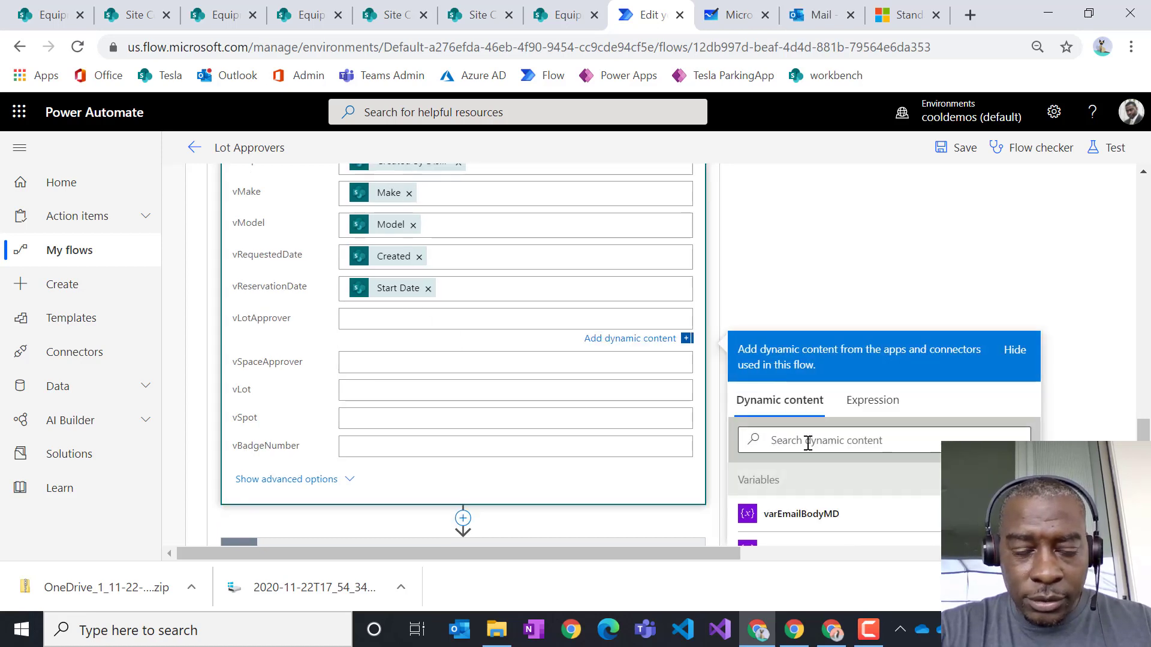
{"action": "left_click", "coordinate": [871, 401]}
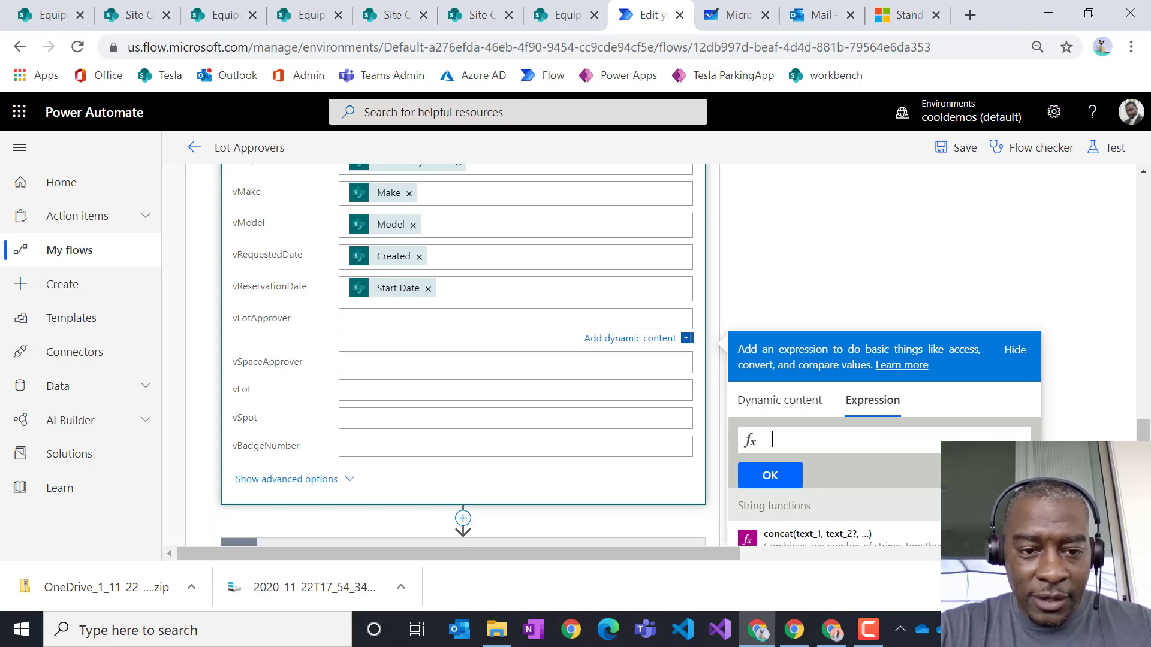
{"action": "left_click", "coordinate": [903, 437]}
{"action": "type", "text": "fr"}
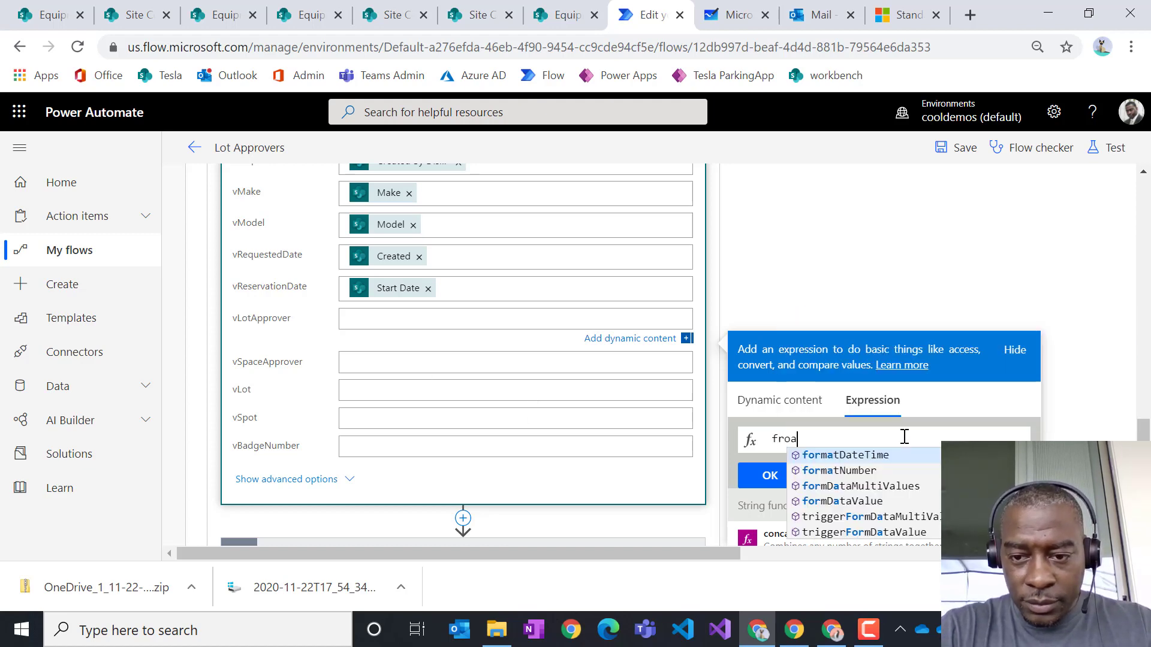
{"action": "key", "text": "BackSpace"}
{"action": "type", "text": "ore"}
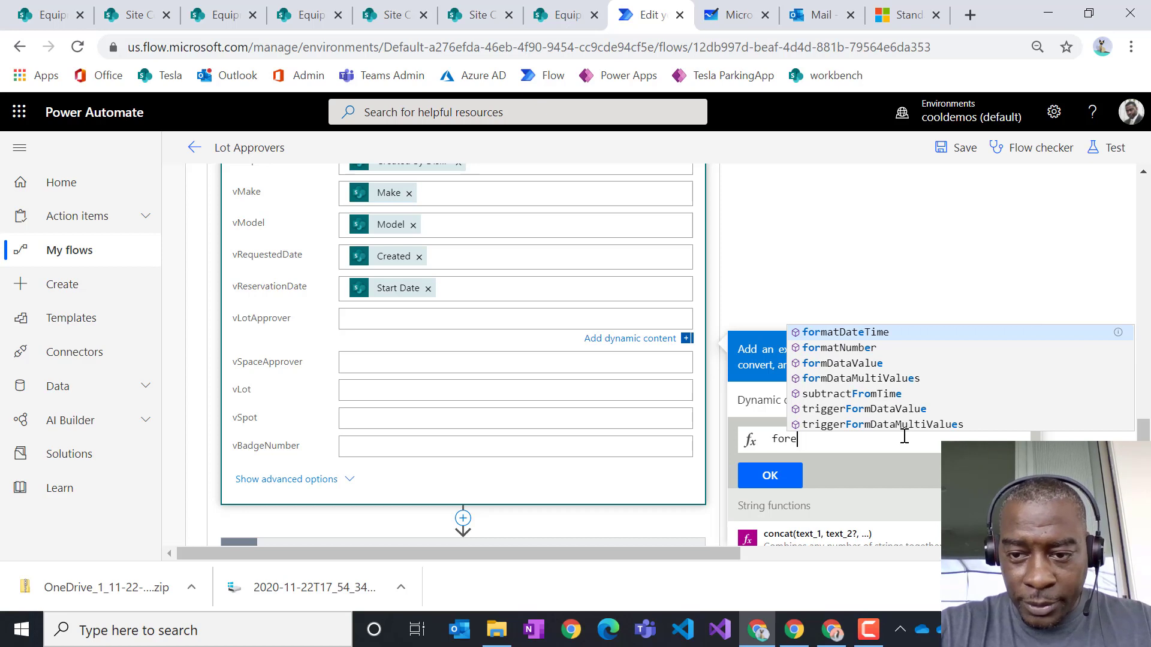
{"action": "key", "text": "Return"}
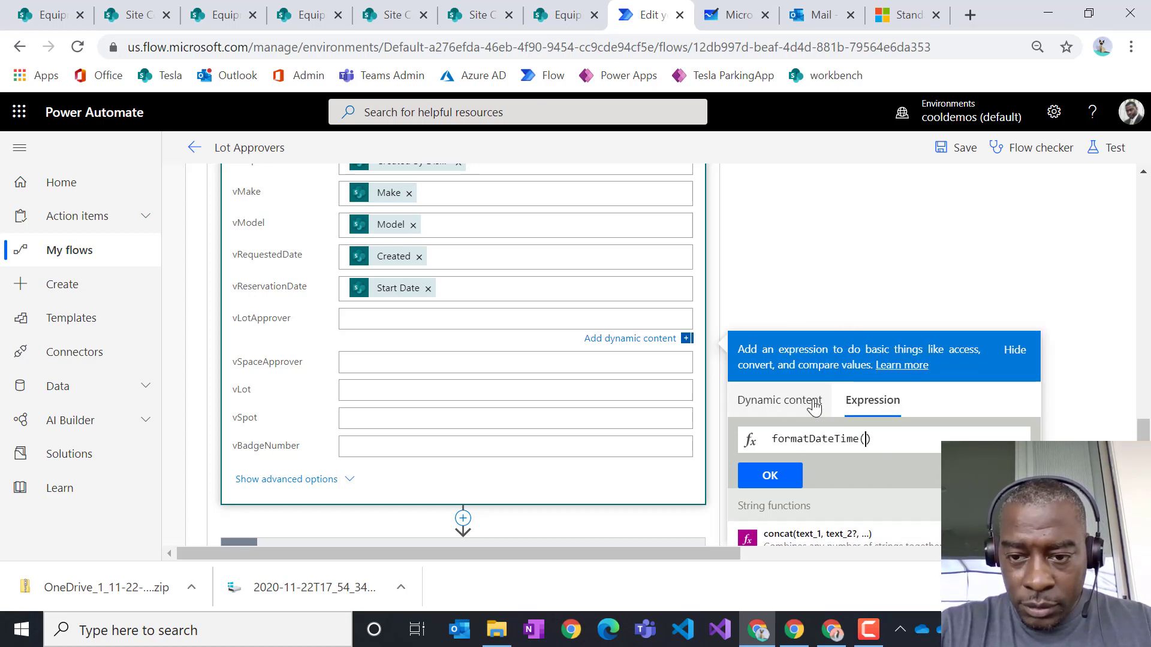
{"action": "left_click", "coordinate": [779, 399]}
{"action": "scroll", "coordinate": [965, 301], "scroll_direction": "down", "scroll_amount": 10}
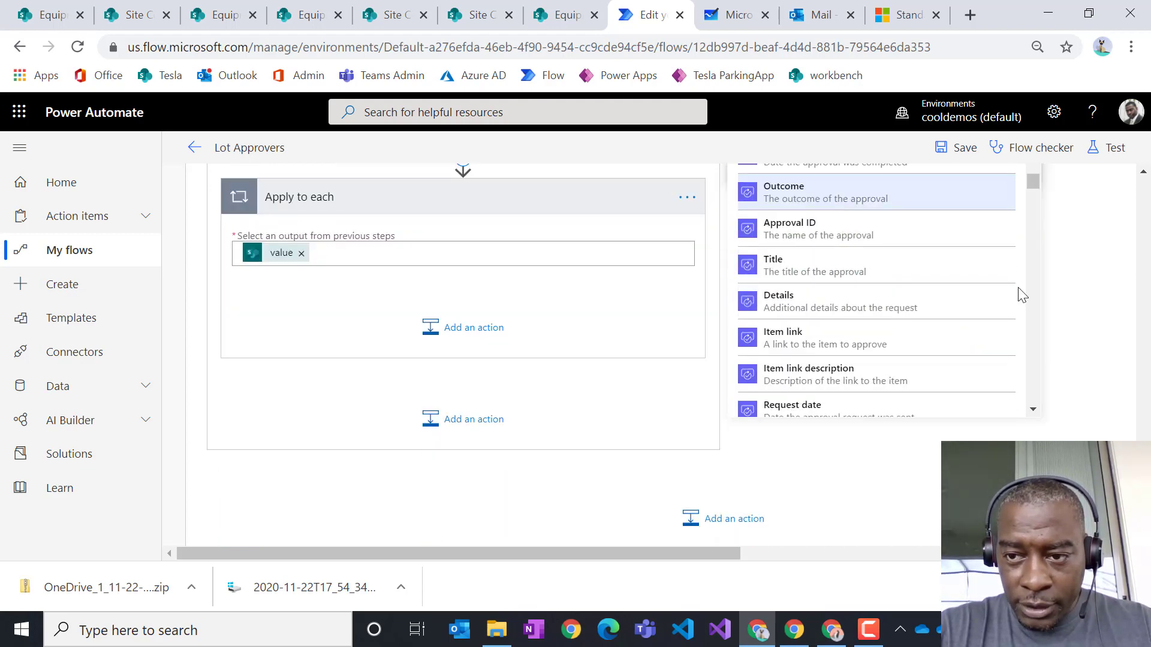
{"action": "scroll", "coordinate": [881, 311], "scroll_direction": "down", "scroll_amount": 10}
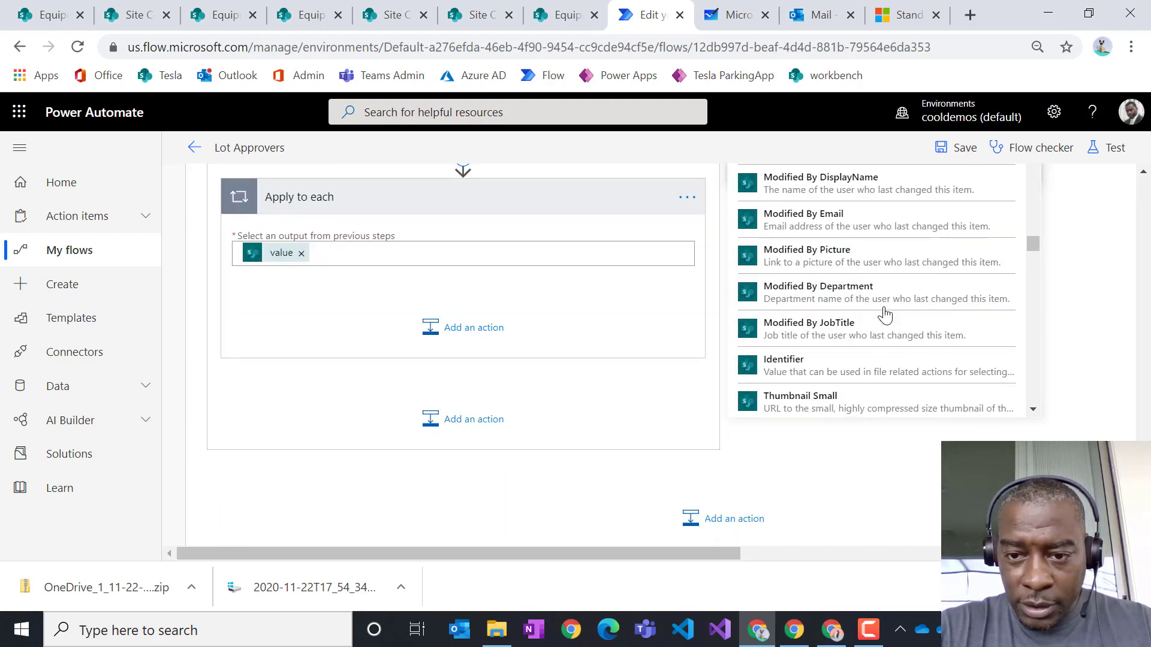
{"action": "scroll", "coordinate": [884, 311], "scroll_direction": "down", "scroll_amount": 15}
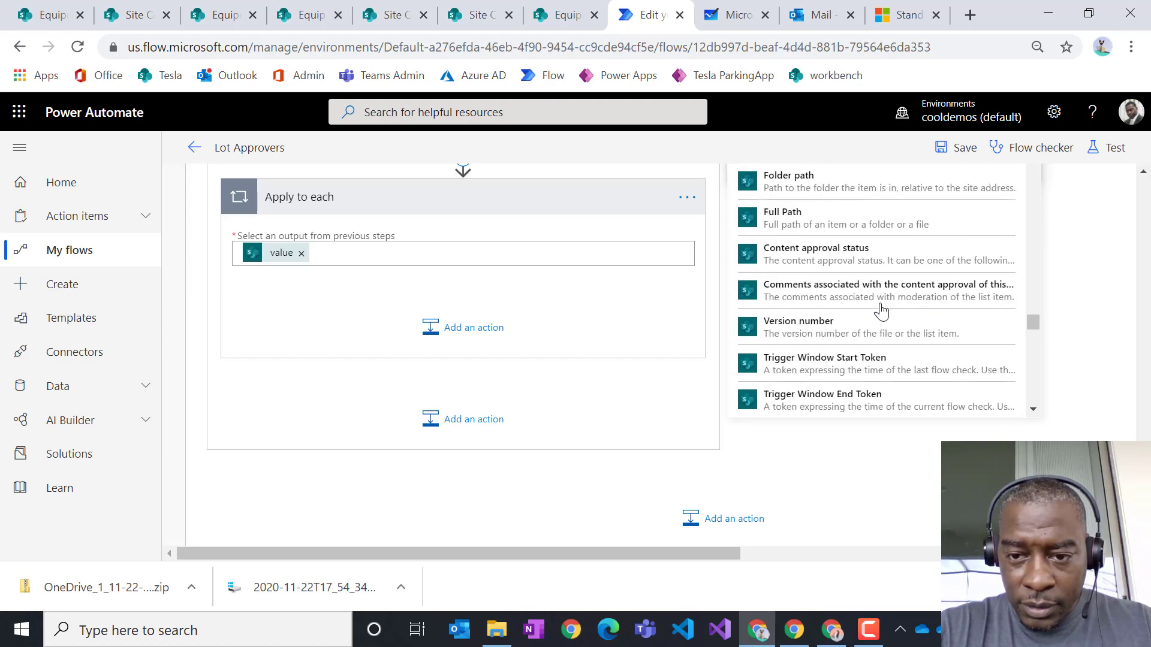
{"action": "scroll", "coordinate": [880, 310], "scroll_direction": "down", "scroll_amount": 4}
{"action": "scroll", "coordinate": [878, 309], "scroll_direction": "up", "scroll_amount": 2}
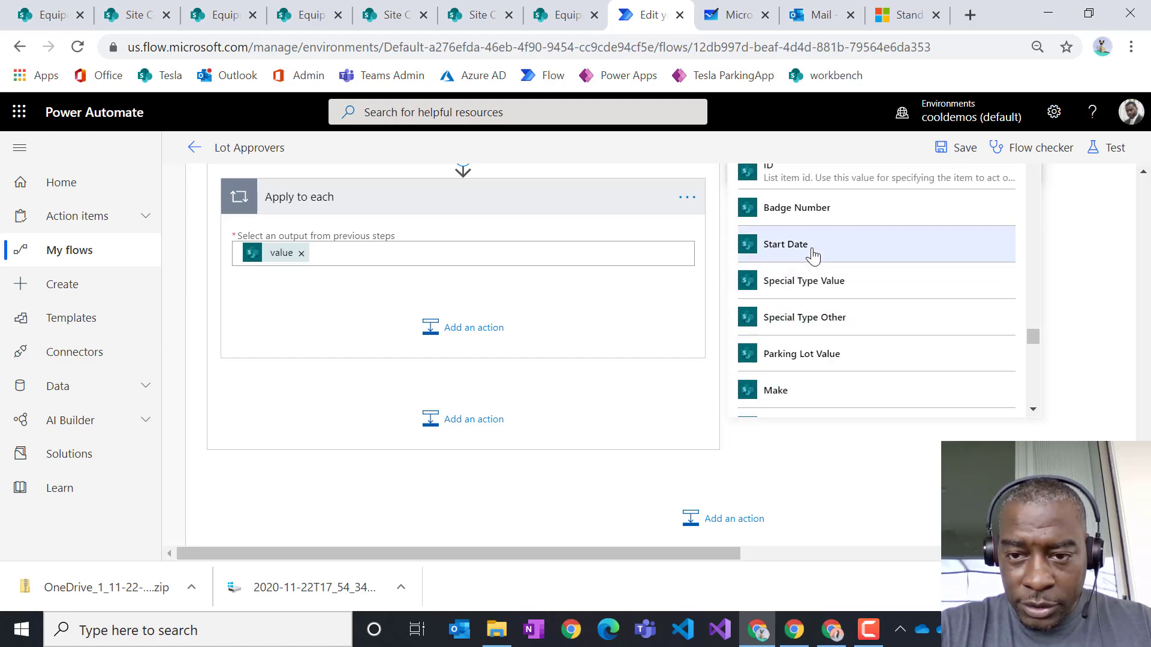
{"action": "scroll", "coordinate": [1074, 357], "scroll_direction": "up", "scroll_amount": 5}
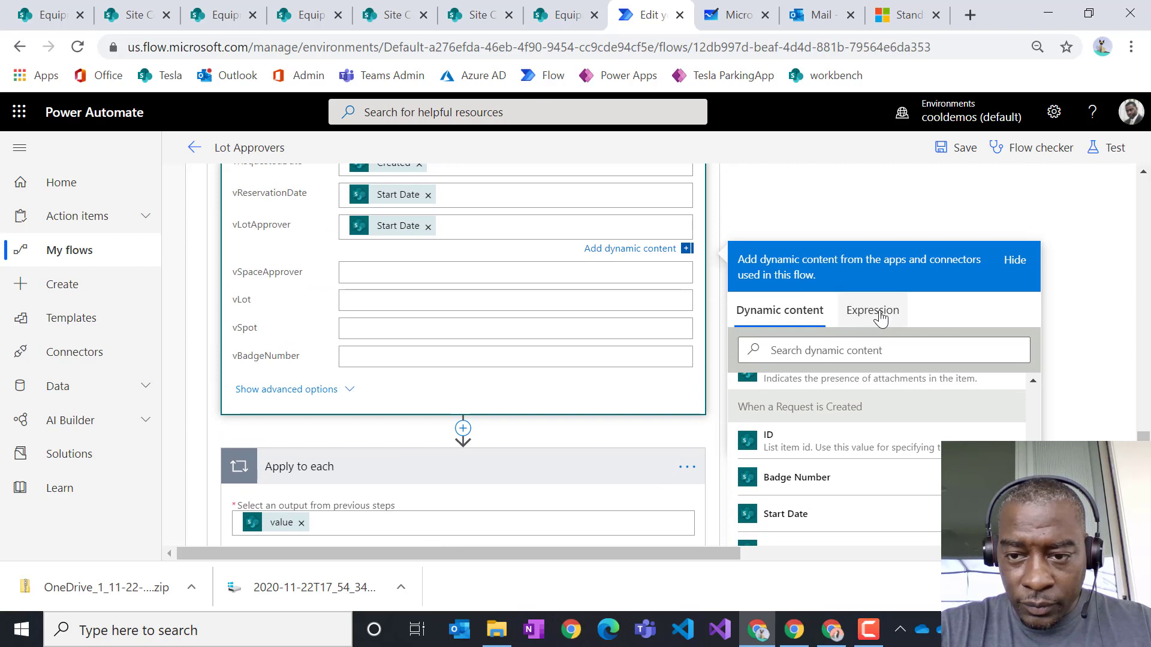
- Close the dynamic content panel and reopen the vReservationDate expression for editing
{"action": "left_click", "coordinate": [872, 310]}
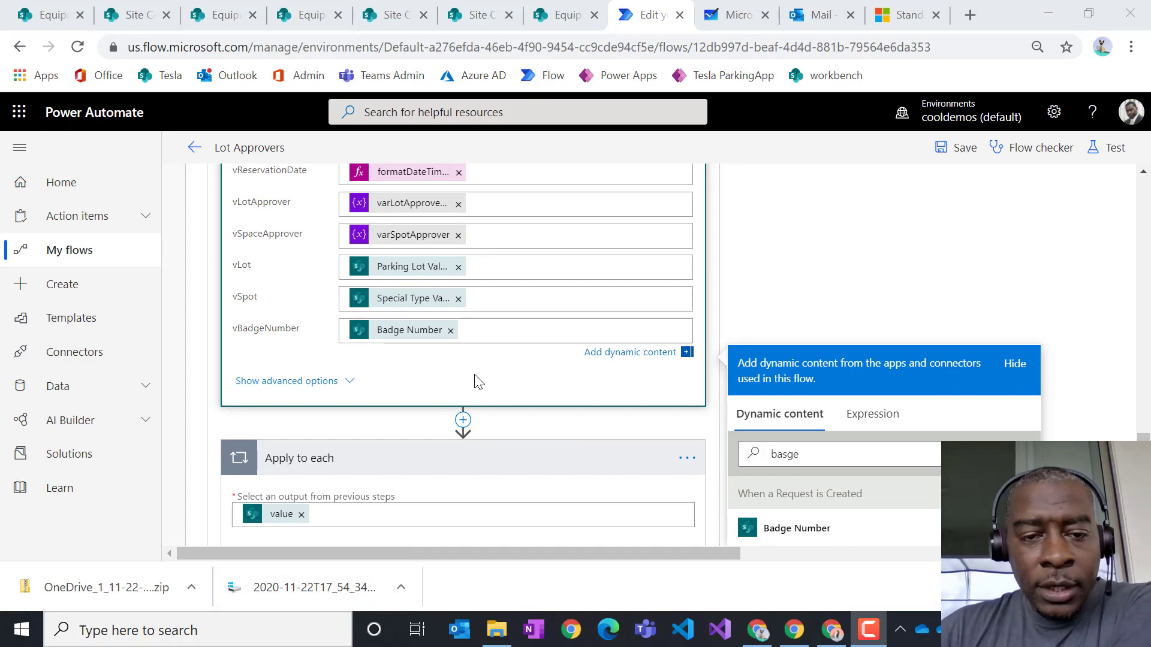
{"action": "scroll", "coordinate": [539, 296], "scroll_direction": "up", "scroll_amount": 1}
{"action": "scroll", "coordinate": [539, 296], "scroll_direction": "up", "scroll_amount": 1}
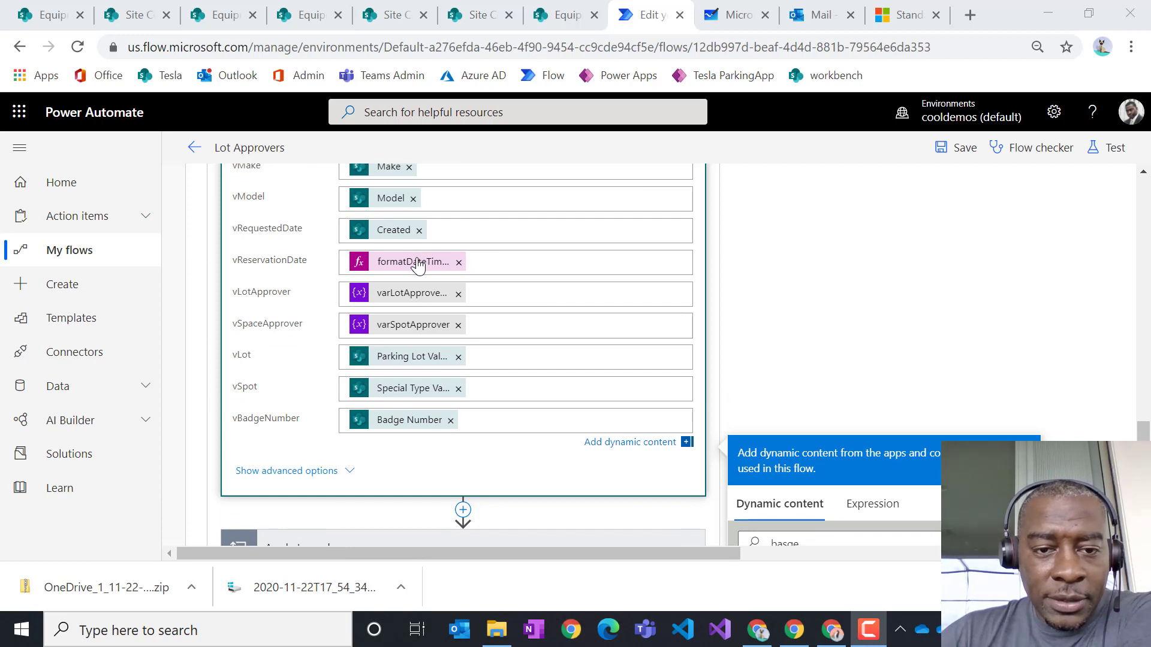
{"action": "left_click", "coordinate": [920, 309]}
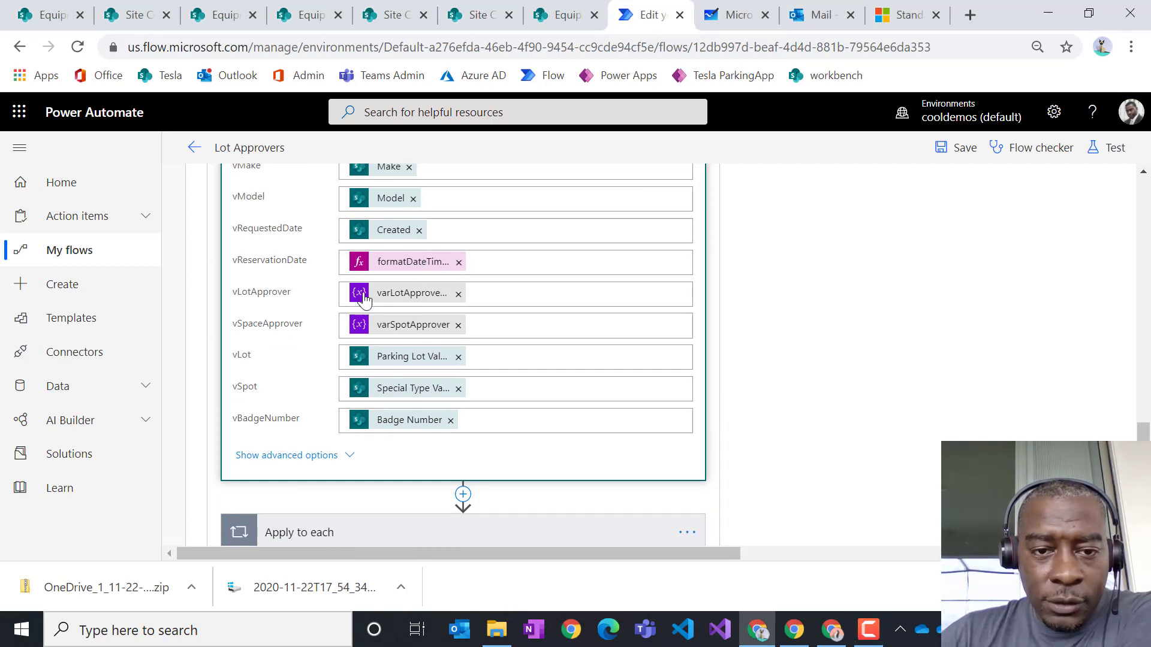
{"action": "left_click", "coordinate": [409, 265]}
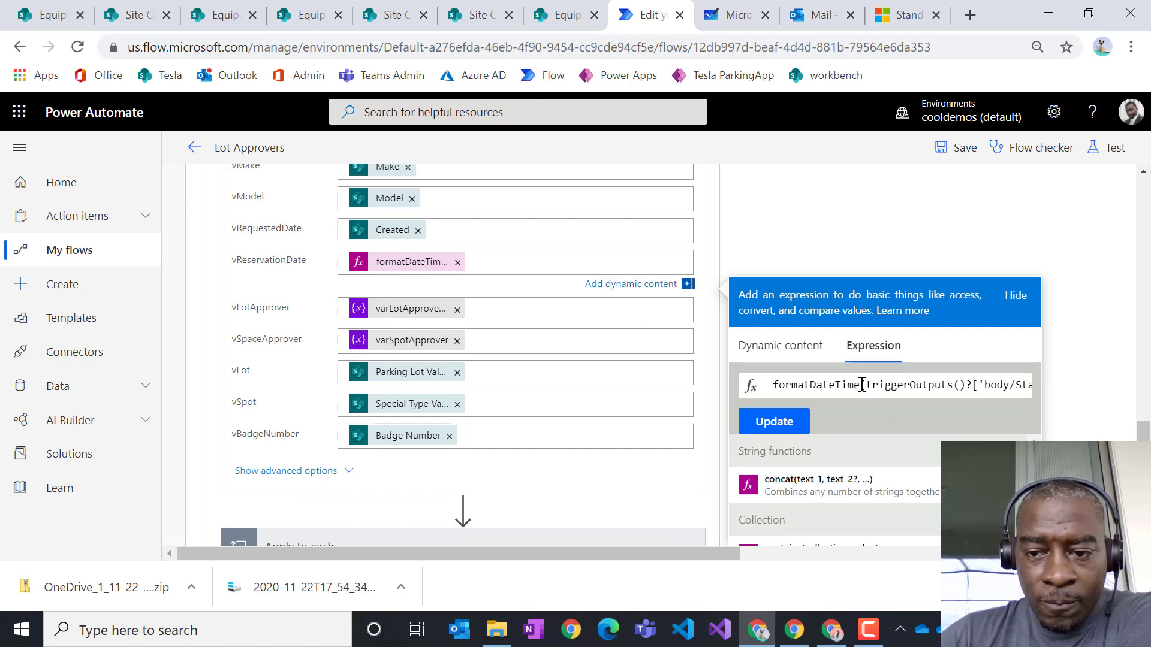
- Add the 'D' format argument after StartDate in the vReservationDate formatDateTime expression and update it
{"action": "left_click_drag", "start_coordinate": [862, 385], "coordinate": [988, 387]}
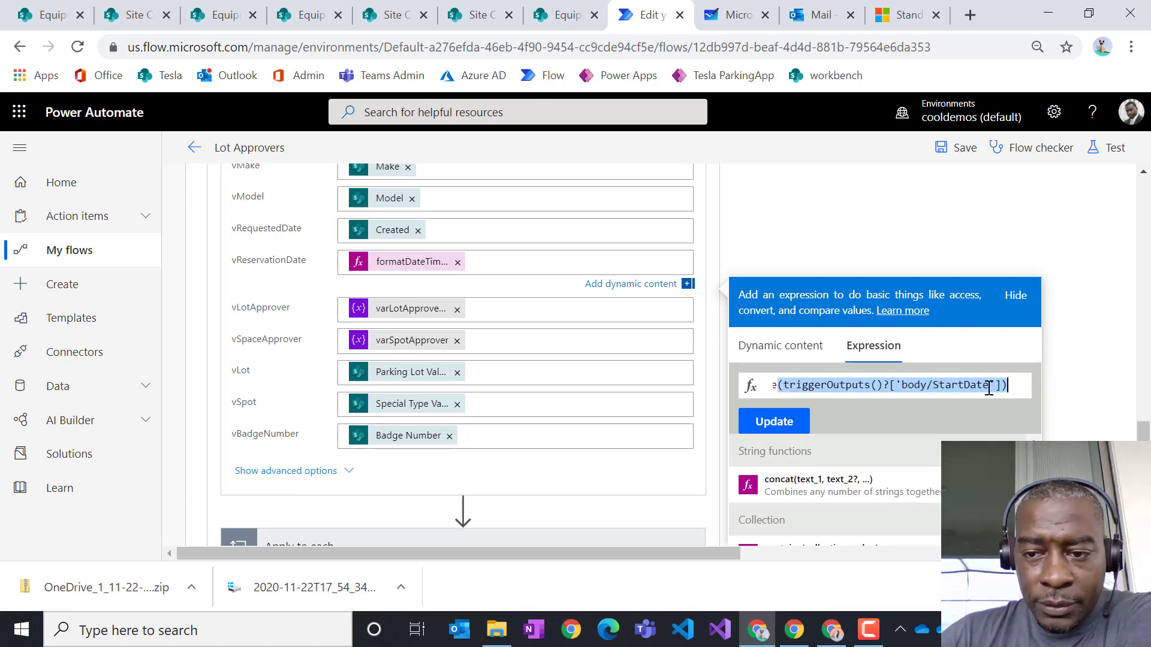
{"action": "left_click", "coordinate": [995, 386]}
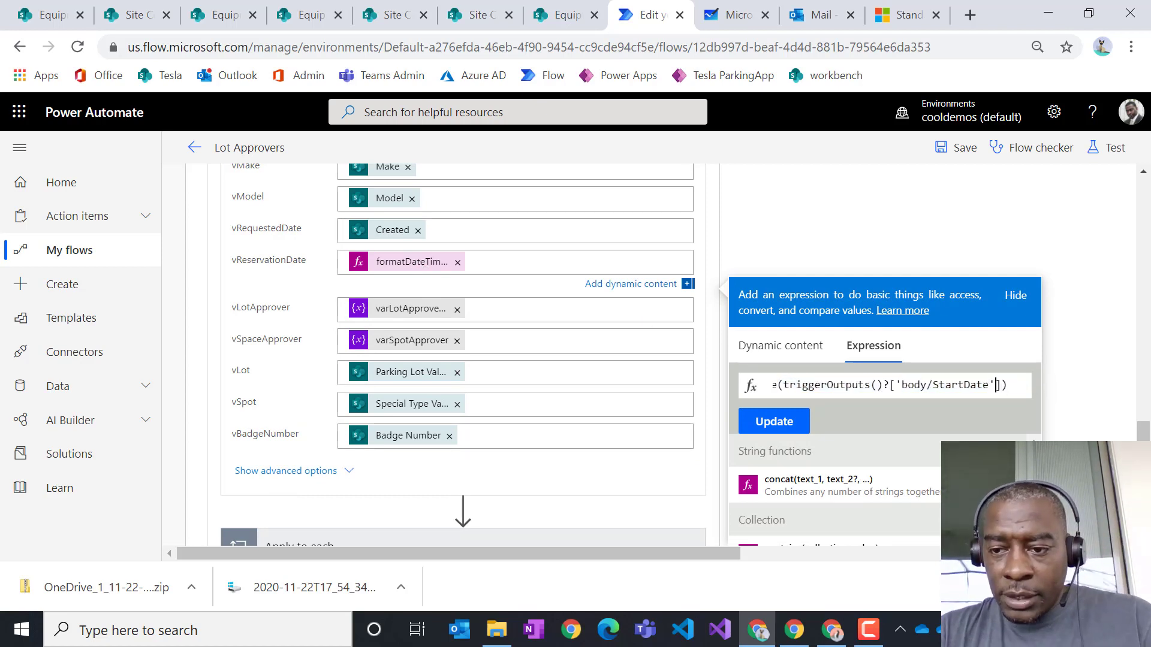
{"action": "type", "text": ","}
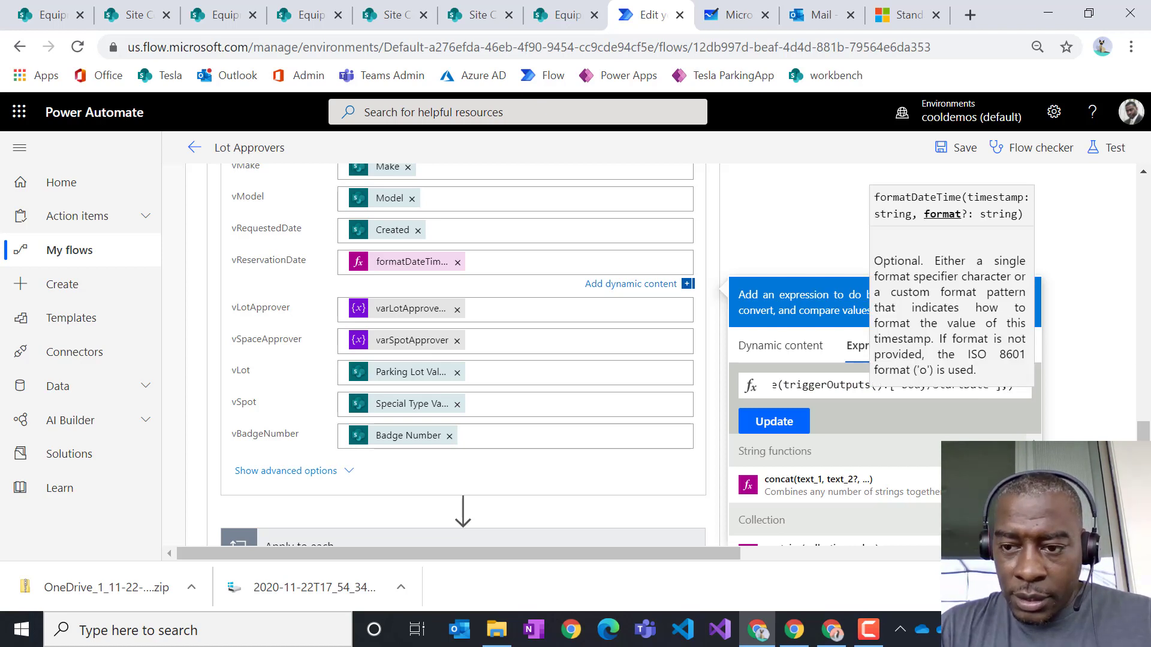
{"action": "type", "text": "'D'"}
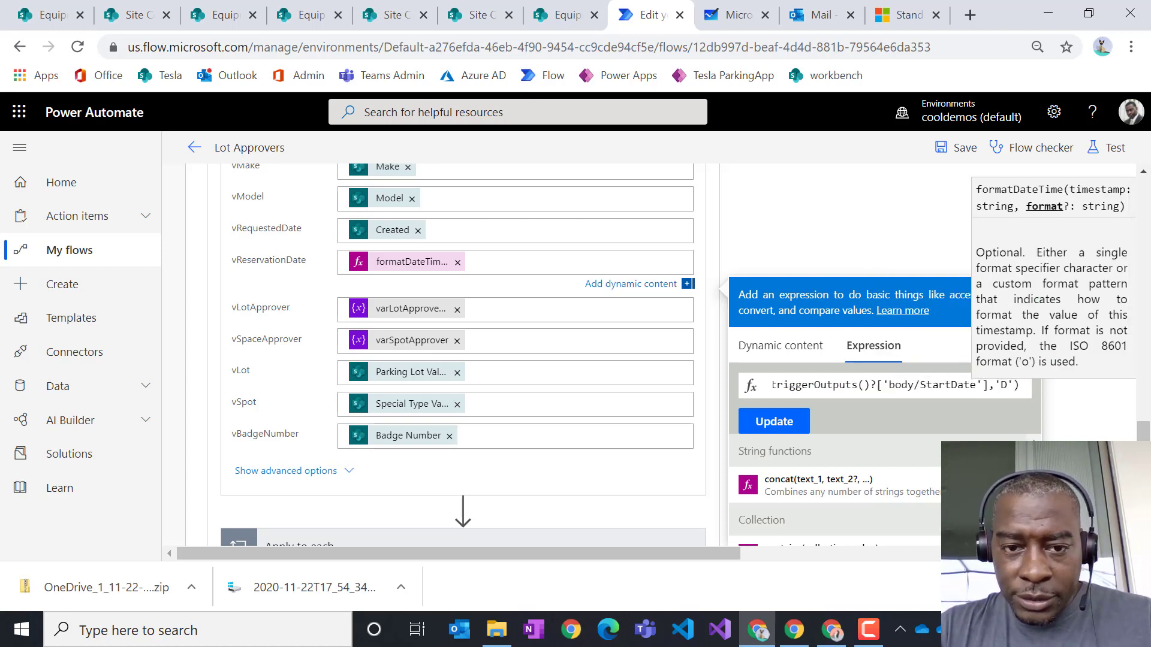
{"action": "left_click", "coordinate": [777, 421]}
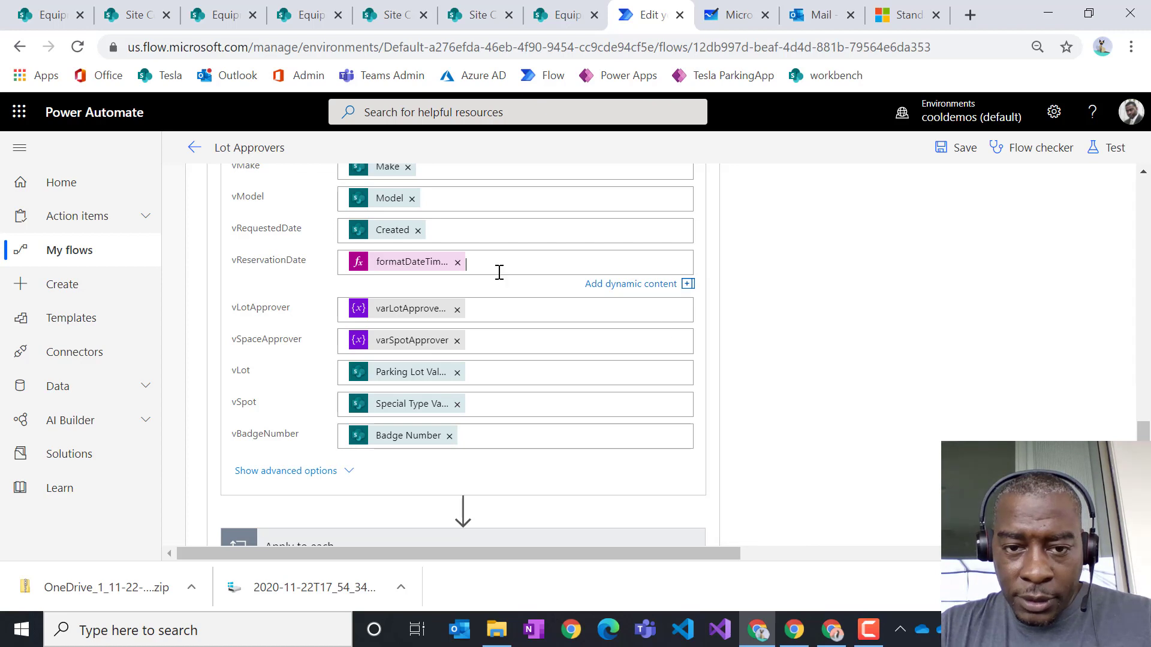
{"action": "left_click", "coordinate": [418, 269]}
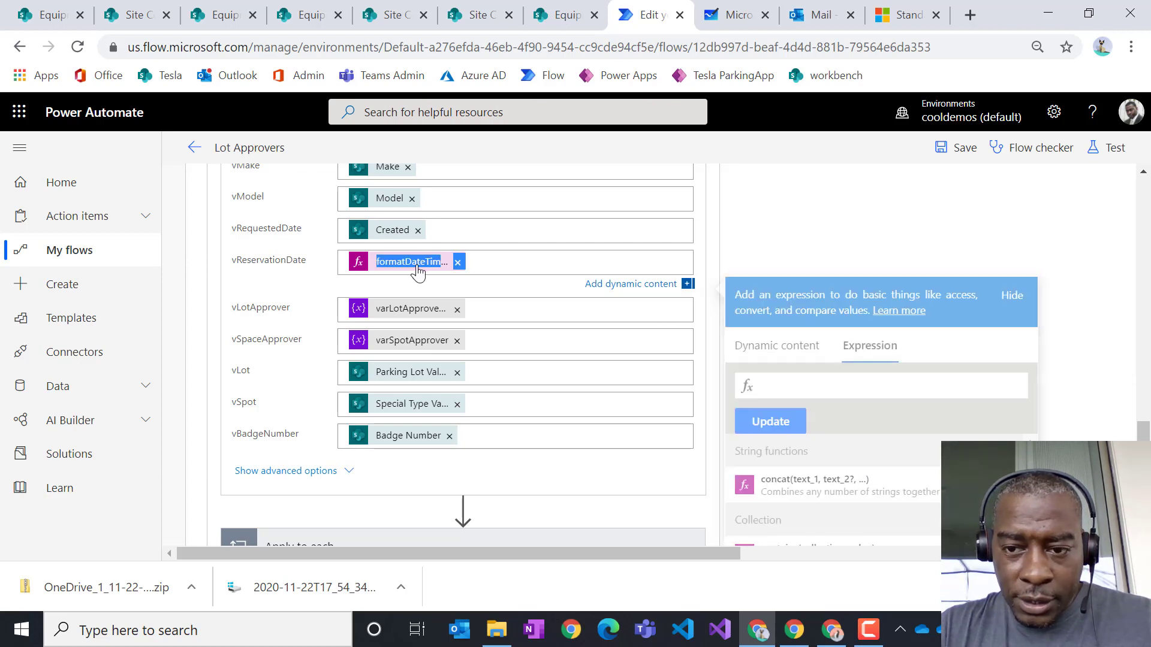
{"action": "left_click_drag", "start_coordinate": [914, 384], "coordinate": [1023, 397]}
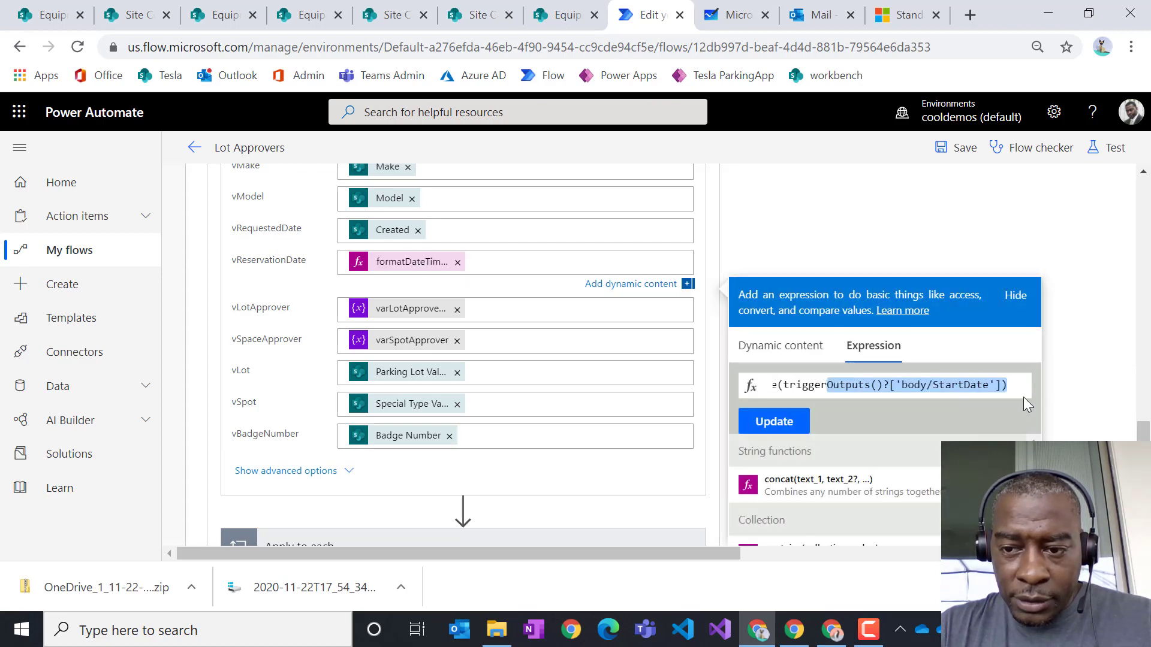
{"action": "left_click", "coordinate": [987, 387]}
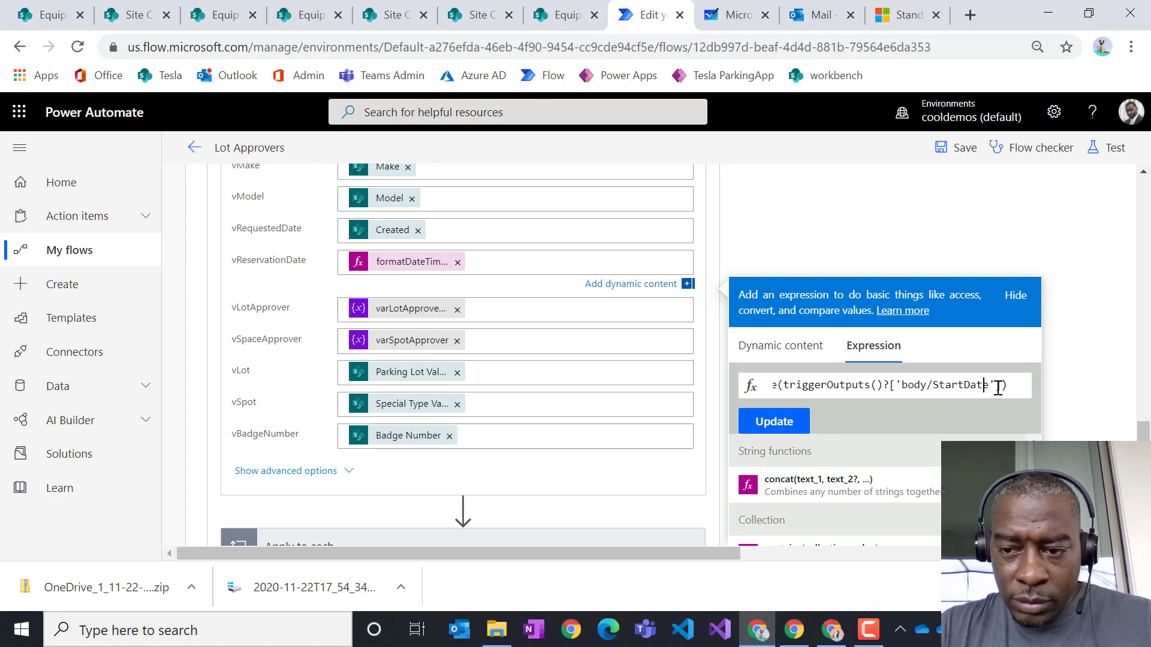
{"action": "type", "text": ","}
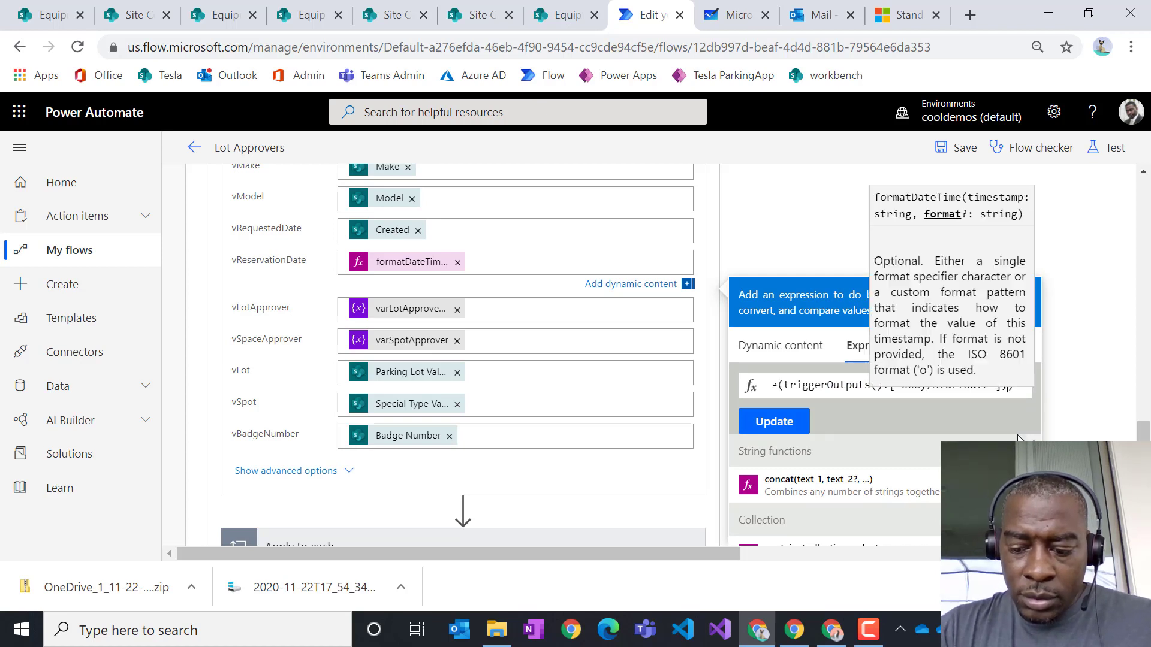
{"action": "type", "text": "'D"}
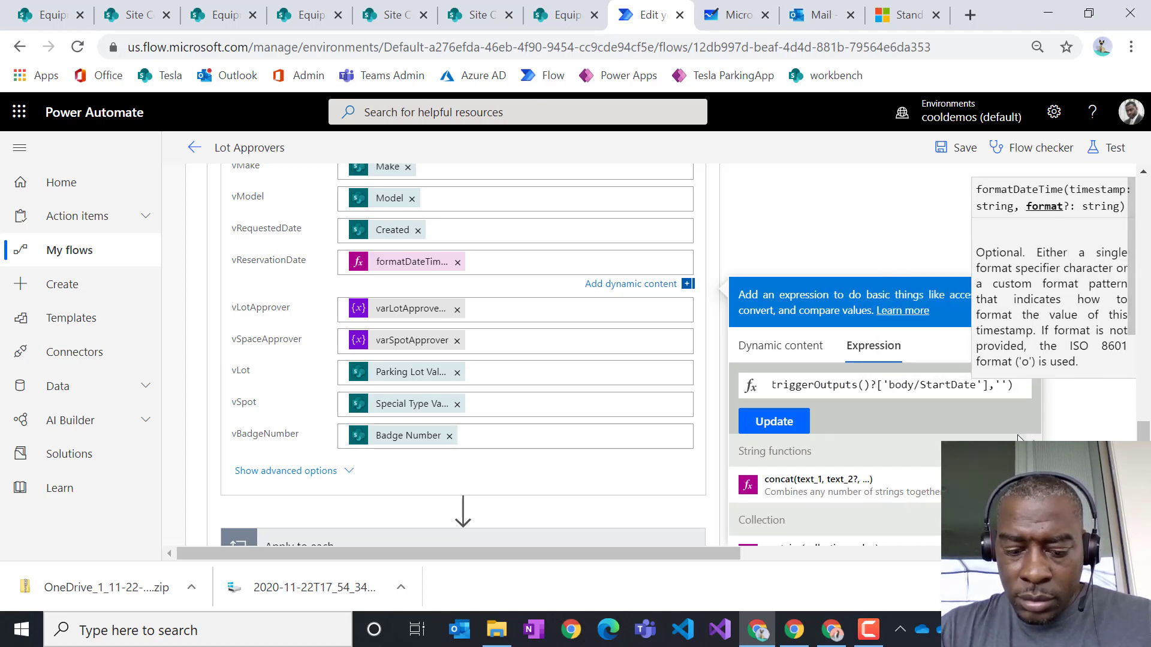
{"action": "left_click", "coordinate": [764, 426]}
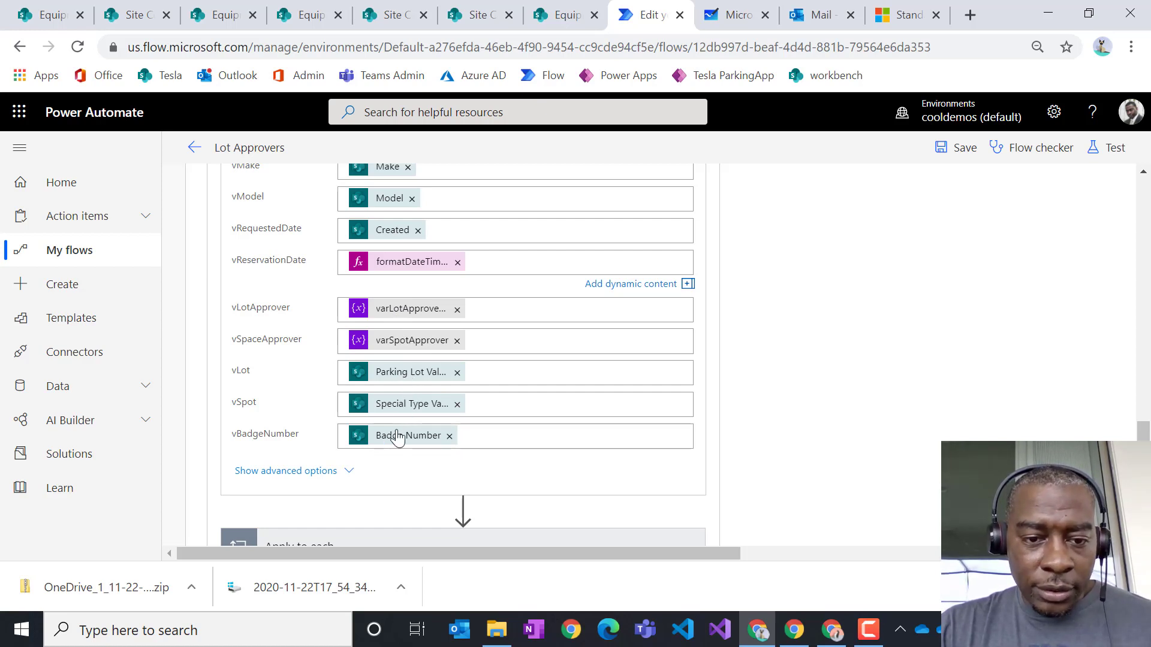
- Save the Lot Approvers flow and collapse the Update file properties card
{"action": "scroll", "coordinate": [688, 398], "scroll_direction": "up", "scroll_amount": 5}
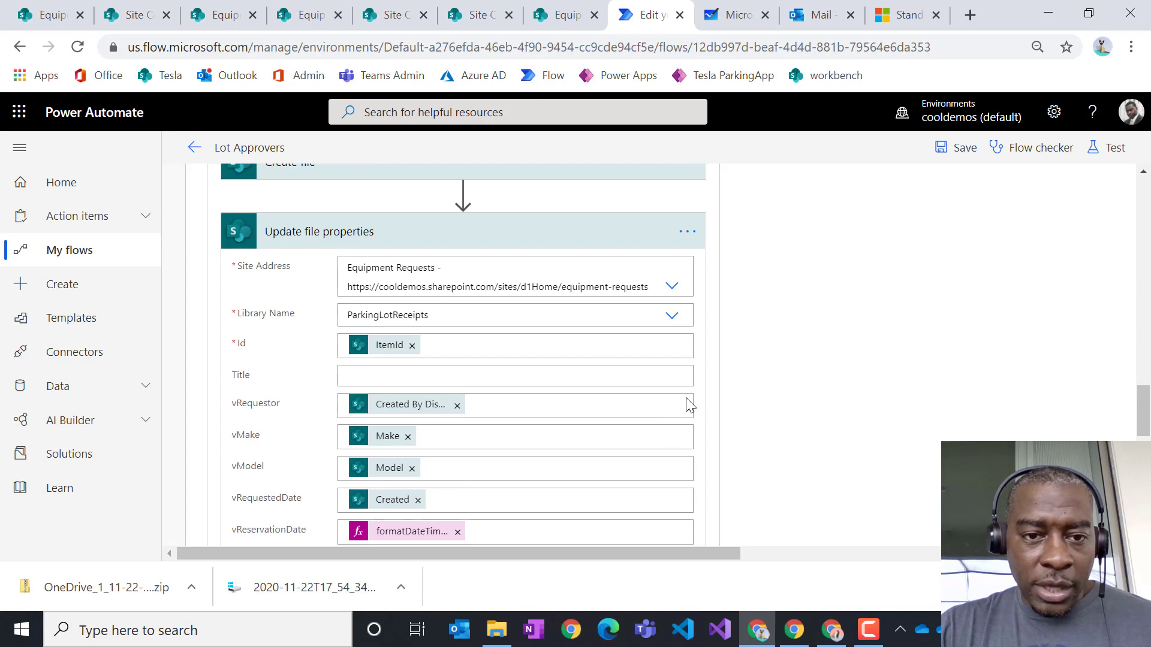
{"action": "left_click", "coordinate": [957, 150]}
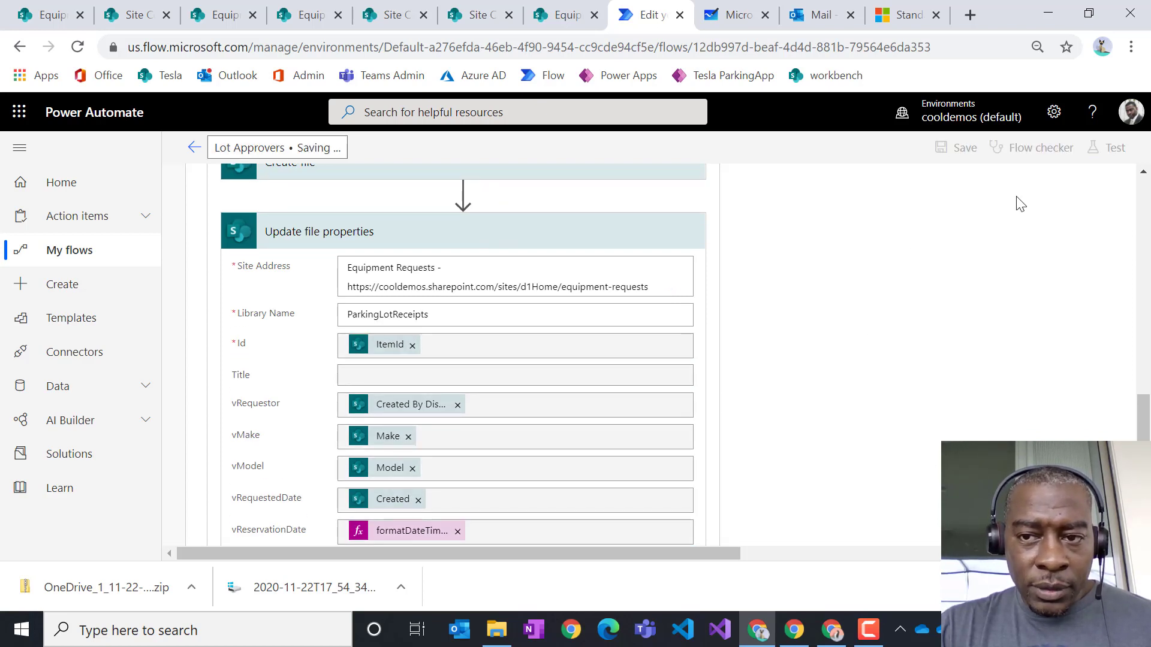
{"action": "left_click", "coordinate": [454, 240]}
{"action": "scroll", "coordinate": [773, 375], "scroll_direction": "up", "scroll_amount": 3}
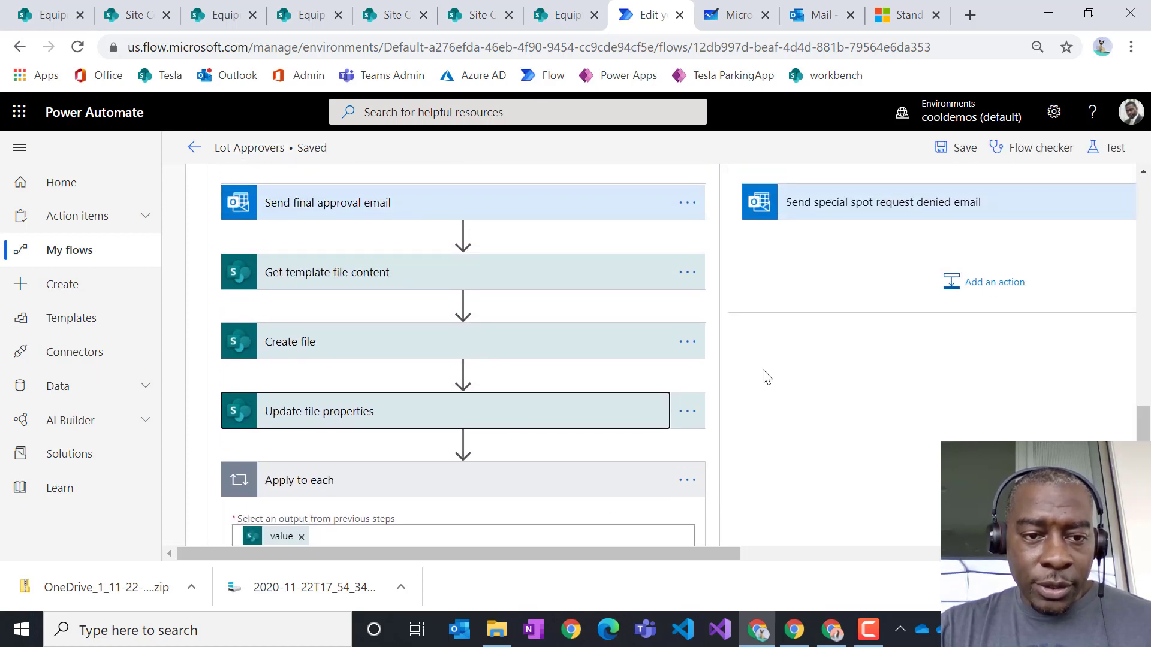
- Delete the Apply to each loop, confirming in the Delete Step dialog
{"action": "scroll", "coordinate": [353, 341], "scroll_direction": "down", "scroll_amount": 2}
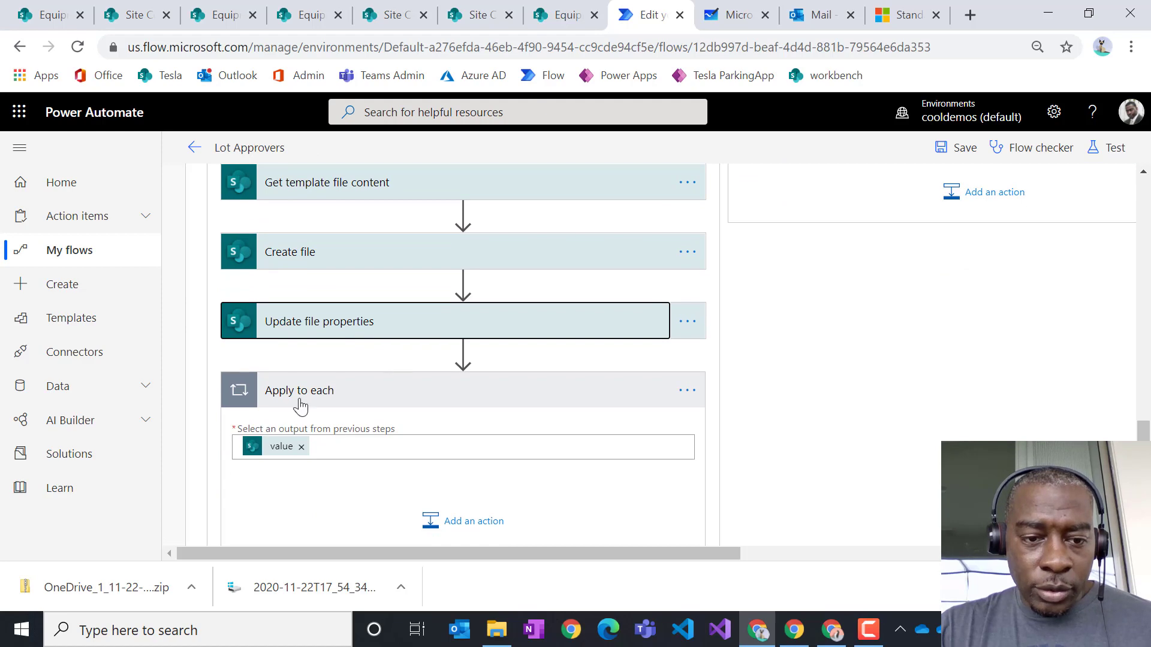
{"action": "left_click", "coordinate": [689, 393]}
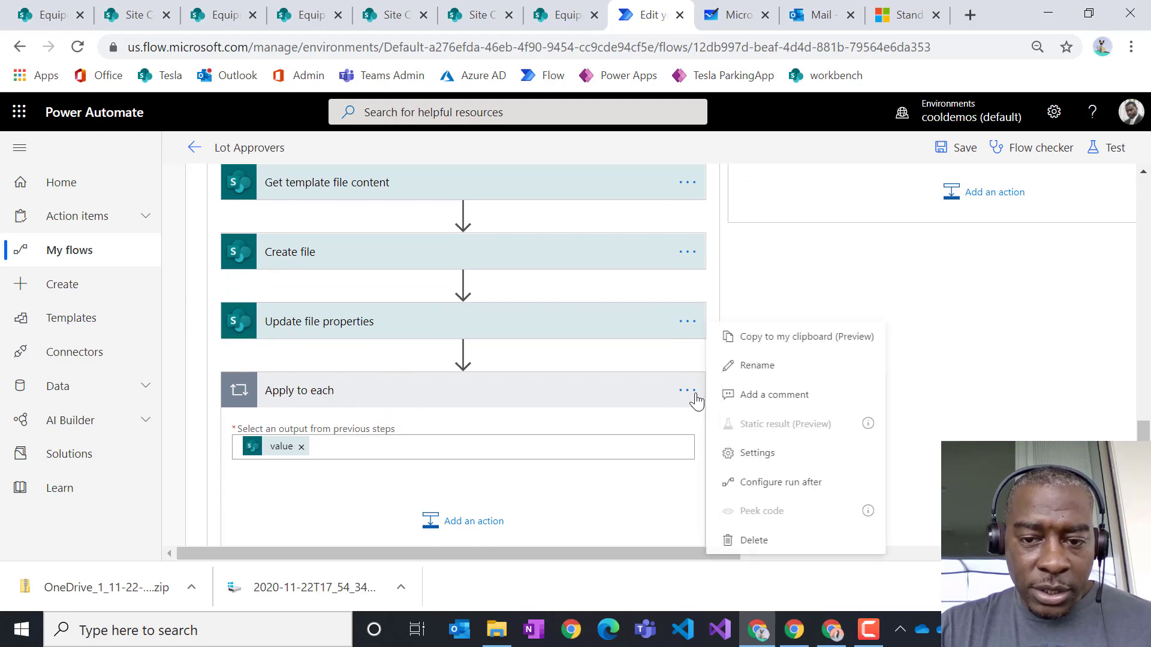
{"action": "left_click", "coordinate": [734, 537]}
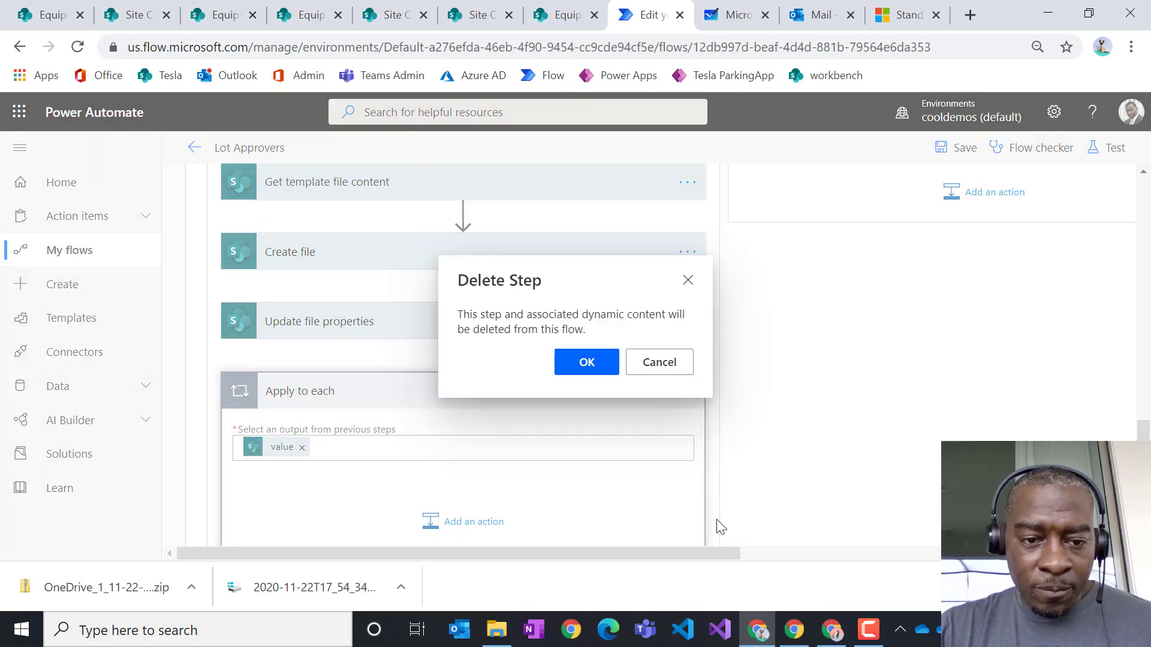
{"action": "left_click", "coordinate": [587, 363]}
{"action": "scroll", "coordinate": [557, 424], "scroll_direction": "up", "scroll_amount": 2}
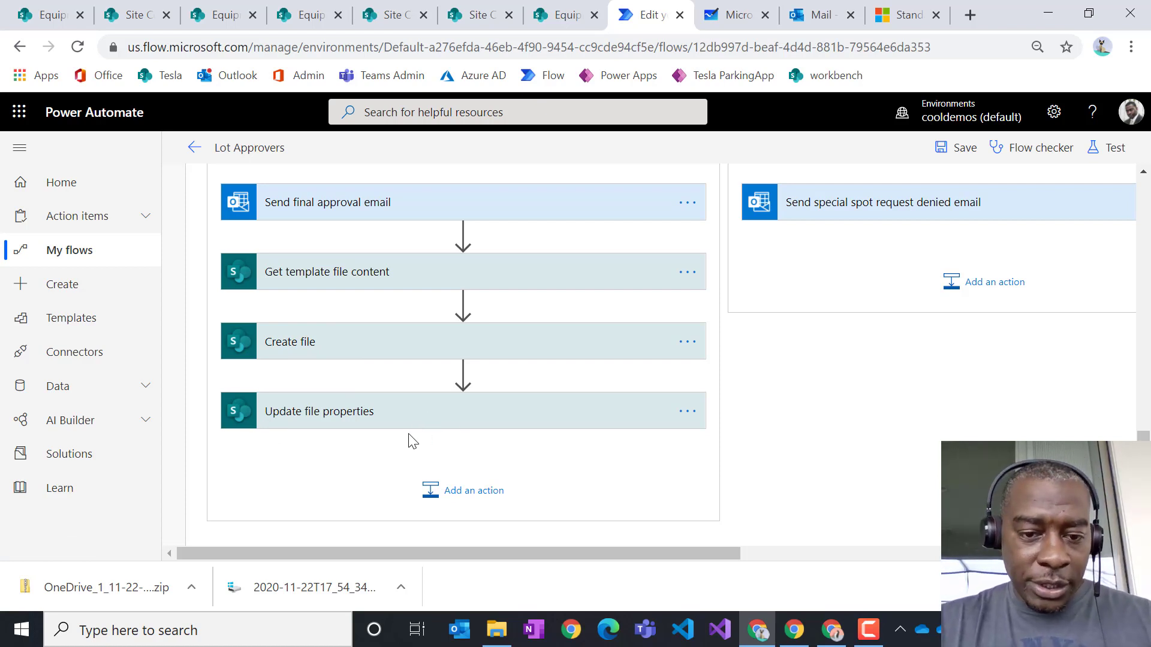
- Add a SharePoint Get file content action with Site Address set to Equipment Requests
{"action": "left_click", "coordinate": [493, 490]}
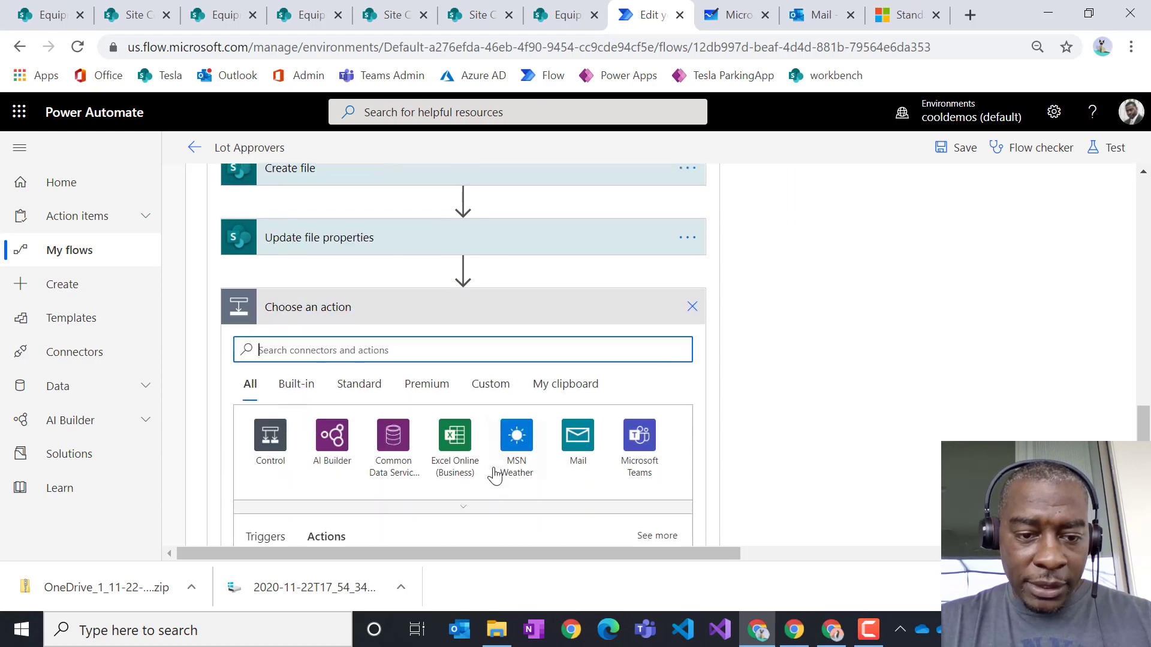
{"action": "type", "text": "get "}
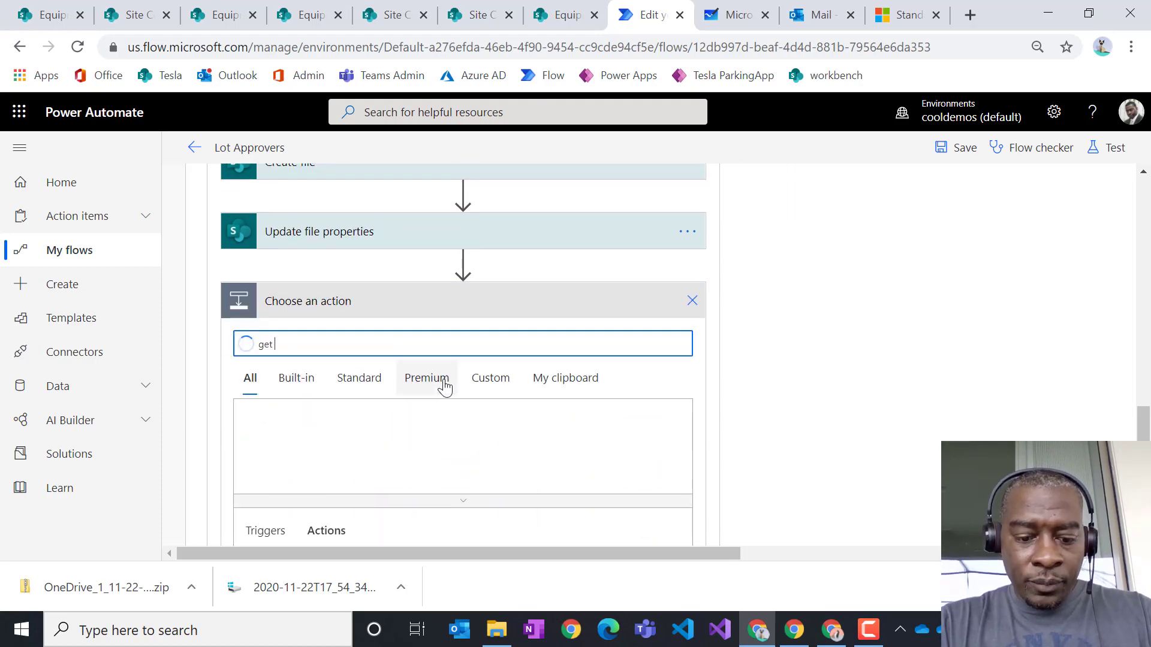
{"action": "type", "text": "fil"}
{"action": "scroll", "coordinate": [524, 439], "scroll_direction": "down", "scroll_amount": 3}
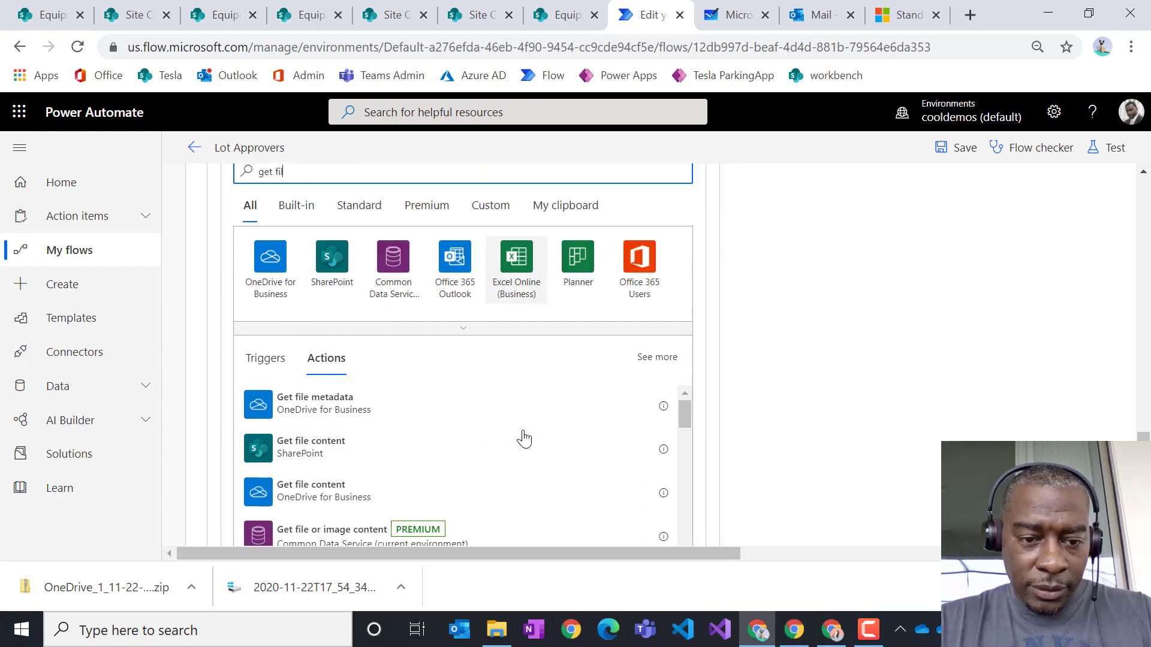
{"action": "left_click", "coordinate": [331, 447]}
{"action": "scroll", "coordinate": [470, 400], "scroll_direction": "up", "scroll_amount": 2}
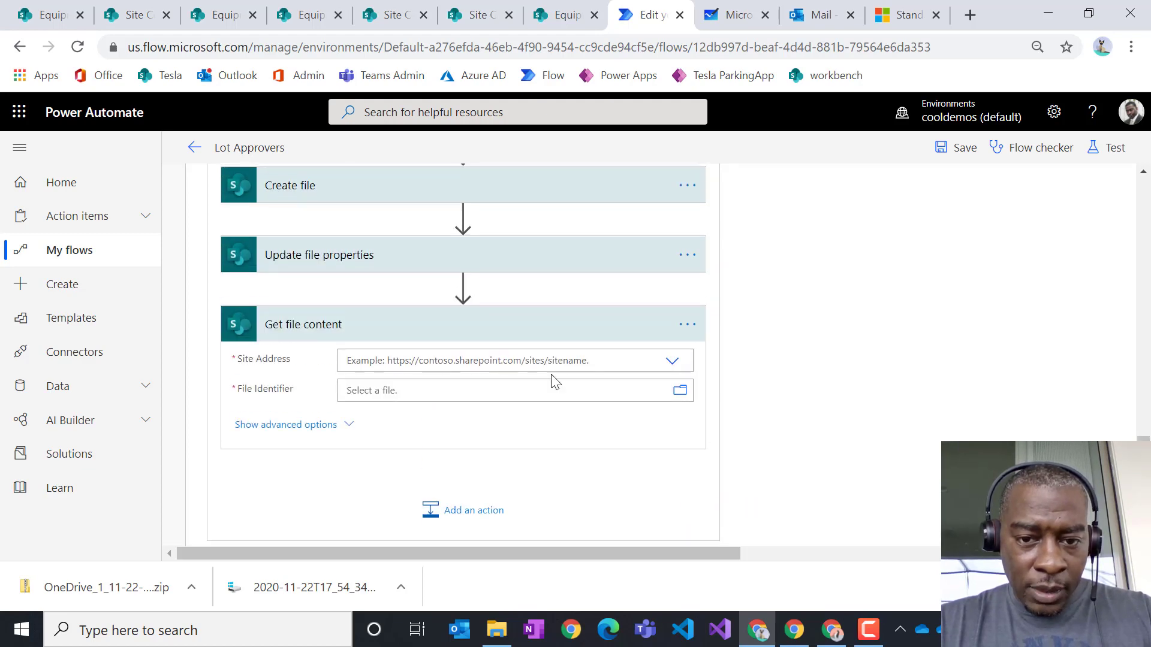
{"action": "left_click", "coordinate": [567, 369]}
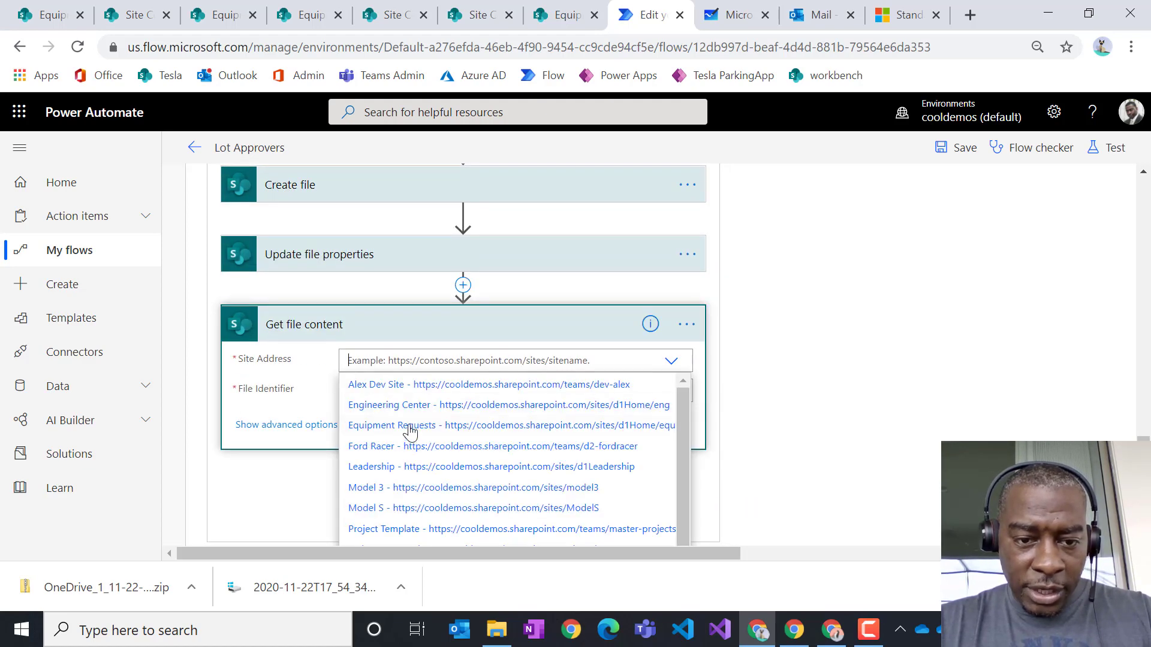
{"action": "left_click", "coordinate": [400, 428]}
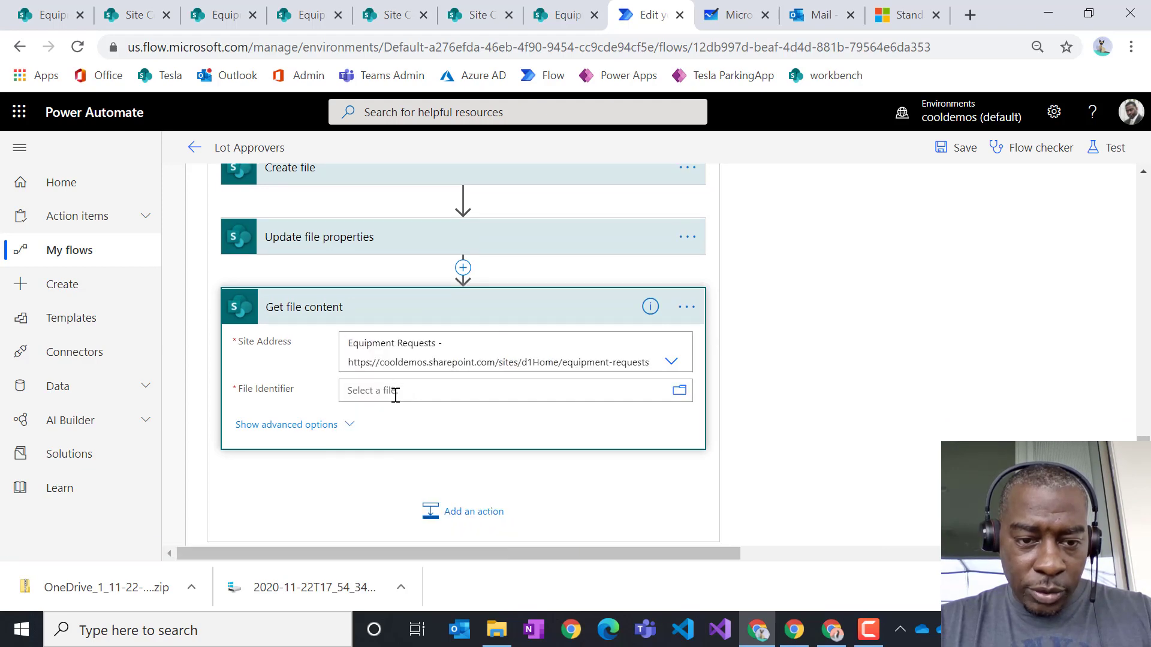
{"action": "left_click", "coordinate": [399, 397]}
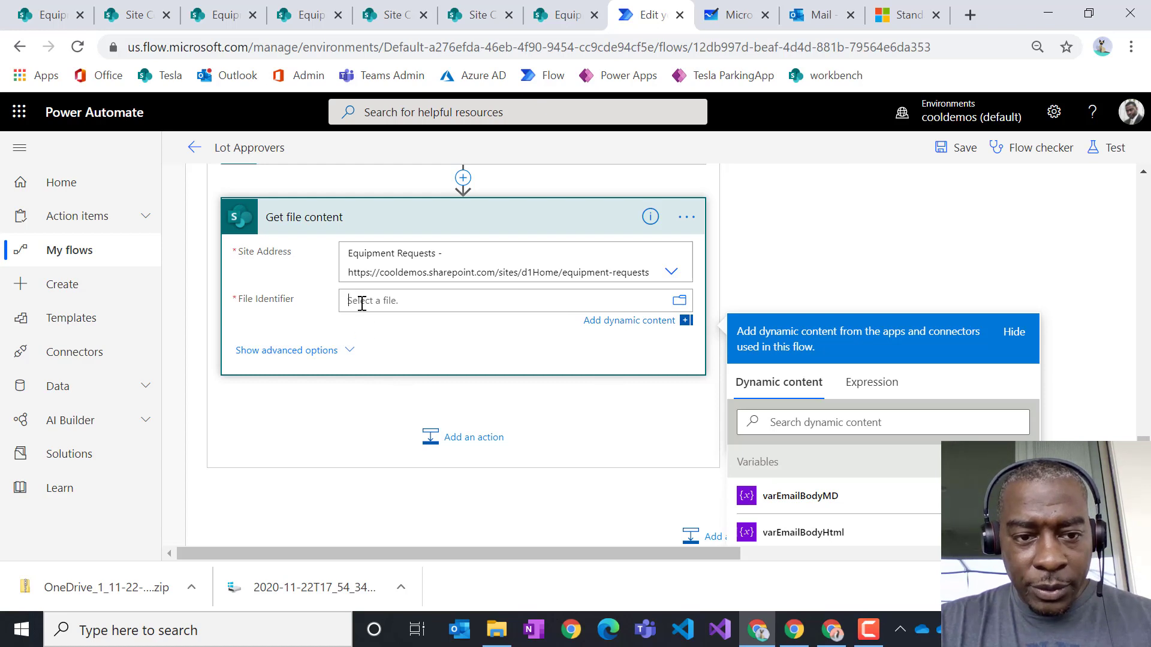
- Set File Identifier to the Identifier output of Update file properties, then collapse the step
{"action": "scroll", "coordinate": [563, 268], "scroll_direction": "down", "scroll_amount": 1}
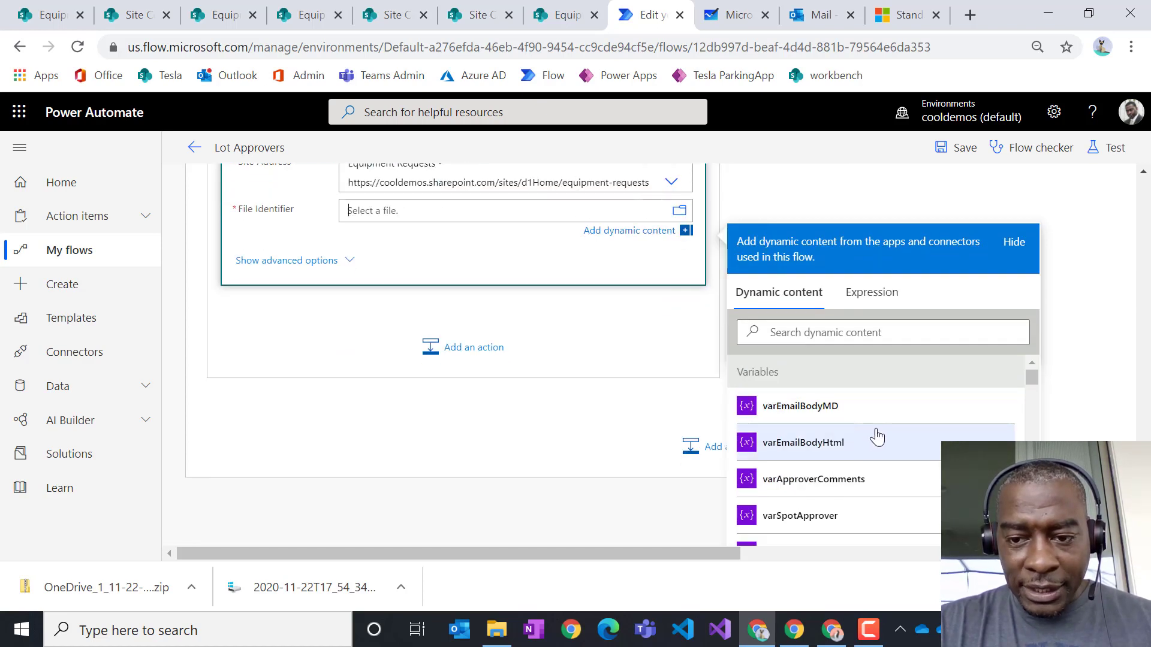
{"action": "scroll", "coordinate": [876, 437], "scroll_direction": "down", "scroll_amount": 3}
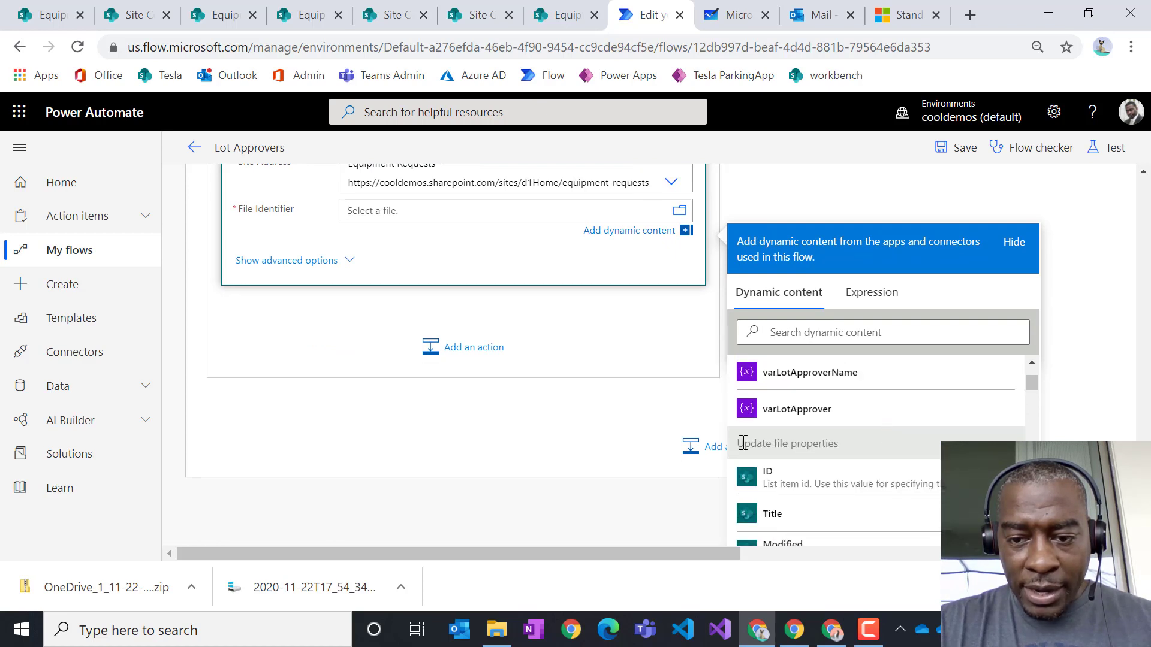
{"action": "scroll", "coordinate": [858, 457], "scroll_direction": "down", "scroll_amount": 3}
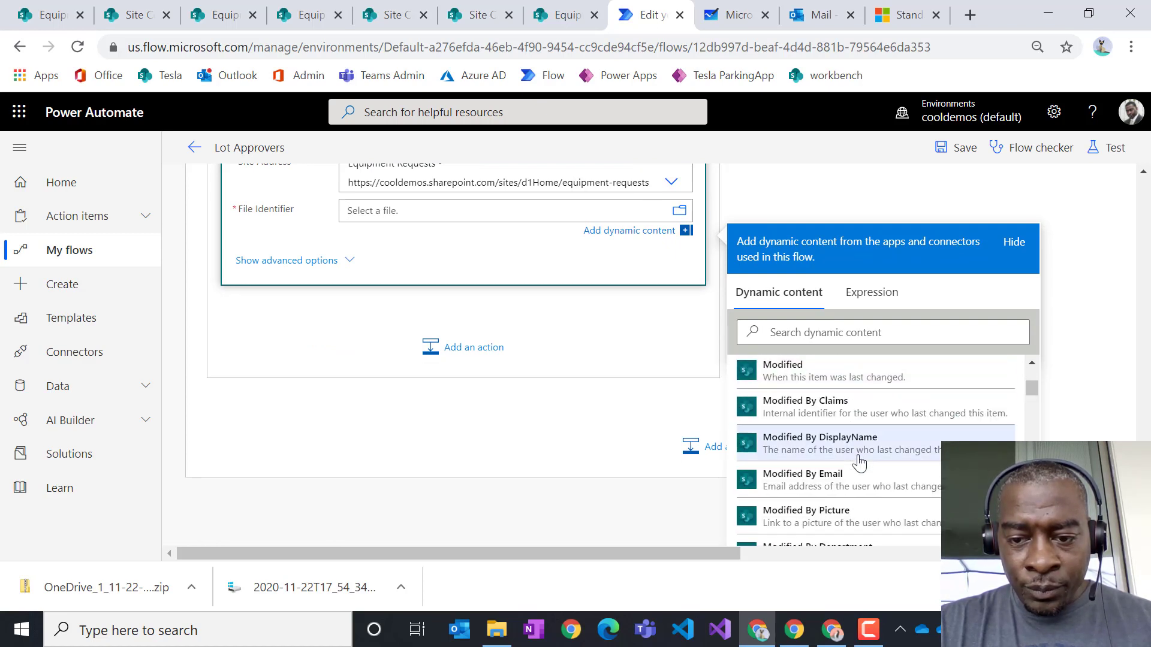
{"action": "scroll", "coordinate": [858, 456], "scroll_direction": "up", "scroll_amount": 2}
{"action": "scroll", "coordinate": [931, 413], "scroll_direction": "down", "scroll_amount": 1}
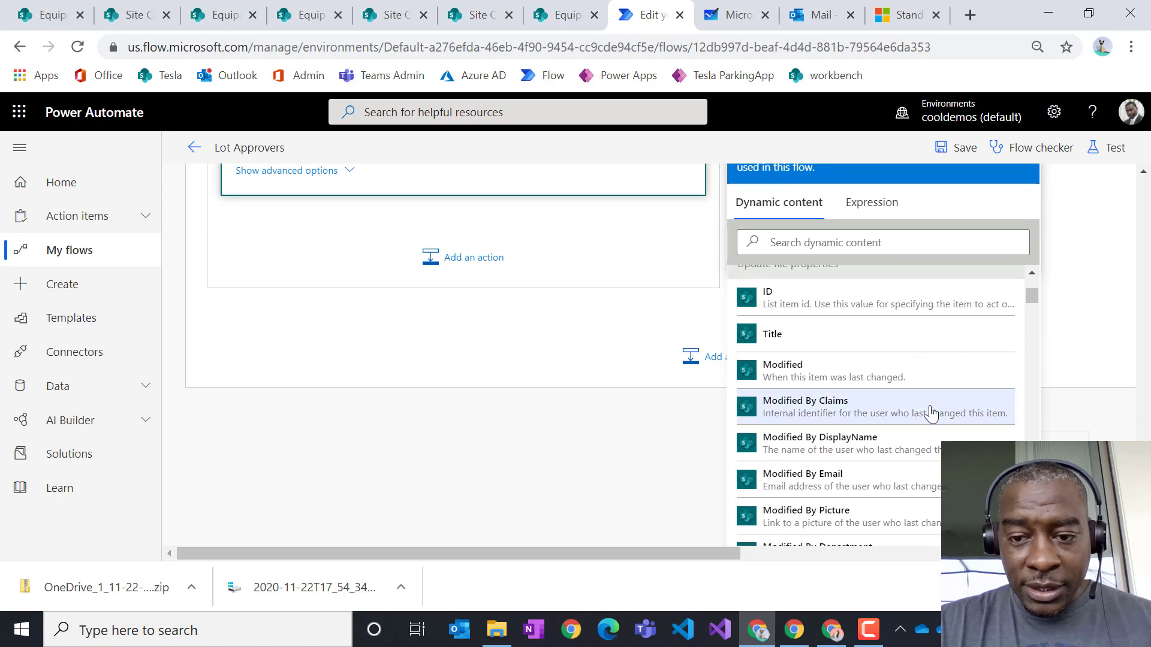
{"action": "left_click", "coordinate": [785, 243]}
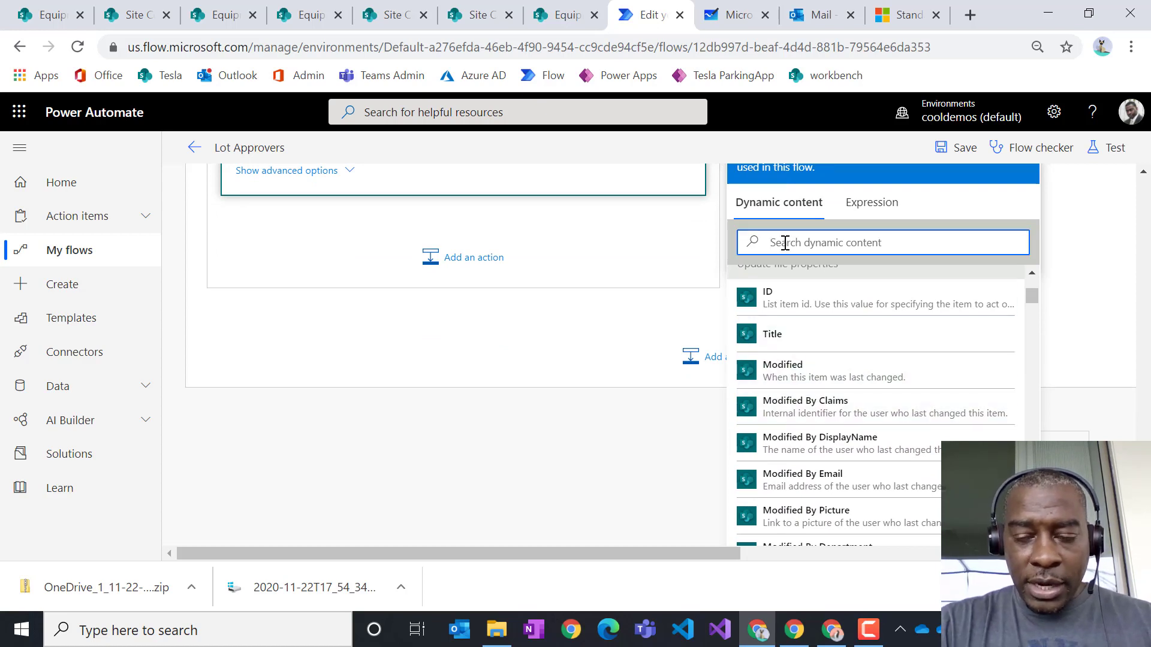
{"action": "type", "text": "id"}
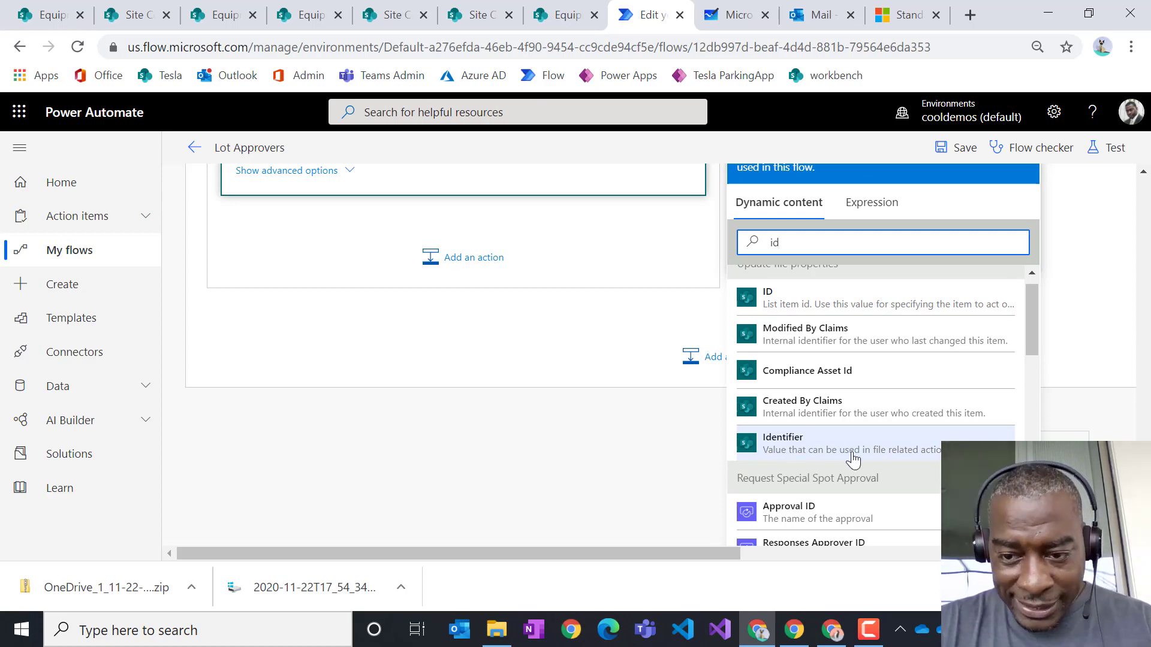
{"action": "scroll", "coordinate": [575, 341], "scroll_direction": "up", "scroll_amount": 1}
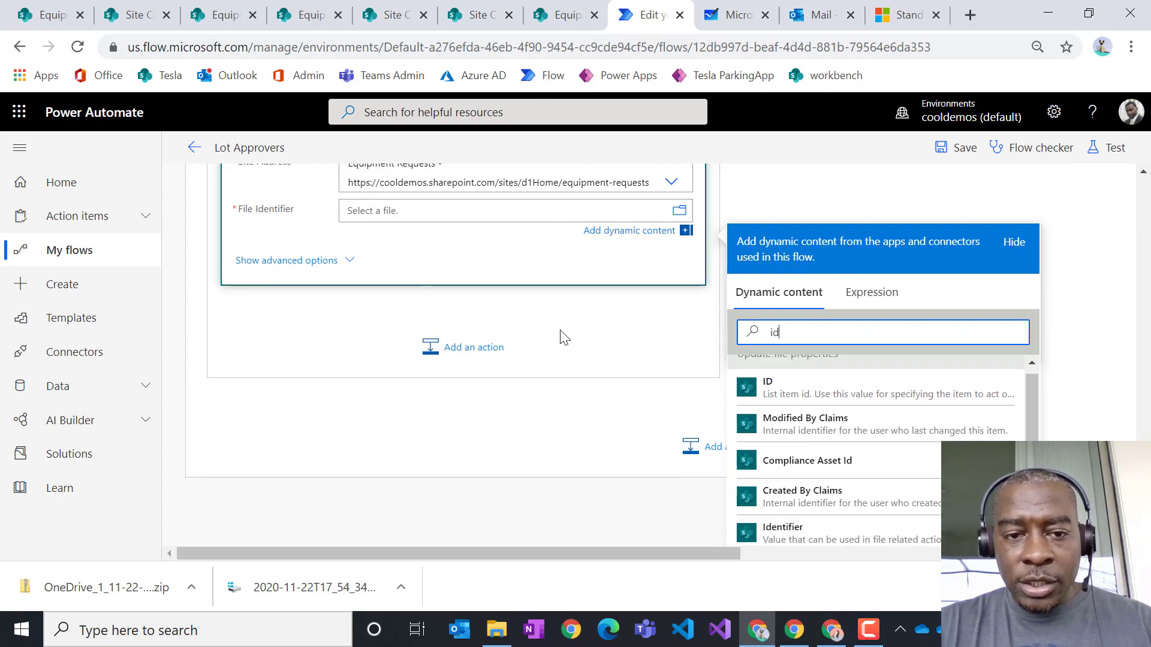
{"action": "left_click", "coordinate": [808, 539]}
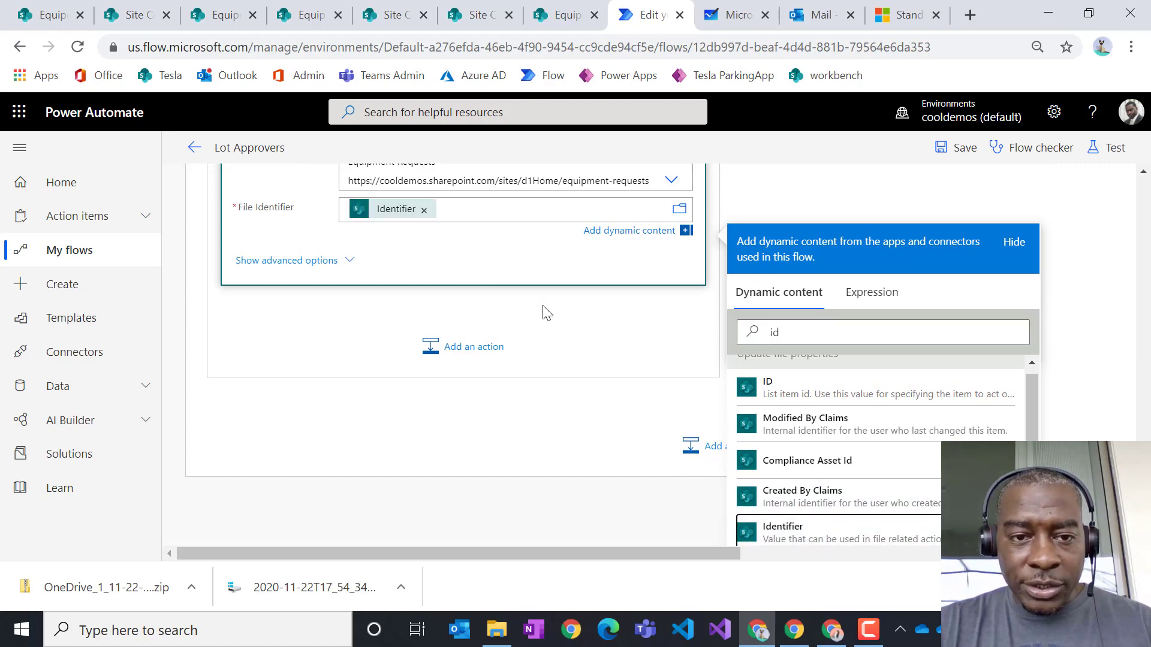
{"action": "scroll", "coordinate": [566, 307], "scroll_direction": "up", "scroll_amount": 2}
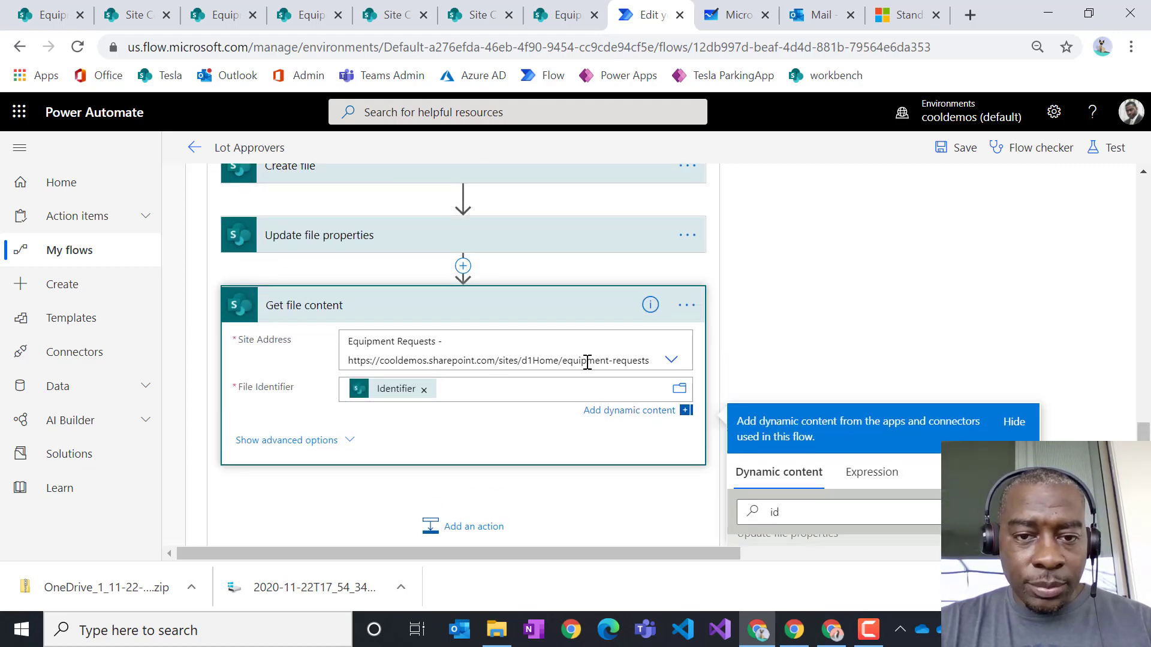
{"action": "scroll", "coordinate": [588, 360], "scroll_direction": "up", "scroll_amount": 2}
{"action": "left_click", "coordinate": [541, 484]}
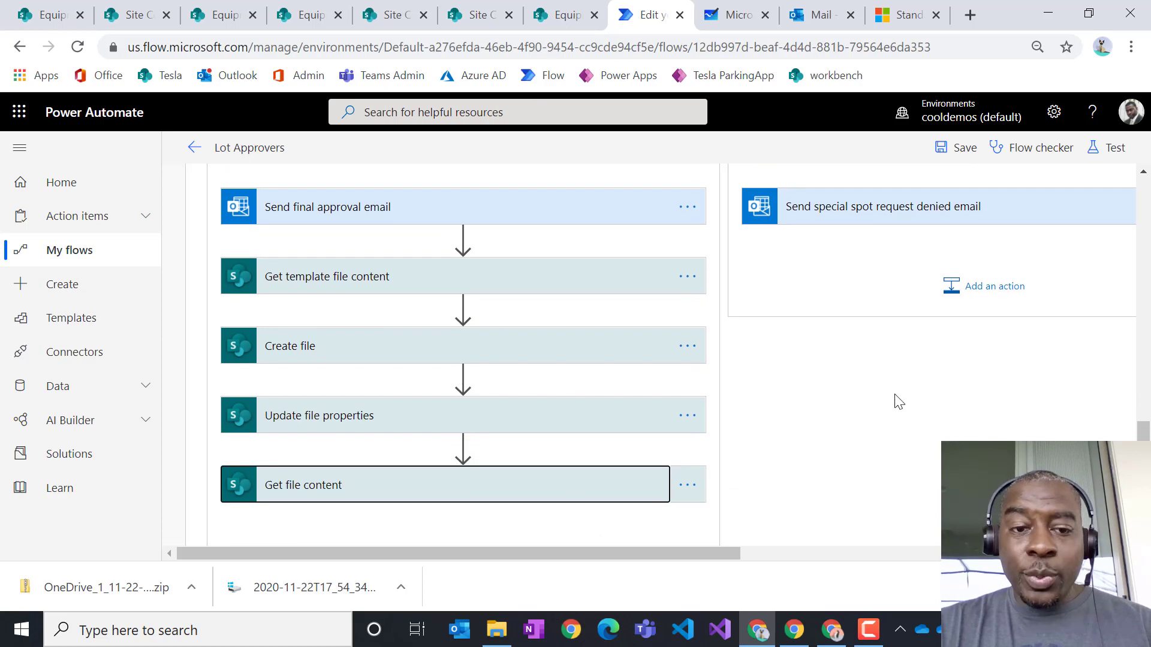
- Drag Send final approval email below Get file content and expand it
{"action": "scroll", "coordinate": [920, 336], "scroll_direction": "down", "scroll_amount": 1}
{"action": "scroll", "coordinate": [921, 335], "scroll_direction": "up", "scroll_amount": 1}
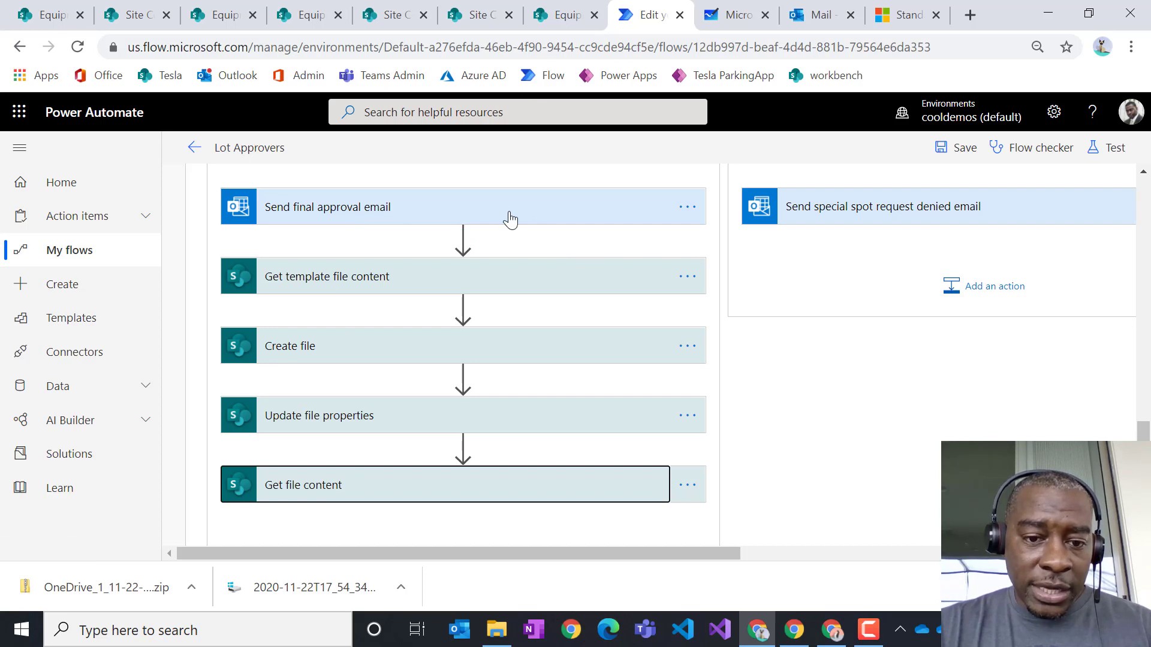
{"action": "left_click_drag", "start_coordinate": [510, 220], "coordinate": [461, 528]}
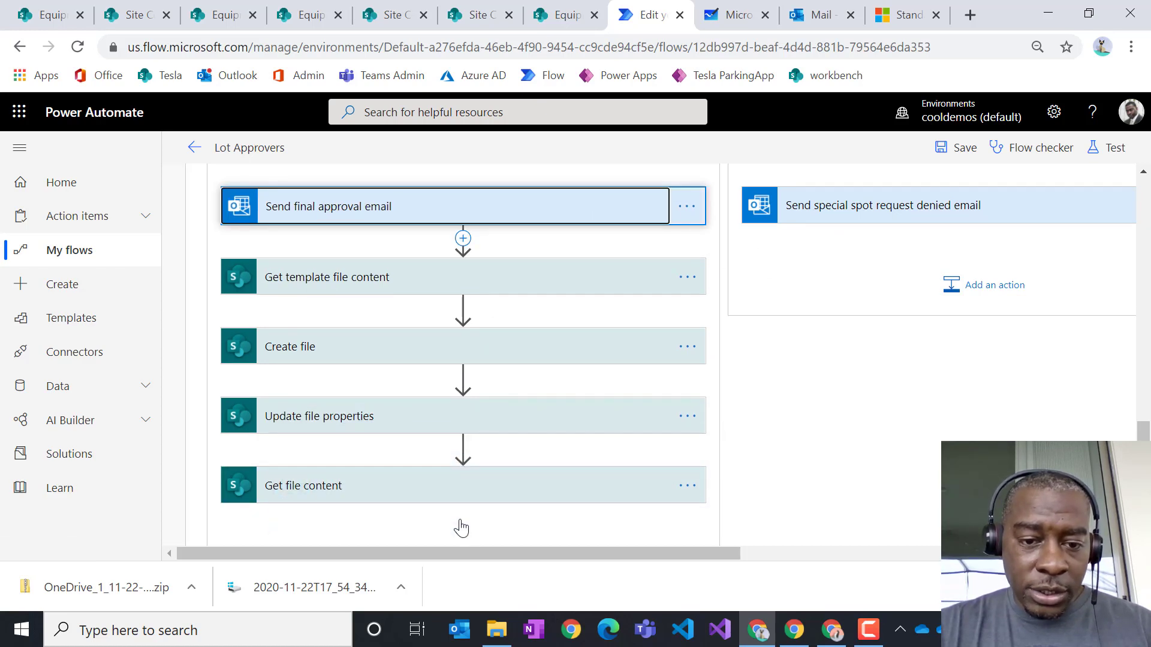
{"action": "scroll", "coordinate": [411, 329], "scroll_direction": "down", "scroll_amount": 1}
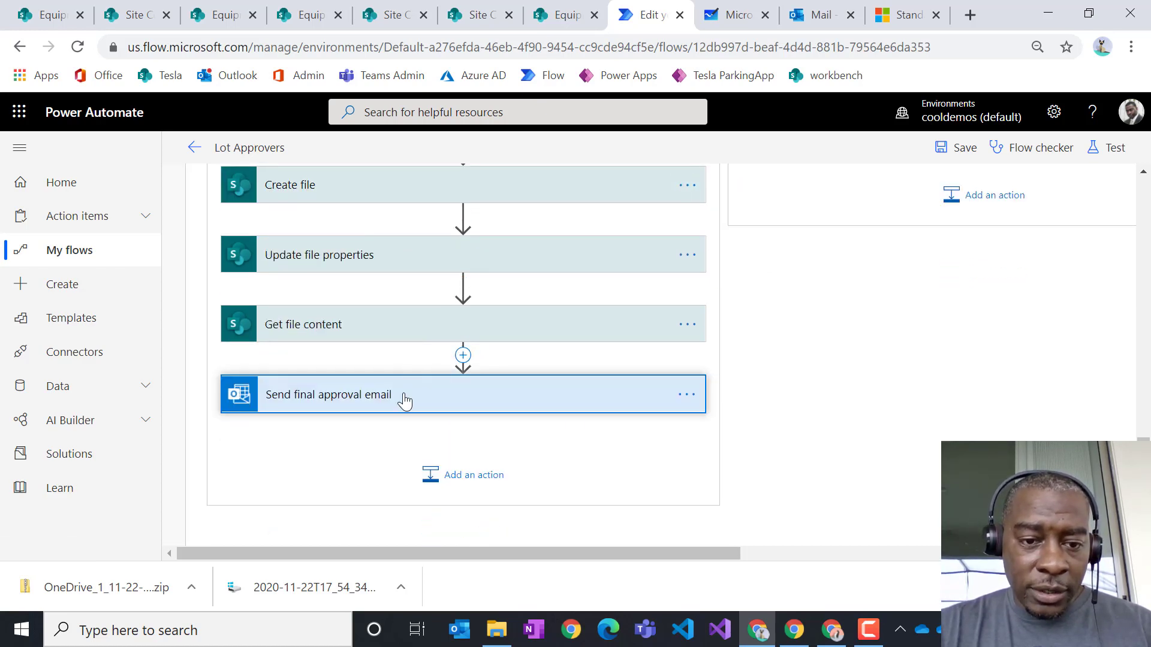
{"action": "left_click", "coordinate": [405, 400]}
{"action": "scroll", "coordinate": [431, 270], "scroll_direction": "down", "scroll_amount": 2}
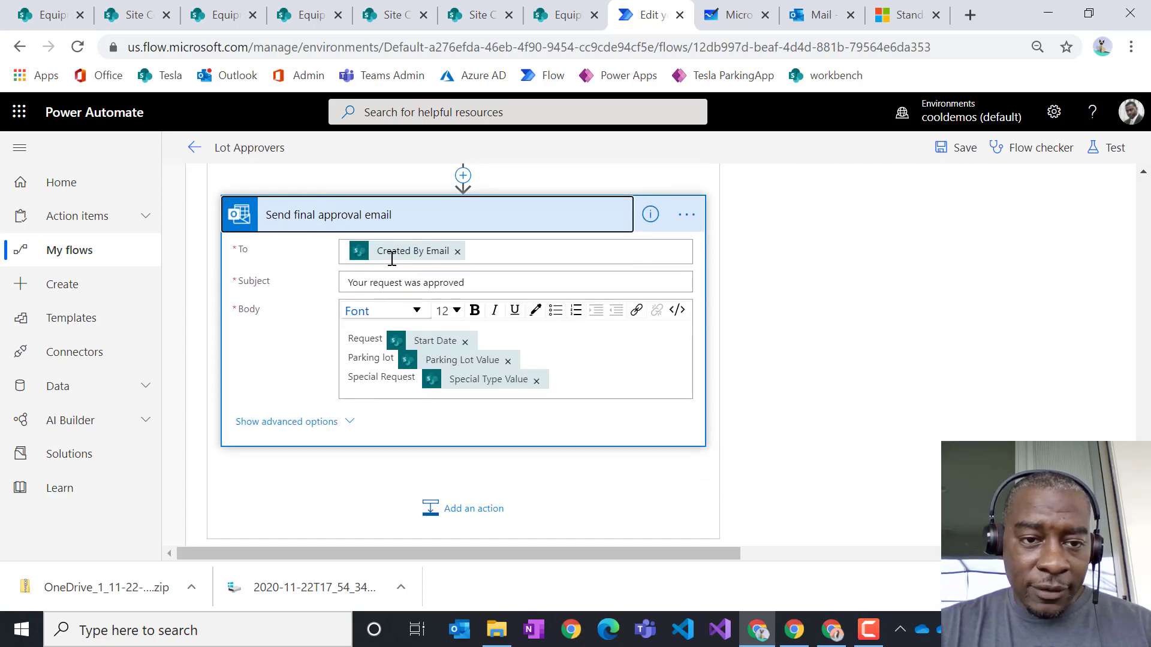
- Reveal the email's advanced options and add the suggested admin contact as the CC recipient
{"action": "left_click", "coordinate": [309, 423]}
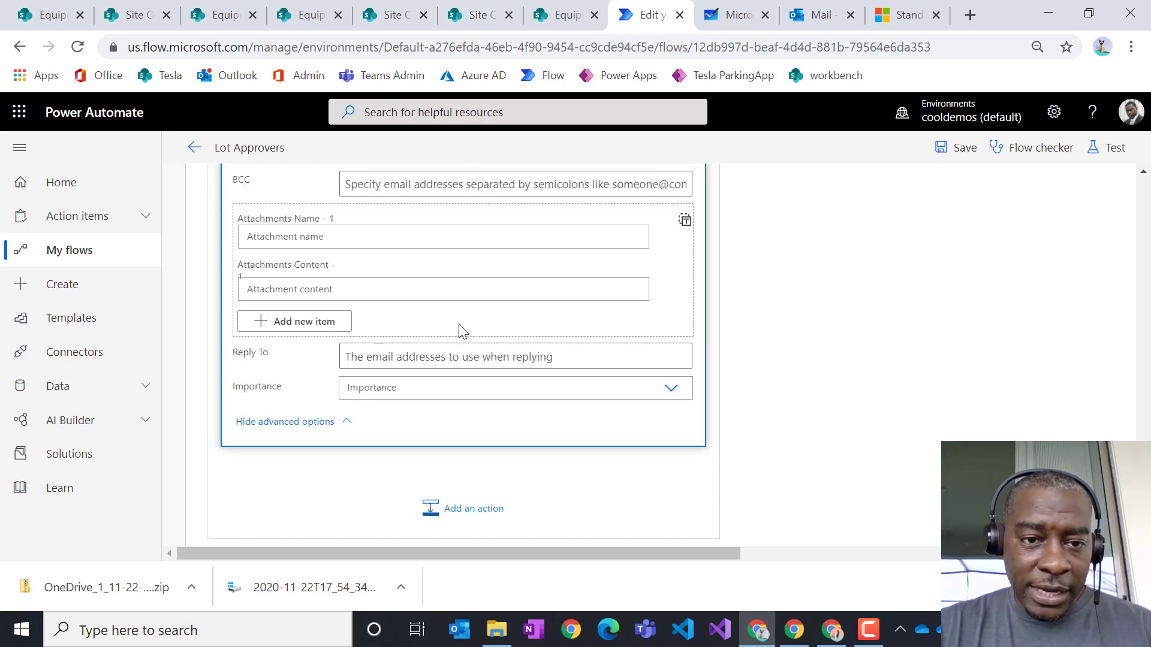
{"action": "scroll", "coordinate": [462, 332], "scroll_direction": "up", "scroll_amount": 1}
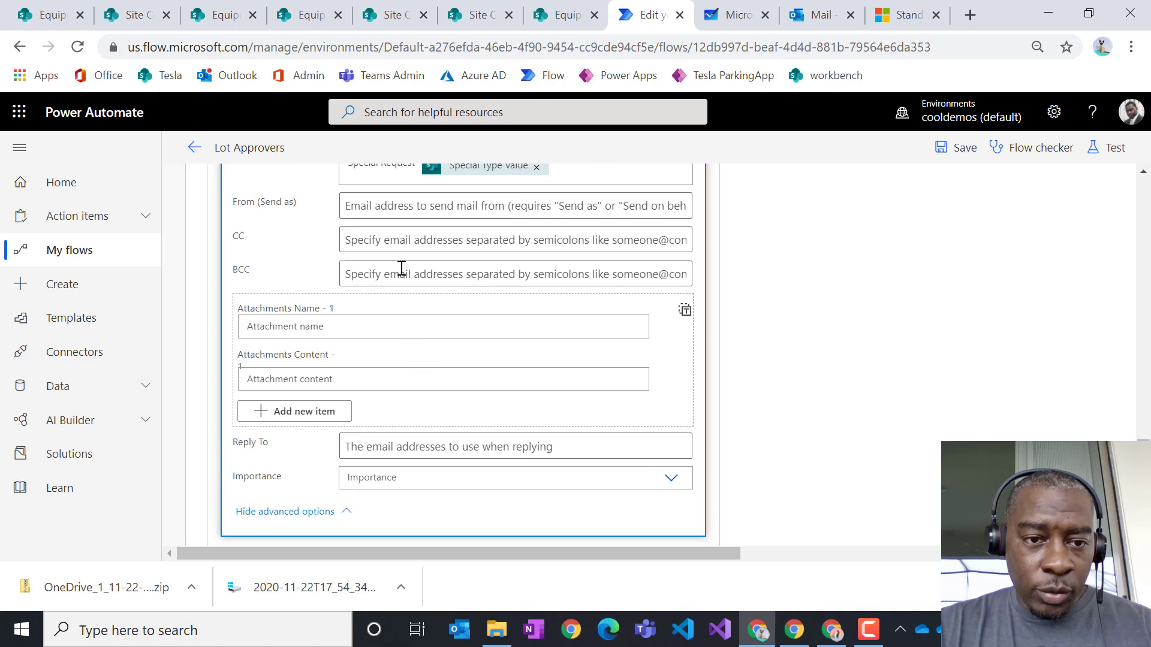
{"action": "left_click", "coordinate": [402, 243]}
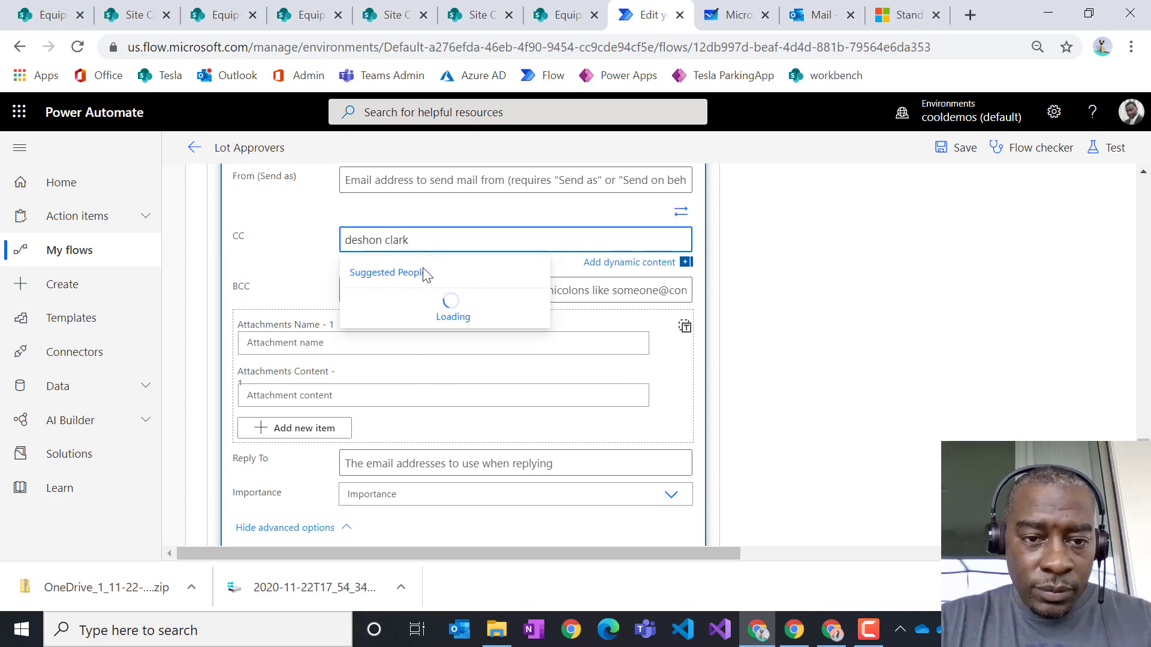
{"action": "left_click", "coordinate": [386, 304]}
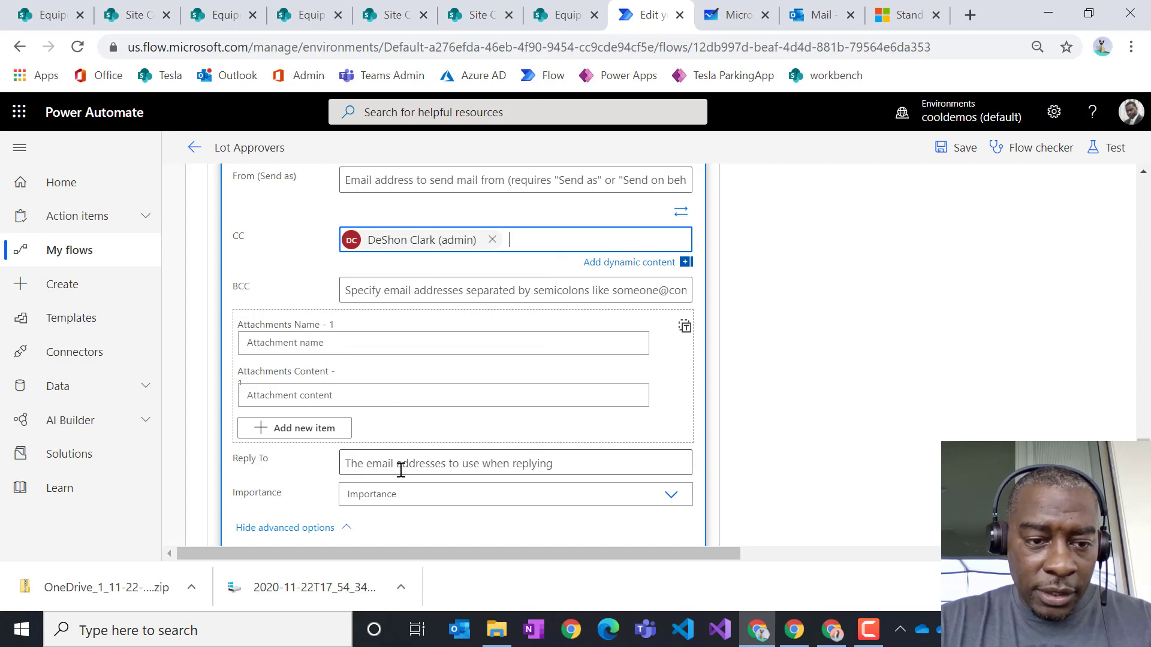
{"action": "left_click", "coordinate": [296, 346]}
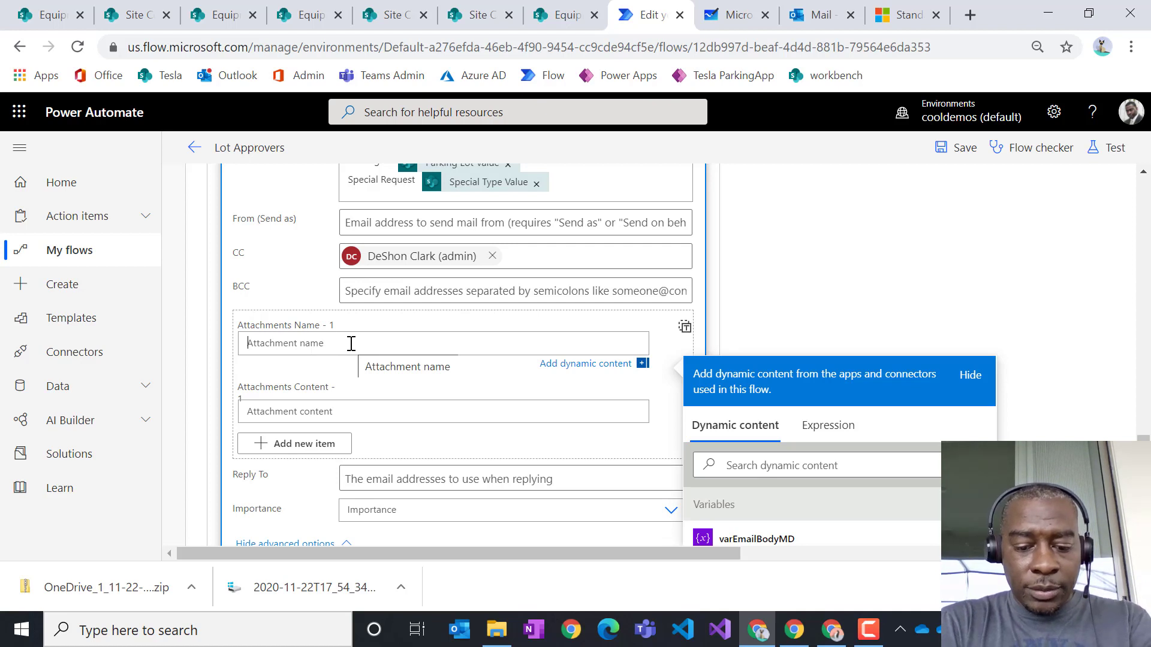
- Begin the attachment name with 'parking-lot-receipt-' followed by the Start Date token
{"action": "type", "text": "parking-lot-receipt-"}
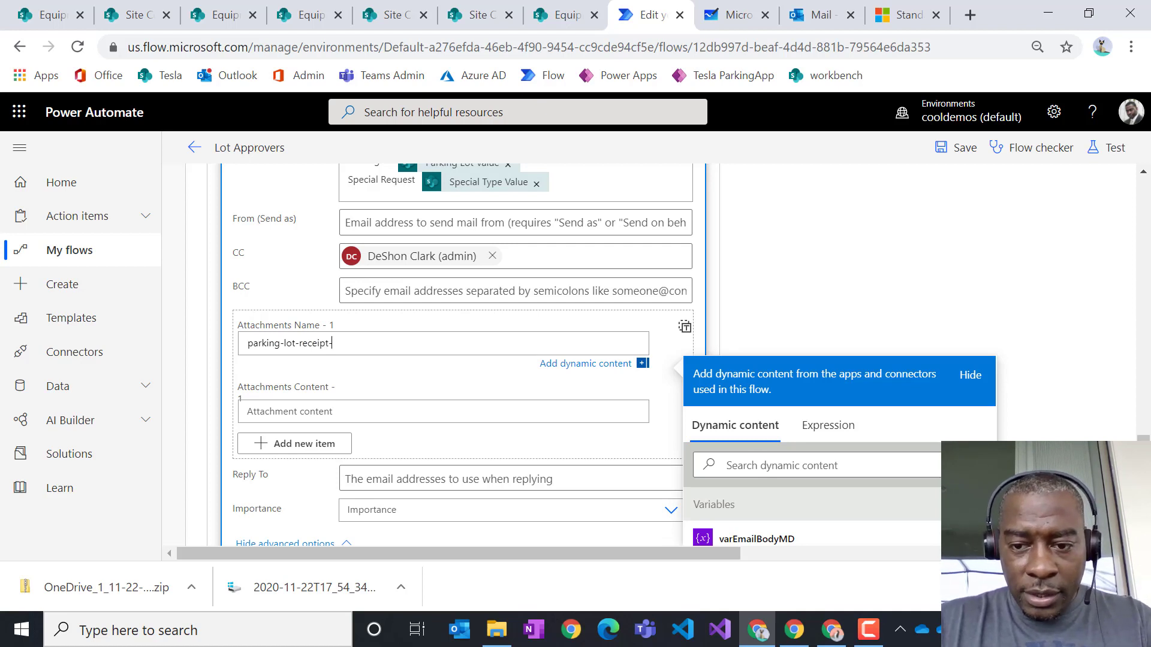
{"action": "scroll", "coordinate": [839, 419], "scroll_direction": "down", "scroll_amount": 2}
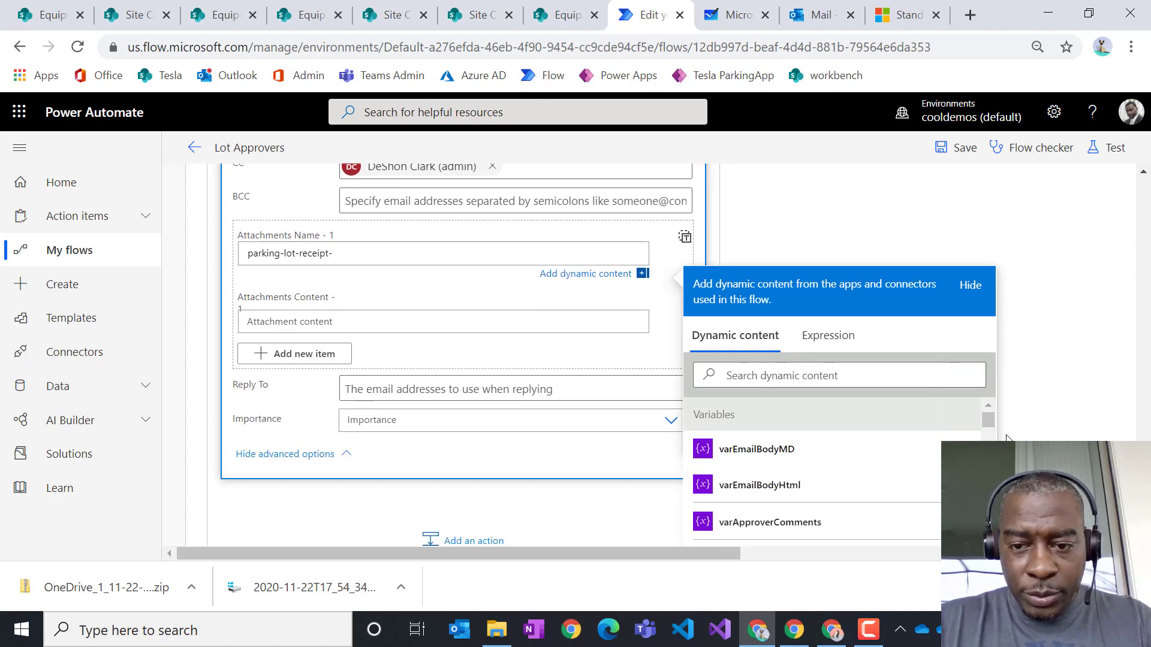
{"action": "left_click", "coordinate": [841, 369]}
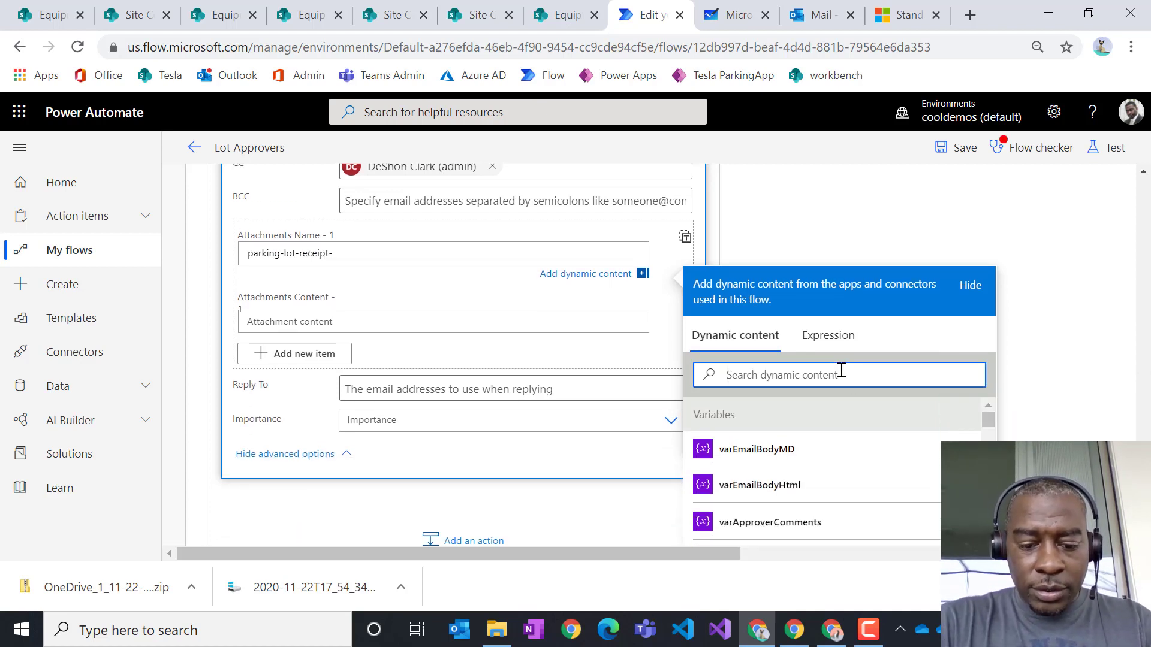
{"action": "type", "text": "start"}
{"action": "scroll", "coordinate": [850, 406], "scroll_direction": "down", "scroll_amount": 4}
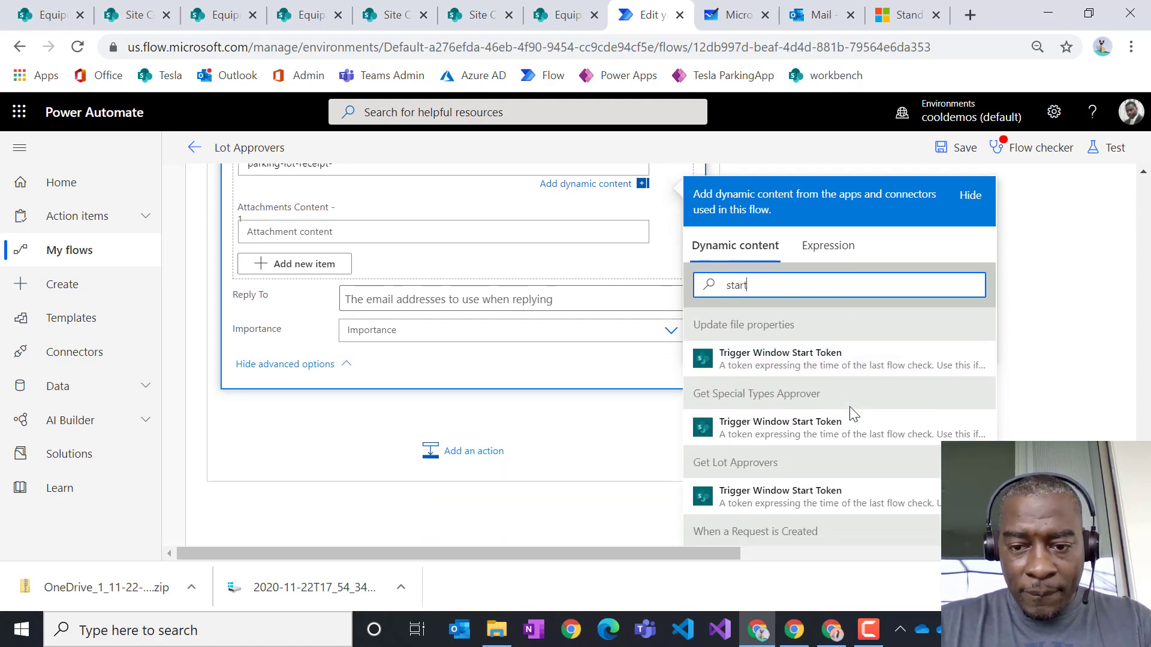
{"action": "scroll", "coordinate": [501, 379], "scroll_direction": "up", "scroll_amount": 5}
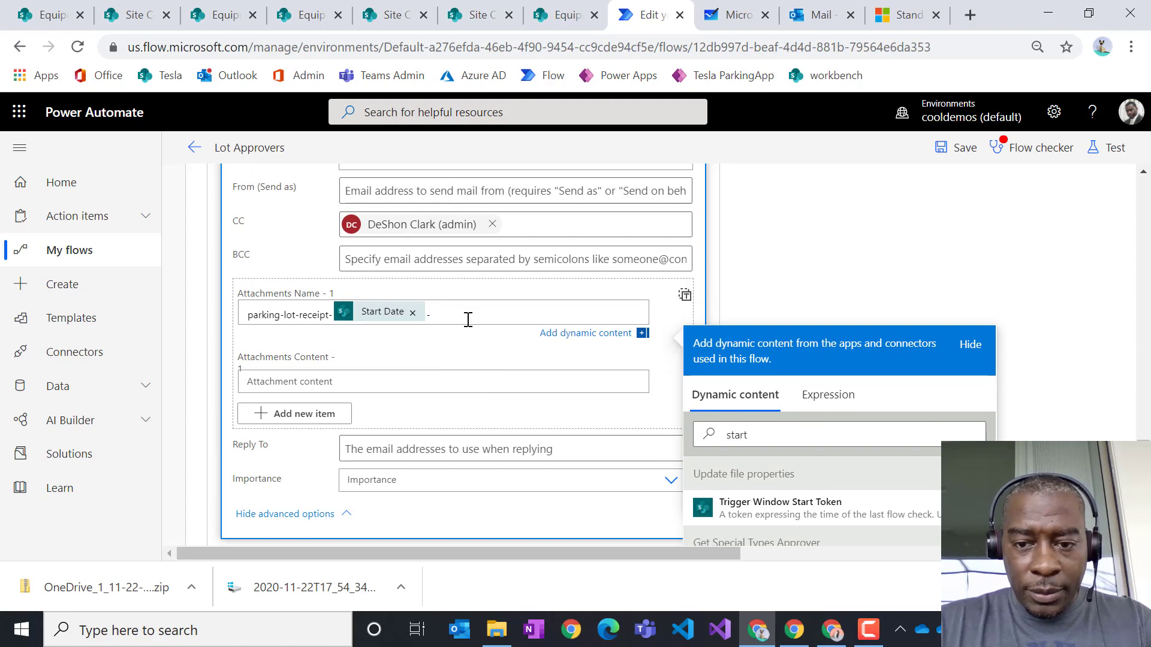
{"action": "left_click", "coordinate": [781, 437]}
{"action": "key", "text": "BackSpace"}
{"action": "key", "text": "BackSpace"}
{"action": "key", "text": "BackSpace"}
{"action": "key", "text": "BackSpace"}
{"action": "key", "text": "BackSpace"}
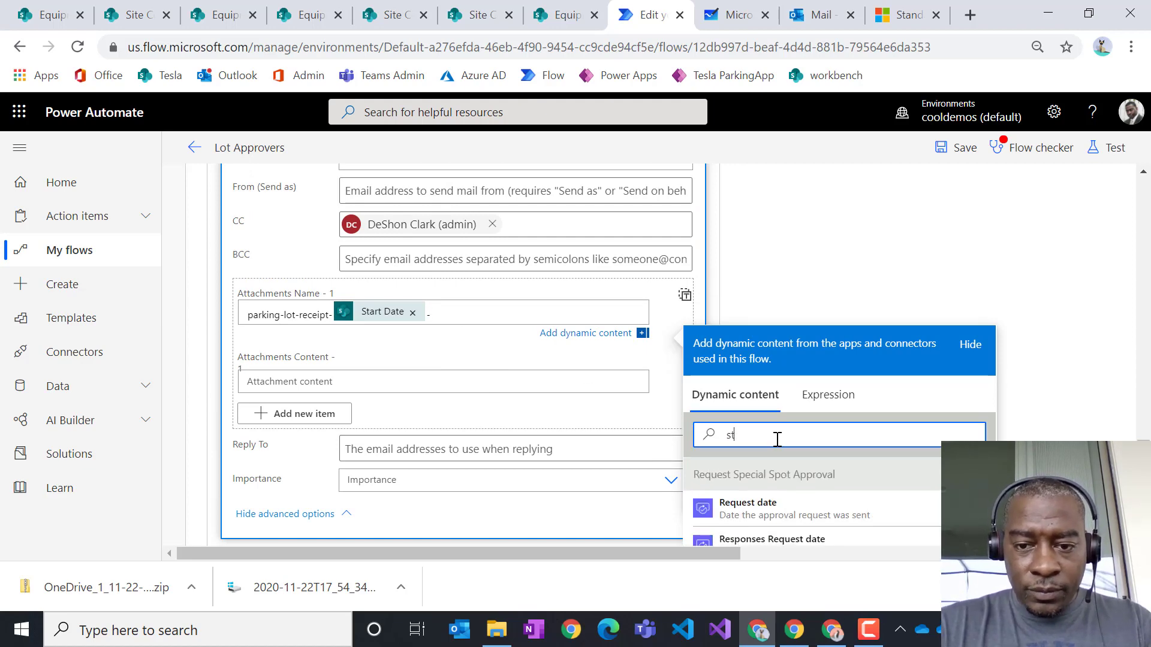
- Append '-', the Created By DisplayName token and '.docx' to the attachment name
{"action": "type", "text": "reques"}
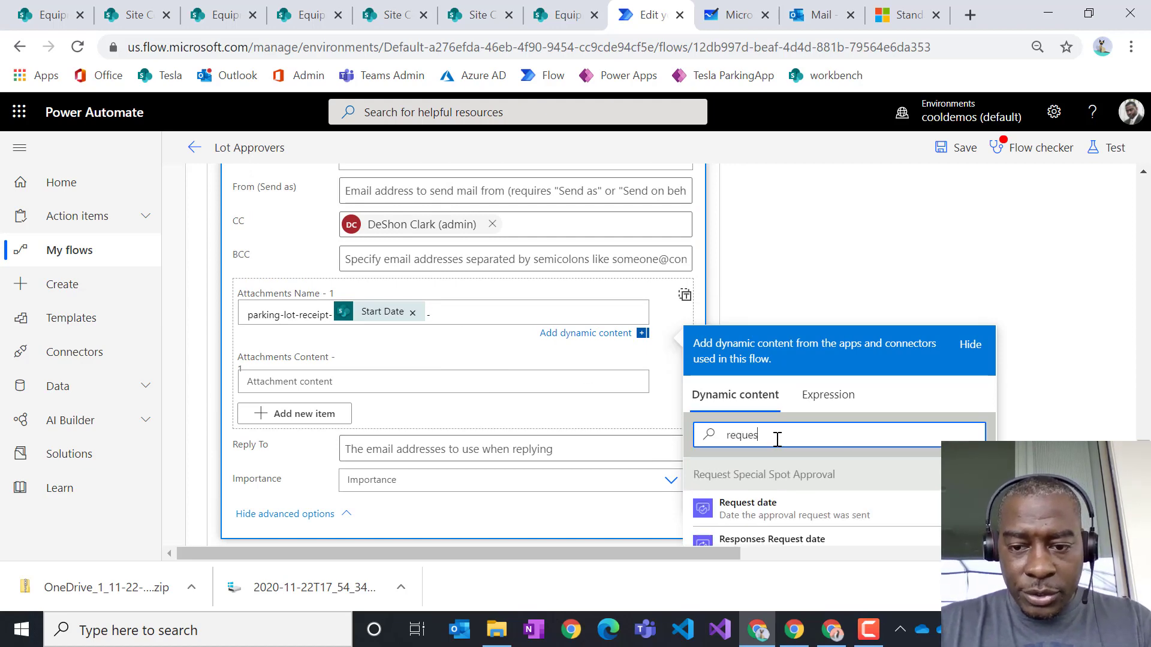
{"action": "scroll", "coordinate": [870, 438], "scroll_direction": "down", "scroll_amount": 5}
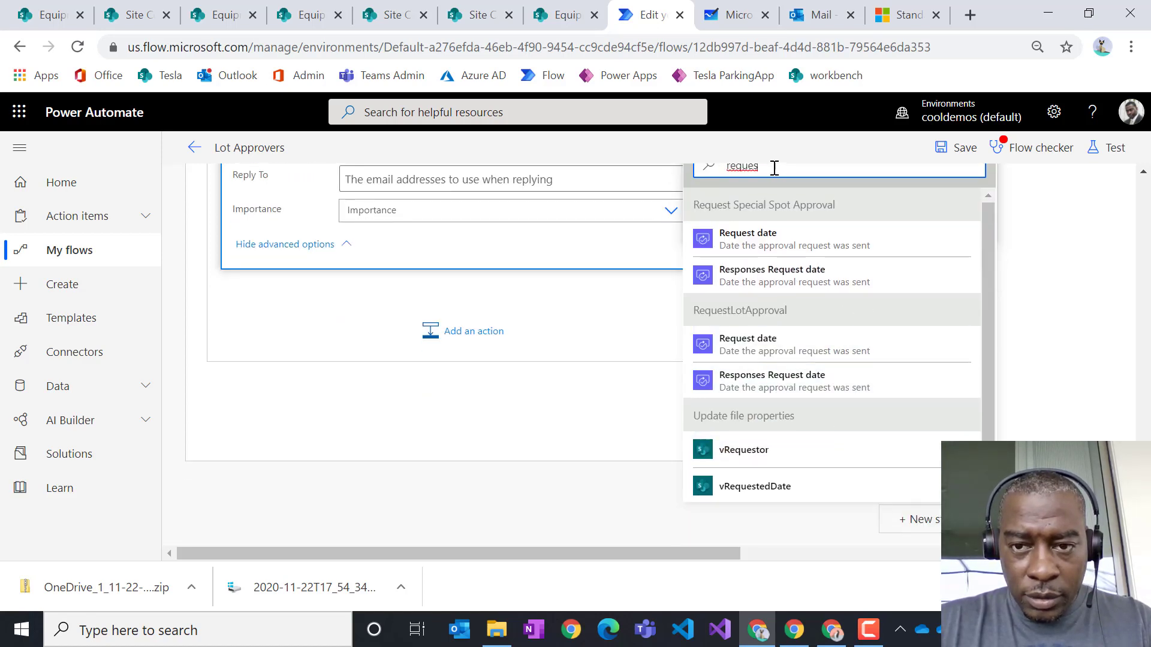
{"action": "scroll", "coordinate": [774, 168], "scroll_direction": "up", "scroll_amount": 2}
{"action": "double_click", "coordinate": [766, 311]}
{"action": "left_click", "coordinate": [777, 309]}
{"action": "key", "text": "BackSpace"}
{"action": "key", "text": "BackSpace"}
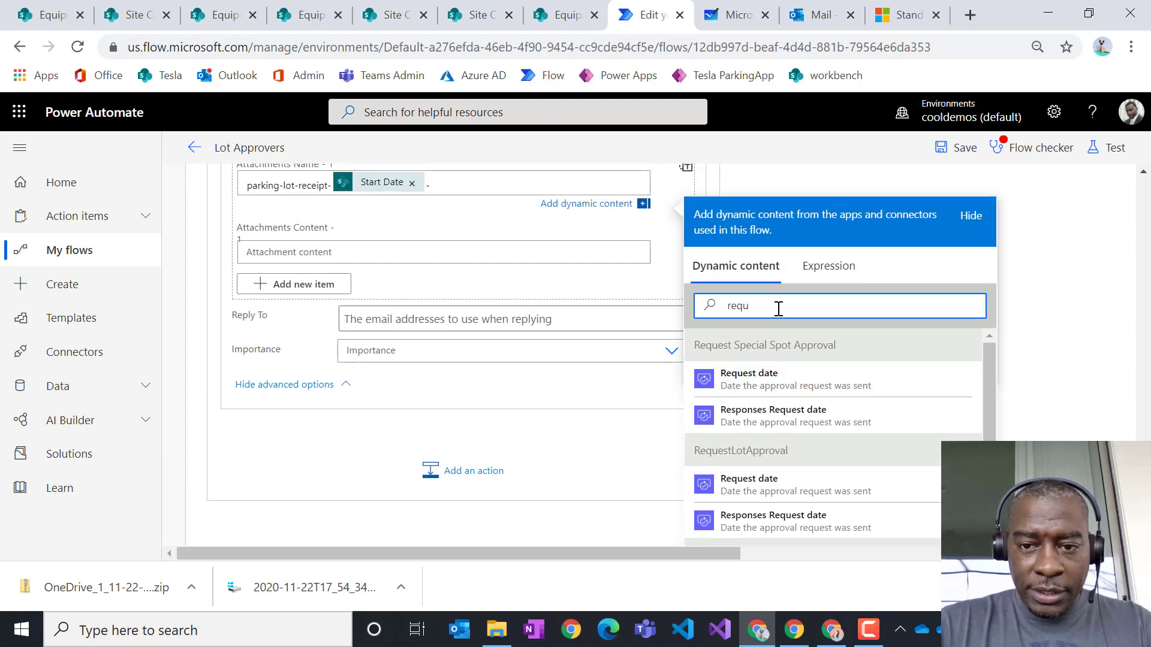
{"action": "key", "text": "BackSpace"}
{"action": "key", "text": "BackSpace"}
{"action": "key", "text": "BackSpace"}
{"action": "key", "text": "BackSpace"}
{"action": "type", "text": "create"}
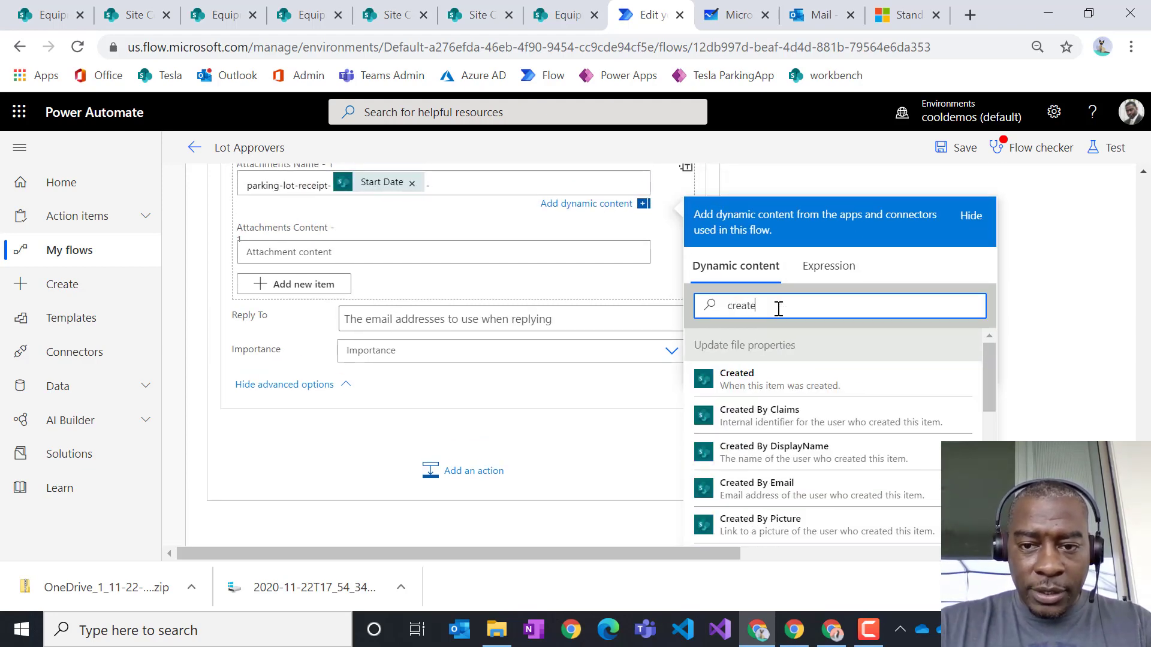
{"action": "type", "text": "d"}
{"action": "scroll", "coordinate": [947, 420], "scroll_direction": "down", "scroll_amount": 3}
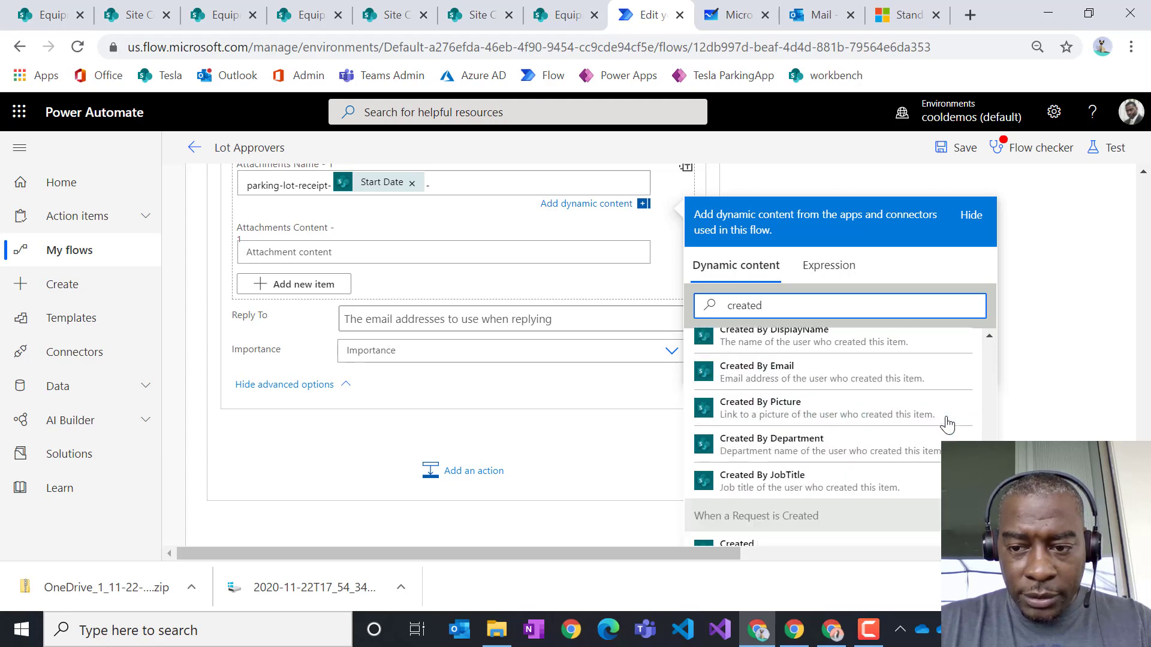
{"action": "scroll", "coordinate": [946, 424], "scroll_direction": "down", "scroll_amount": 4}
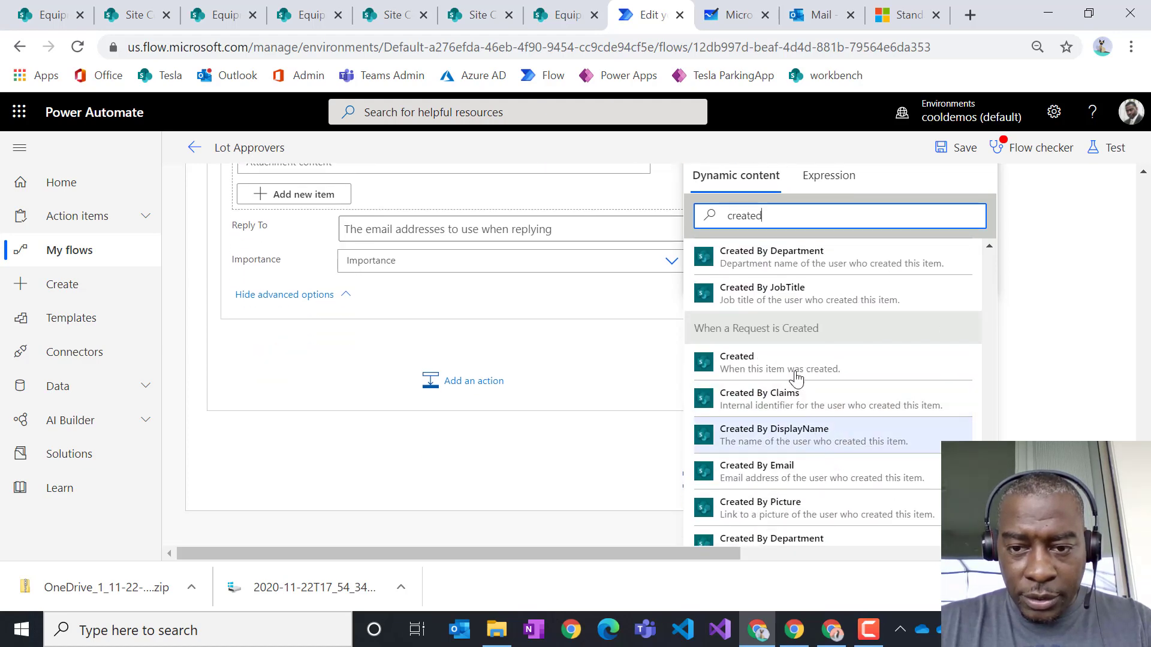
{"action": "left_click", "coordinate": [803, 442]}
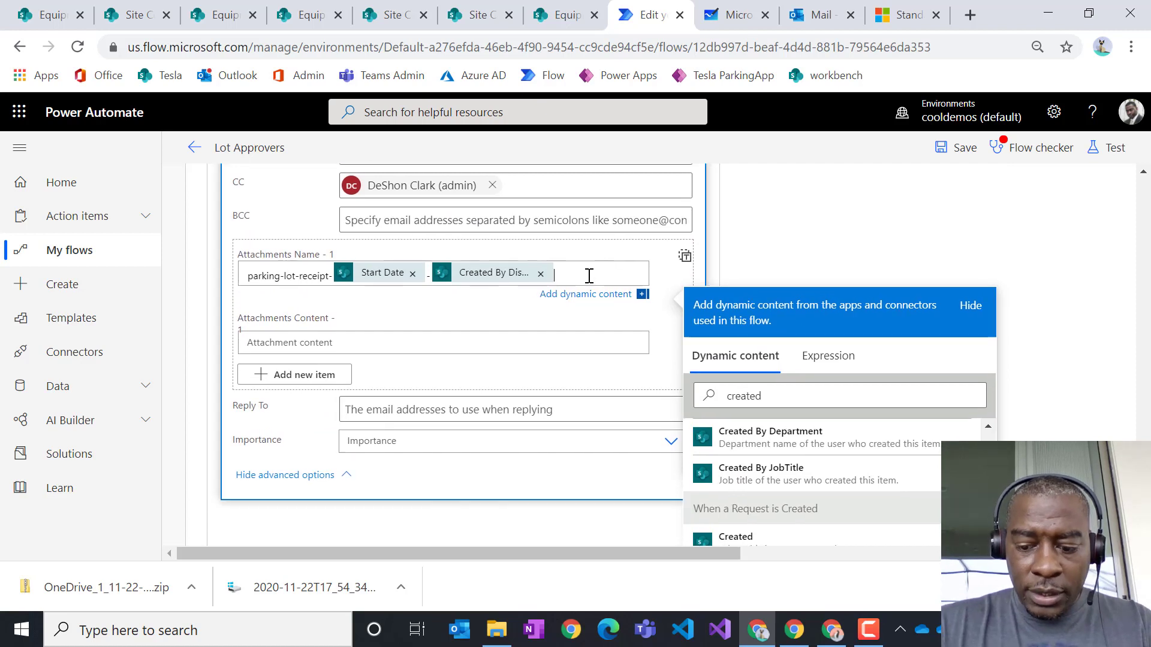
{"action": "type", "text": ".docx"}
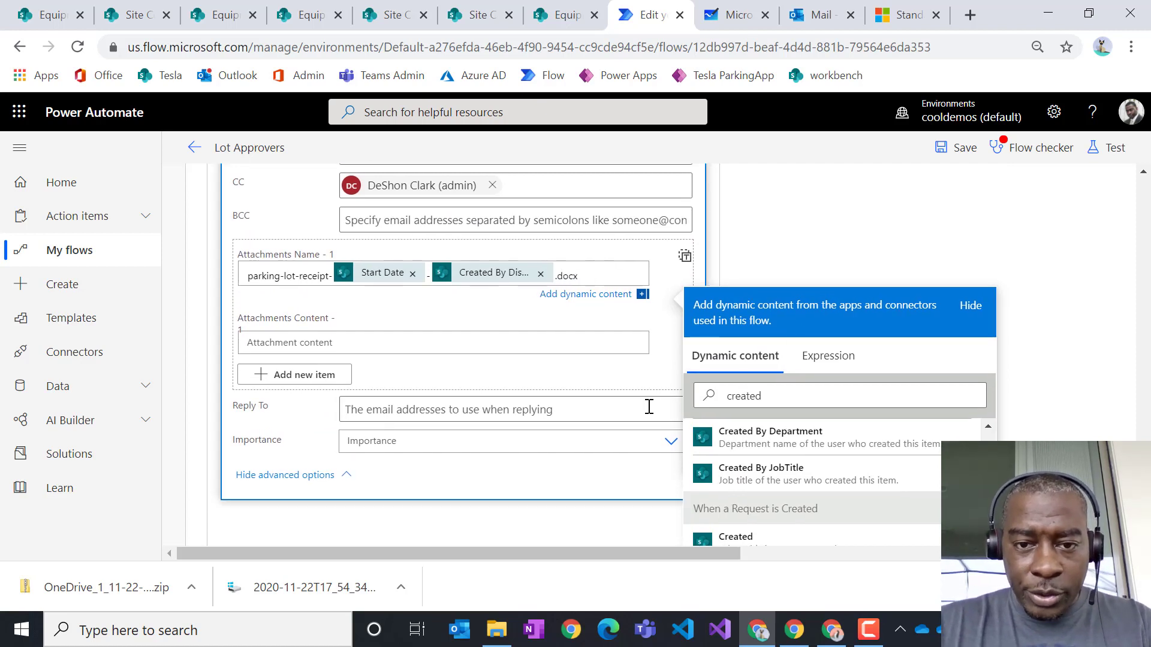
{"action": "left_click", "coordinate": [360, 342]}
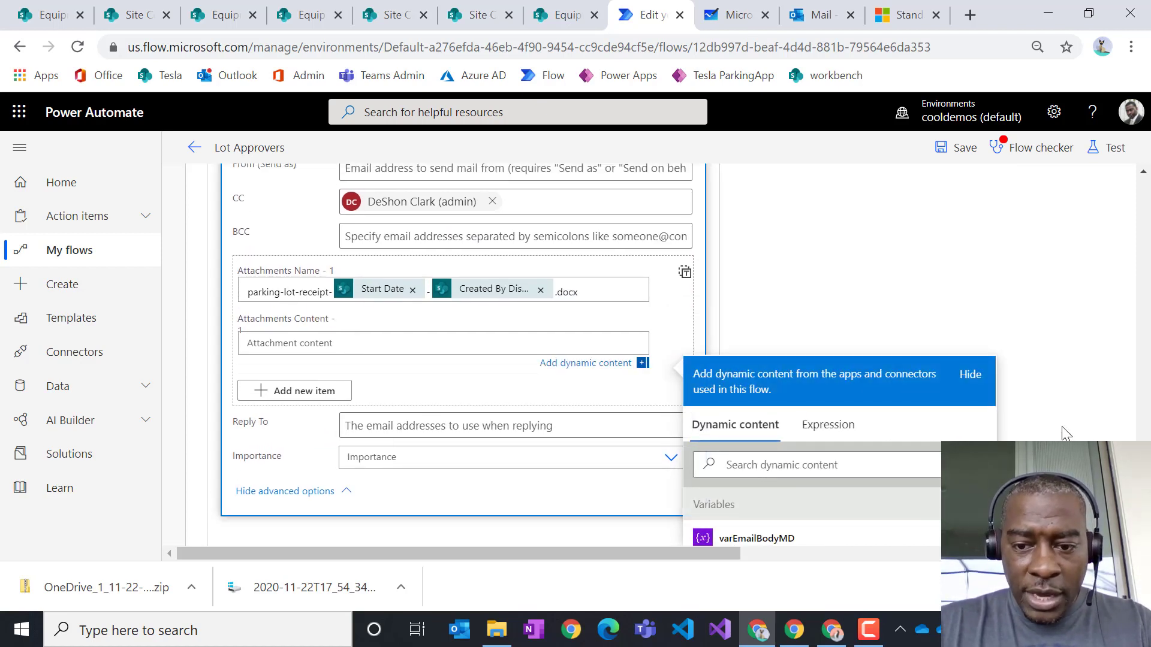
- Set the attachment content to File Content from Get file content and save the flow
{"action": "scroll", "coordinate": [1062, 426], "scroll_direction": "down", "scroll_amount": 5}
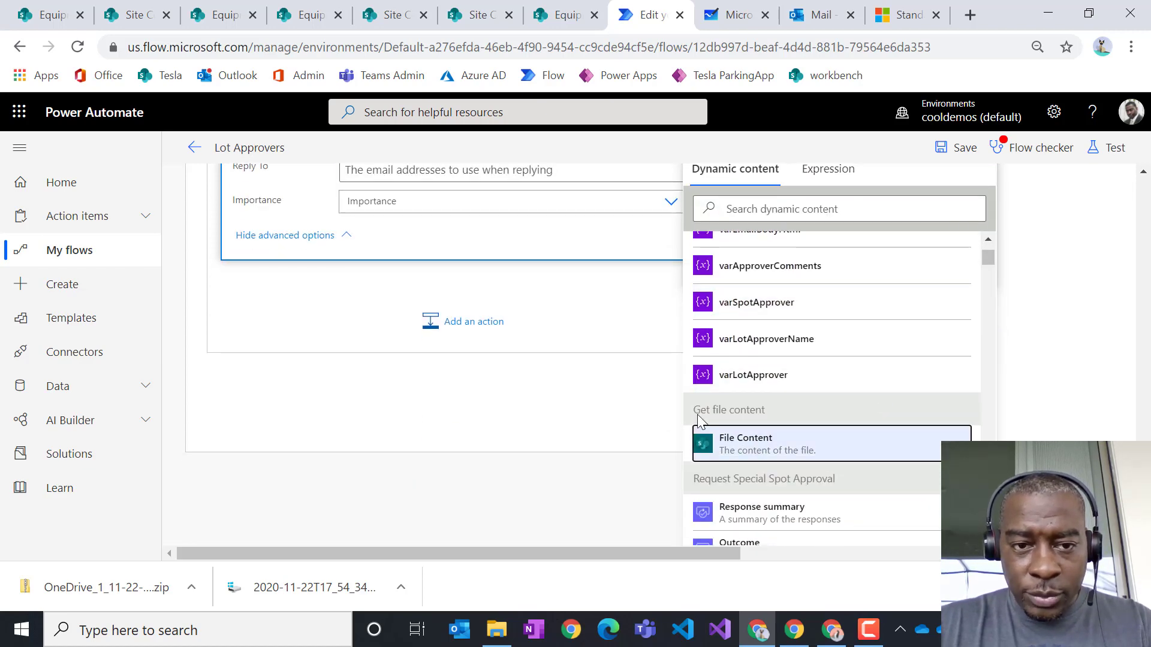
{"action": "left_click", "coordinate": [745, 442]}
{"action": "scroll", "coordinate": [570, 357], "scroll_direction": "up", "scroll_amount": 5}
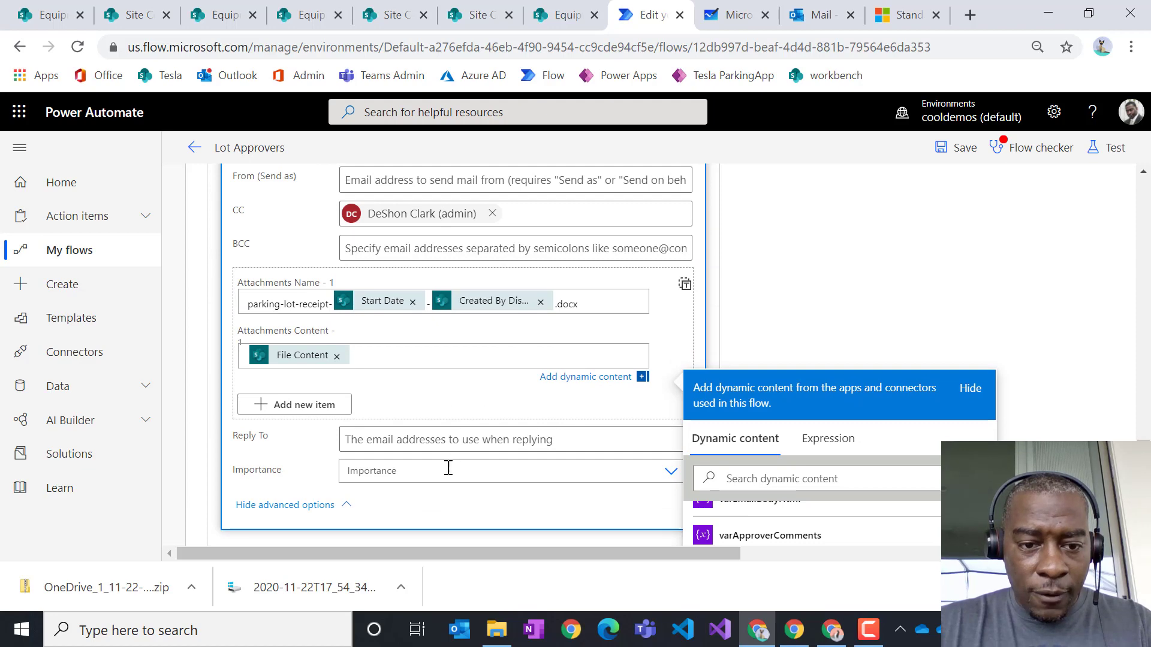
{"action": "scroll", "coordinate": [443, 463], "scroll_direction": "up", "scroll_amount": 3}
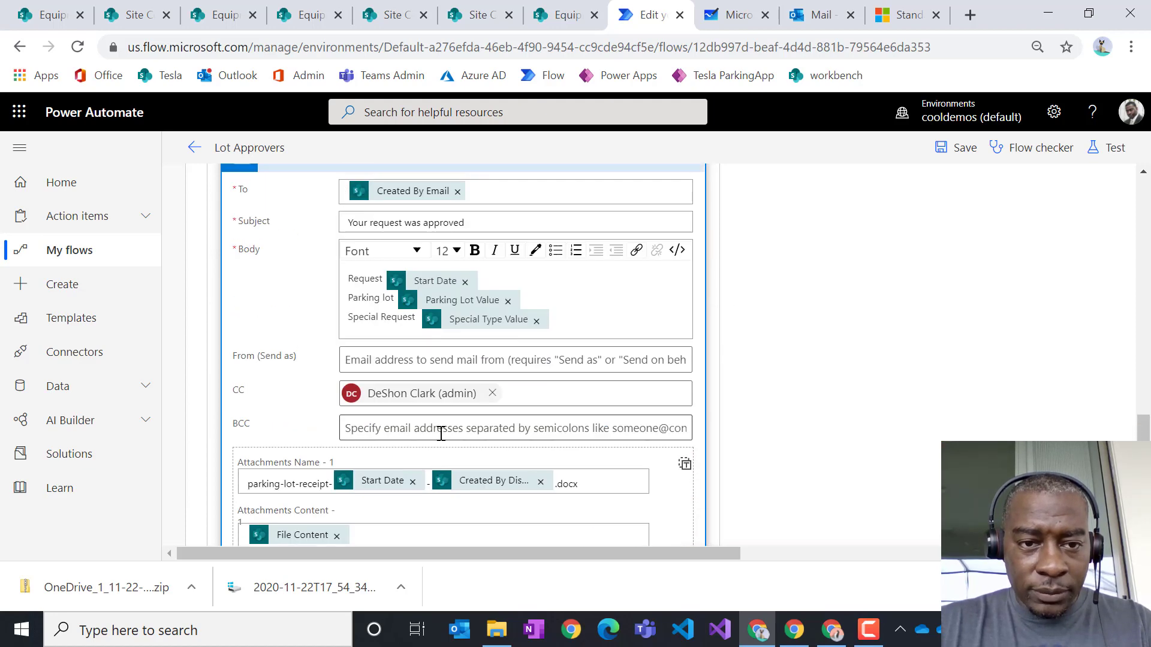
{"action": "scroll", "coordinate": [437, 454], "scroll_direction": "up", "scroll_amount": 2}
{"action": "left_click", "coordinate": [954, 148]}
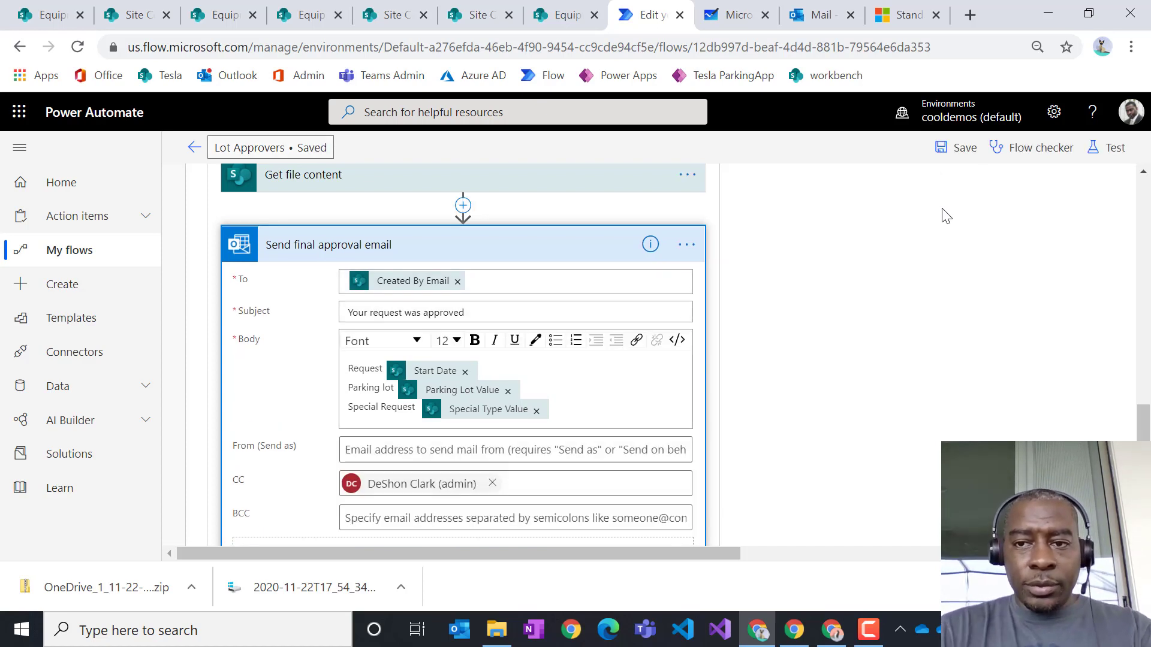
- Return to the Lot Approvers flow details and open the Tesla ParkingApp in a new tab
{"action": "left_click", "coordinate": [194, 148]}
{"action": "right_click", "coordinate": [736, 76]}
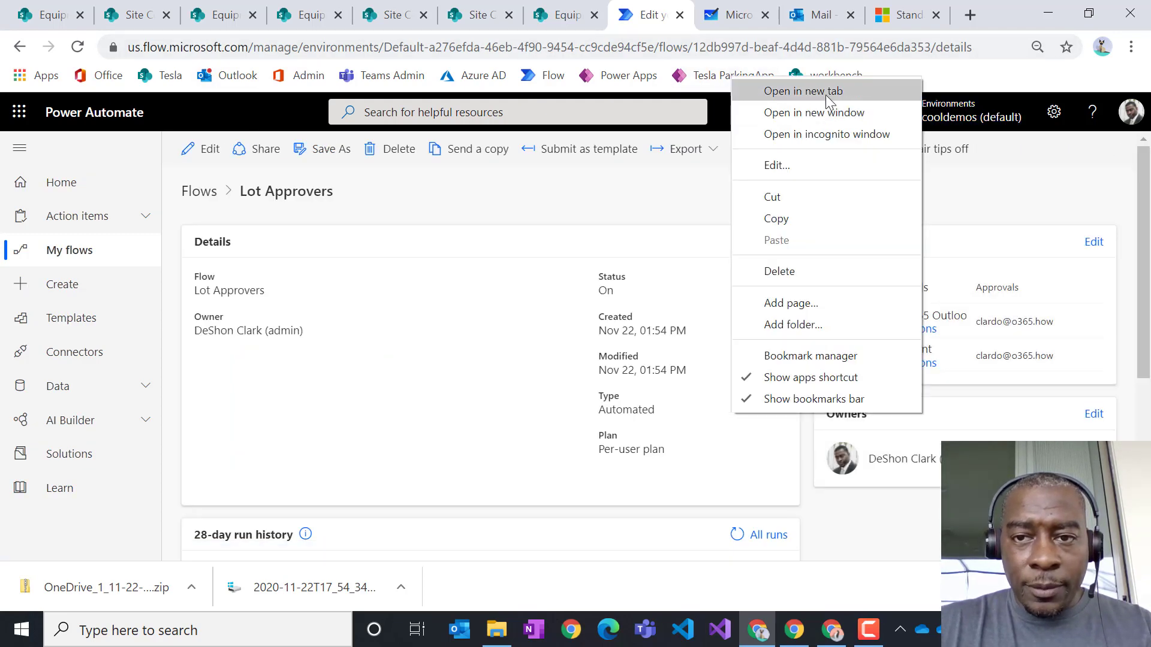
{"action": "left_click", "coordinate": [827, 91]}
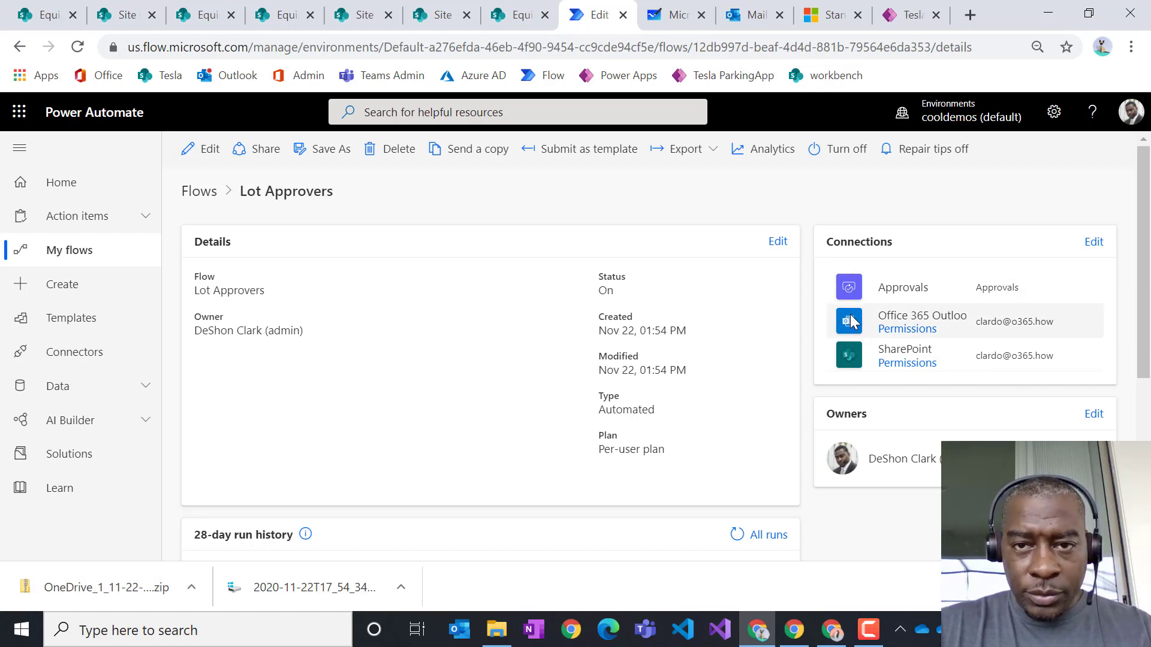
- Start a parking booking, enter the badge number, and pick 11/25/2020 as the date
{"action": "left_click", "coordinate": [906, 15]}
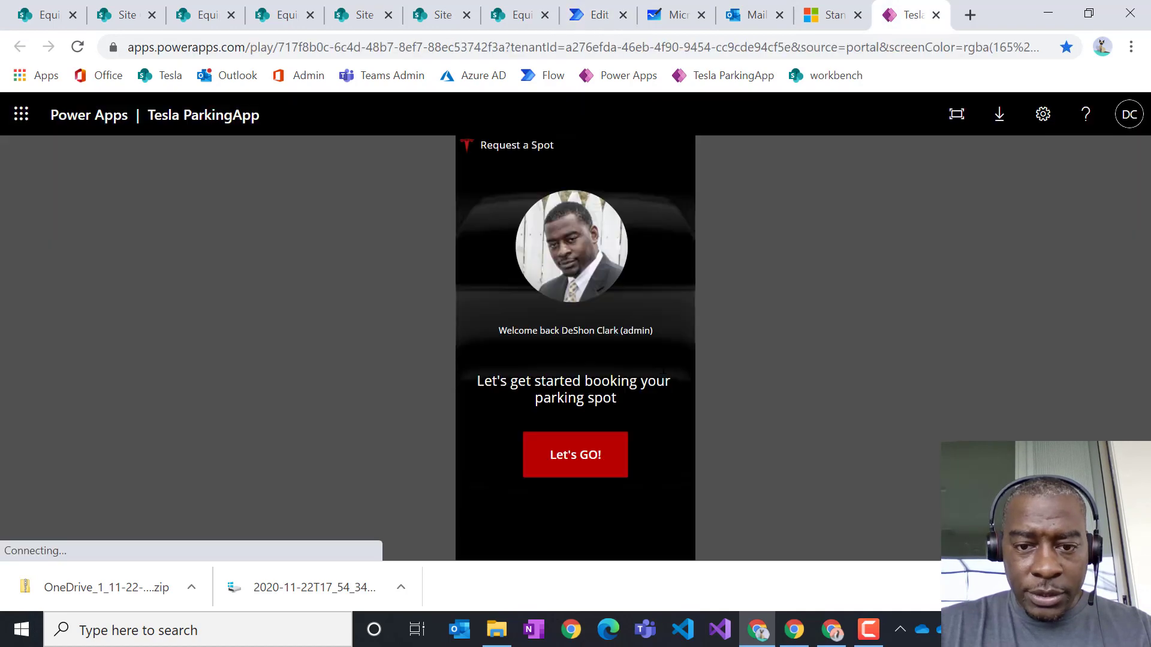
{"action": "left_click", "coordinate": [578, 452]}
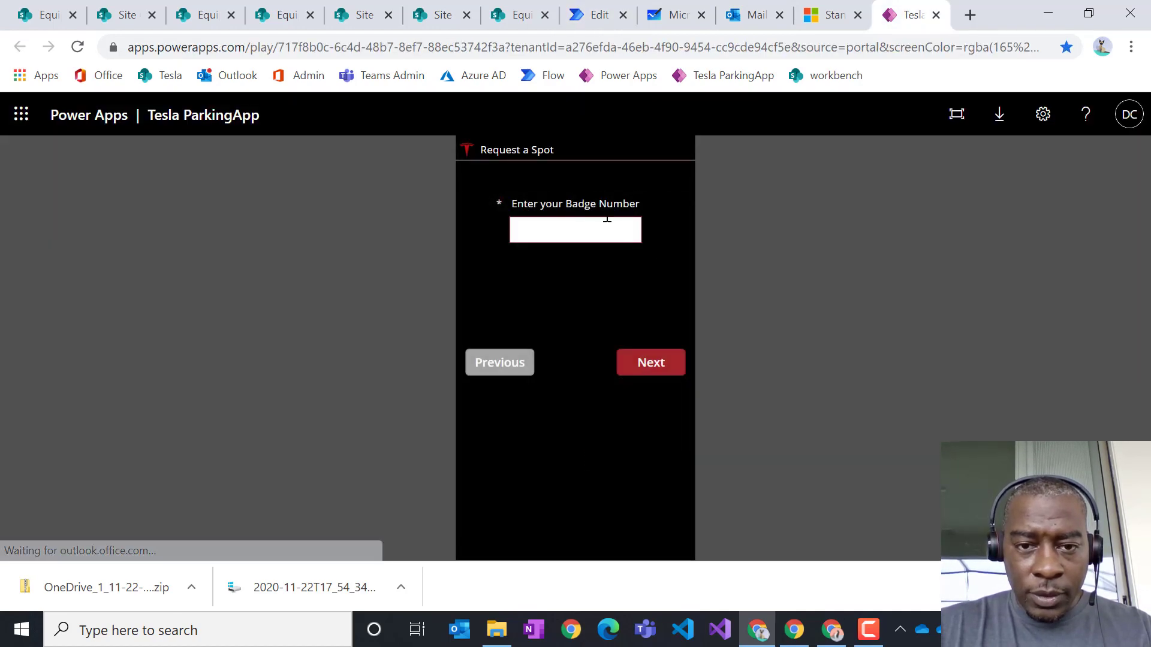
{"action": "left_click", "coordinate": [586, 233]}
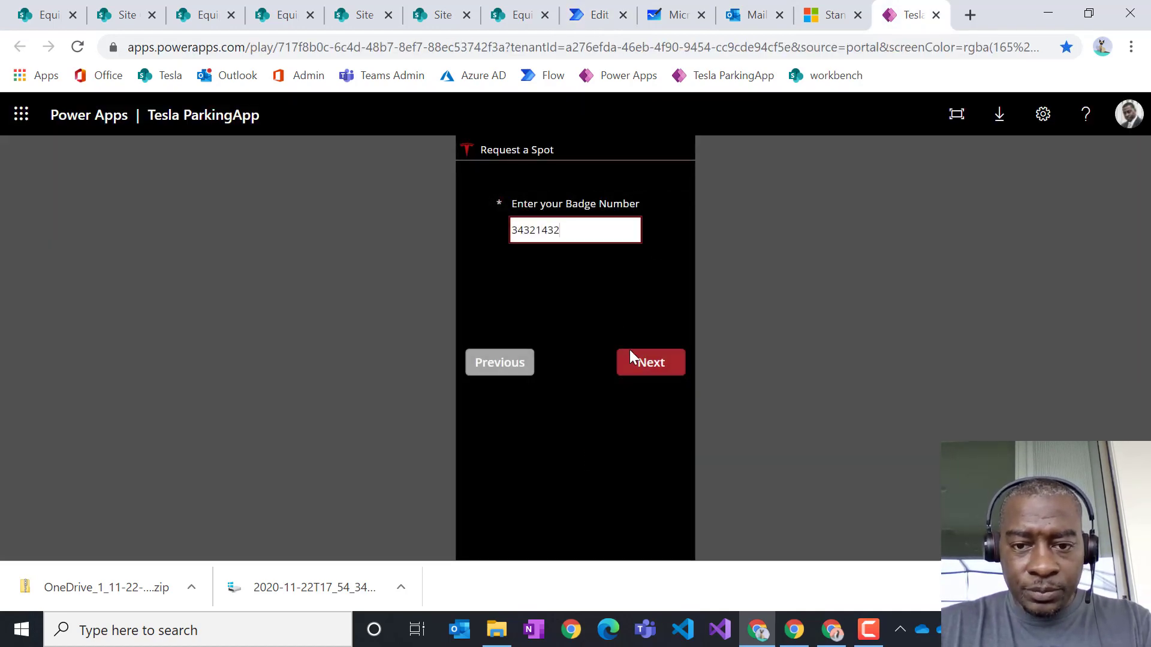
{"action": "left_click", "coordinate": [640, 361]}
{"action": "left_click", "coordinate": [638, 228]}
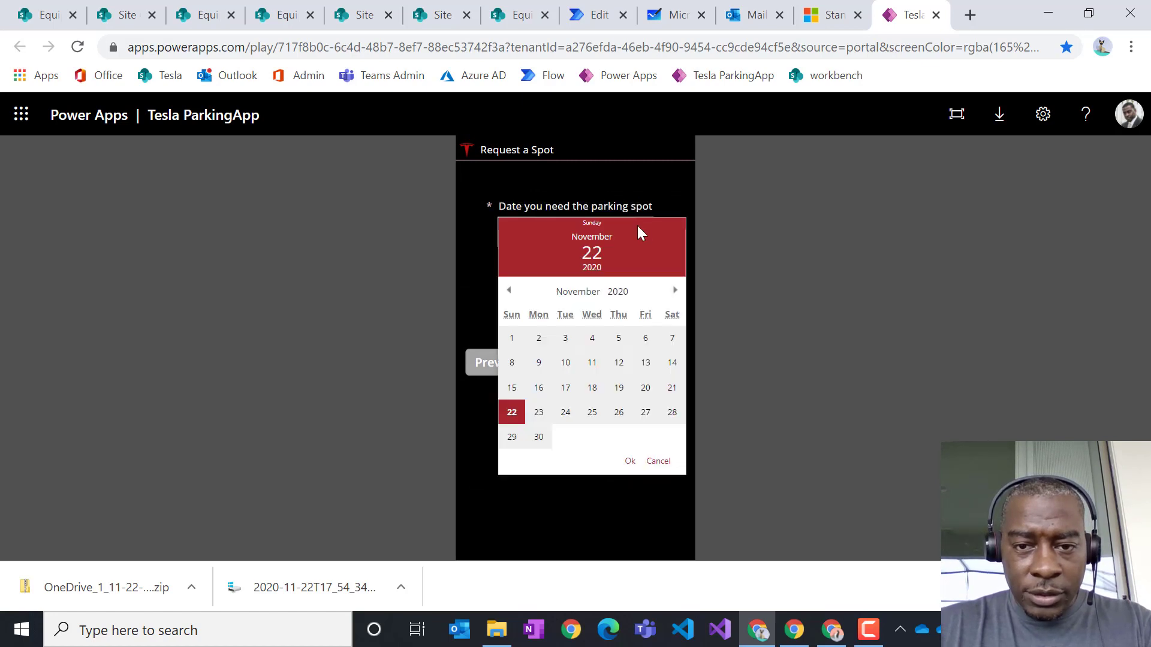
{"action": "left_click", "coordinate": [592, 413]}
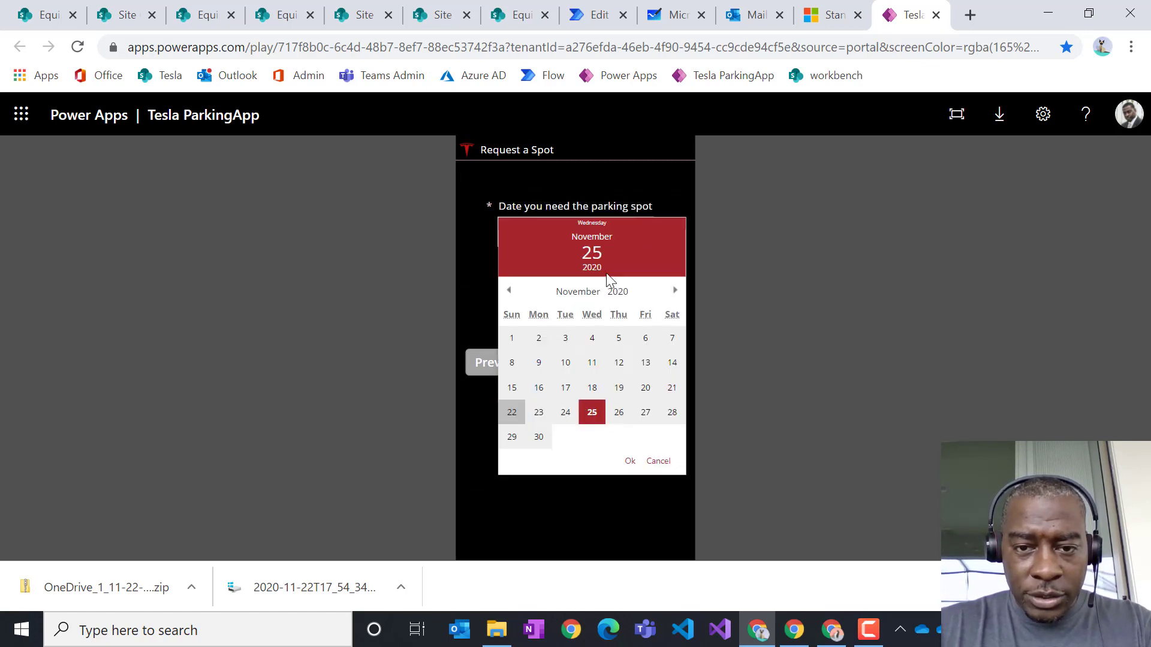
{"action": "left_click", "coordinate": [631, 462]}
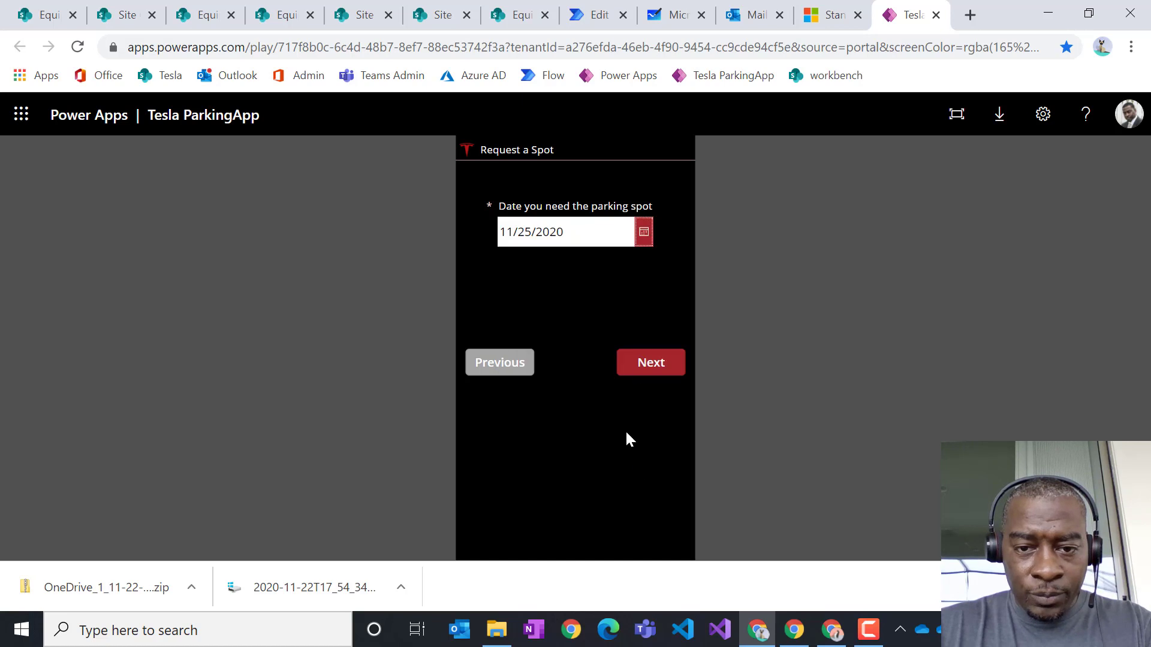
- Choose the South Red lot and the Tesla Charger special spot type
{"action": "left_click", "coordinate": [652, 364]}
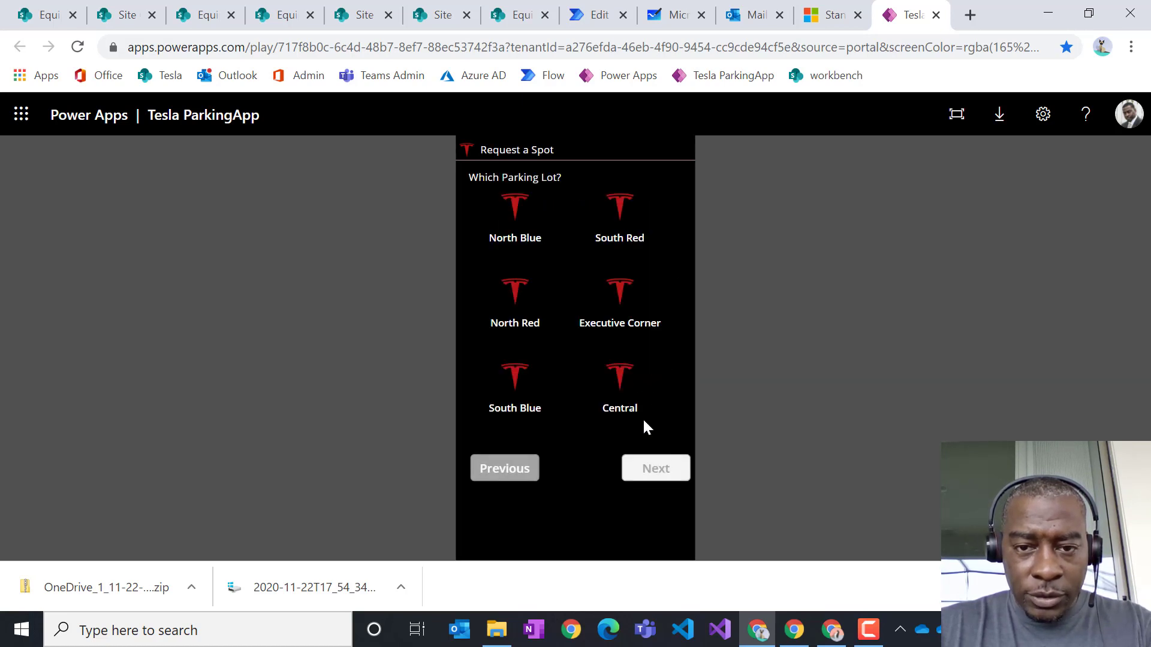
{"action": "left_click", "coordinate": [626, 207]}
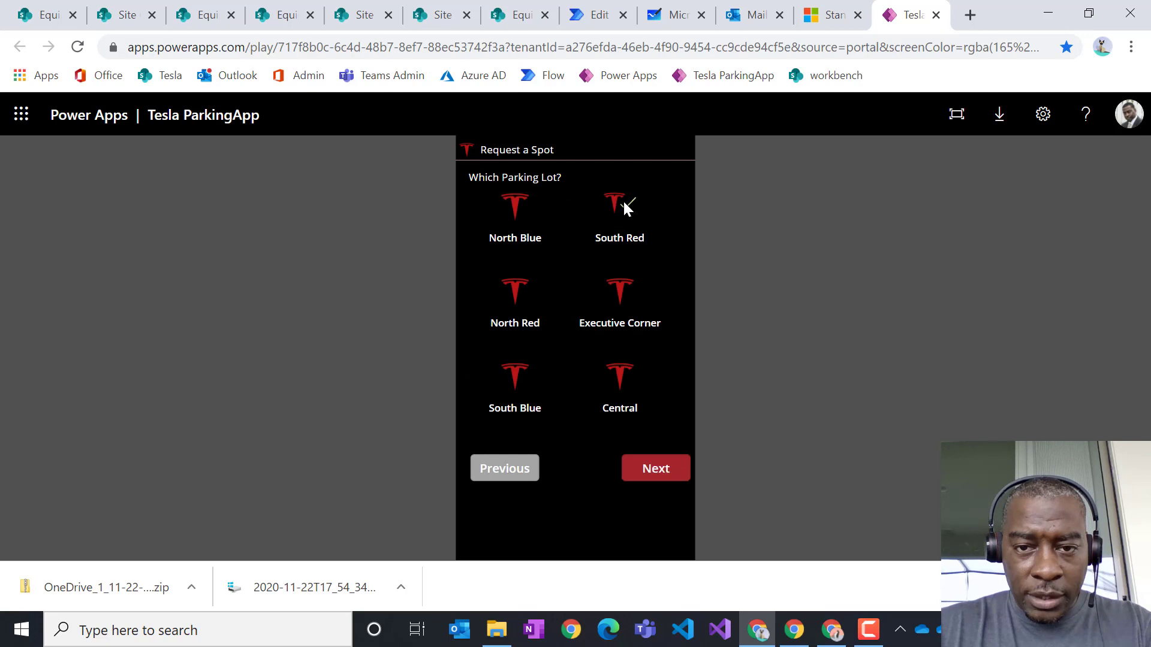
{"action": "left_click", "coordinate": [675, 469]}
{"action": "left_click", "coordinate": [624, 238]}
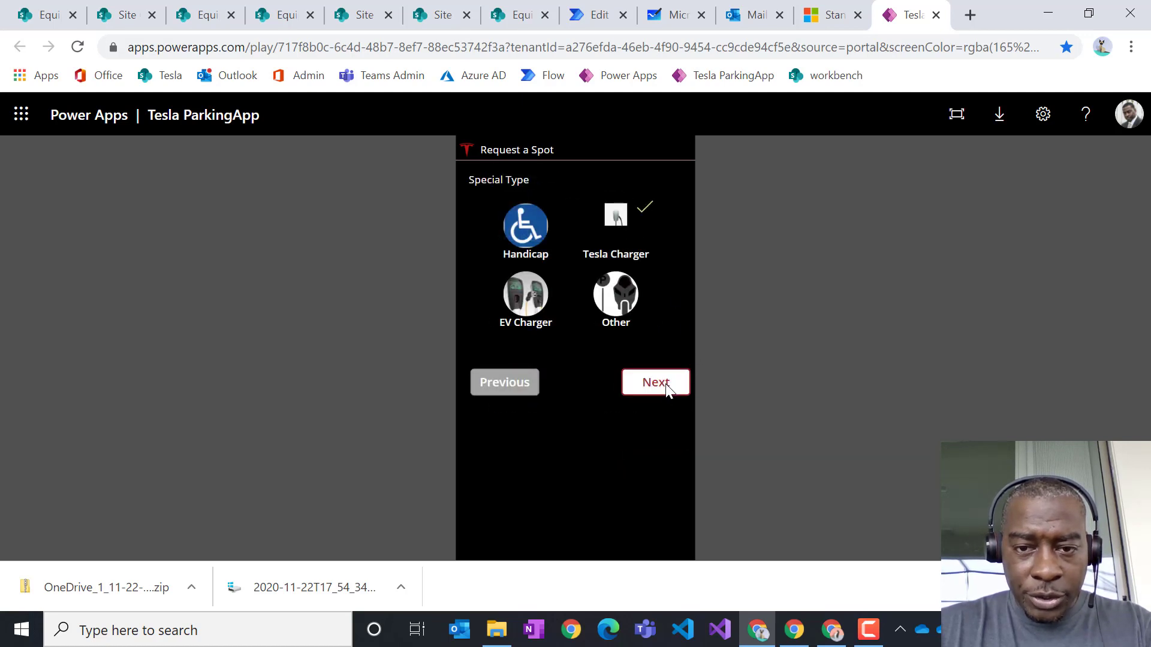
{"action": "left_click", "coordinate": [666, 386]}
- Select Tesla Model X as the vehicle, submit the request, and close the app
{"action": "left_click", "coordinate": [566, 203]}
{"action": "scroll", "coordinate": [578, 310], "scroll_direction": "down", "scroll_amount": 2}
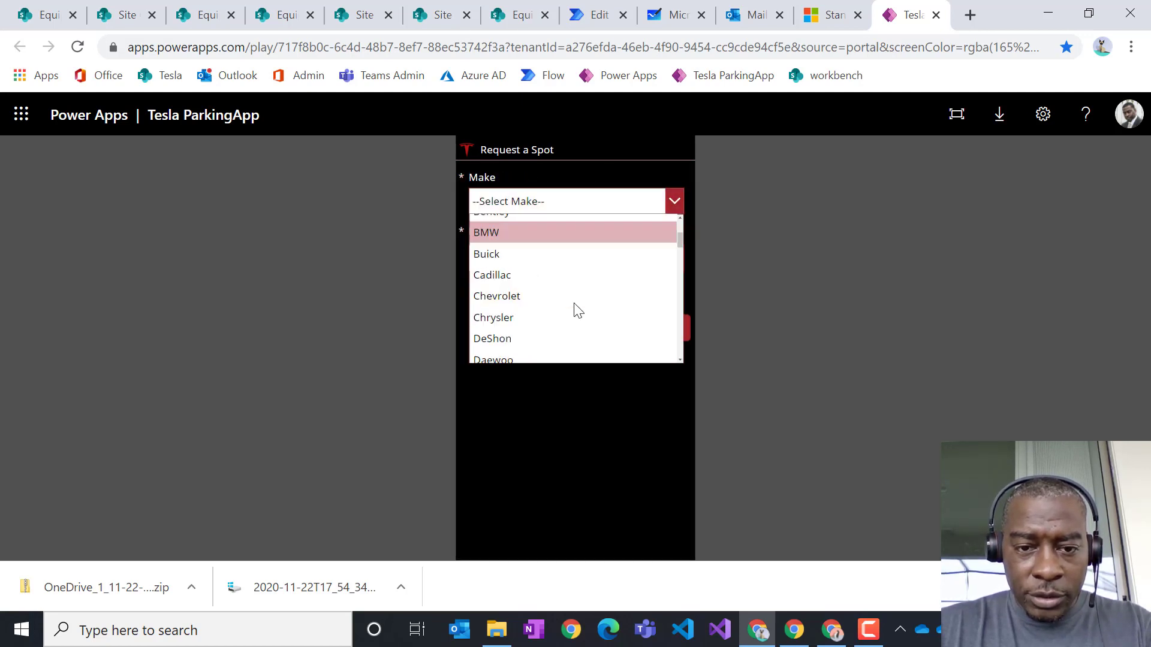
{"action": "scroll", "coordinate": [563, 303], "scroll_direction": "down", "scroll_amount": 15}
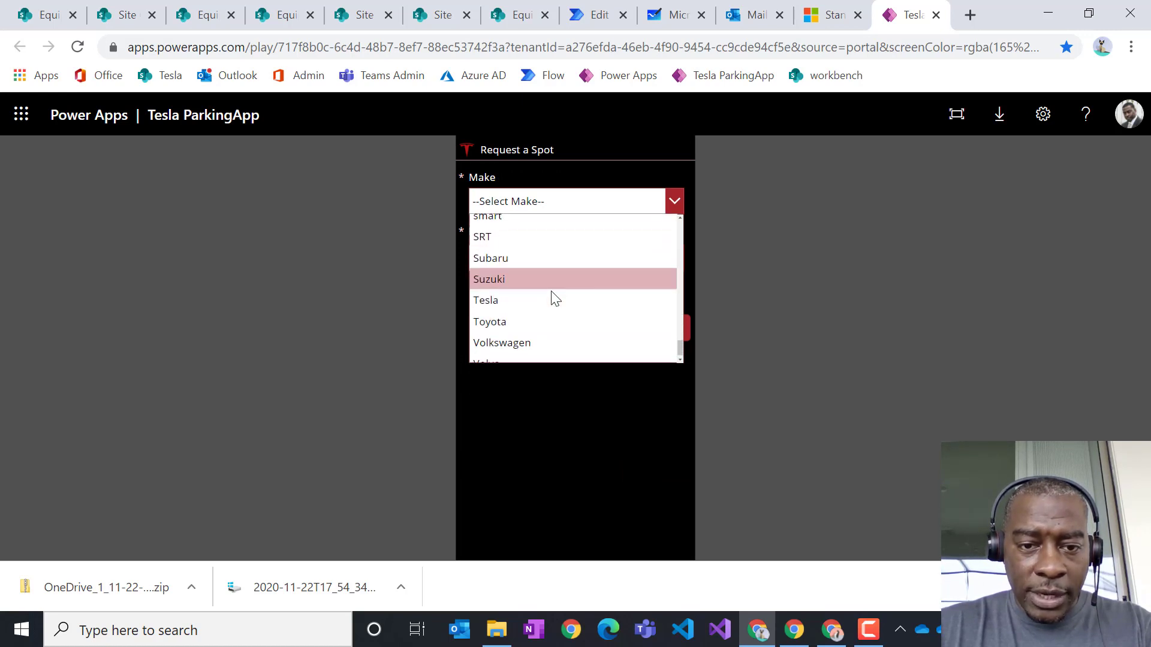
{"action": "left_click", "coordinate": [527, 289]}
{"action": "left_click", "coordinate": [558, 258]}
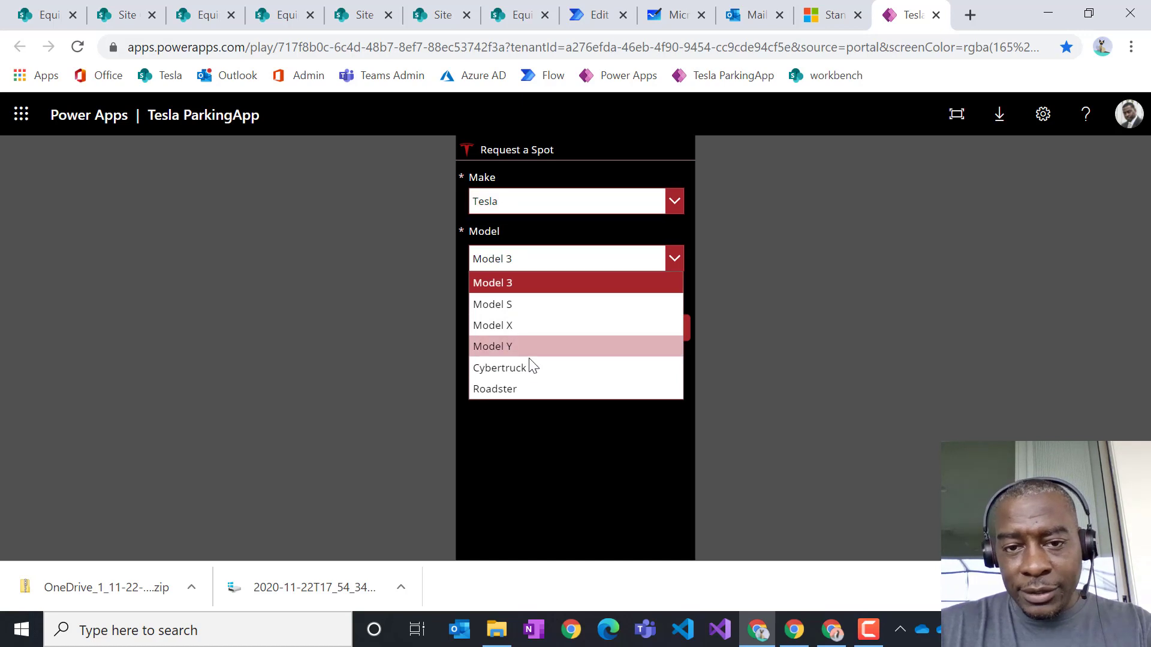
{"action": "left_click", "coordinate": [521, 322]}
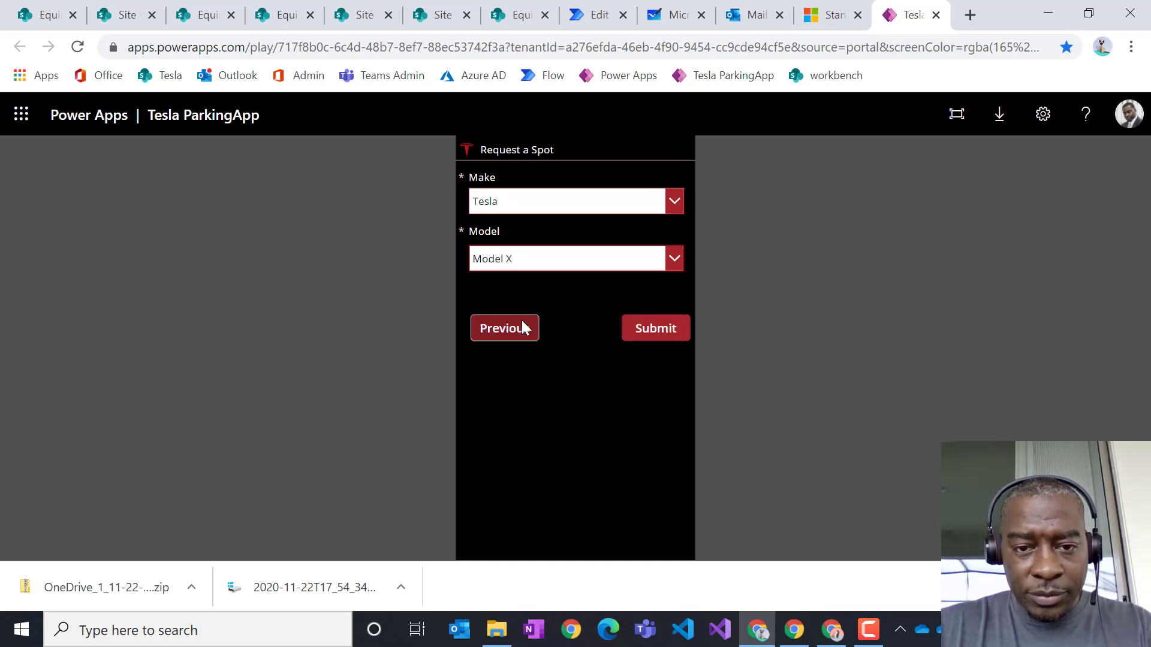
{"action": "left_click", "coordinate": [656, 337]}
{"action": "left_click", "coordinate": [578, 303]}
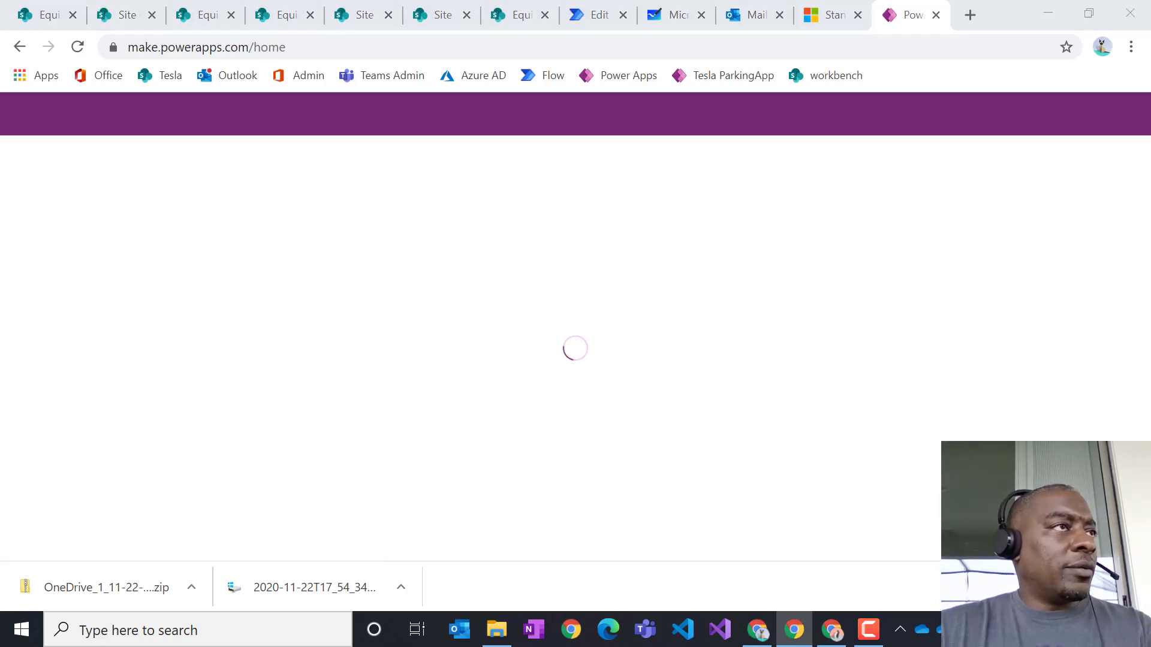
- Bring Outlook onscreen and read the first South Red parking approval request email
{"action": "left_click_drag", "start_coordinate": [0, 269], "coordinate": [606, 47]}
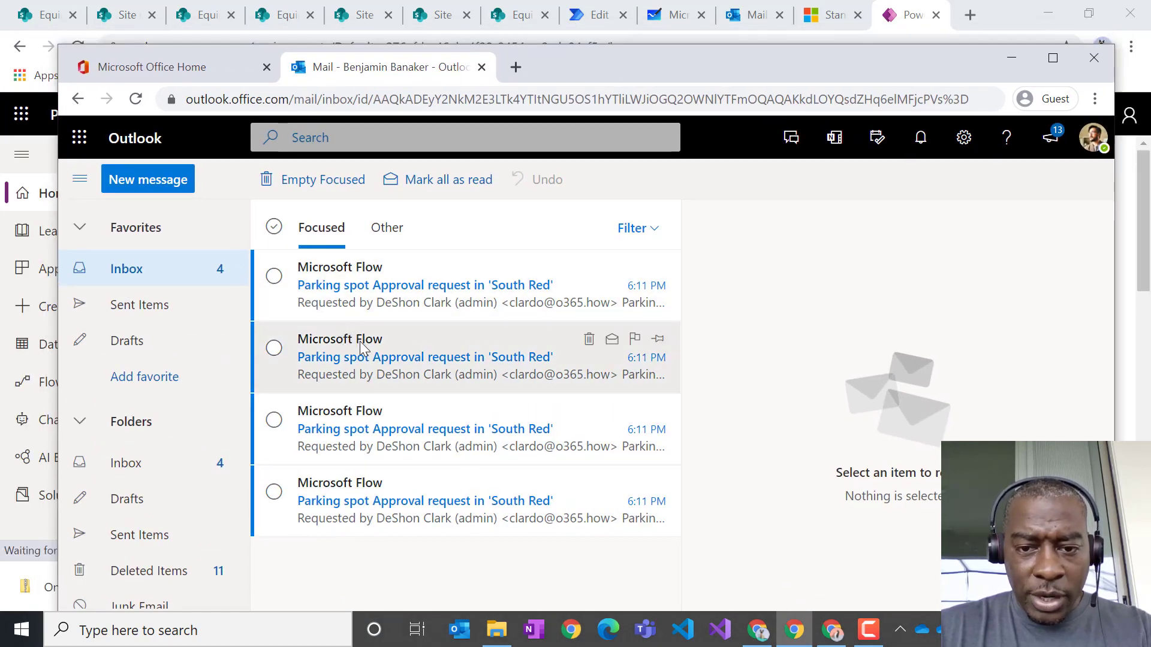
{"action": "left_click", "coordinate": [440, 308]}
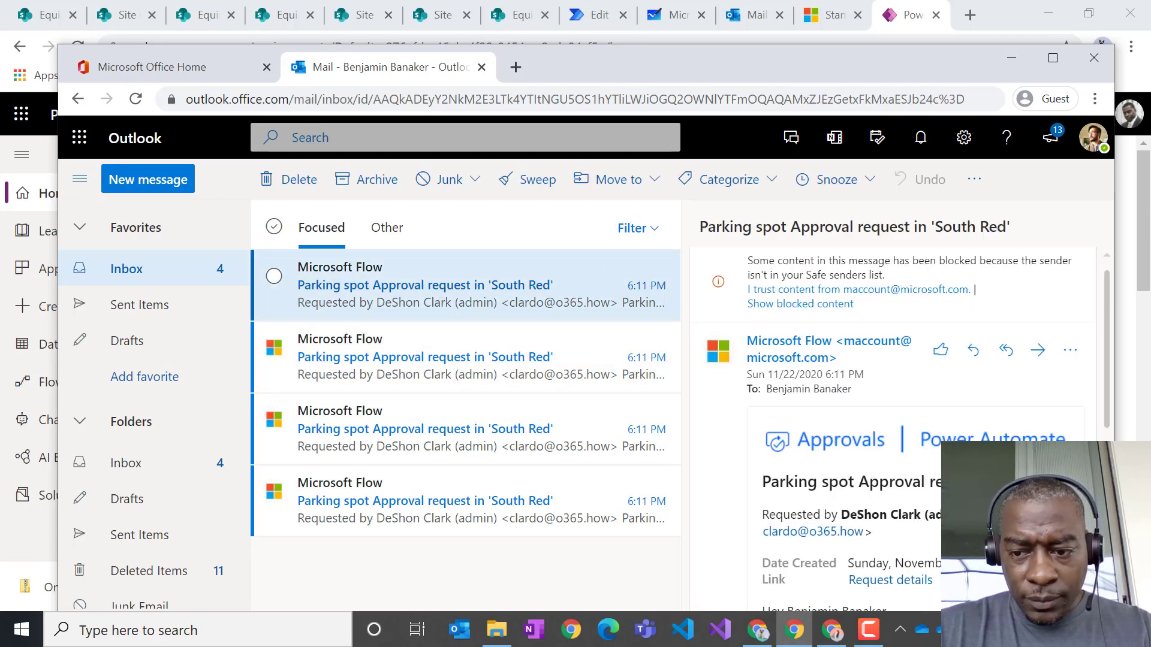
{"action": "scroll", "coordinate": [893, 420], "scroll_direction": "down", "scroll_amount": 5}
{"action": "scroll", "coordinate": [893, 420], "scroll_direction": "down", "scroll_amount": 2}
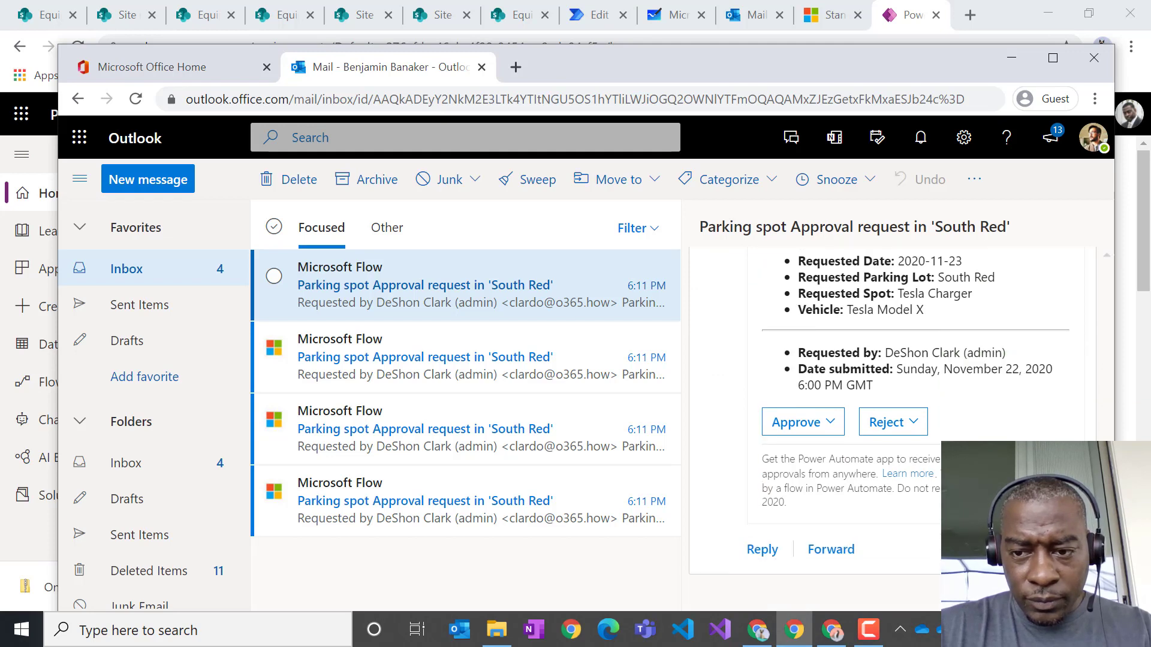
{"action": "scroll", "coordinate": [893, 419], "scroll_direction": "up", "scroll_amount": 2}
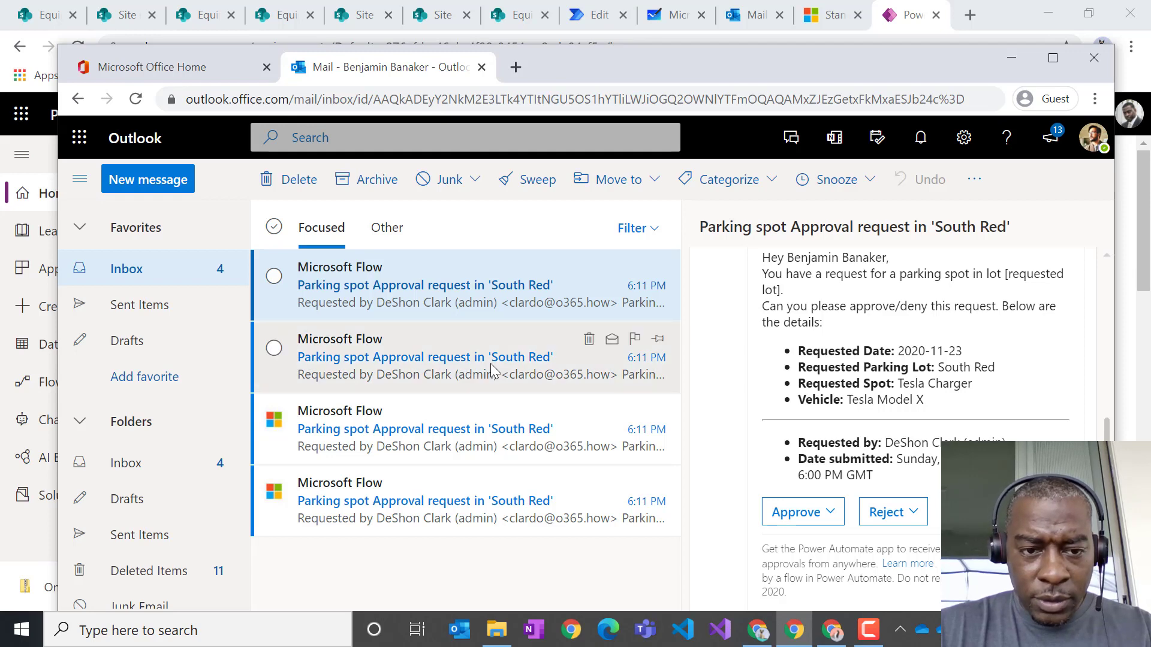
- Delete all four old emails from Focused, then open the new Microsoft Flow request
{"action": "left_click", "coordinate": [274, 226]}
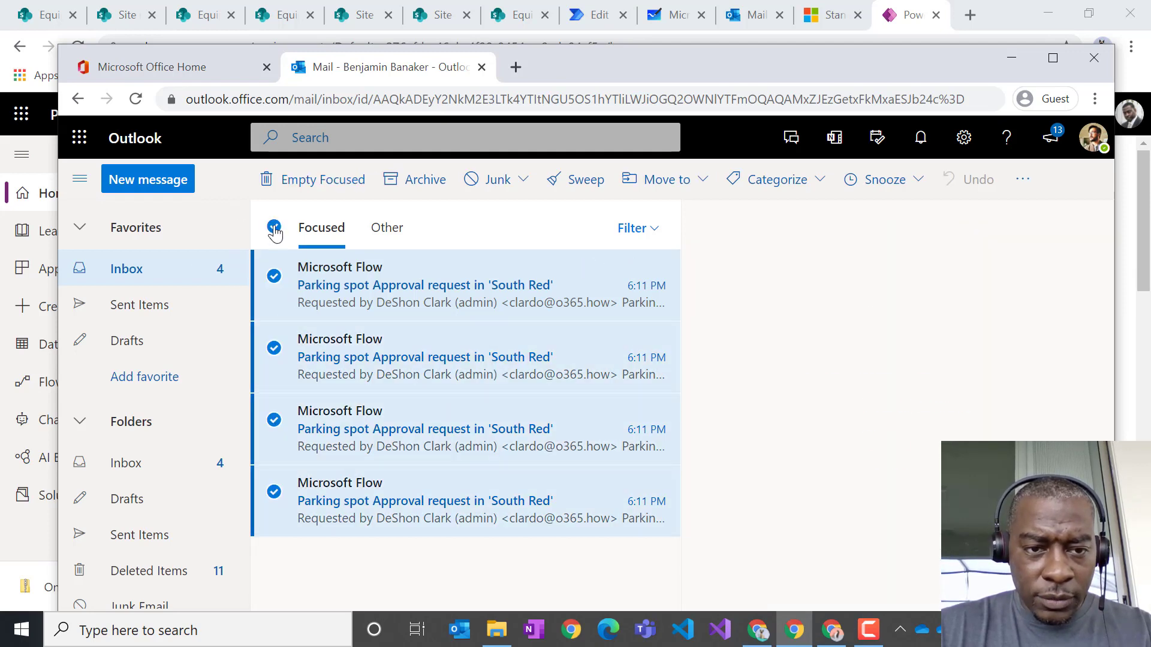
{"action": "left_click", "coordinate": [314, 181]}
{"action": "left_click", "coordinate": [593, 429]}
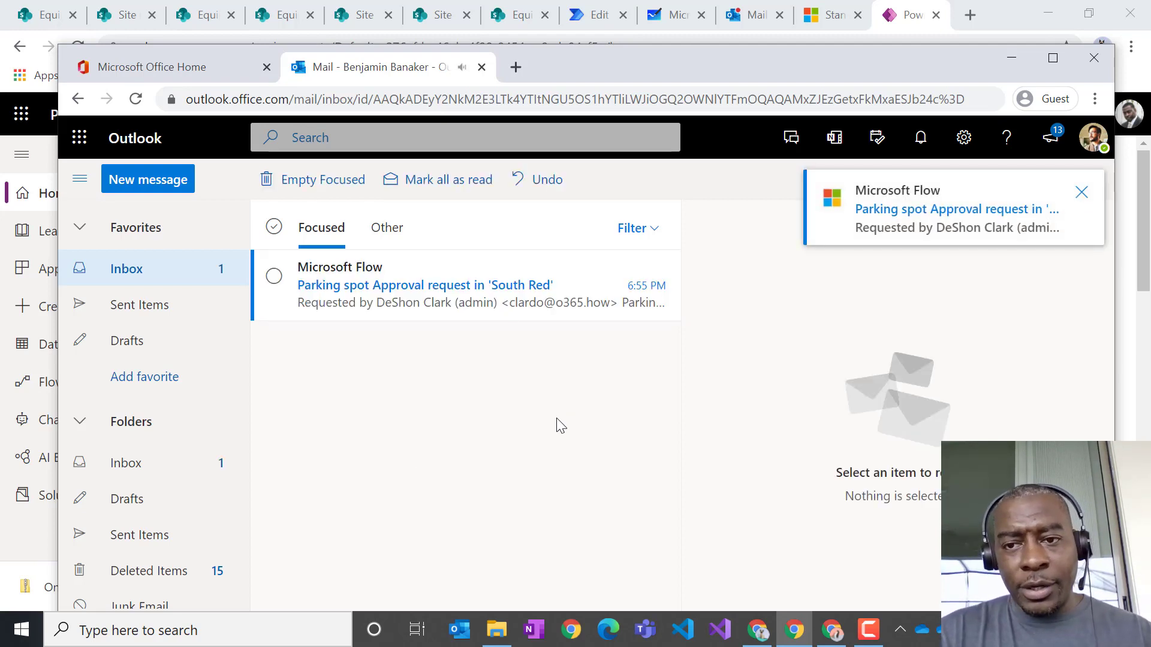
{"action": "left_click", "coordinate": [478, 294]}
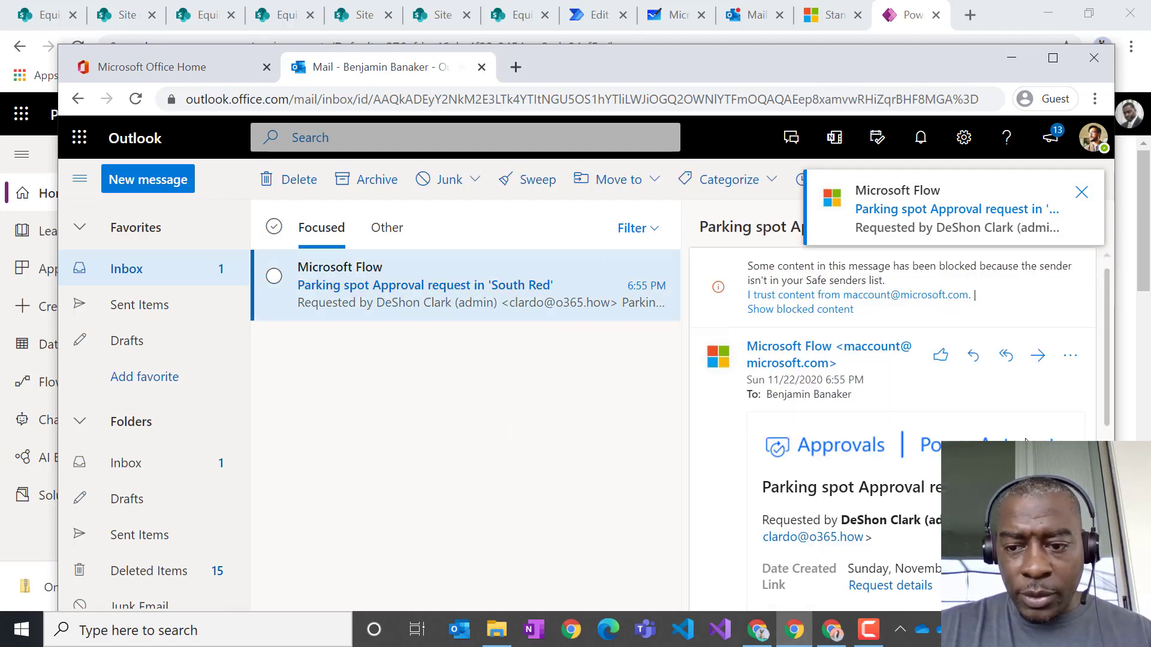
- Approve the South Red request with comment 'yep, we space' and bring the second mailbox forward
{"action": "scroll", "coordinate": [839, 432], "scroll_direction": "down", "scroll_amount": 7}
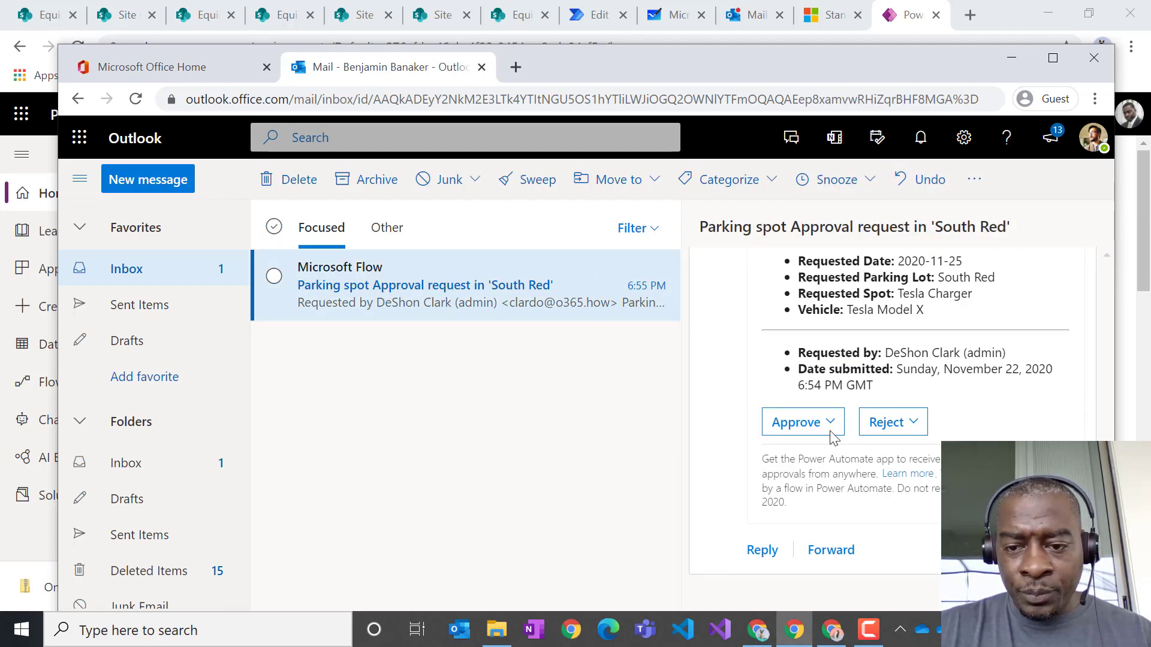
{"action": "left_click", "coordinate": [830, 422]}
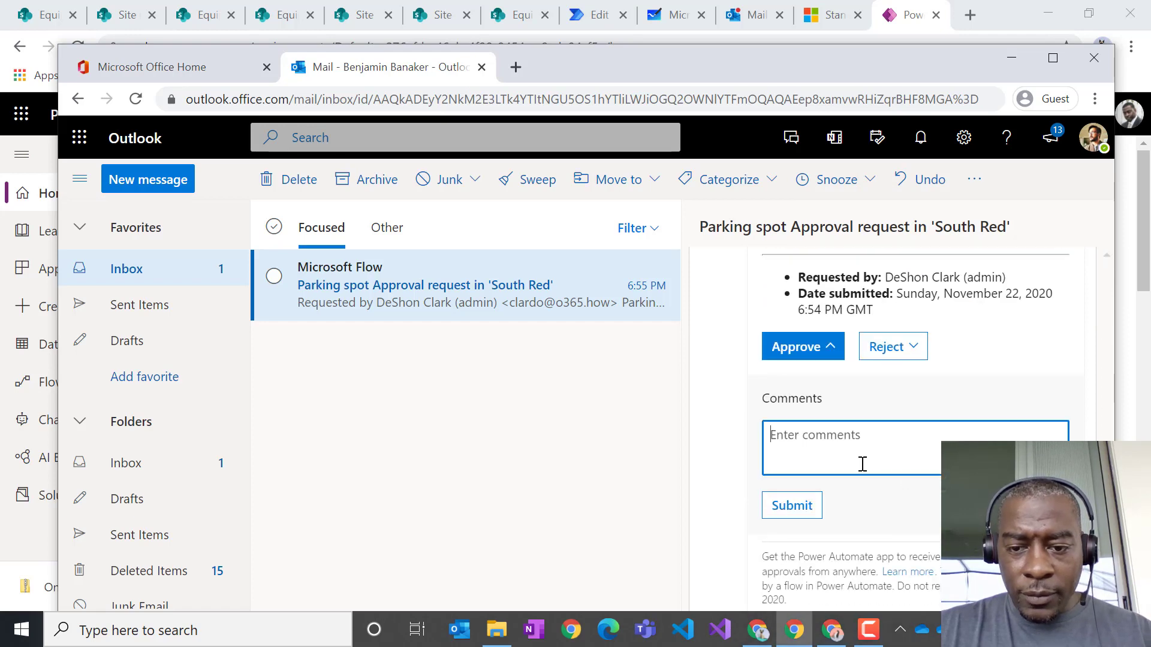
{"action": "type", "text": "re"}
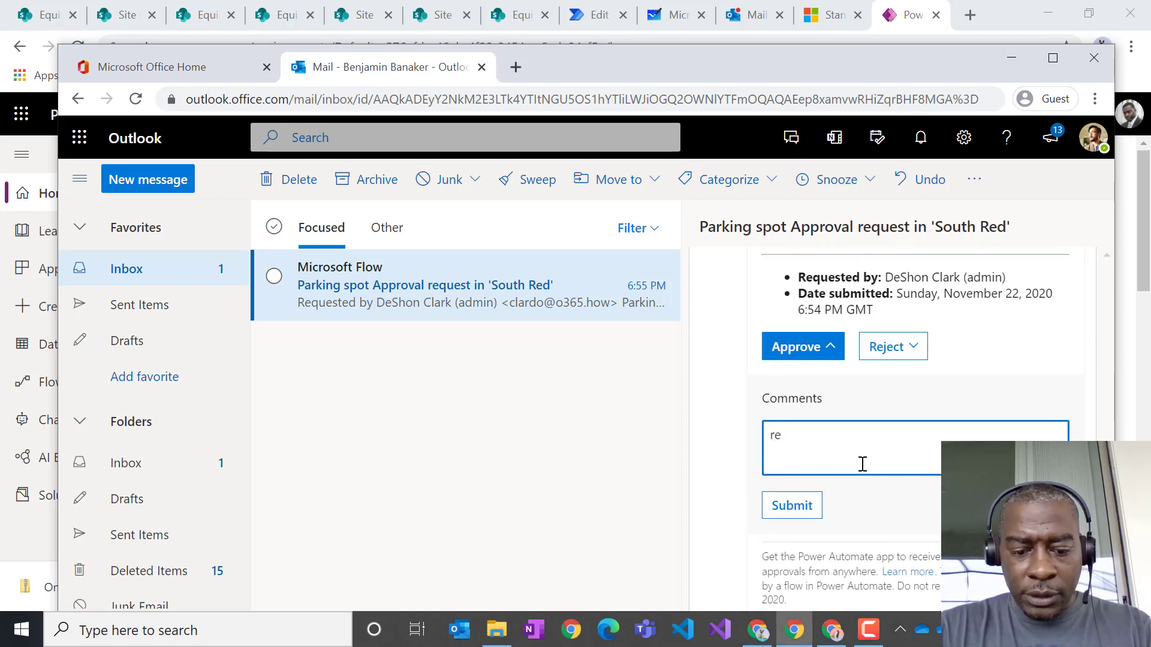
{"action": "key", "text": "BackSpace"}
{"action": "key", "text": "BackSpace"}
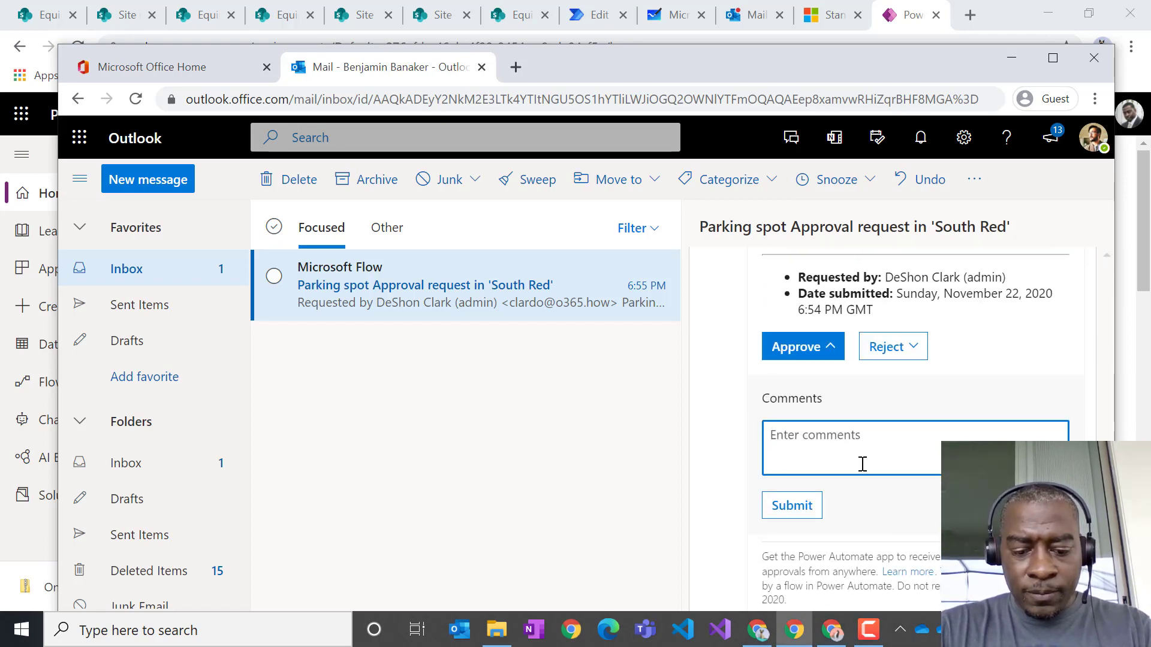
{"action": "type", "text": "yep, we spa"}
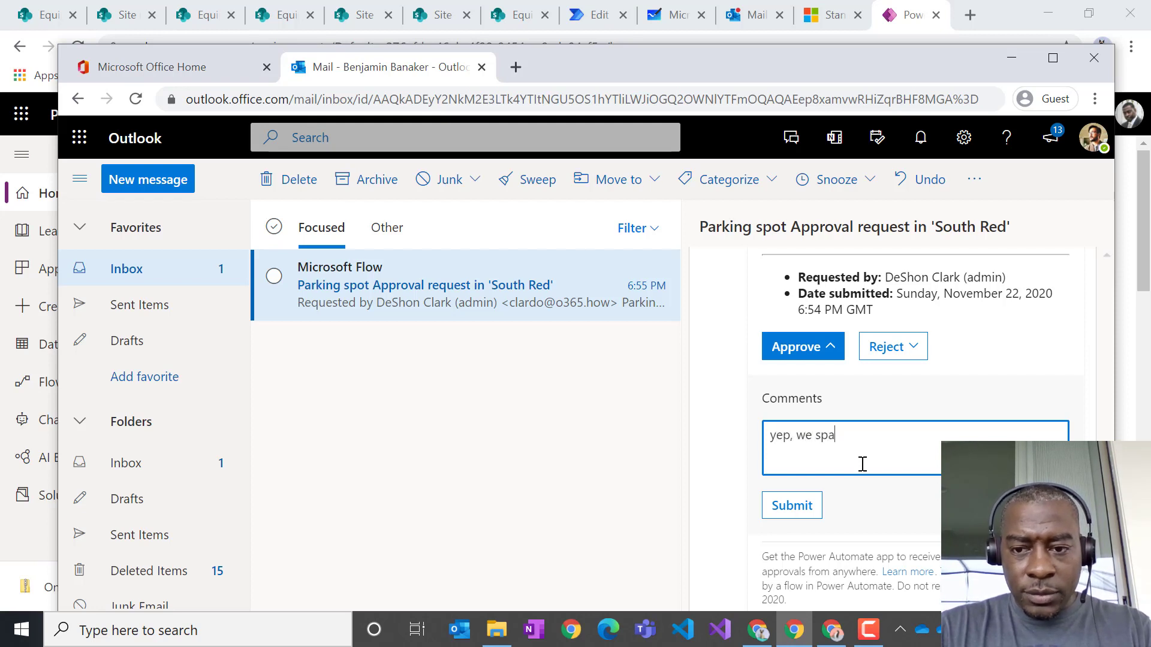
{"action": "type", "text": "ce"}
{"action": "left_click", "coordinate": [784, 517]}
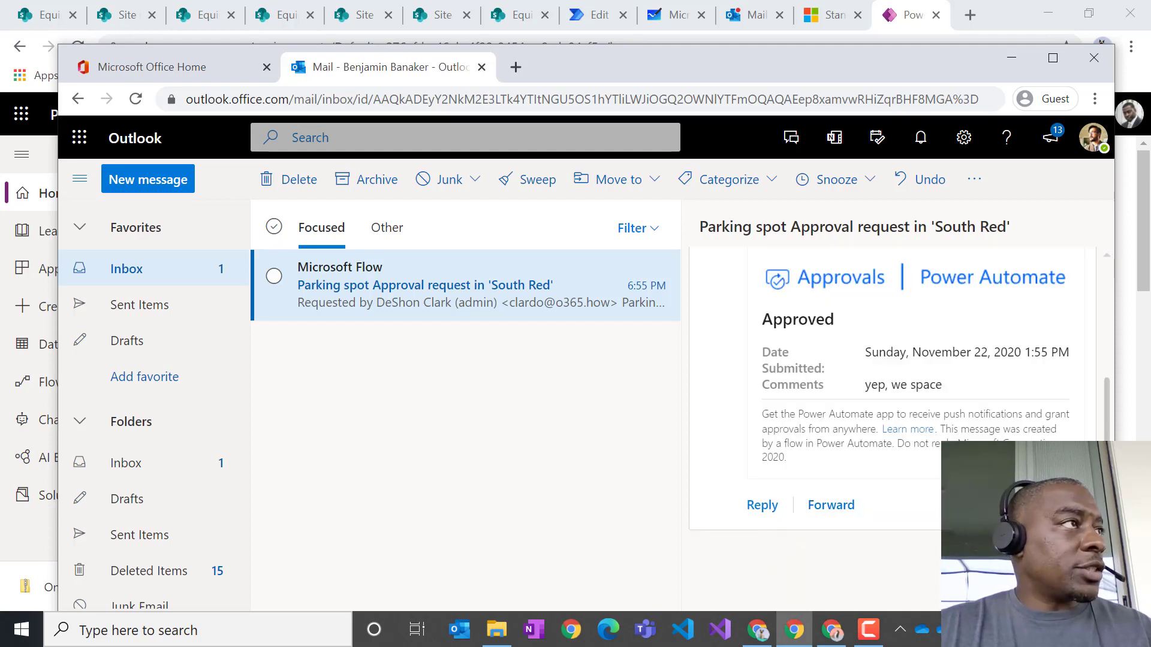
{"action": "left_click_drag", "start_coordinate": [0, 318], "coordinate": [702, 45]}
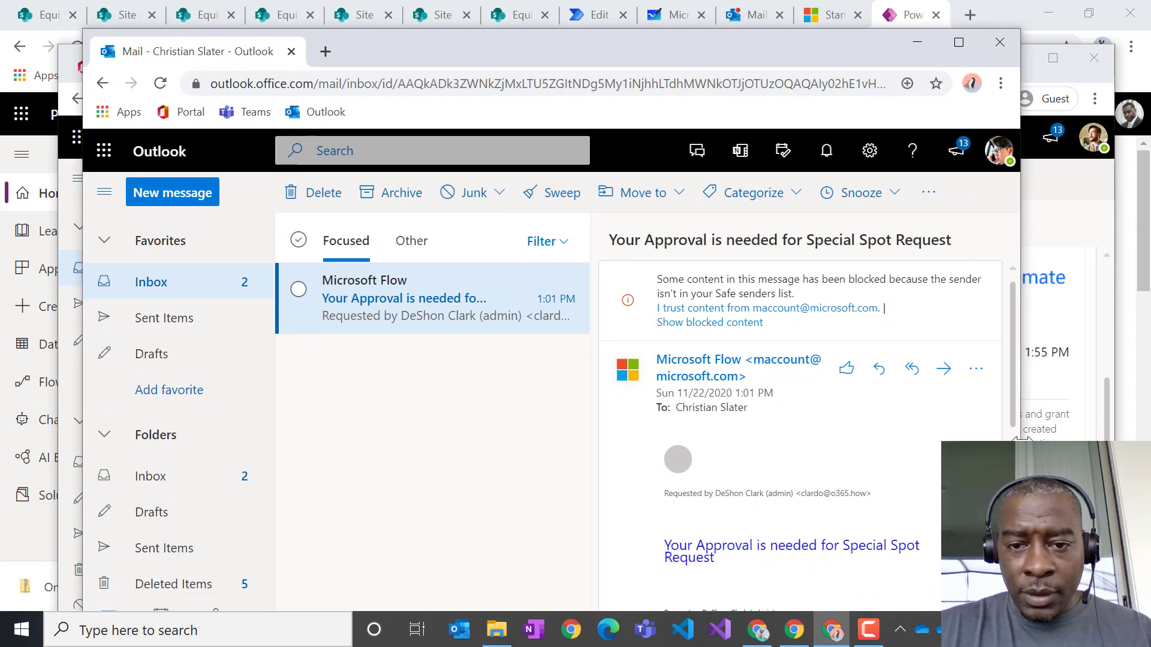
- Approve the 1:56 PM Special Spot request commenting 'yep....we have plenty', then clear both mail windows away
{"action": "left_click_drag", "start_coordinate": [1022, 440], "coordinate": [1109, 440]}
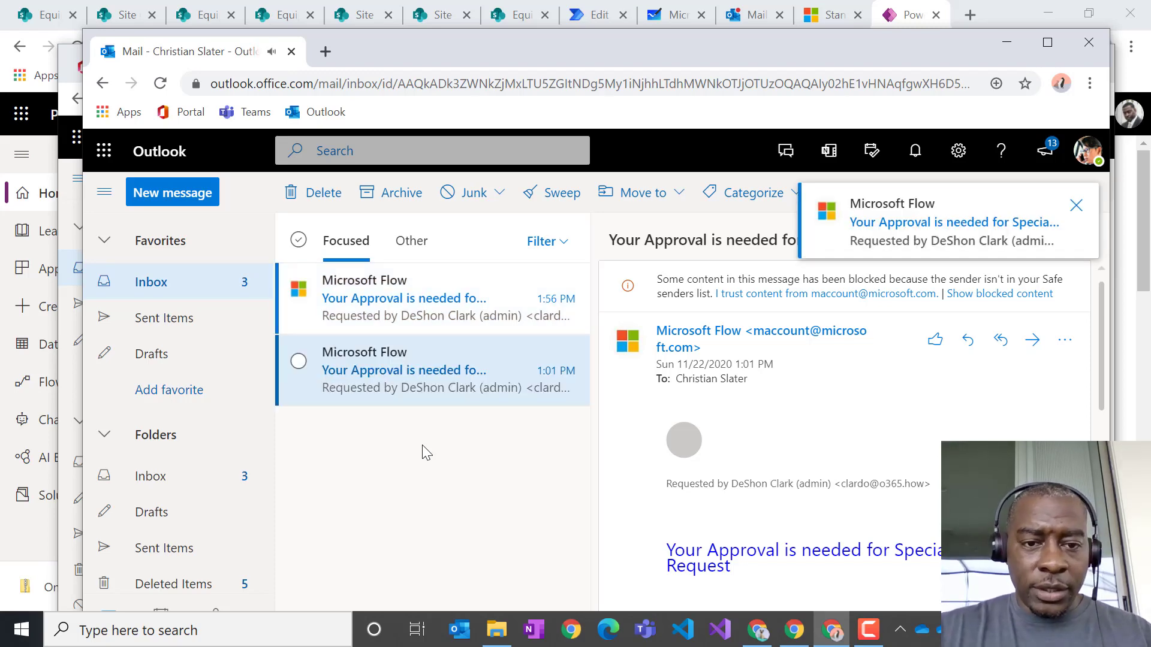
{"action": "left_click", "coordinate": [416, 307]}
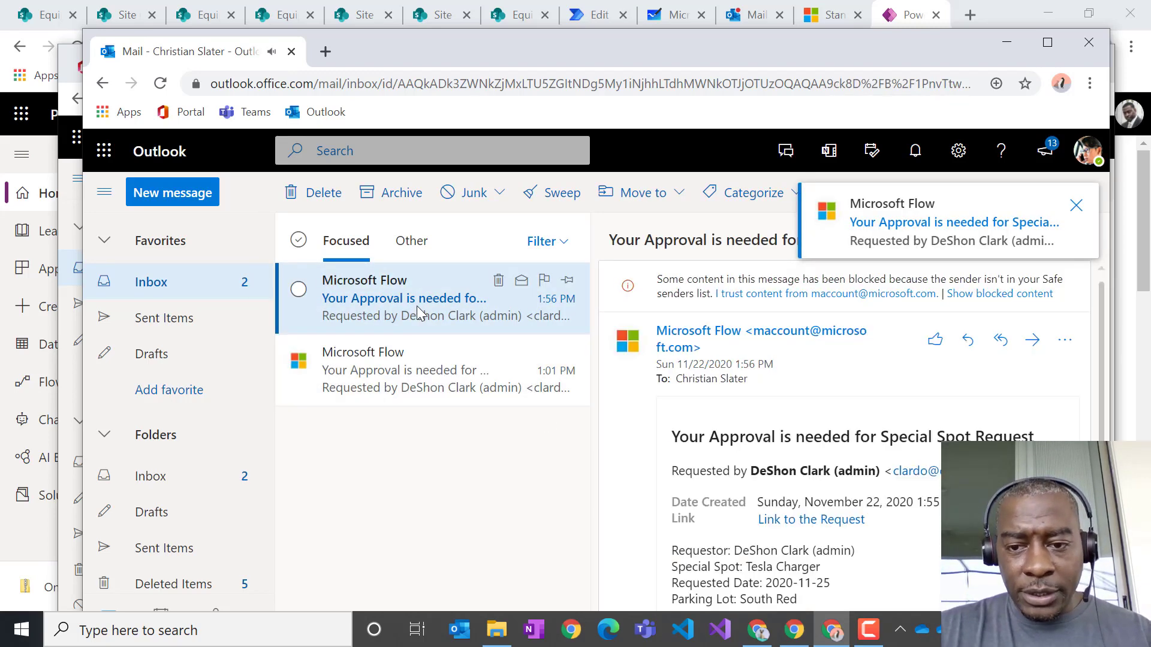
{"action": "scroll", "coordinate": [661, 485], "scroll_direction": "down", "scroll_amount": 3}
{"action": "scroll", "coordinate": [660, 479], "scroll_direction": "up", "scroll_amount": 1}
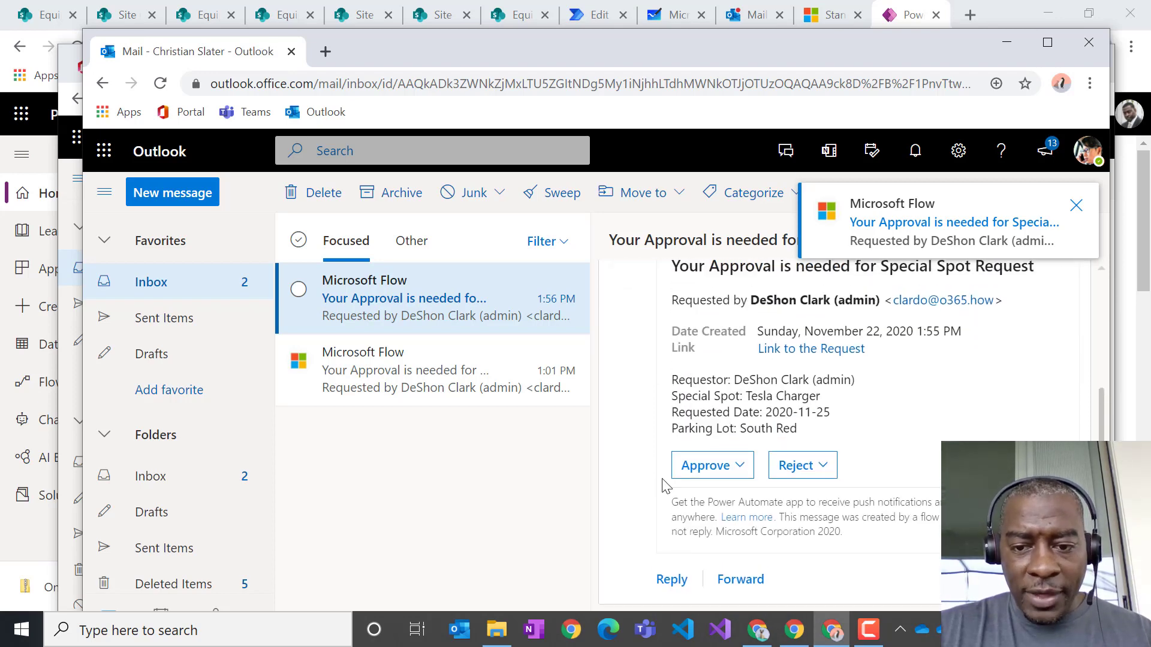
{"action": "left_click", "coordinate": [724, 473]}
{"action": "scroll", "coordinate": [738, 532], "scroll_direction": "down", "scroll_amount": 3}
{"action": "left_click", "coordinate": [745, 468]}
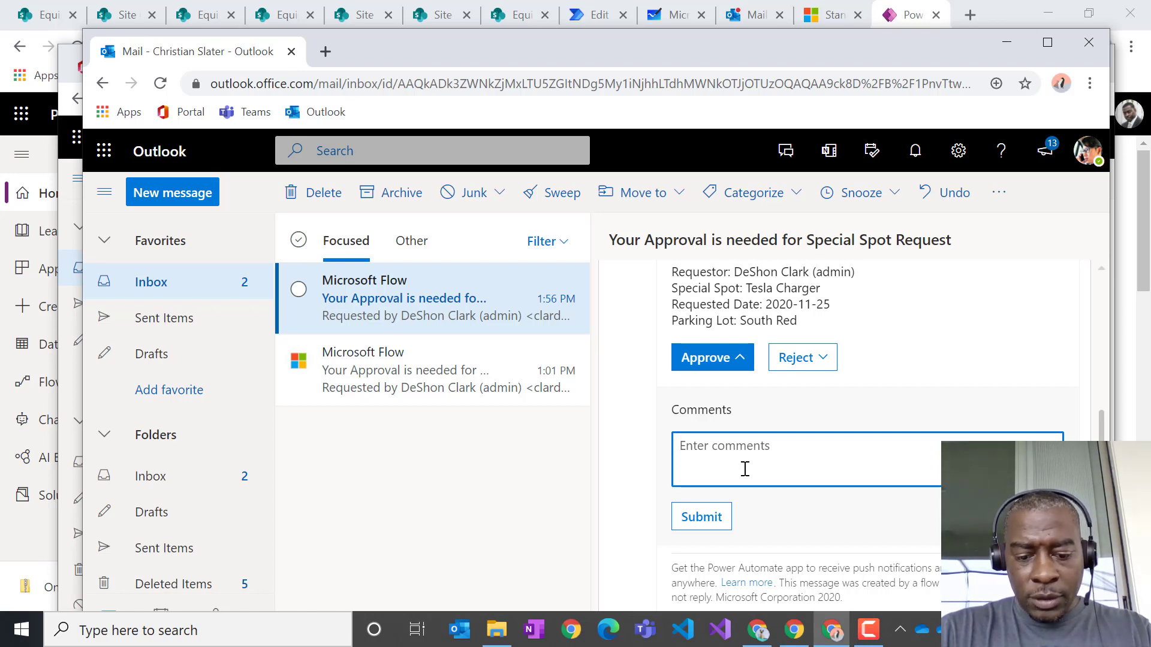
{"action": "type", "text": "yep....w"}
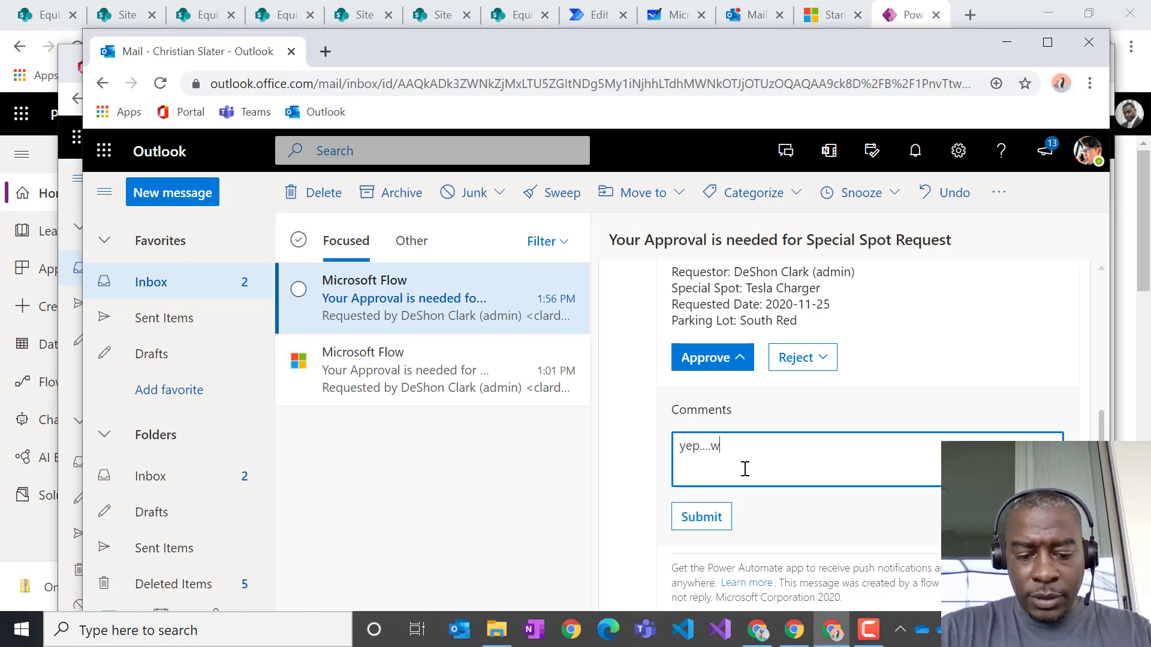
{"action": "type", "text": "e have plenty"}
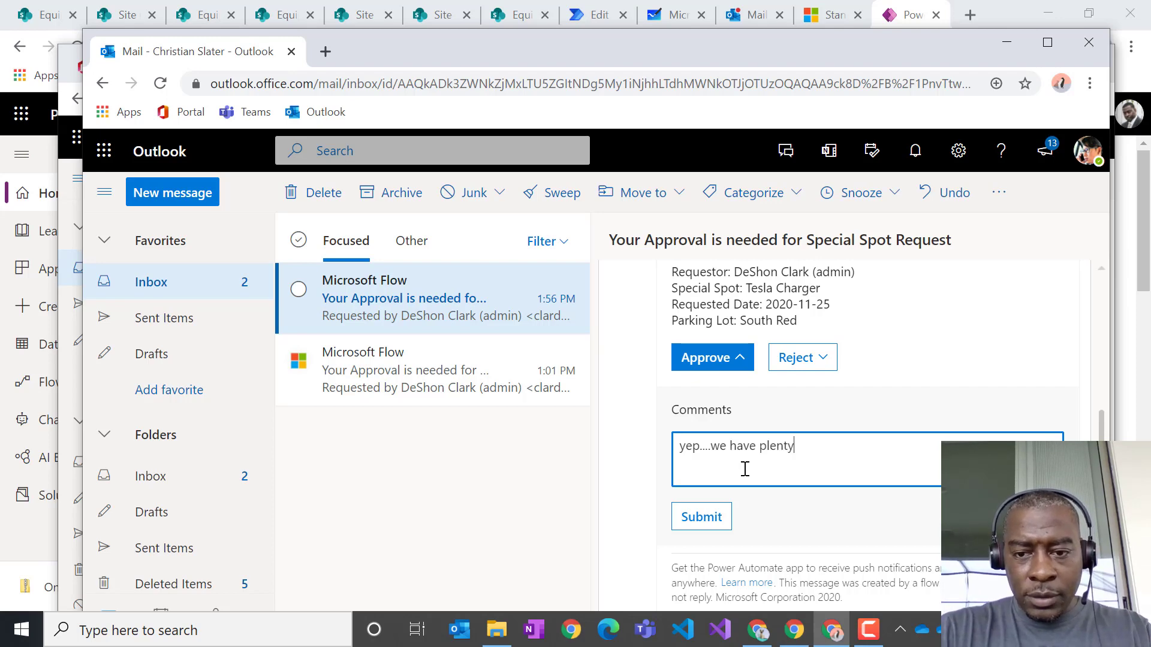
{"action": "left_click", "coordinate": [694, 525]}
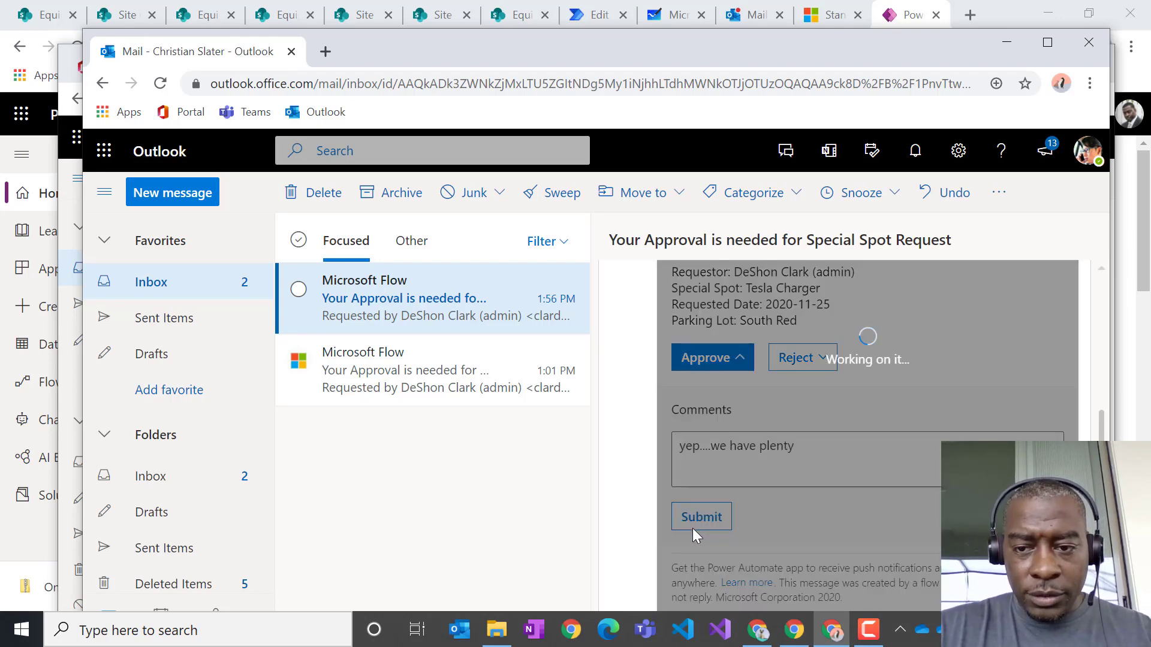
{"action": "left_click", "coordinate": [1007, 42]}
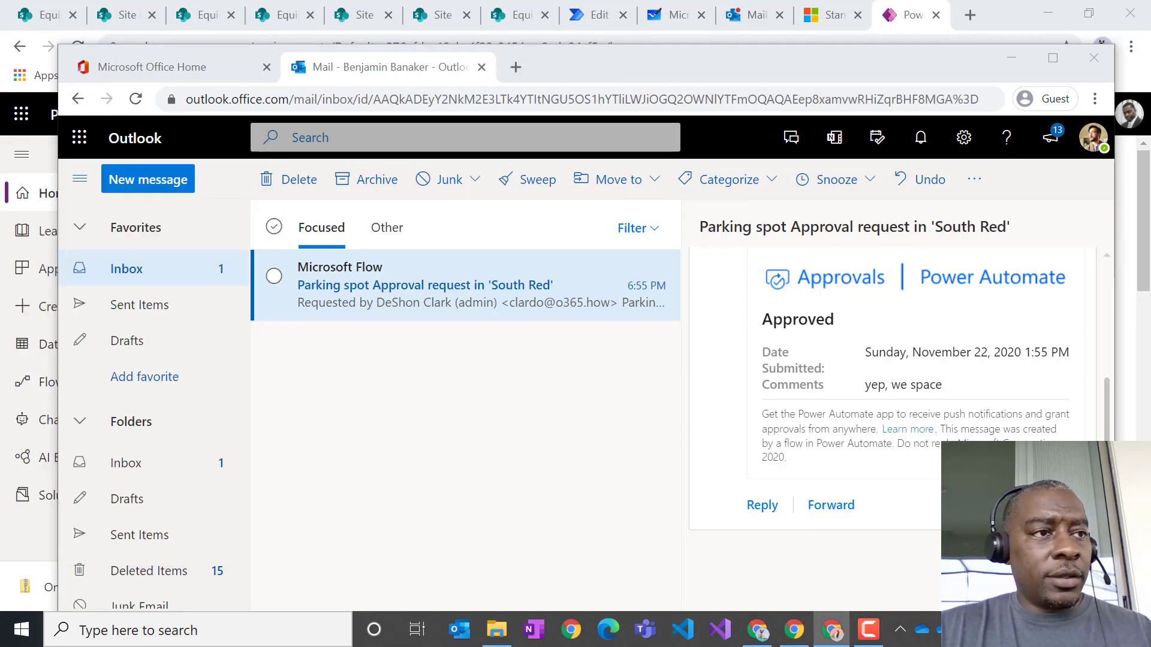
{"action": "left_click_drag", "start_coordinate": [655, 77], "coordinate": [0, 137]}
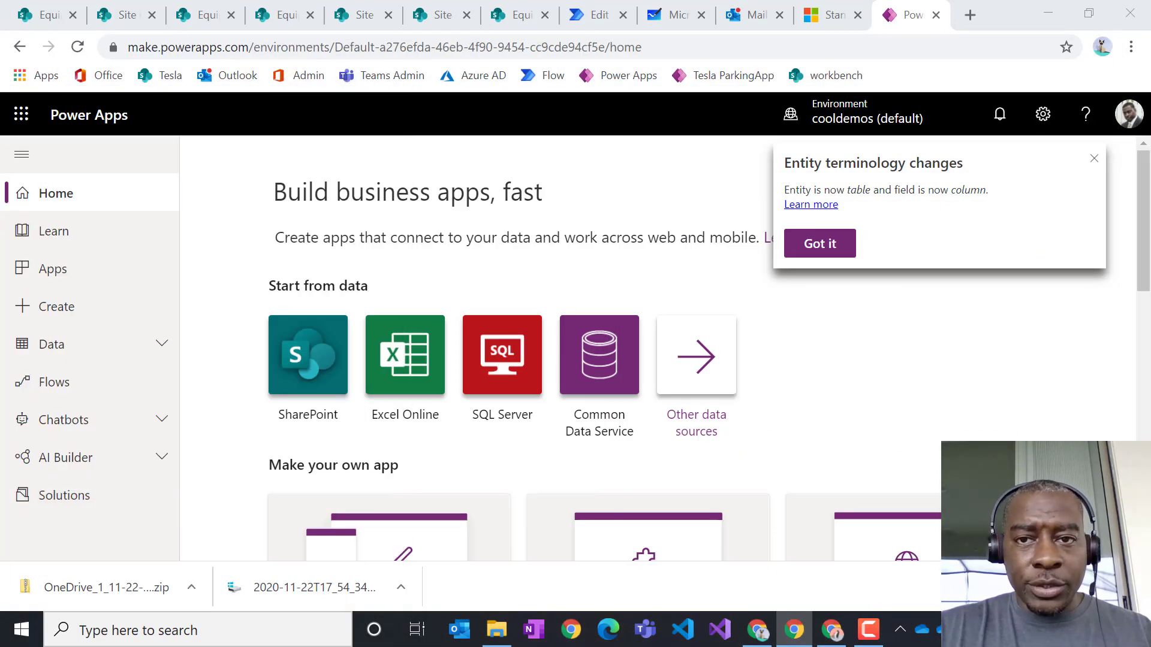
- Reload the Outlook inbox and open the 'Your request was approved' email with the receipt
{"action": "left_click", "coordinate": [746, 18]}
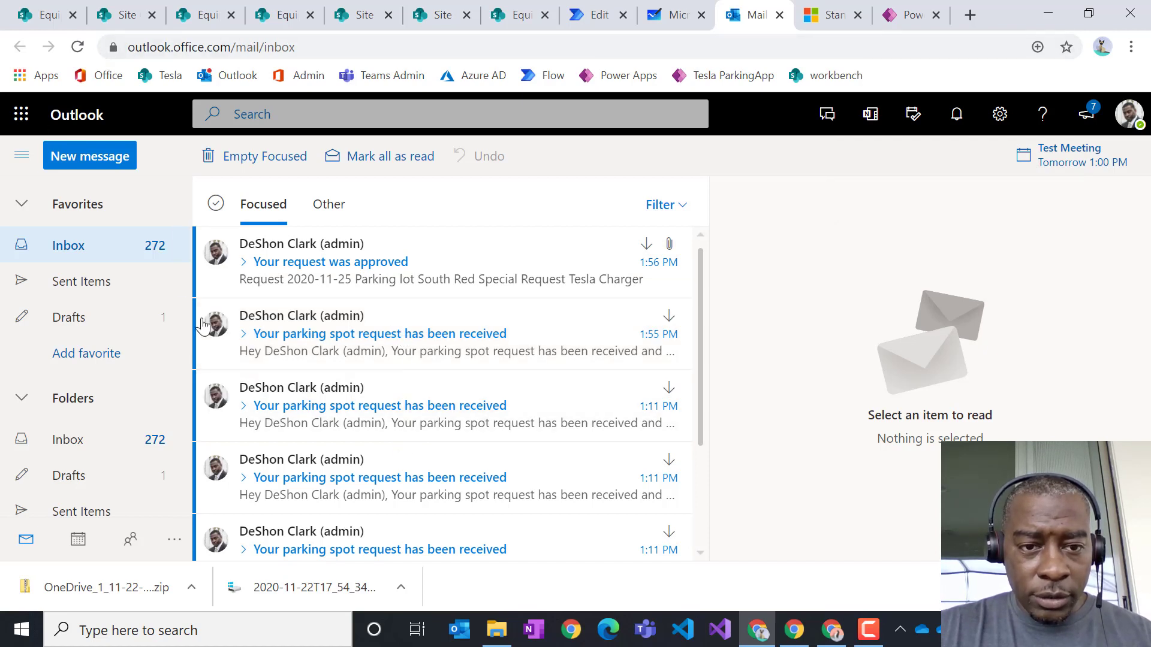
{"action": "left_click", "coordinate": [78, 47]}
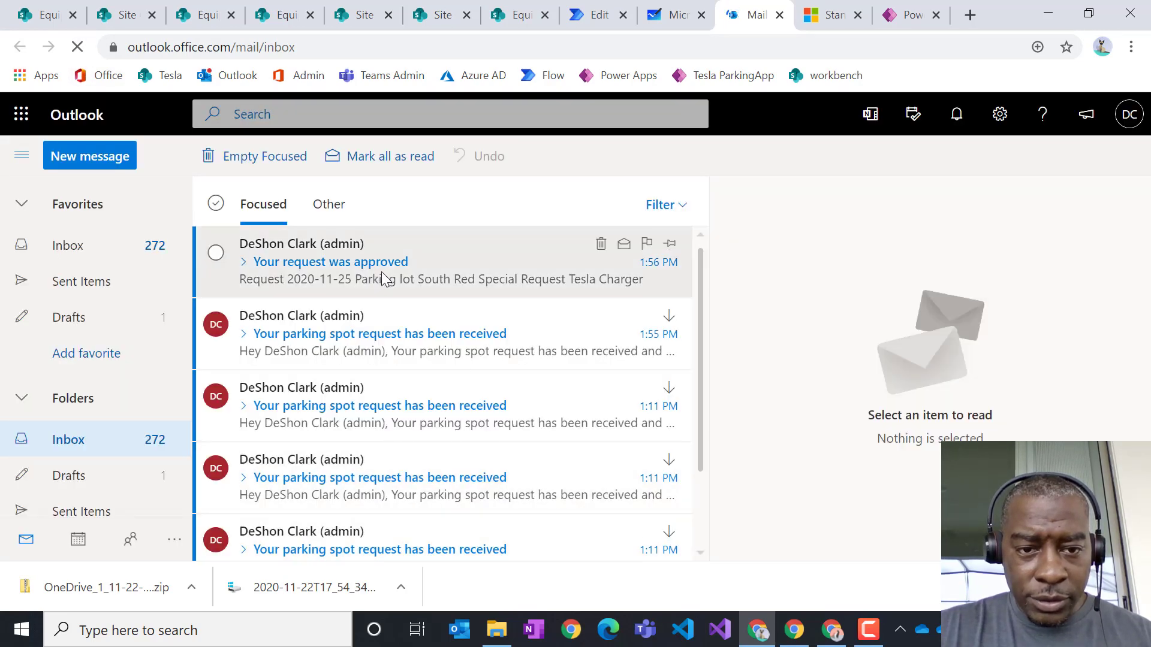
{"action": "left_click", "coordinate": [383, 273]}
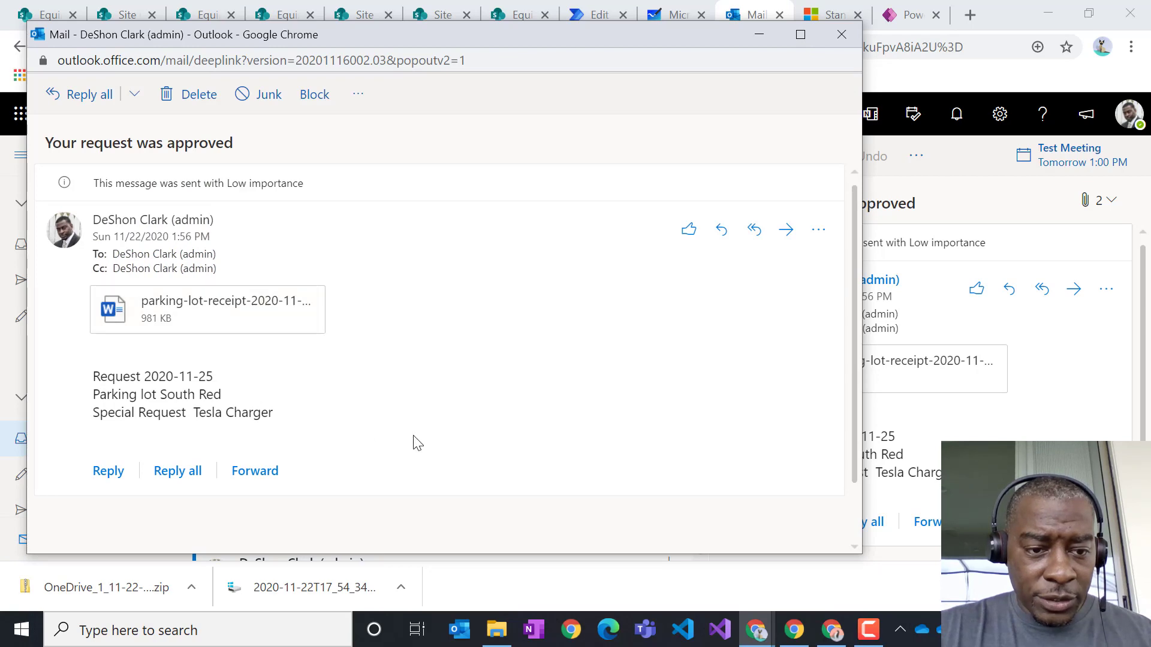
- Open the parking-lot-receipt attachment in the Word preview and scroll through the receipt
{"action": "left_click", "coordinate": [269, 329]}
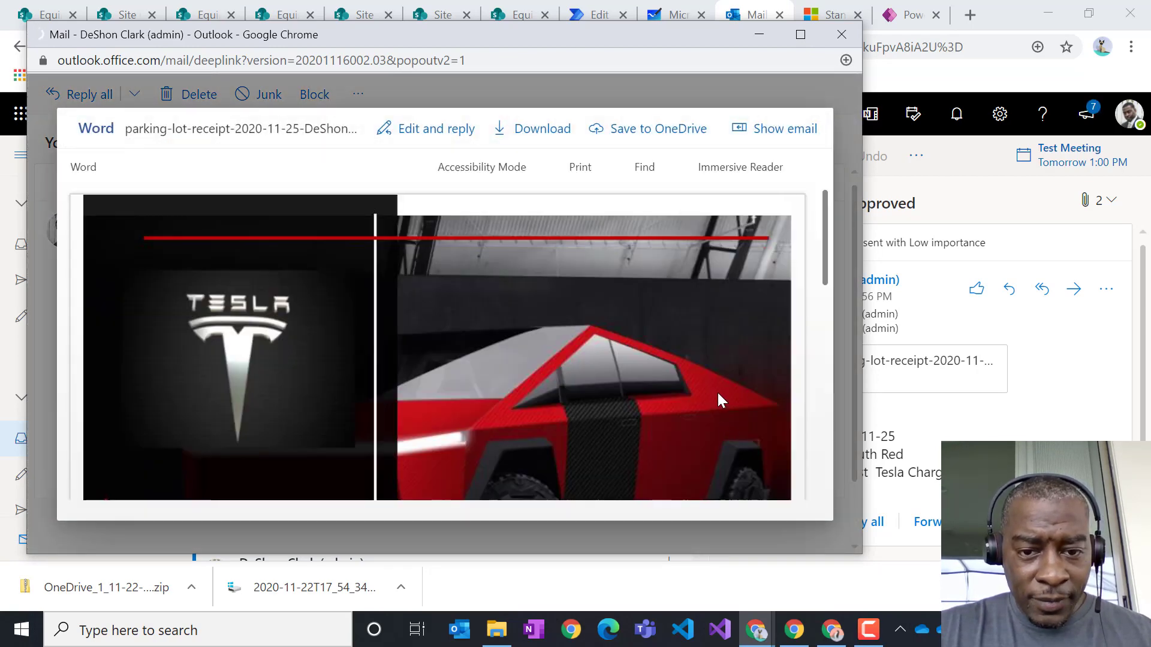
{"action": "scroll", "coordinate": [725, 396], "scroll_direction": "down", "scroll_amount": 5}
{"action": "scroll", "coordinate": [732, 396], "scroll_direction": "up", "scroll_amount": 2}
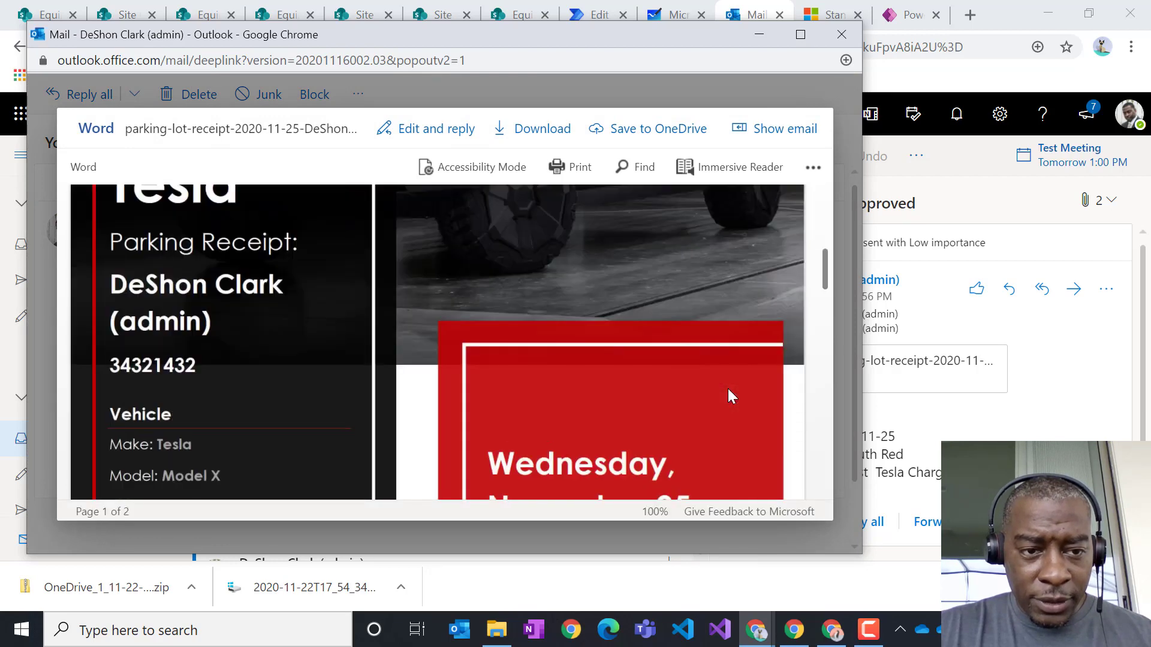
{"action": "scroll", "coordinate": [223, 319], "scroll_direction": "down", "scroll_amount": 2}
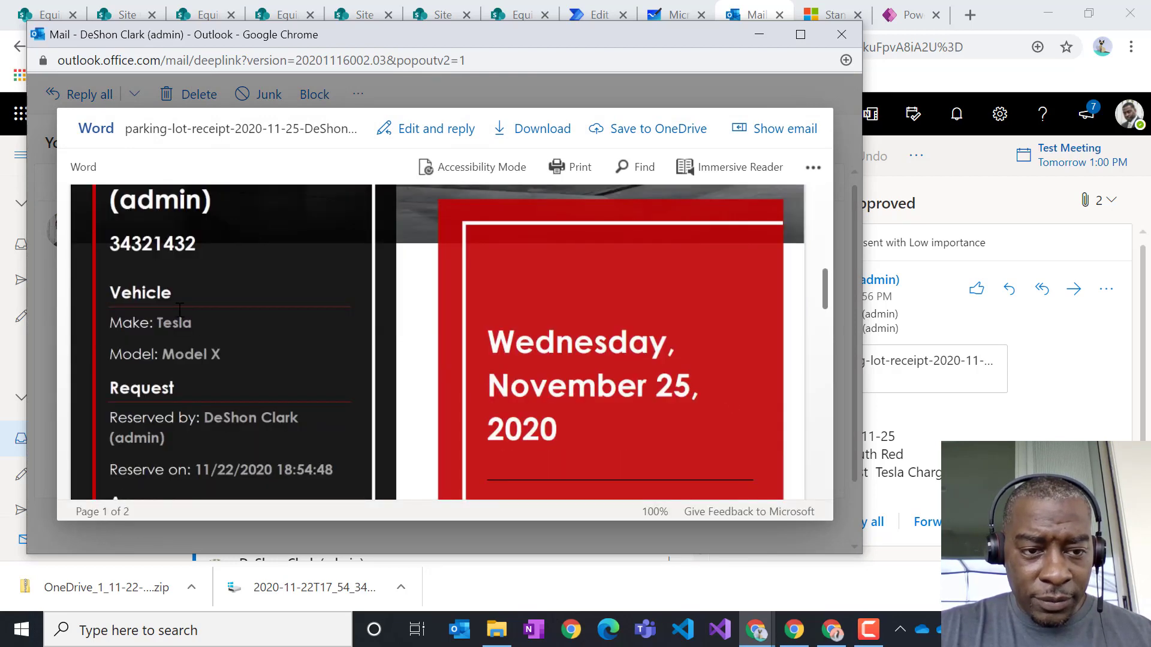
{"action": "scroll", "coordinate": [217, 374], "scroll_direction": "down", "scroll_amount": 2}
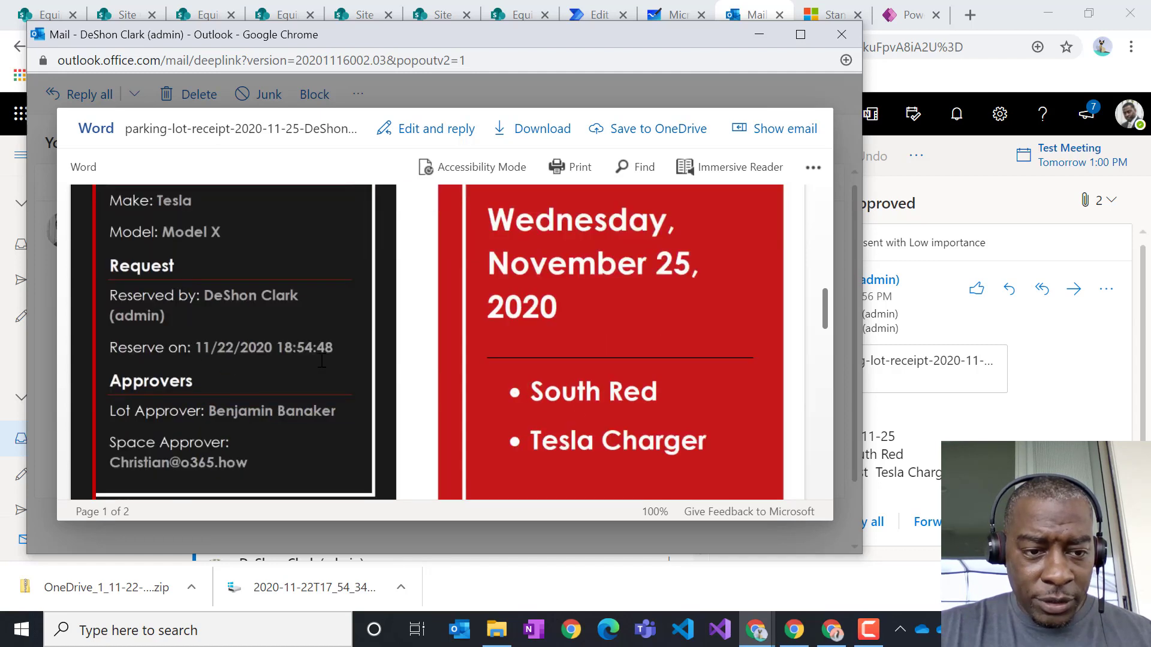
- Highlight the Reserve on timestamp 11/22/2020 18:54:48, then recheck the Tesla Model X, South Red, Tesla Charger details
{"action": "left_click_drag", "start_coordinate": [338, 347], "coordinate": [201, 341]}
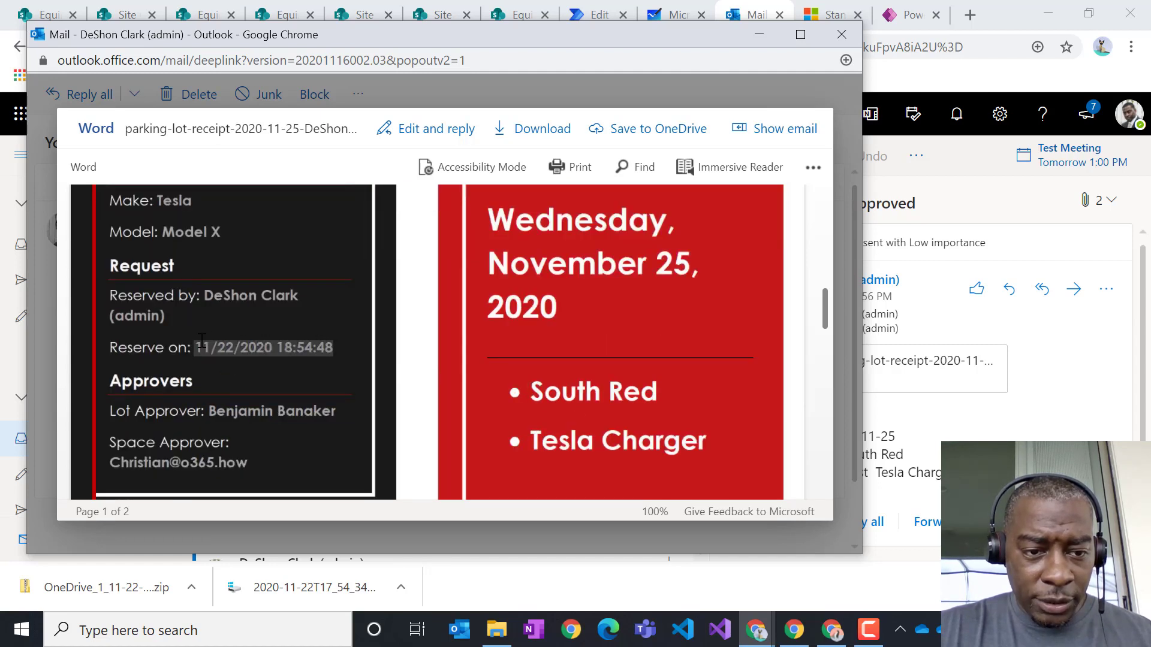
{"action": "scroll", "coordinate": [250, 381], "scroll_direction": "down", "scroll_amount": 2}
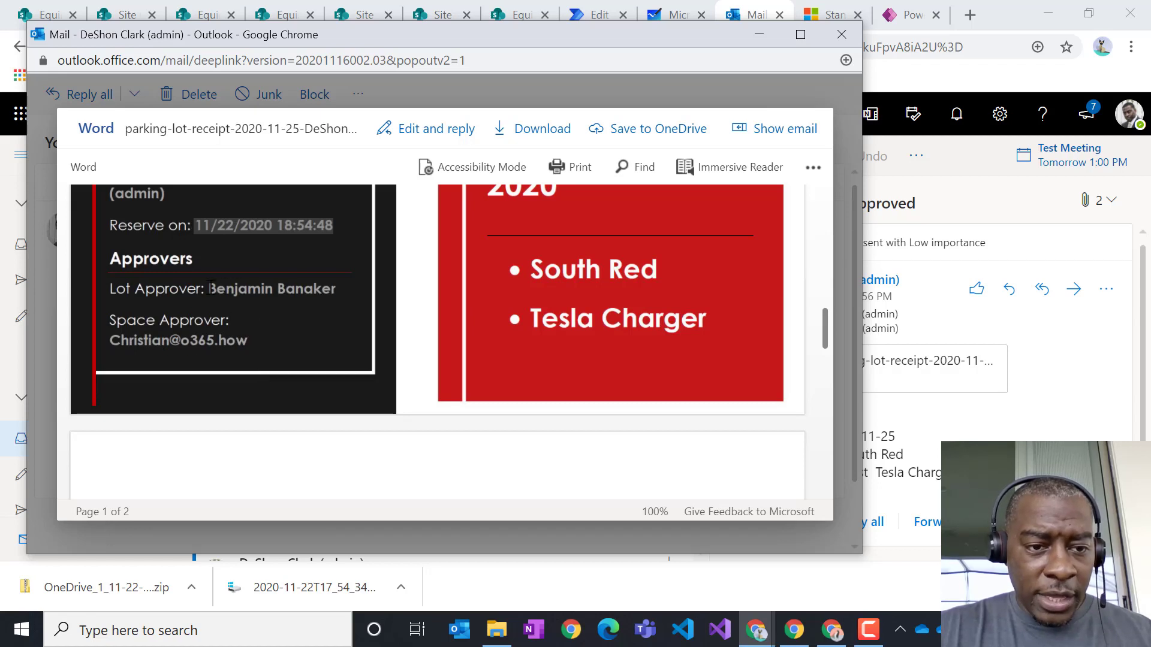
{"action": "left_click", "coordinate": [256, 339]}
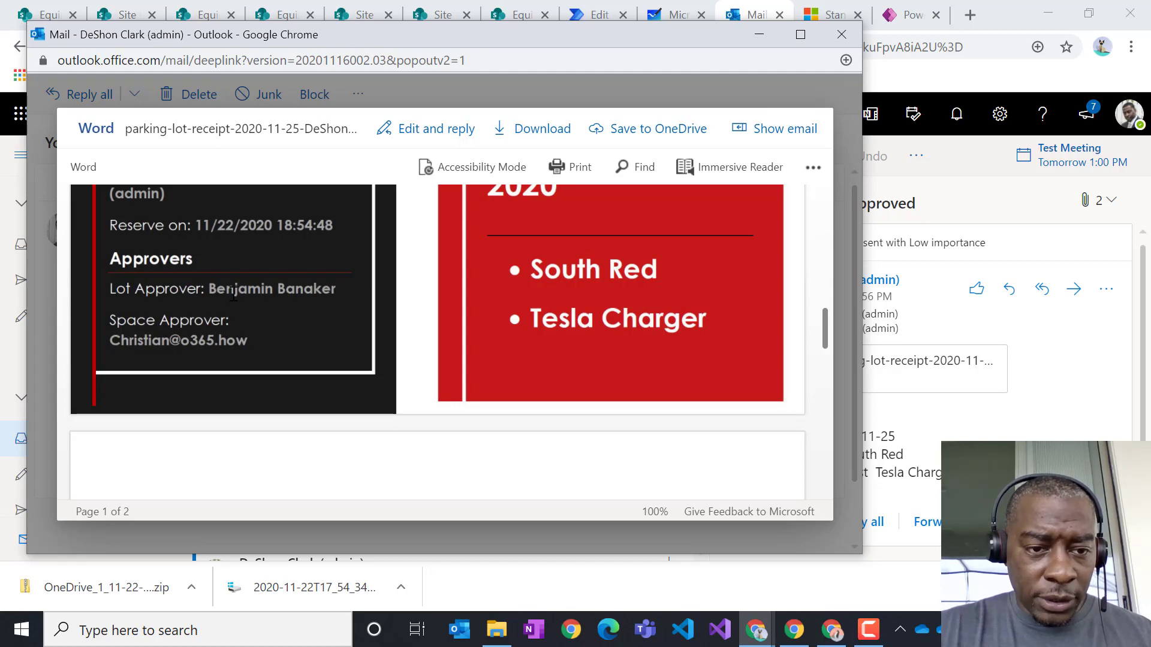
{"action": "scroll", "coordinate": [685, 351], "scroll_direction": "up", "scroll_amount": 2}
{"action": "scroll", "coordinate": [684, 350], "scroll_direction": "up", "scroll_amount": 2}
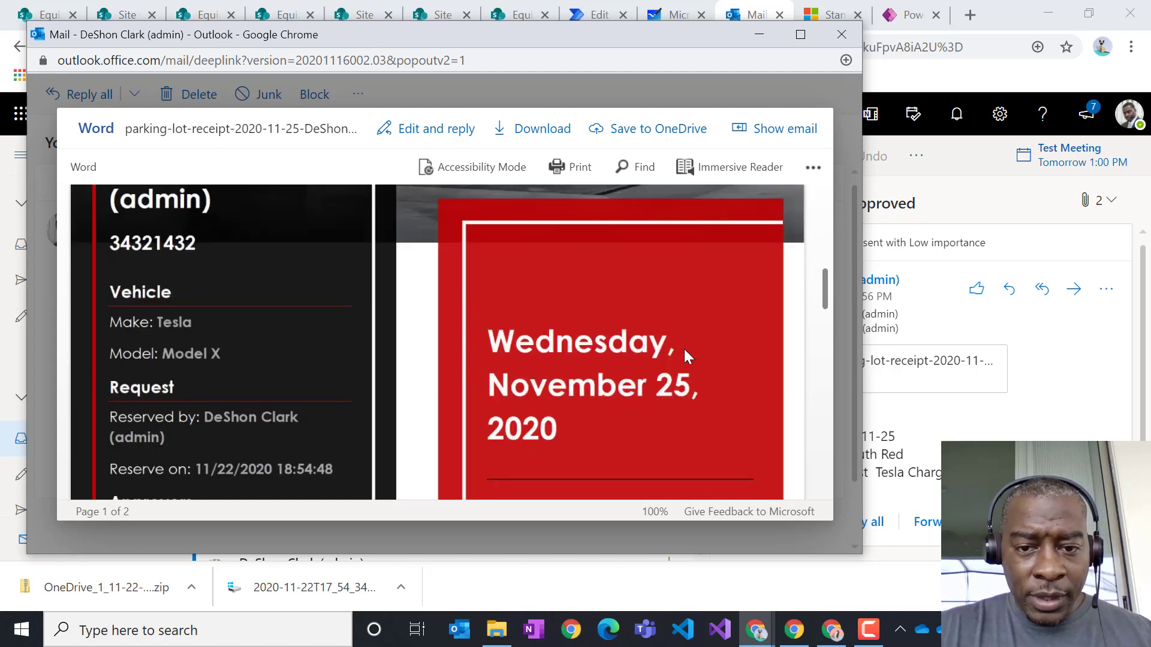
{"action": "scroll", "coordinate": [684, 350], "scroll_direction": "down", "scroll_amount": 2}
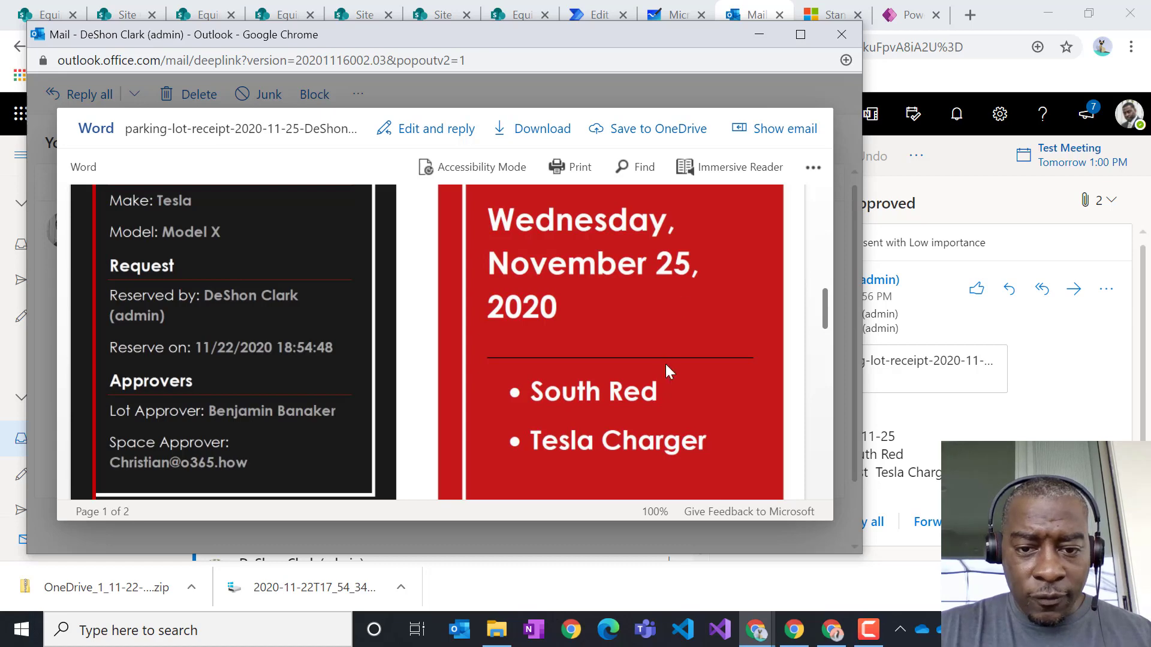
{"action": "scroll", "coordinate": [664, 363], "scroll_direction": "down", "scroll_amount": 2}
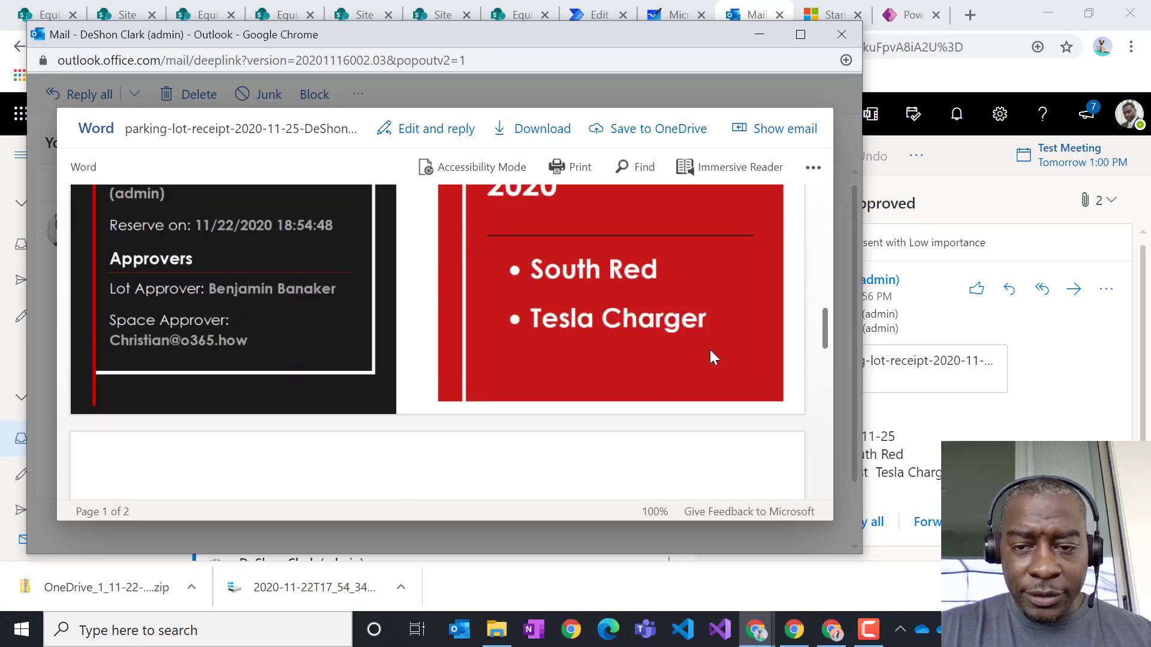
{"action": "scroll", "coordinate": [710, 350], "scroll_direction": "up", "scroll_amount": 6}
{"action": "scroll", "coordinate": [713, 355], "scroll_direction": "down", "scroll_amount": 8}
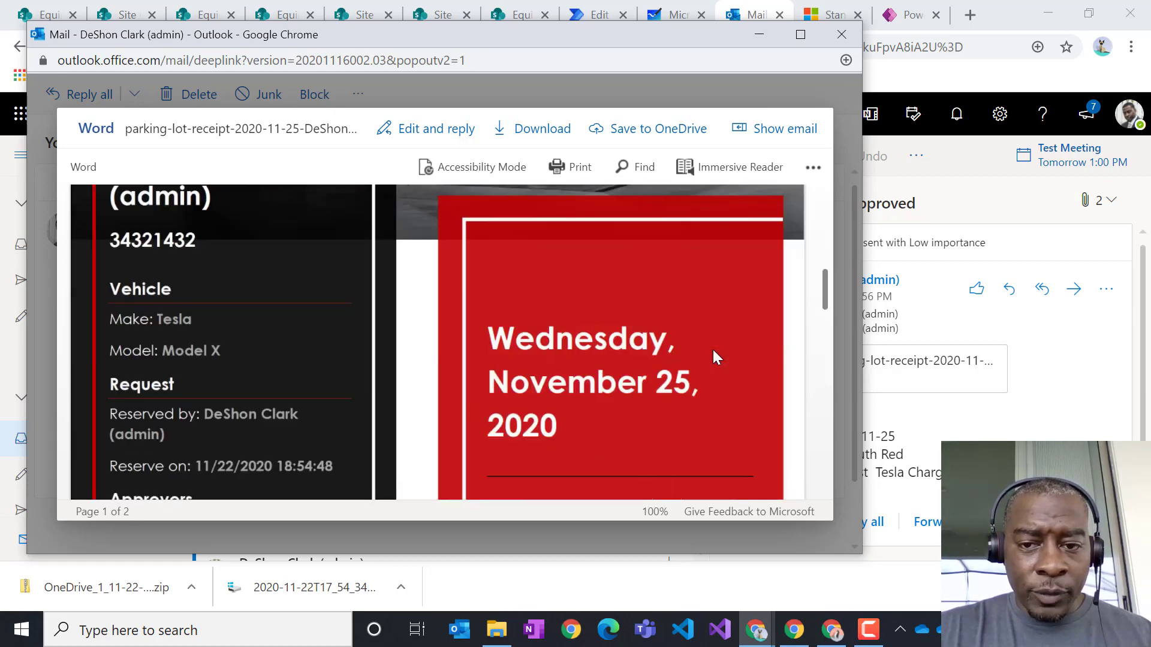
{"action": "scroll", "coordinate": [714, 354], "scroll_direction": "up", "scroll_amount": 5}
{"action": "left_click", "coordinate": [803, 36]}
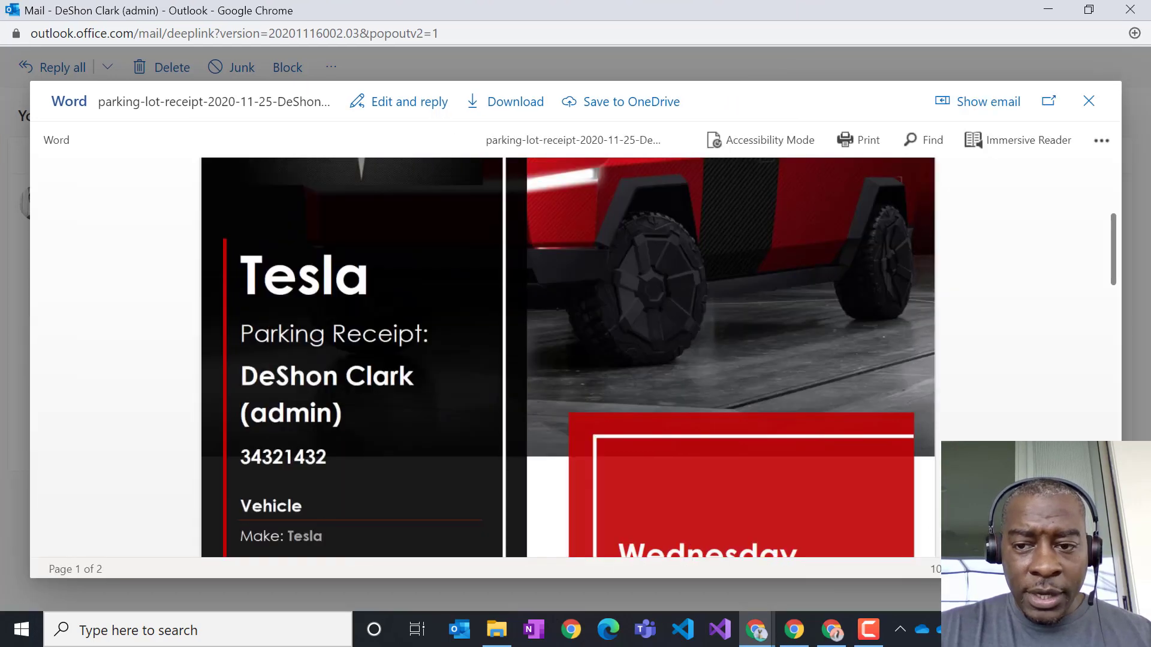
{"action": "scroll", "coordinate": [848, 416], "scroll_direction": "down", "scroll_amount": 10}
{"action": "scroll", "coordinate": [848, 416], "scroll_direction": "up", "scroll_amount": 10}
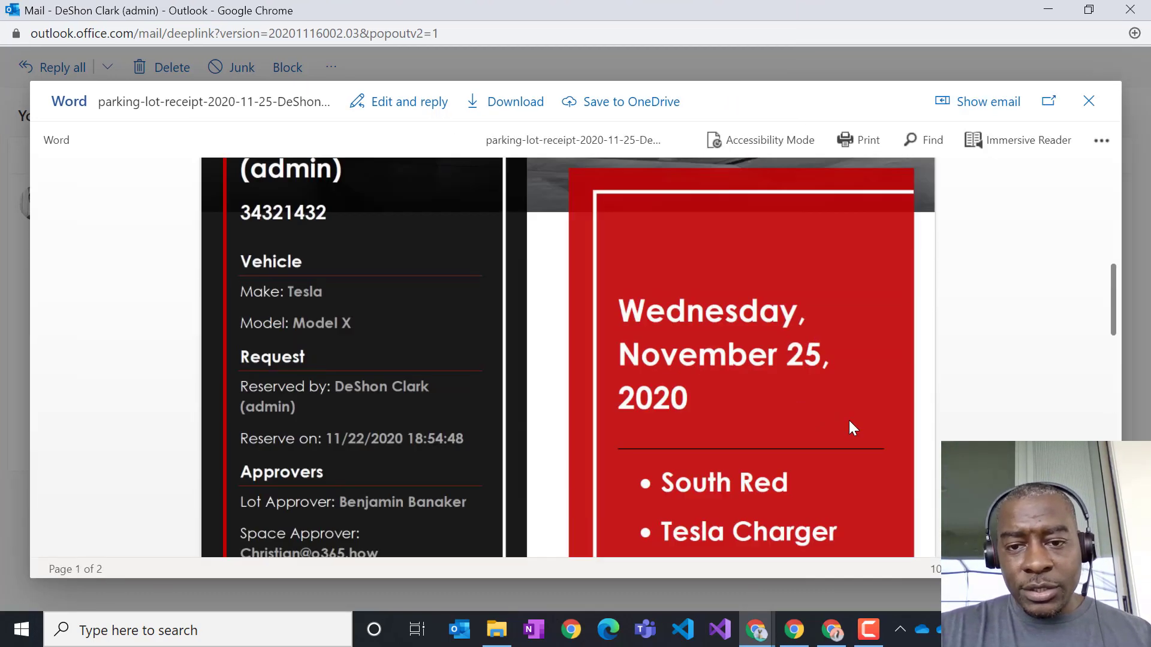
{"action": "scroll", "coordinate": [845, 422], "scroll_direction": "up", "scroll_amount": 3}
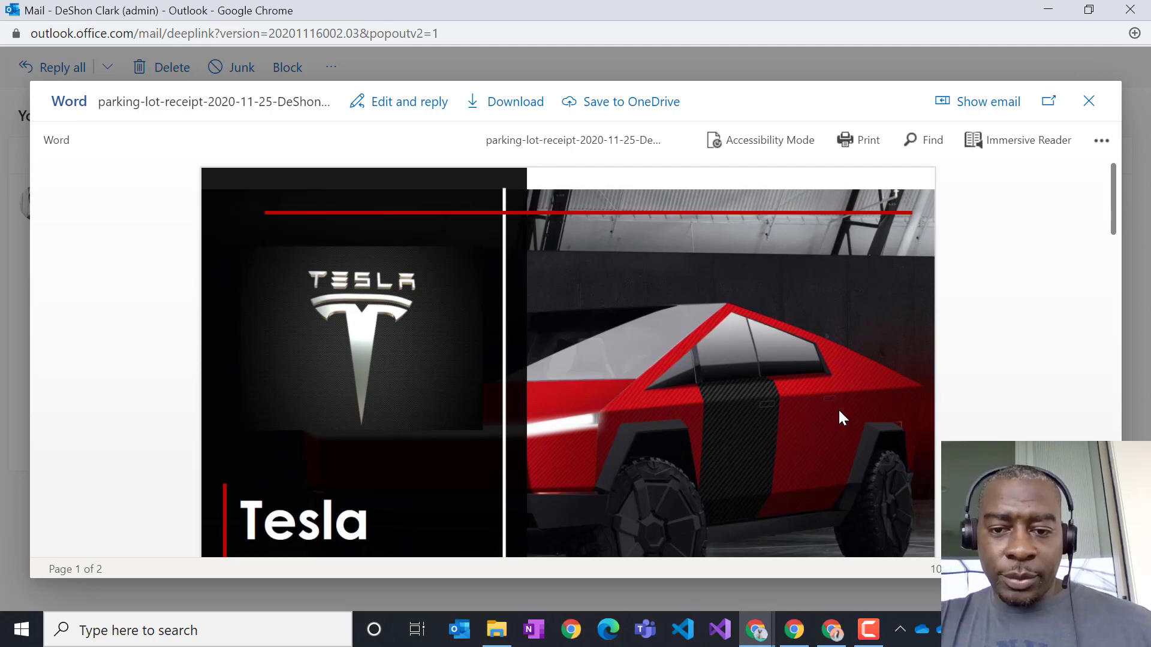
{"action": "scroll", "coordinate": [824, 441], "scroll_direction": "down", "scroll_amount": 10}
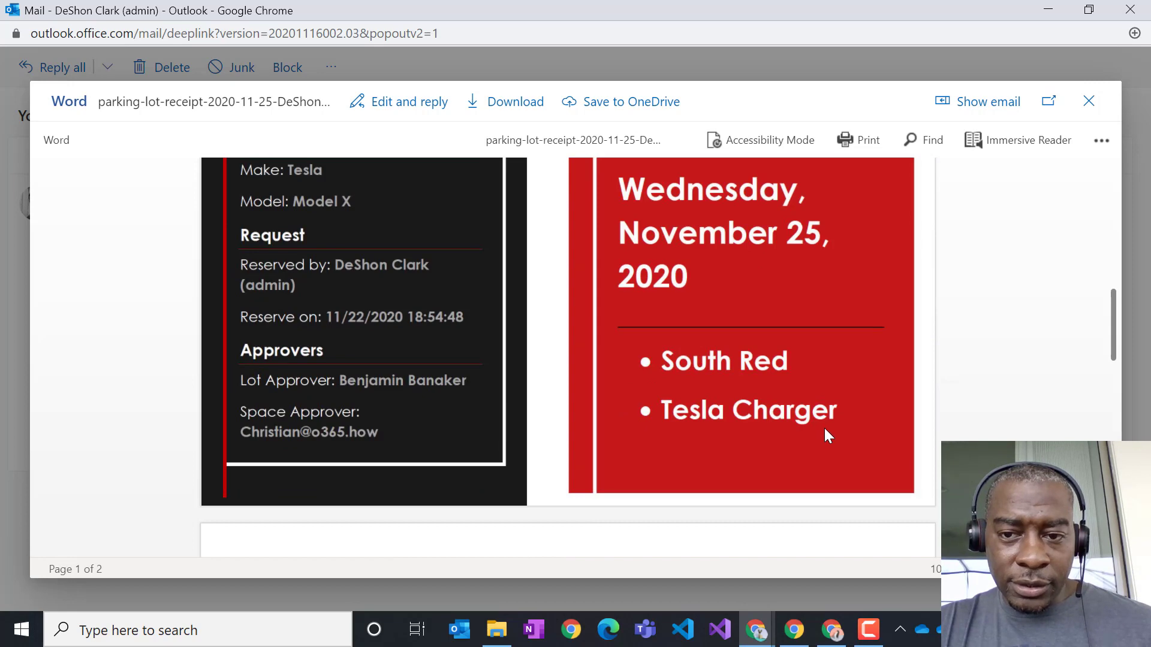
{"action": "scroll", "coordinate": [825, 434], "scroll_direction": "up", "scroll_amount": 2}
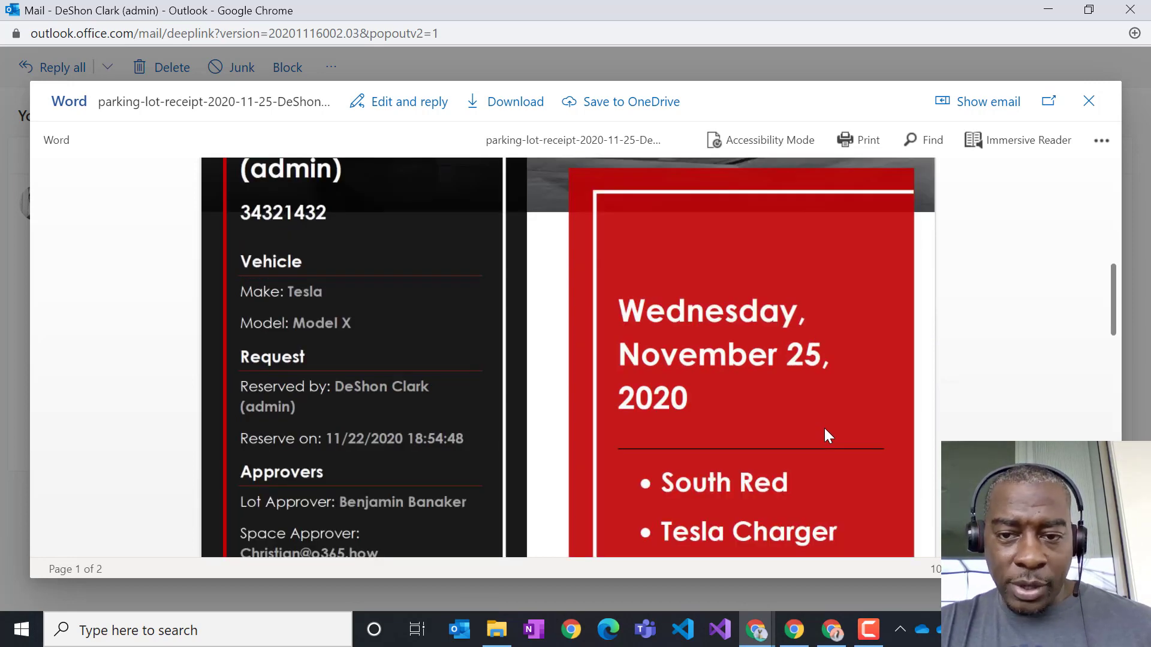
{"action": "scroll", "coordinate": [824, 433], "scroll_direction": "up", "scroll_amount": 2}
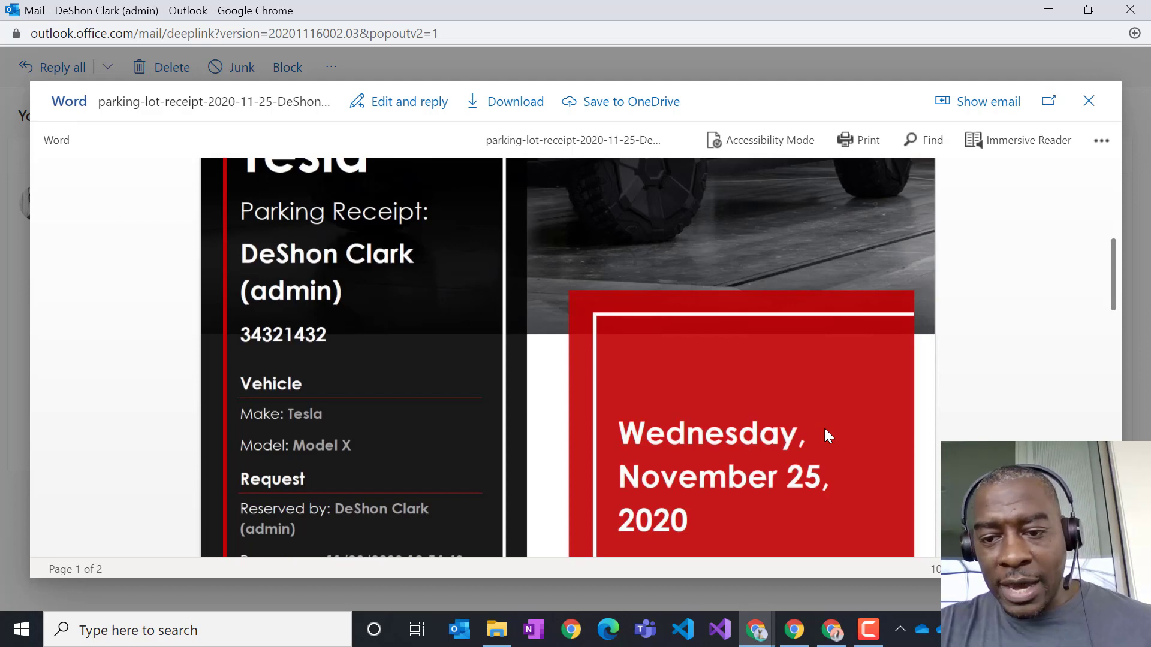
{"action": "scroll", "coordinate": [822, 426], "scroll_direction": "up", "scroll_amount": 5}
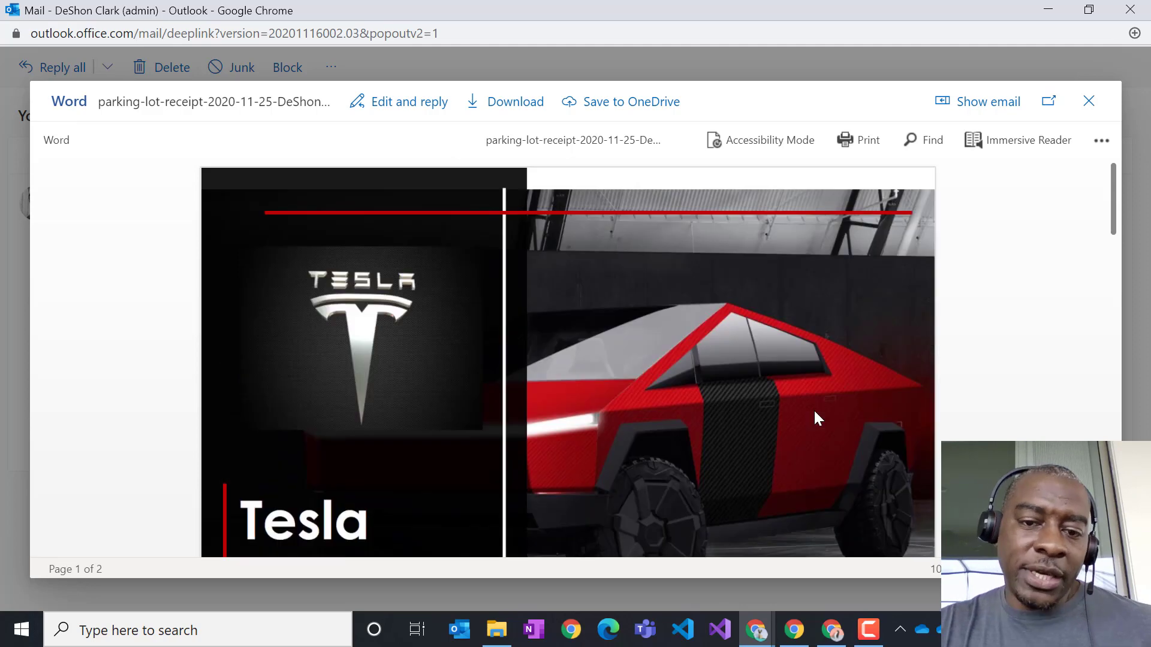
{"action": "scroll", "coordinate": [834, 404], "scroll_direction": "down", "scroll_amount": 8}
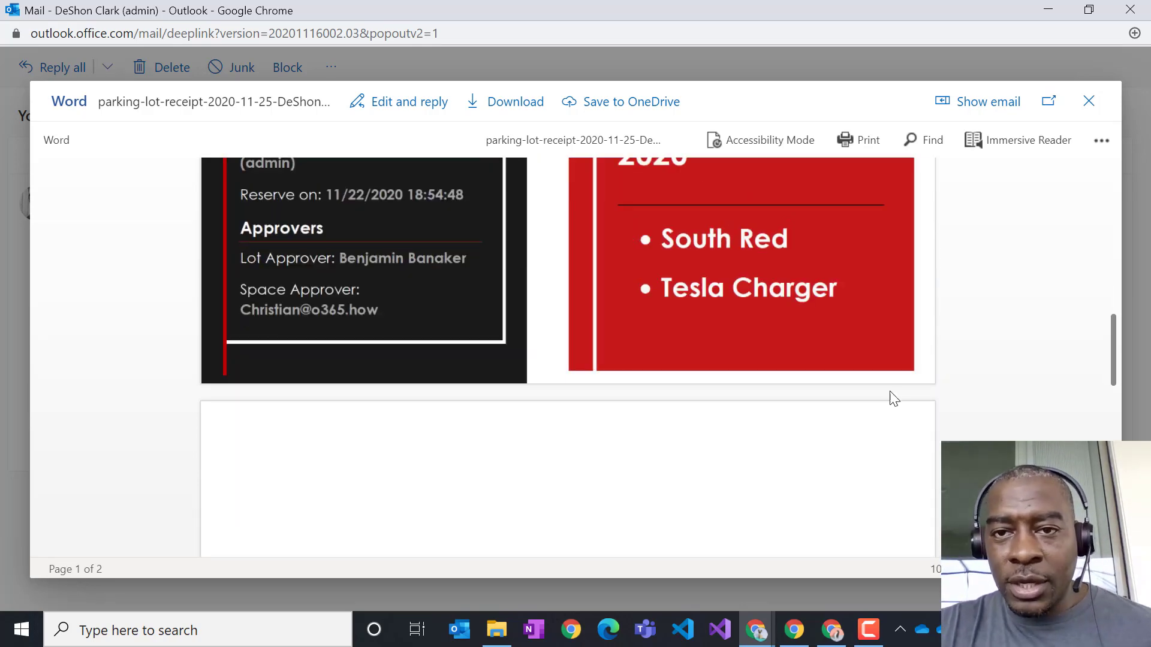
{"action": "left_click_drag", "start_coordinate": [772, 10], "coordinate": [617, 45]}
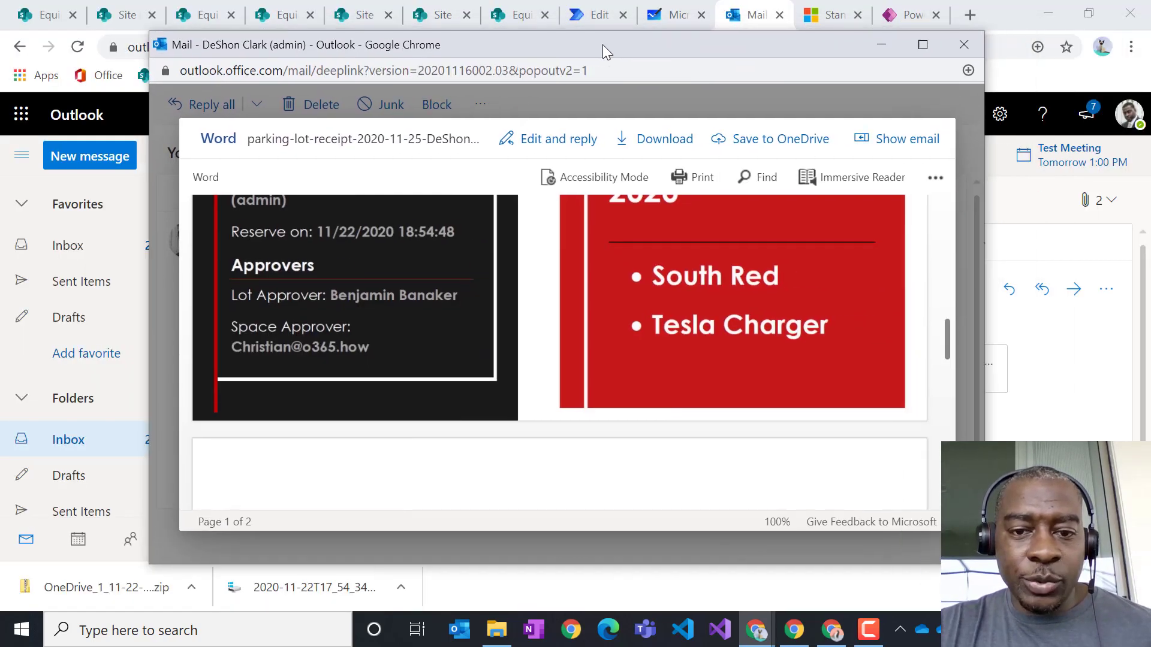
{"action": "scroll", "coordinate": [750, 288], "scroll_direction": "up", "scroll_amount": 8}
{"action": "scroll", "coordinate": [754, 303], "scroll_direction": "down", "scroll_amount": 15}
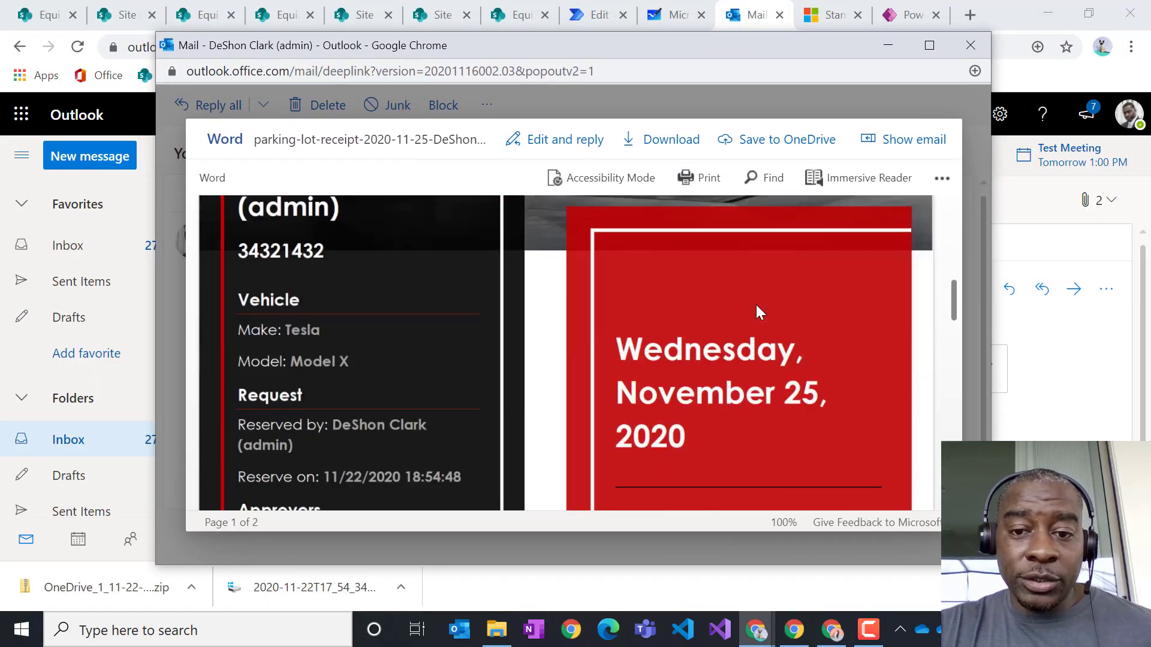
{"action": "scroll", "coordinate": [756, 305], "scroll_direction": "up", "scroll_amount": 10}
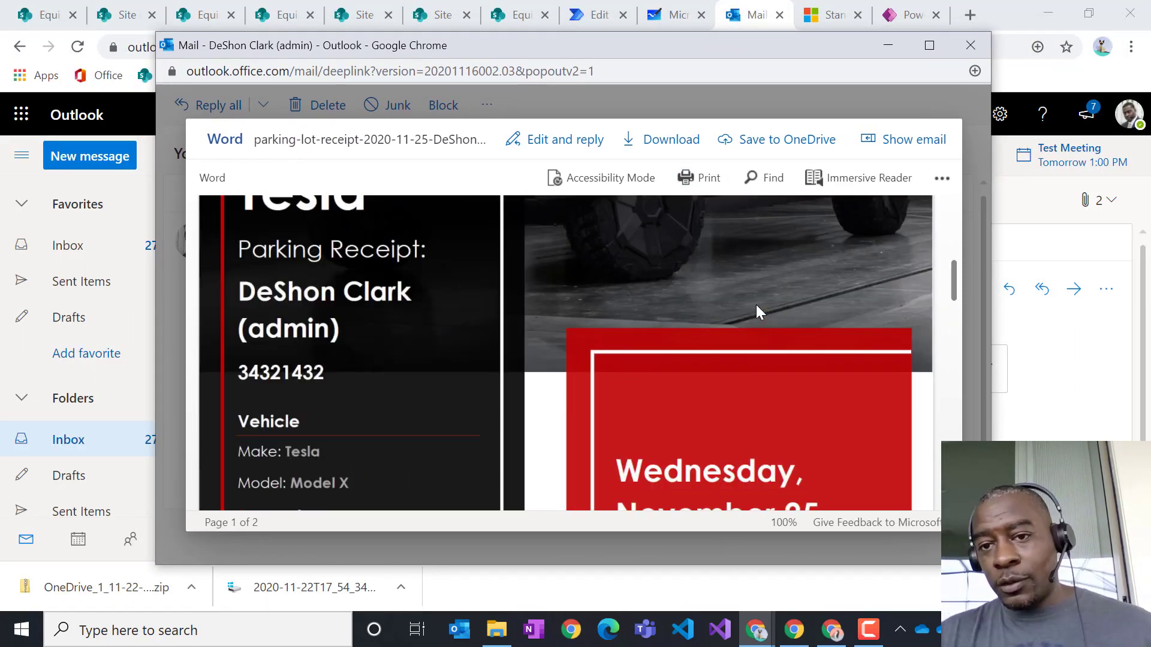